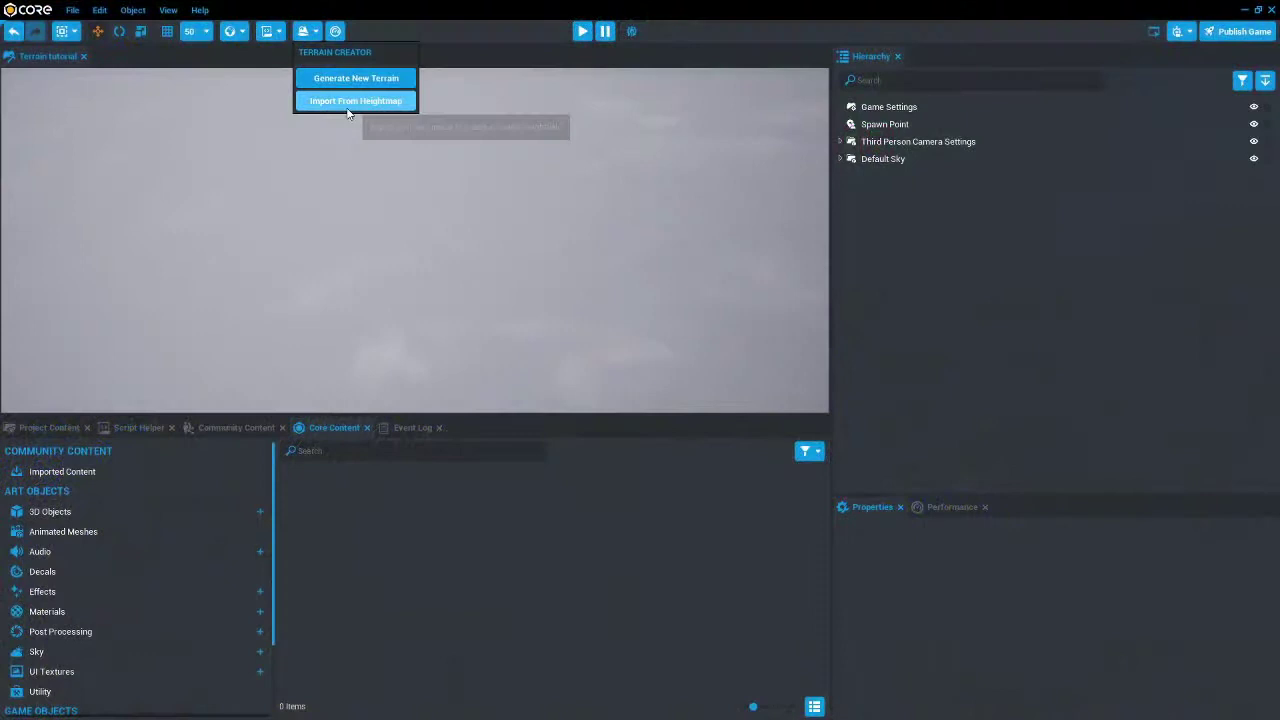
# Step: Generate a new terrain from the Flat Terrain preset with 1.0 m voxels and a 1024 x 1024 size
pyautogui.click(336, 82)
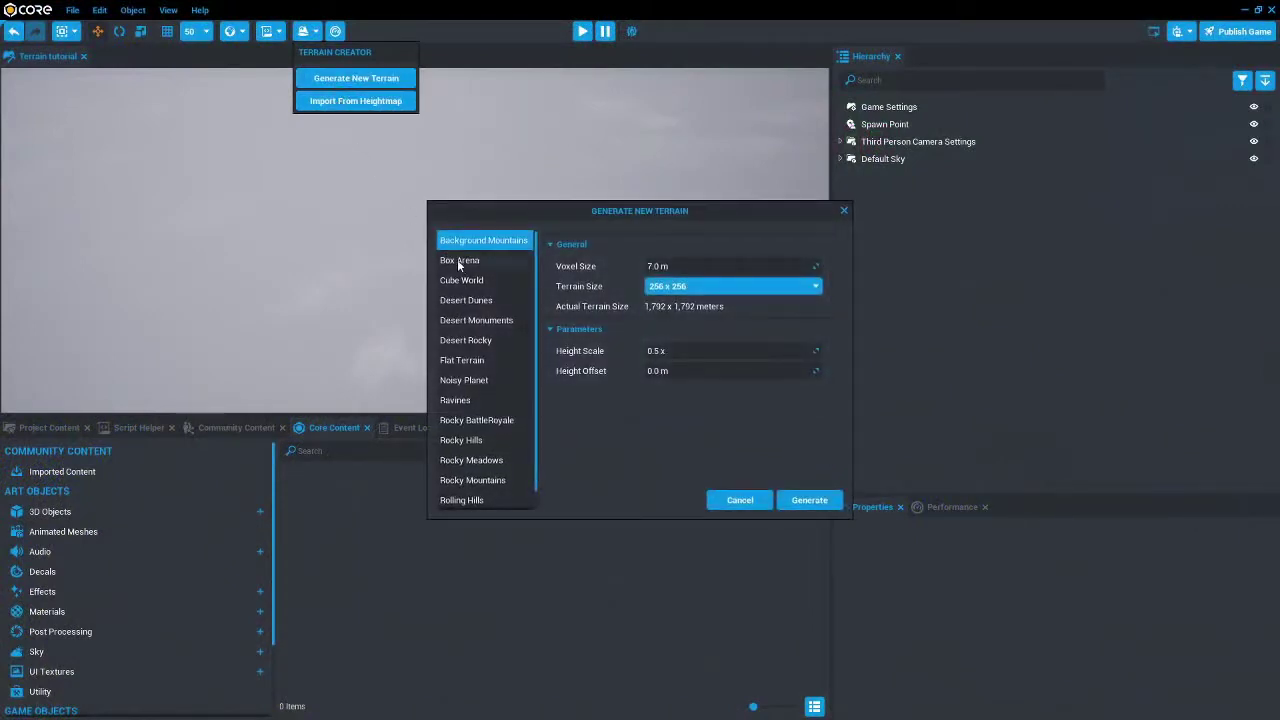
pyautogui.scroll(-1, 480, 345)
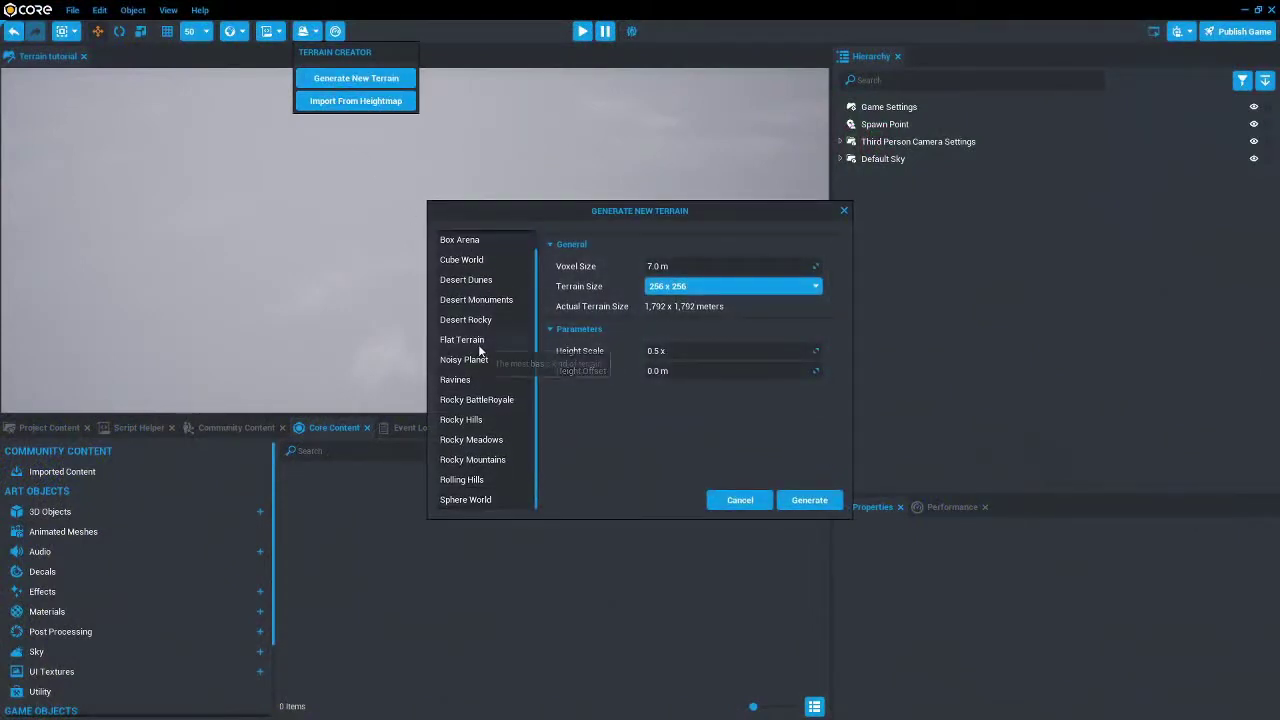
pyautogui.scroll(1, 478, 364)
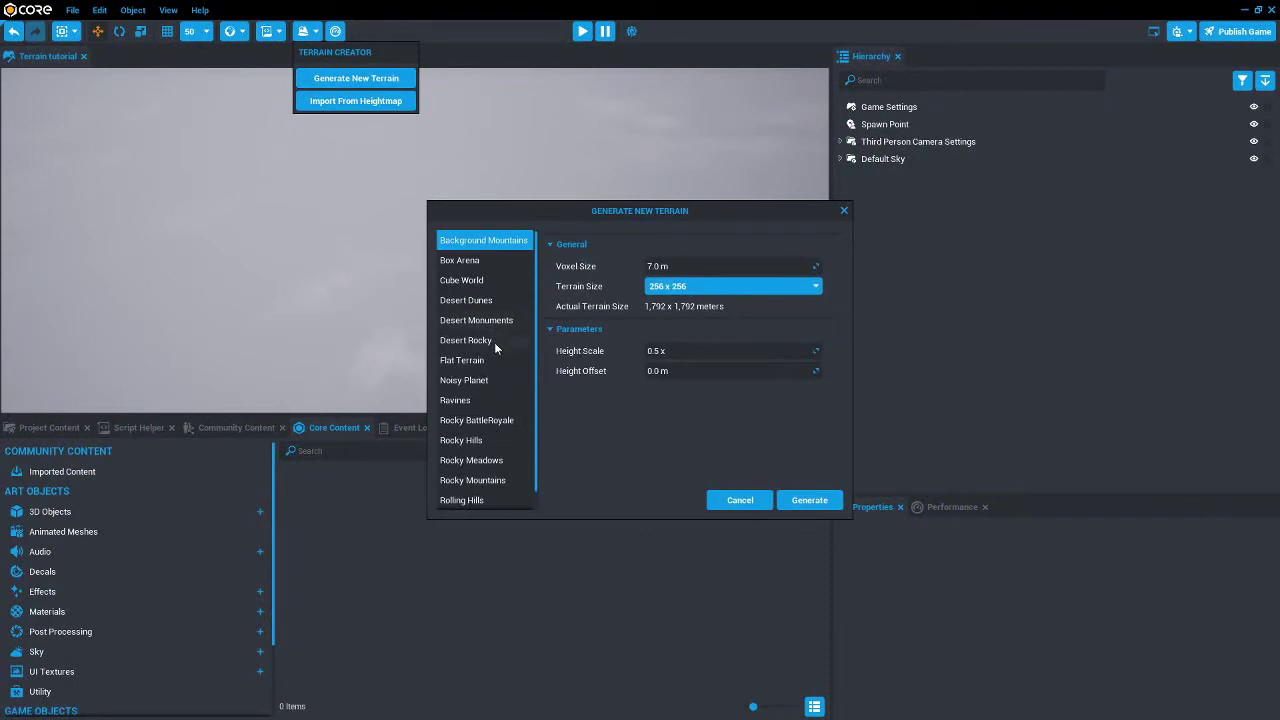
pyautogui.click(488, 360)
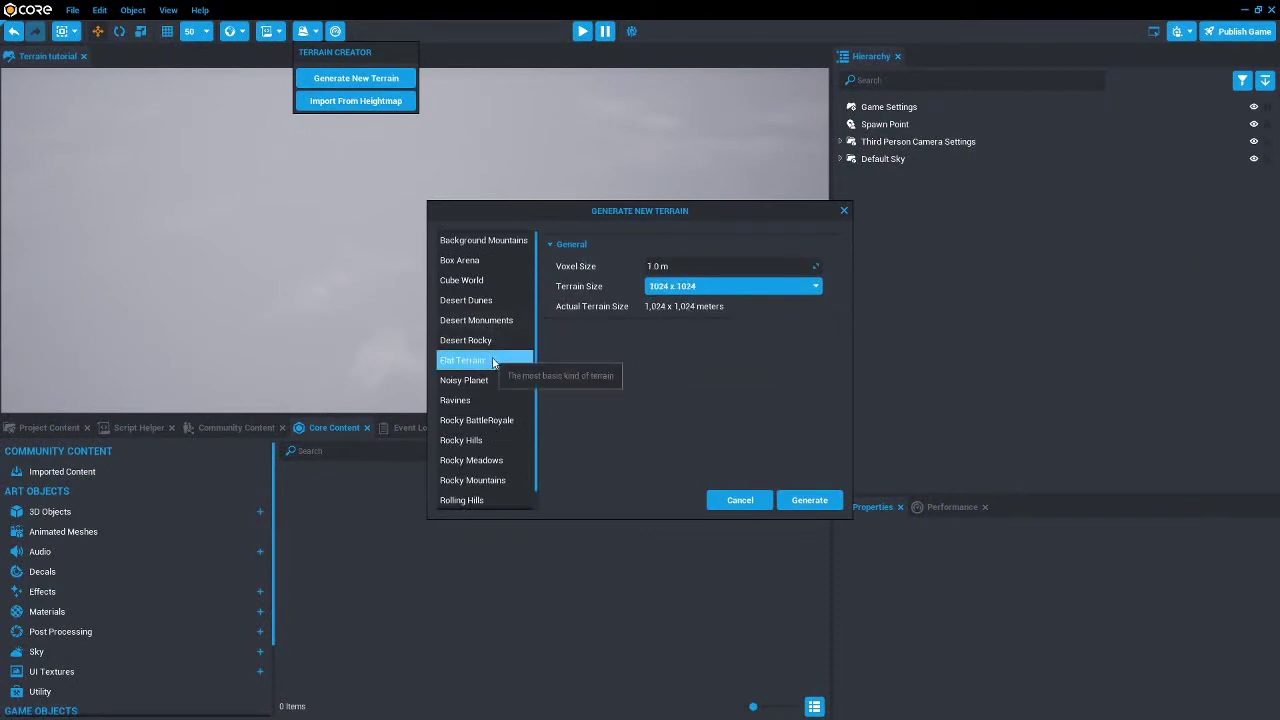
pyautogui.click(808, 500)
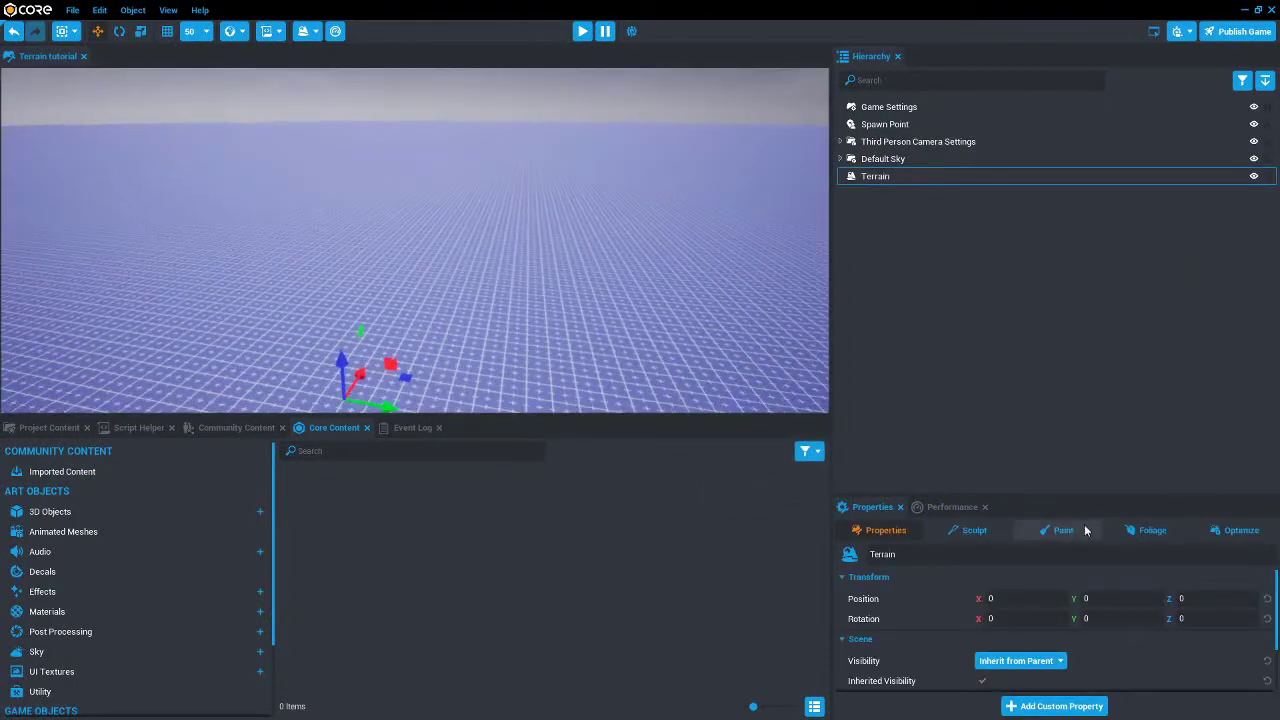
# Step: Sculpt a large rounded mound on the flat terrain with the Surface tool at strength 0.5 and size 10
pyautogui.click(990, 534)
pyautogui.moveTo(512, 274); pyautogui.dragTo(505, 318, button='right')
pyautogui.moveTo(505, 318); pyautogui.dragTo(551, 229)
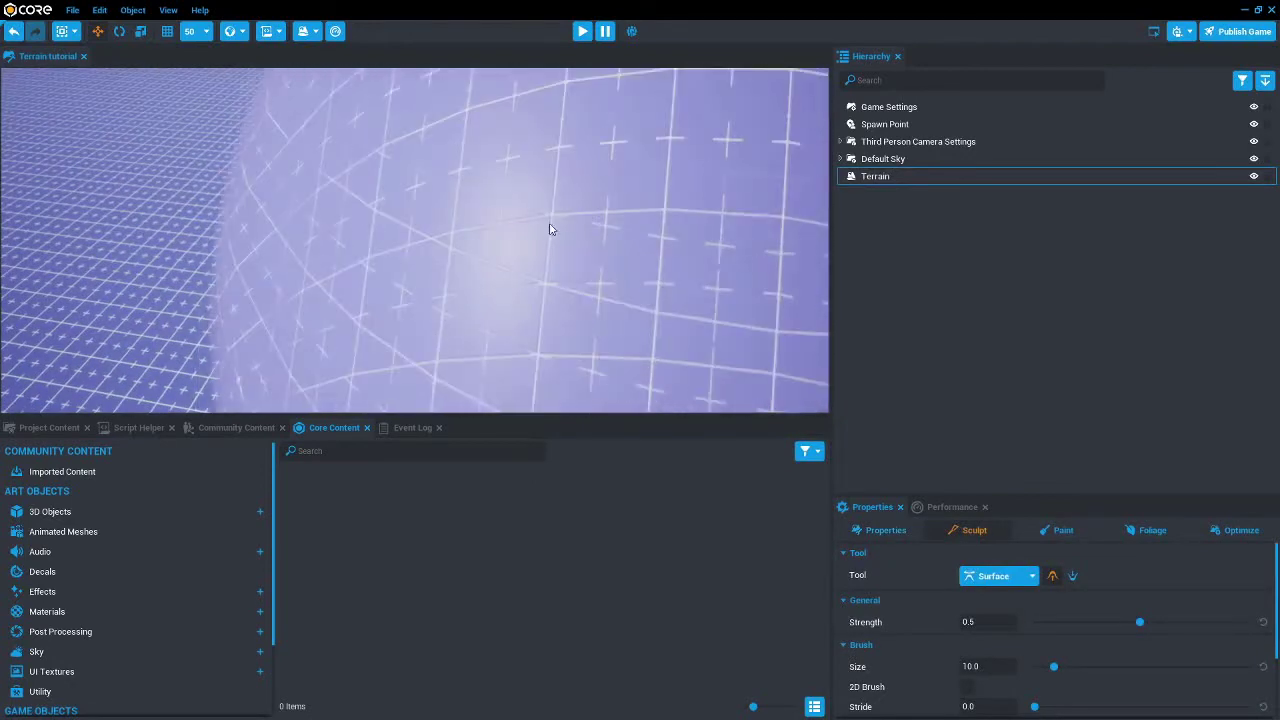
pyautogui.scroll(-5, 551, 229)
pyautogui.press('a')
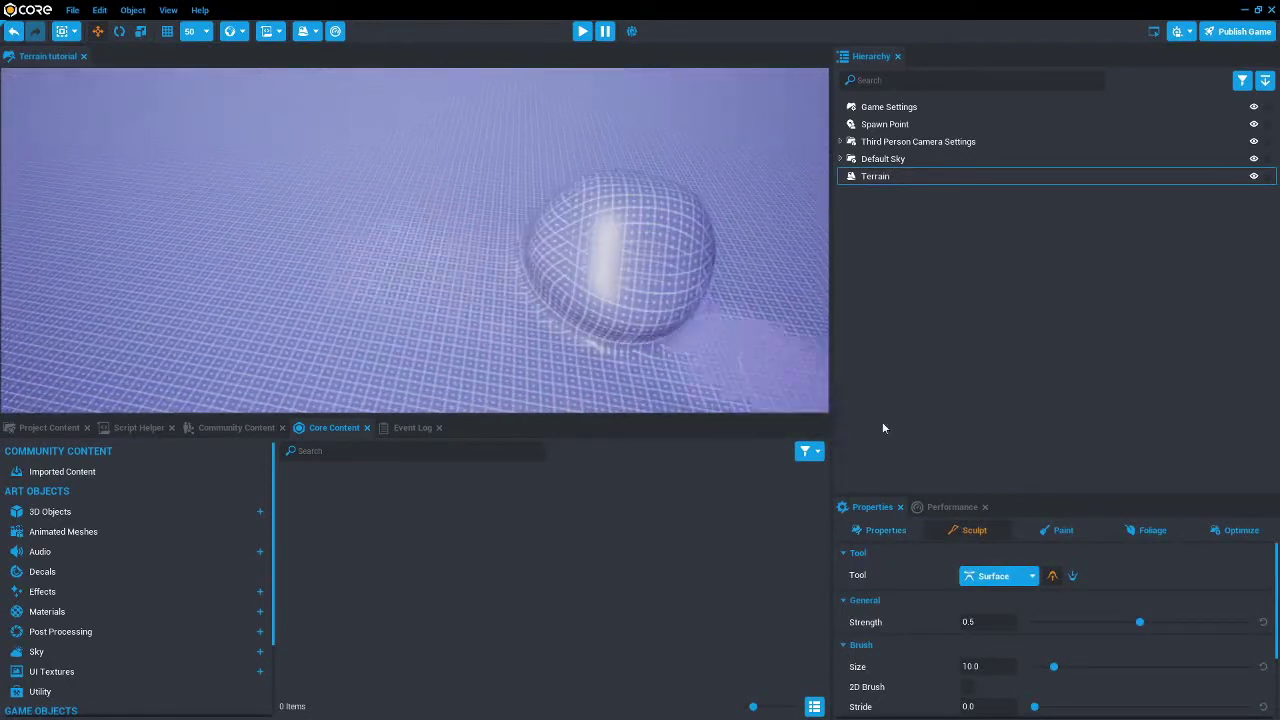
# Step: Set the Surface tool to lowering and dig a rounded hollow in the terrain beside the mound
pyautogui.click(1076, 577)
pyautogui.moveTo(367, 266); pyautogui.dragTo(313, 216)
pyautogui.press('a')
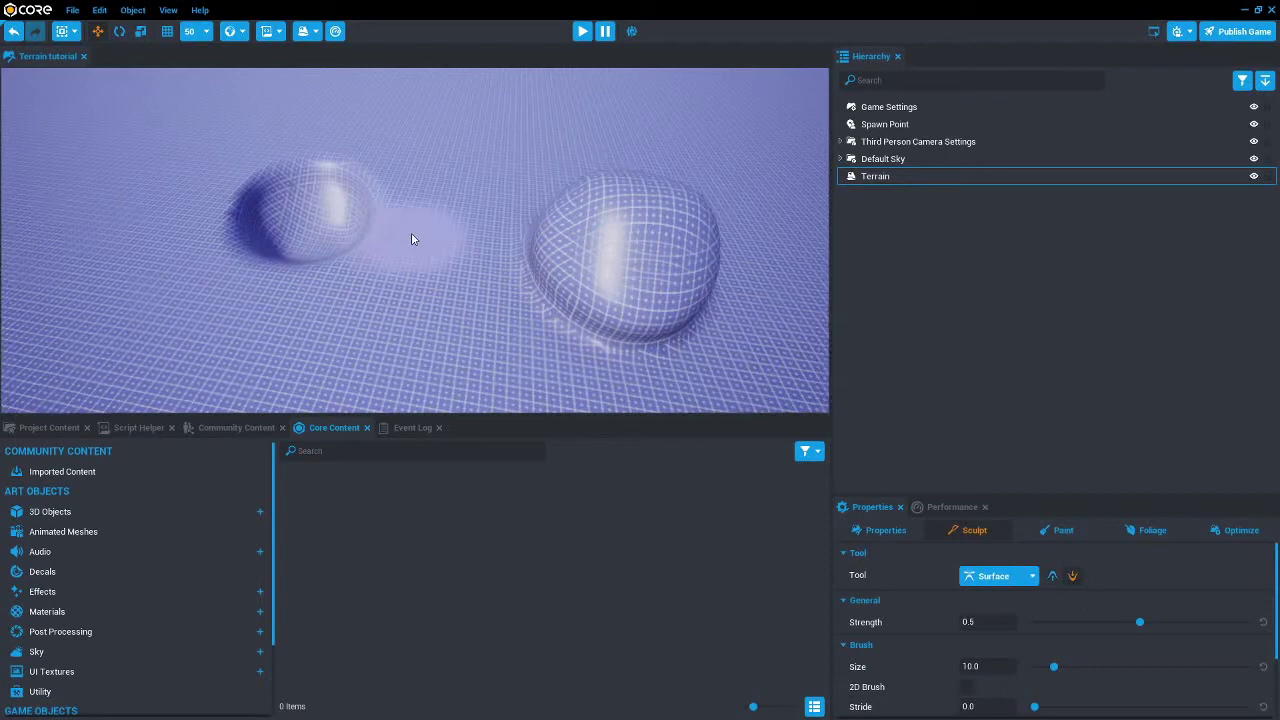
pyautogui.moveTo(414, 238); pyautogui.dragTo(430, 231, button='right')
pyautogui.press('w')
# Step: Carve a hole into the terrain with the Shape tool using the Bone Human Foot 01 mesh
pyautogui.click(1001, 580)
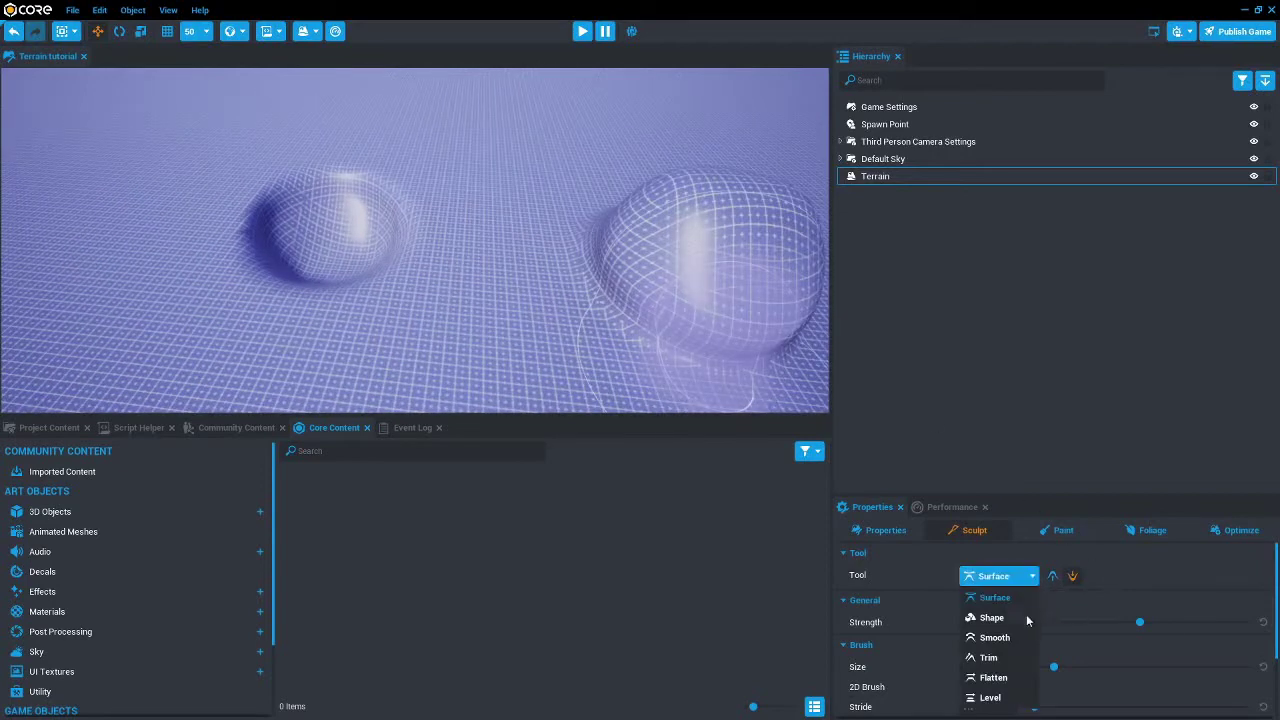
pyautogui.click(1022, 615)
pyautogui.click(983, 700)
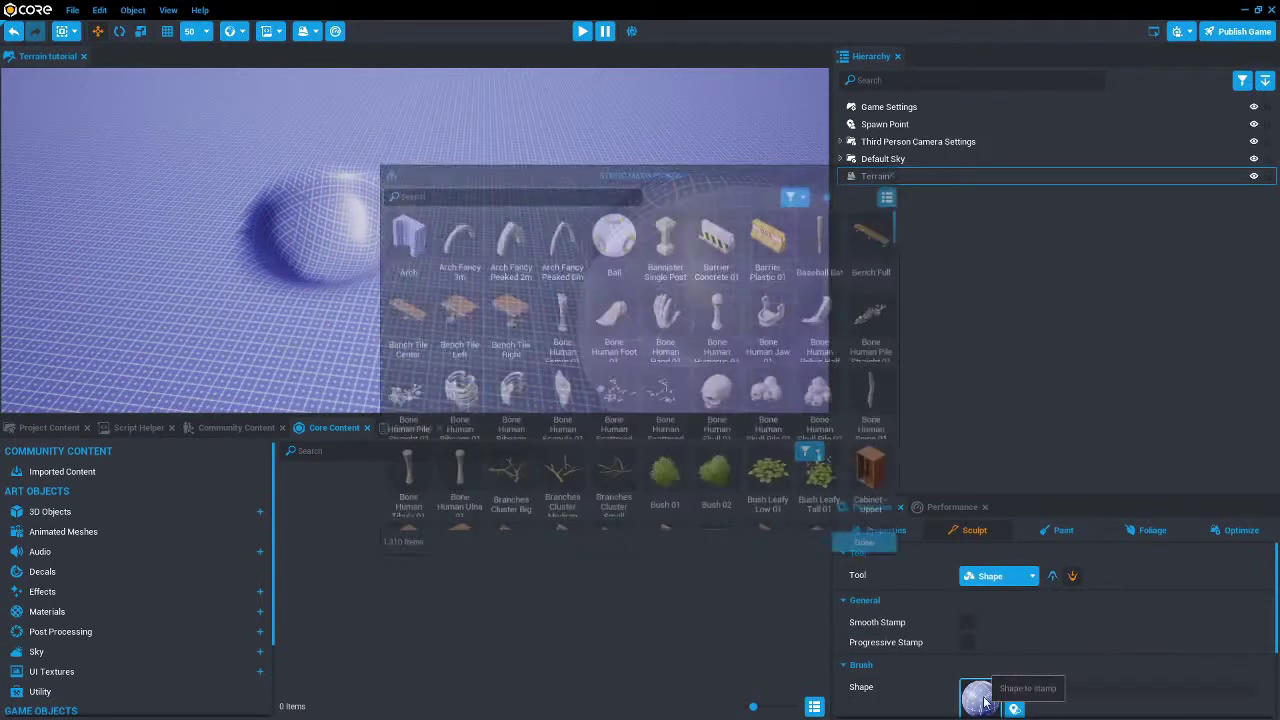
pyautogui.click(615, 325)
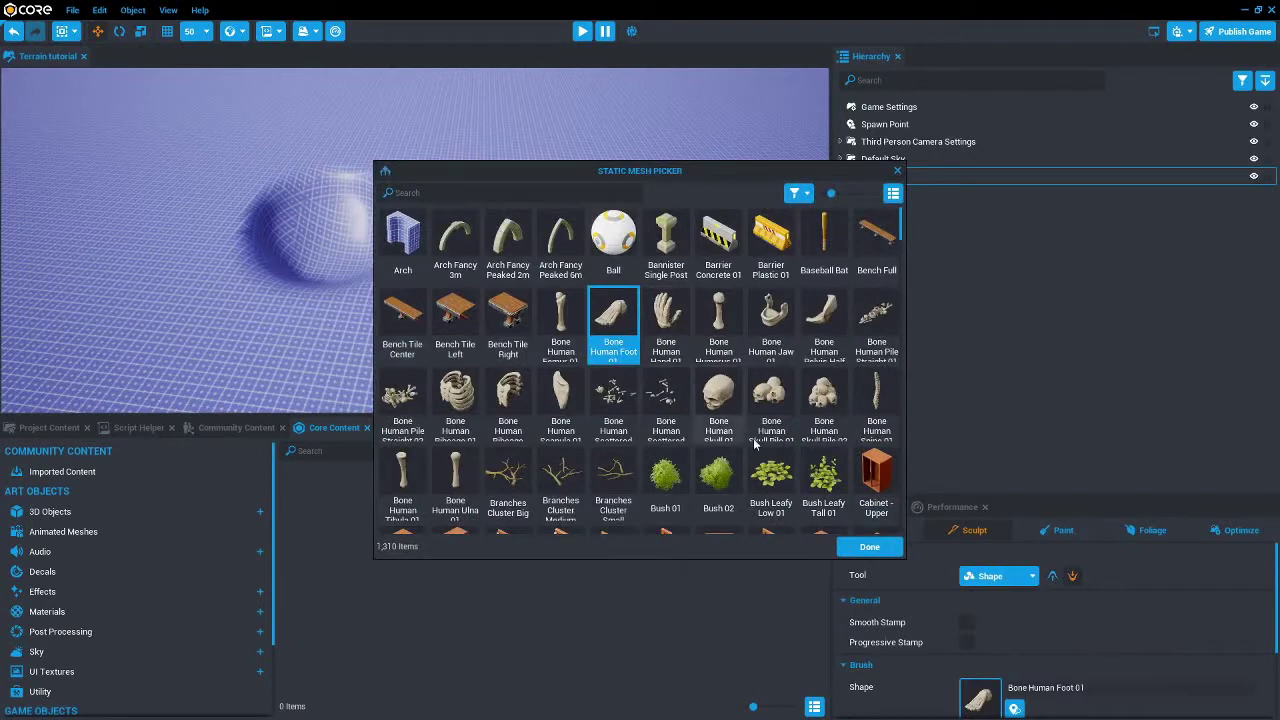
pyautogui.click(870, 548)
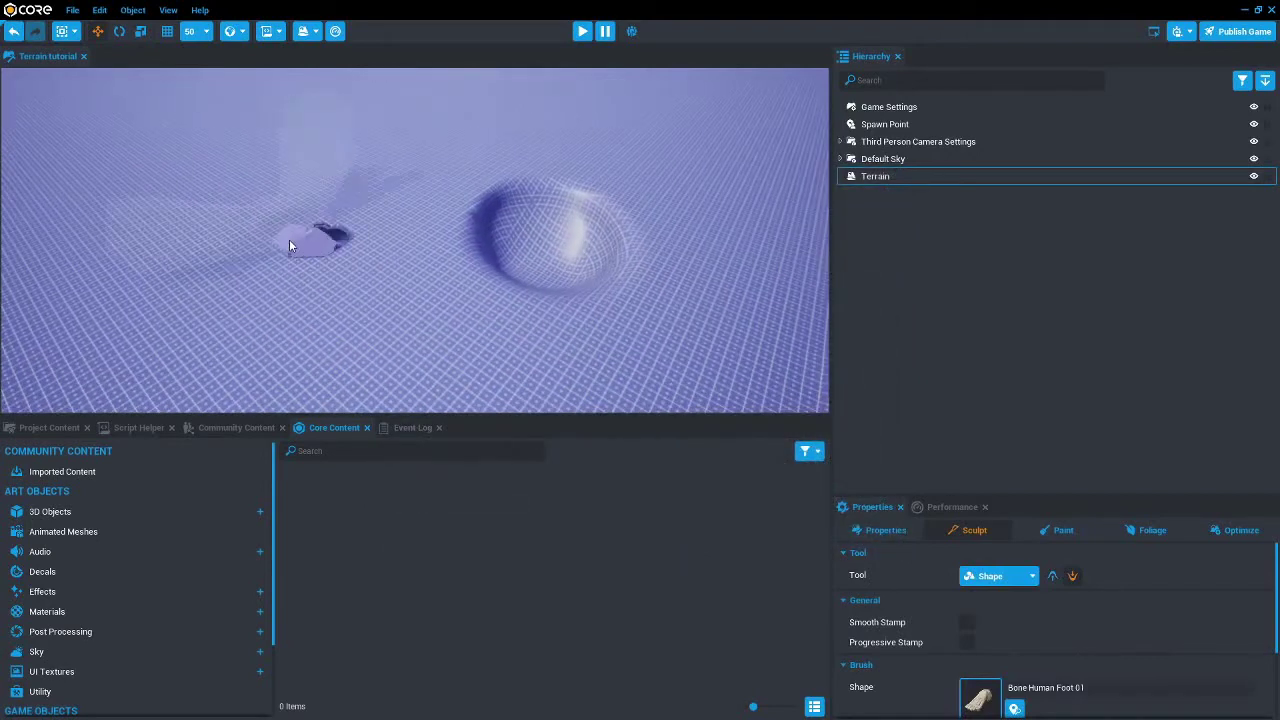
pyautogui.click(290, 245)
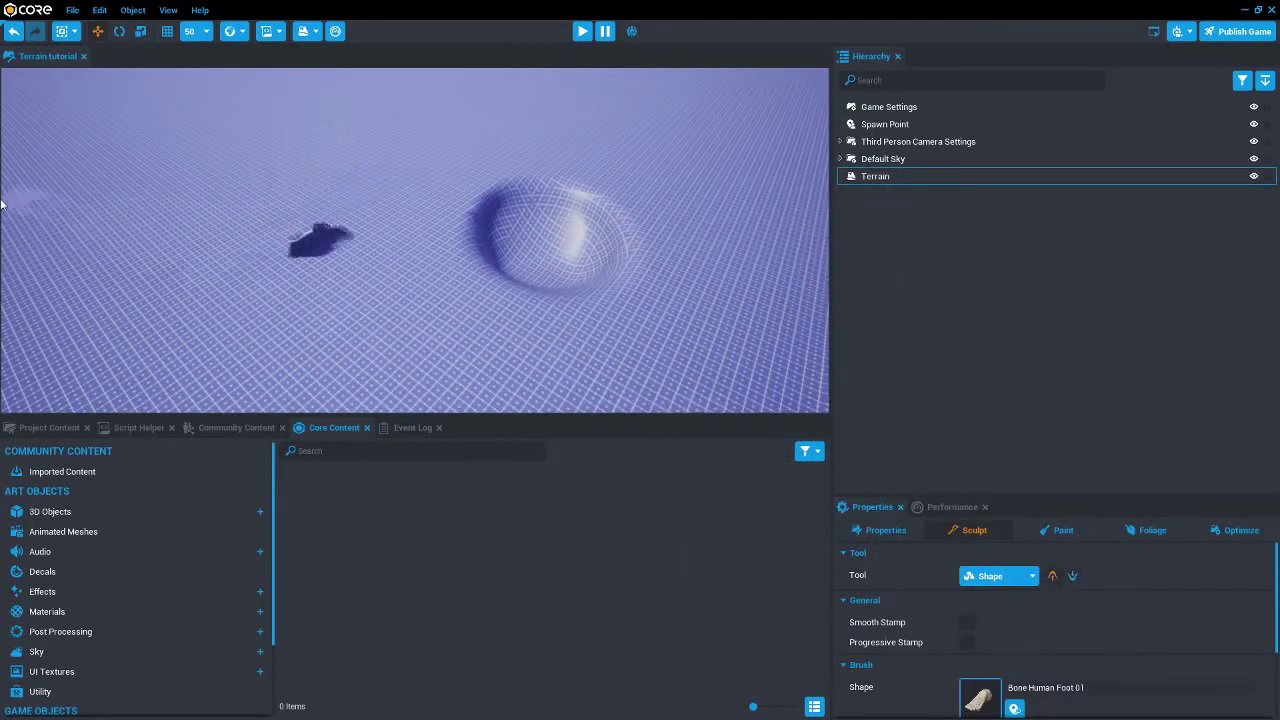
# Step: Set the Shape tool to raising, stamp a foot-shaped bump near the hole, and draw a curved ridge around it
pyautogui.press('w')
pyautogui.moveTo(244, 246); pyautogui.dragTo(204, 230, button='right')
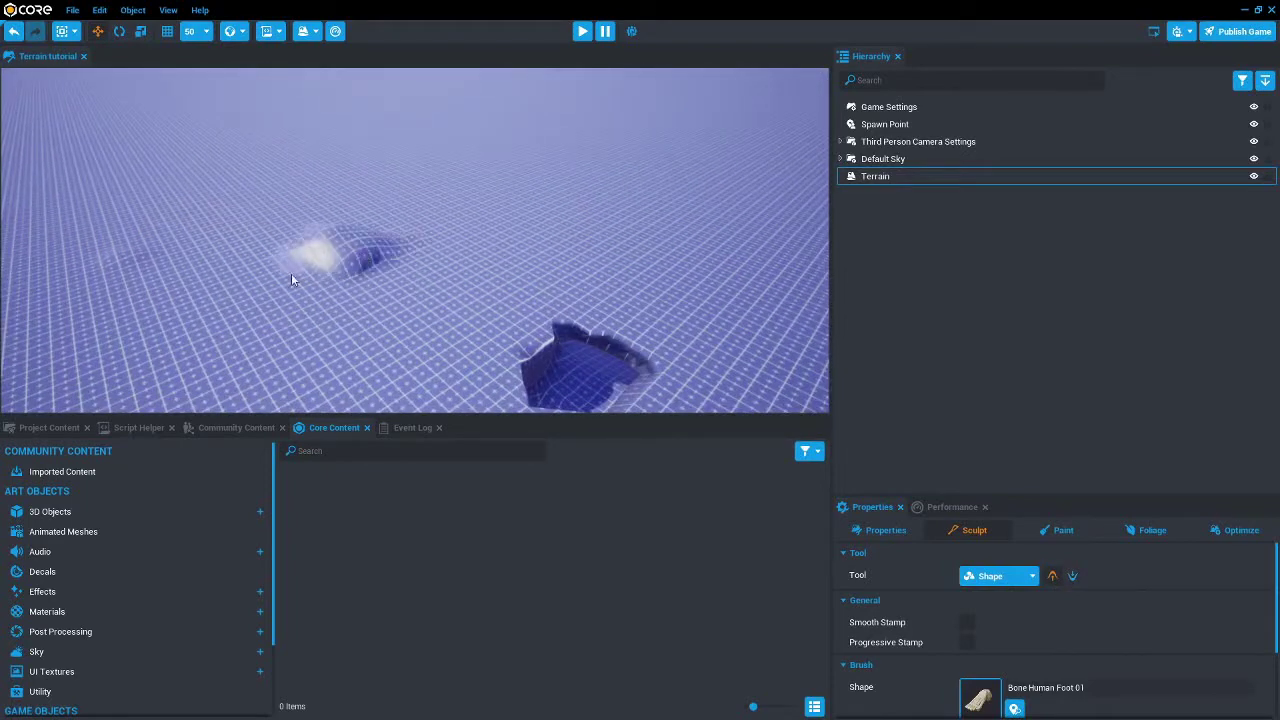
pyautogui.moveTo(176, 314)
pyautogui.mouseDown()
pyautogui.moveTo(200, 343)
pyautogui.moveTo(383, 336)
pyautogui.moveTo(464, 268)
pyautogui.mouseUp()
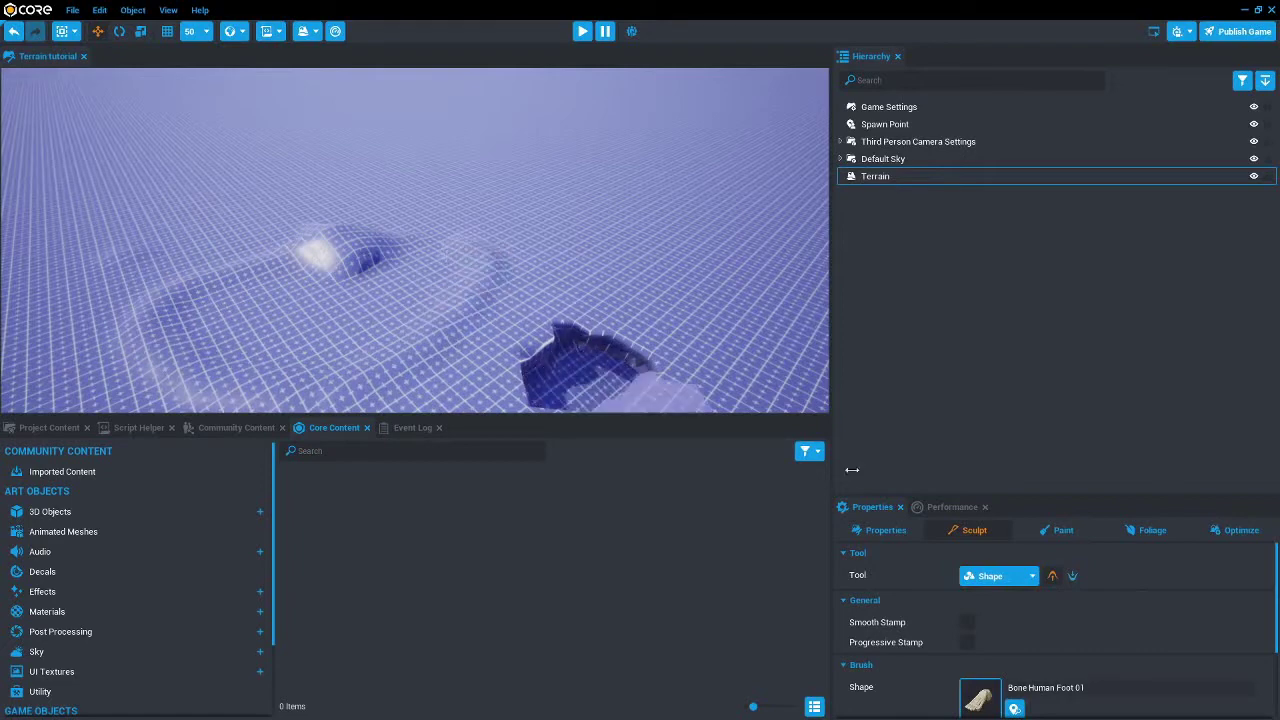
# Step: Change the stamp shape to Bone Human Skull 01 and stamp two raised skulls on the terrain
pyautogui.scroll(-3, 1010, 604)
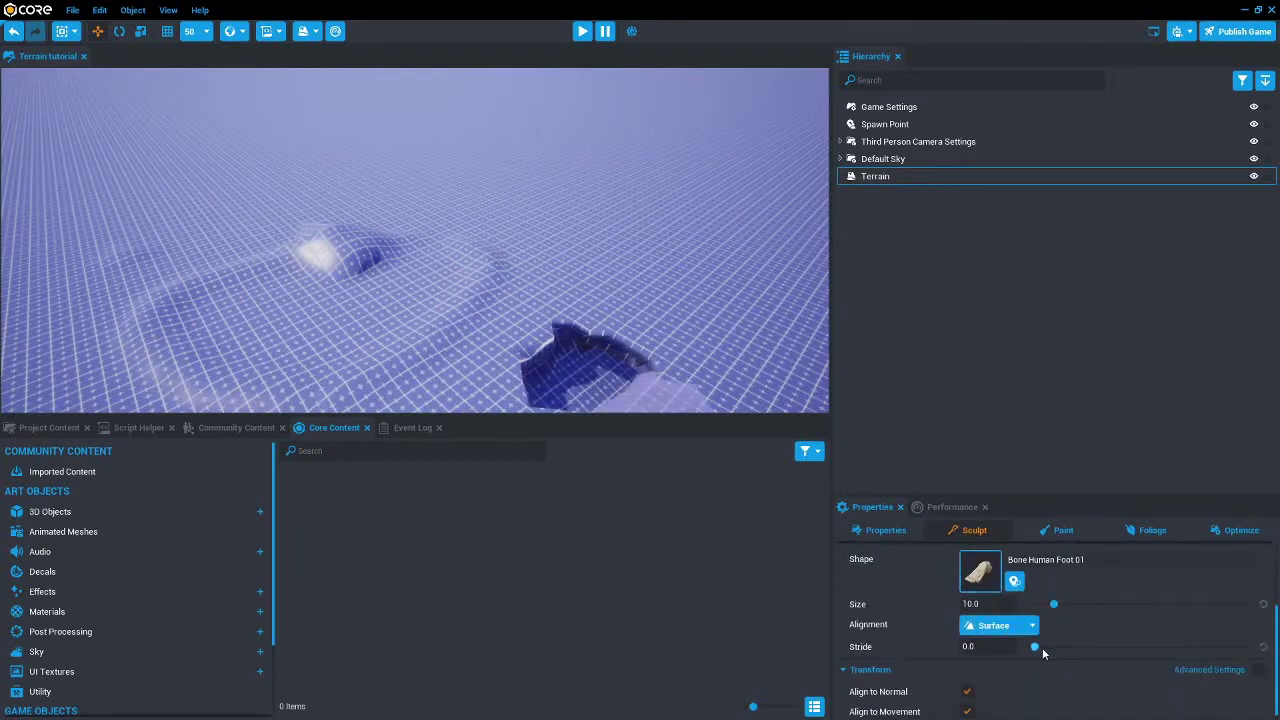
pyautogui.click(977, 571)
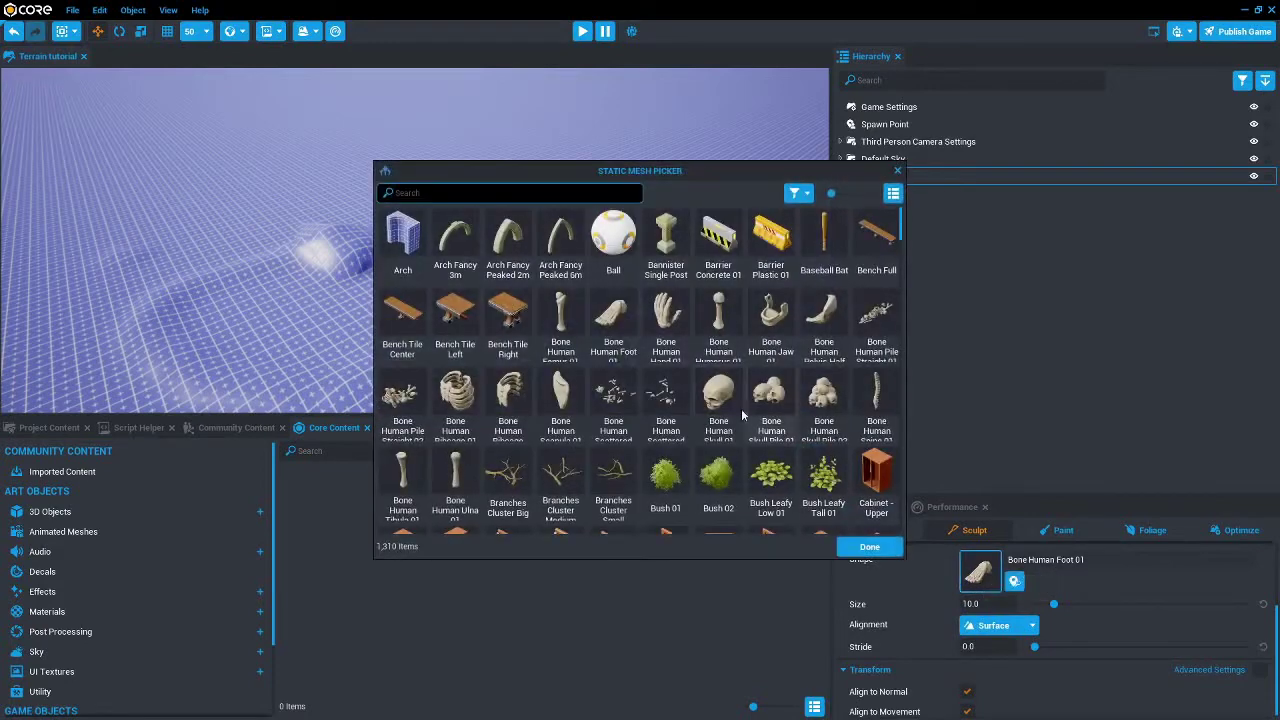
pyautogui.click(719, 395)
pyautogui.click(869, 546)
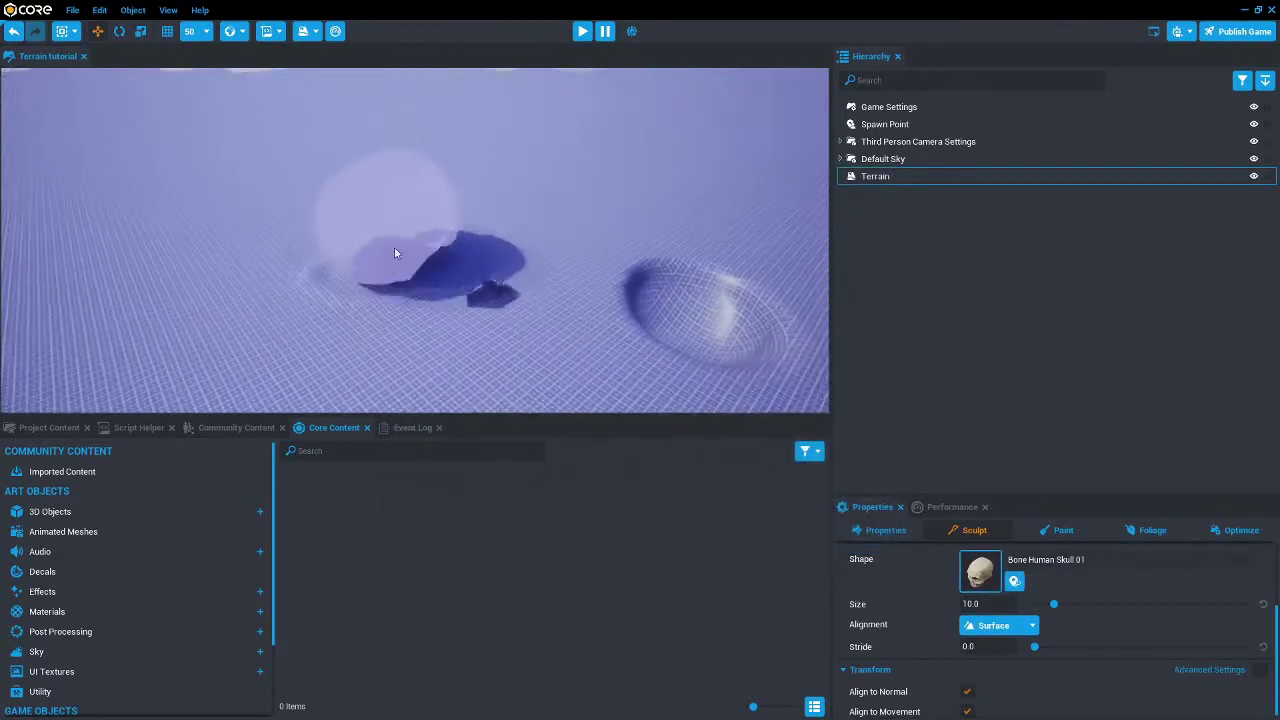
pyautogui.click(450, 242)
pyautogui.moveTo(414, 270); pyautogui.dragTo(340, 268, button='right')
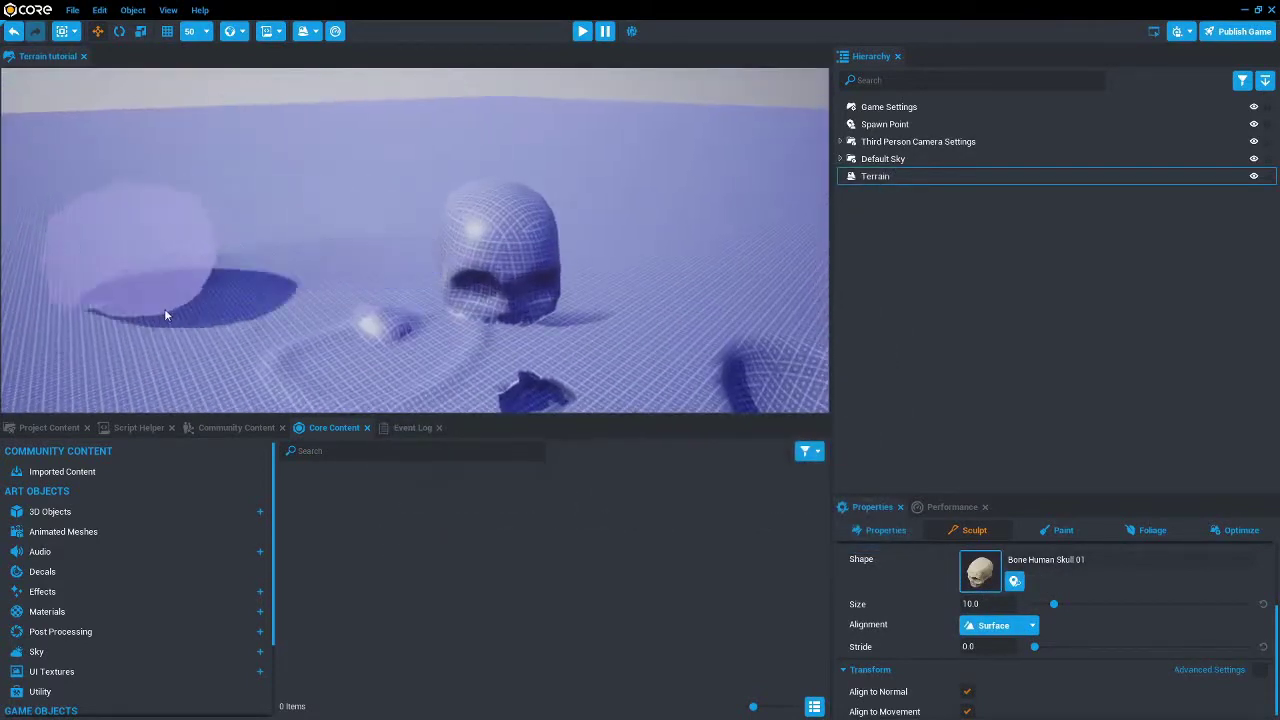
pyautogui.click(150, 334)
pyautogui.moveTo(149, 332); pyautogui.dragTo(110, 300, button='right')
# Step: Smooth out the foot-shaped hole, the curved ridge and the surrounding ground with the Smooth tool at strength 0.5 and size 10
pyautogui.scroll(4, 1025, 632)
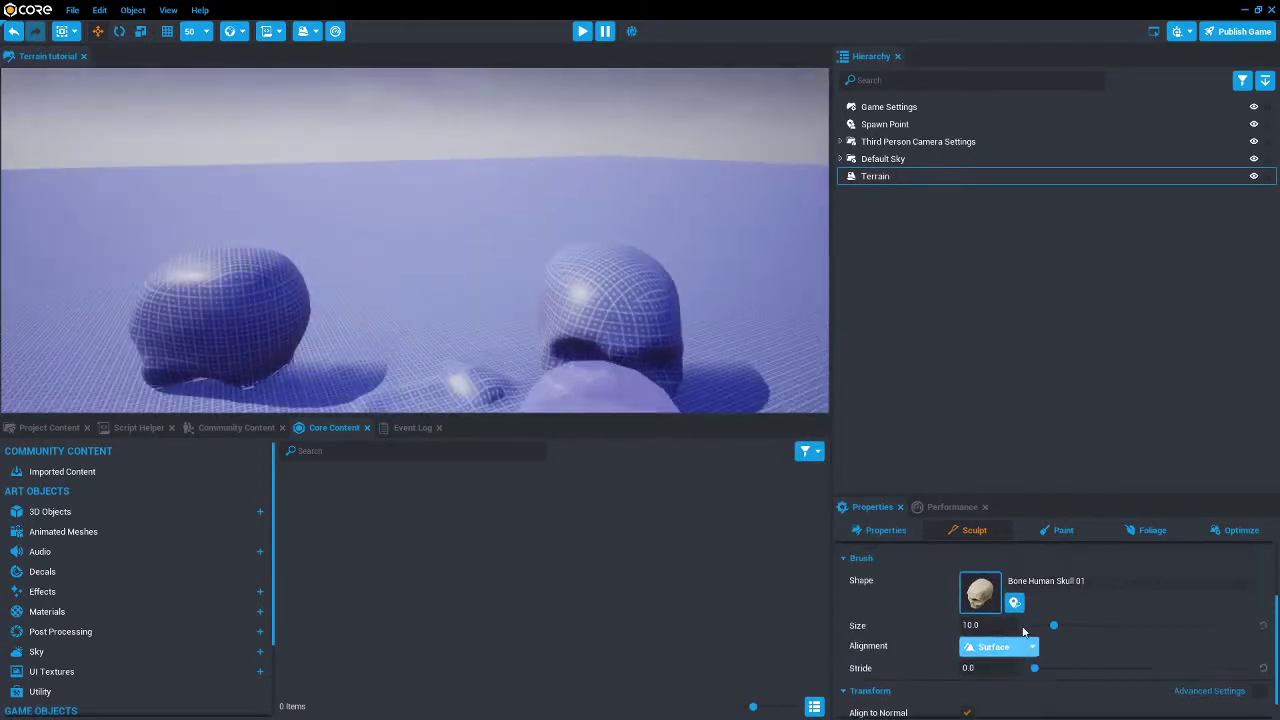
pyautogui.scroll(1, 1031, 632)
pyautogui.click(1000, 577)
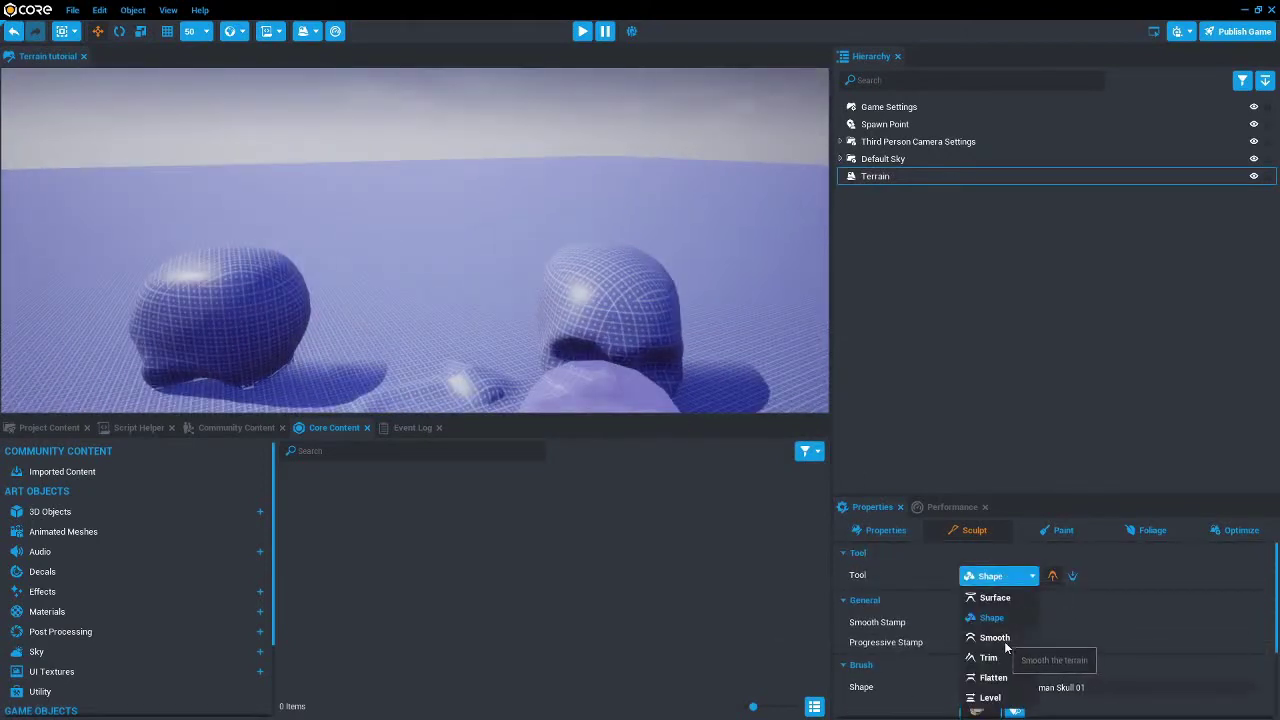
pyautogui.click(995, 637)
pyautogui.moveTo(416, 311); pyautogui.dragTo(273, 306, button='right')
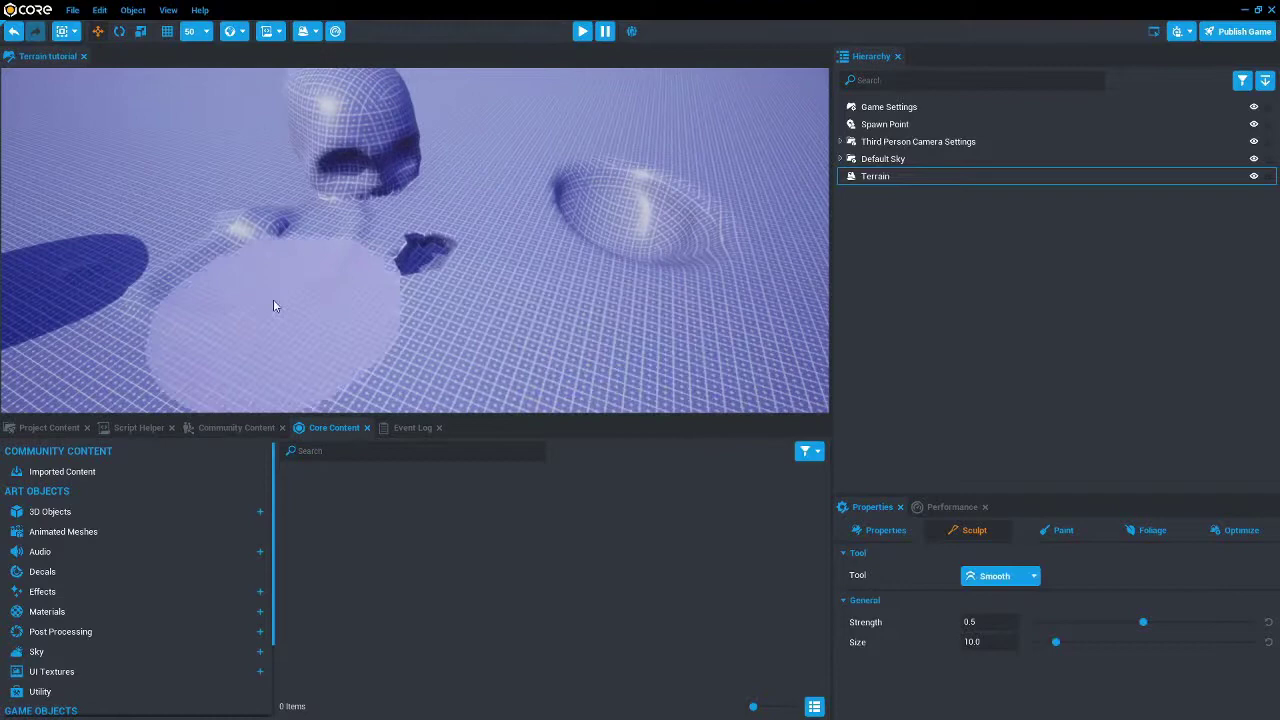
pyautogui.moveTo(275, 306)
pyautogui.mouseDown()
pyautogui.moveTo(260, 284)
pyautogui.moveTo(526, 289)
pyautogui.moveTo(623, 243)
pyautogui.moveTo(697, 267)
pyautogui.mouseUp()
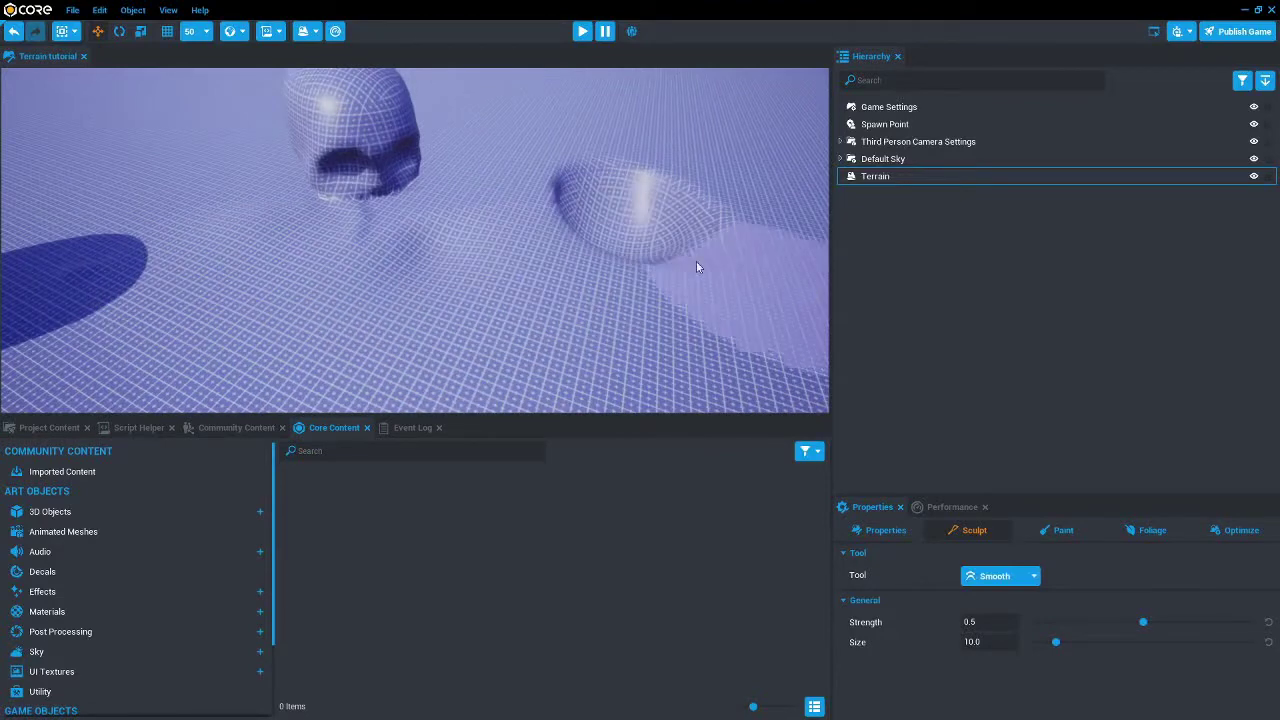
pyautogui.moveTo(560, 165); pyautogui.dragTo(687, 292, button='right')
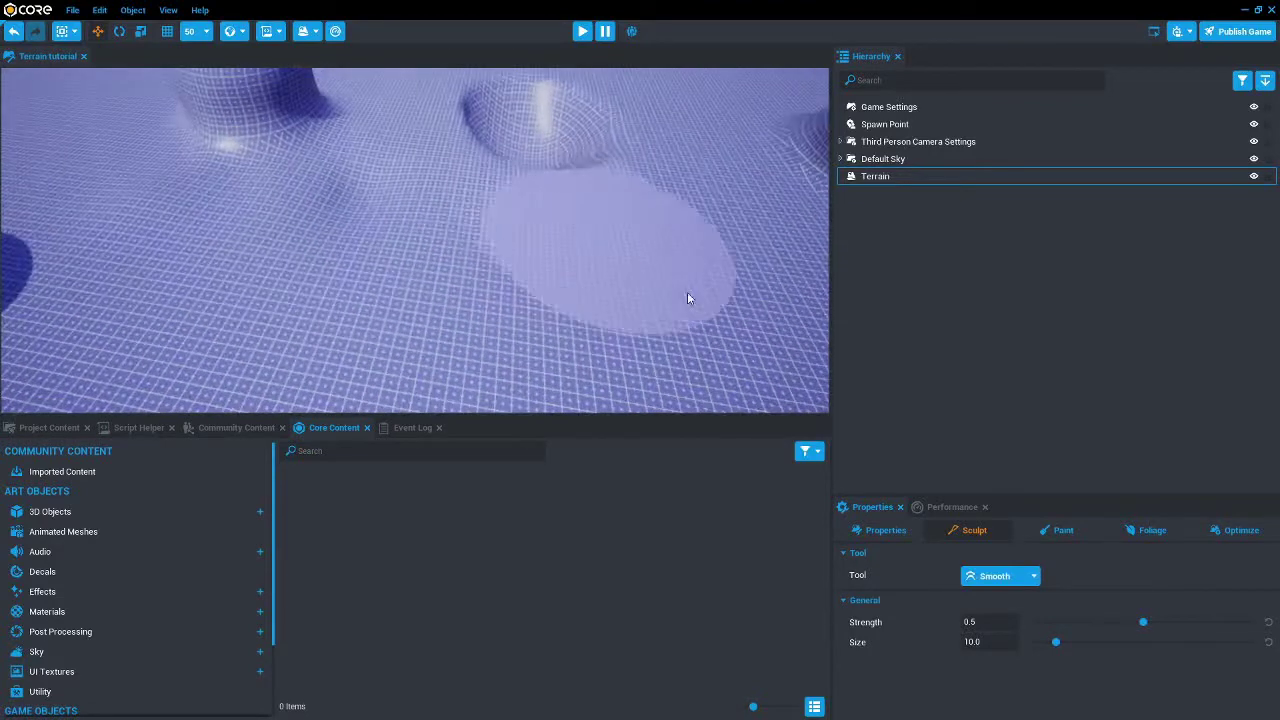
# Step: Build up sloped terrain over the sculpted shapes with the Trim tool at size 10 and falloff 0.5
pyautogui.click(1001, 580)
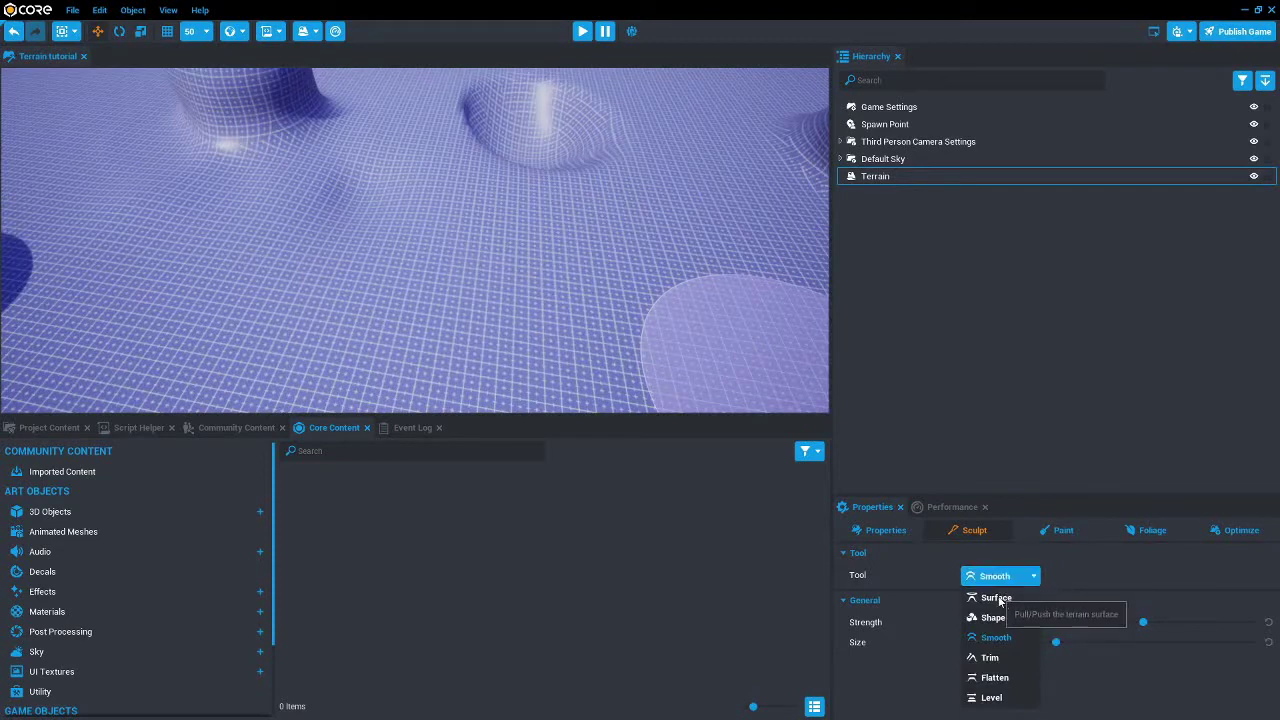
pyautogui.click(993, 661)
pyautogui.moveTo(270, 290); pyautogui.dragTo(260, 195, button='right')
pyautogui.moveTo(272, 235)
pyautogui.mouseDown()
pyautogui.moveTo(284, 268)
pyautogui.moveTo(300, 200)
pyautogui.moveTo(337, 250)
pyautogui.moveTo(442, 276)
pyautogui.mouseUp()
pyautogui.moveTo(442, 276)
pyautogui.mouseDown(button='right')
pyautogui.moveTo(264, 268)
pyautogui.moveTo(374, 259)
pyautogui.mouseUp(button='right')
pyautogui.moveTo(640, 160); pyautogui.dragTo(397, 277)
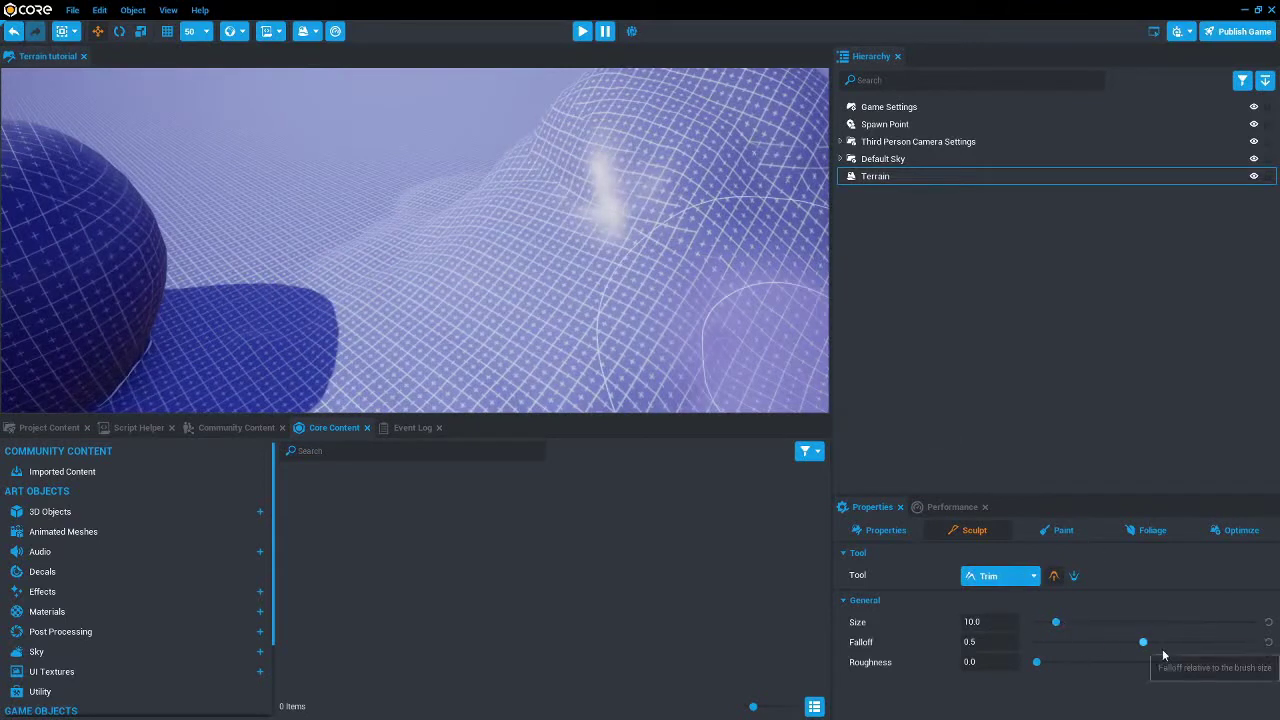
# Step: Lower the Trim falloff to about 0.09 and extend the hills with sharper-edged strokes
pyautogui.moveTo(1145, 642); pyautogui.dragTo(1071, 642)
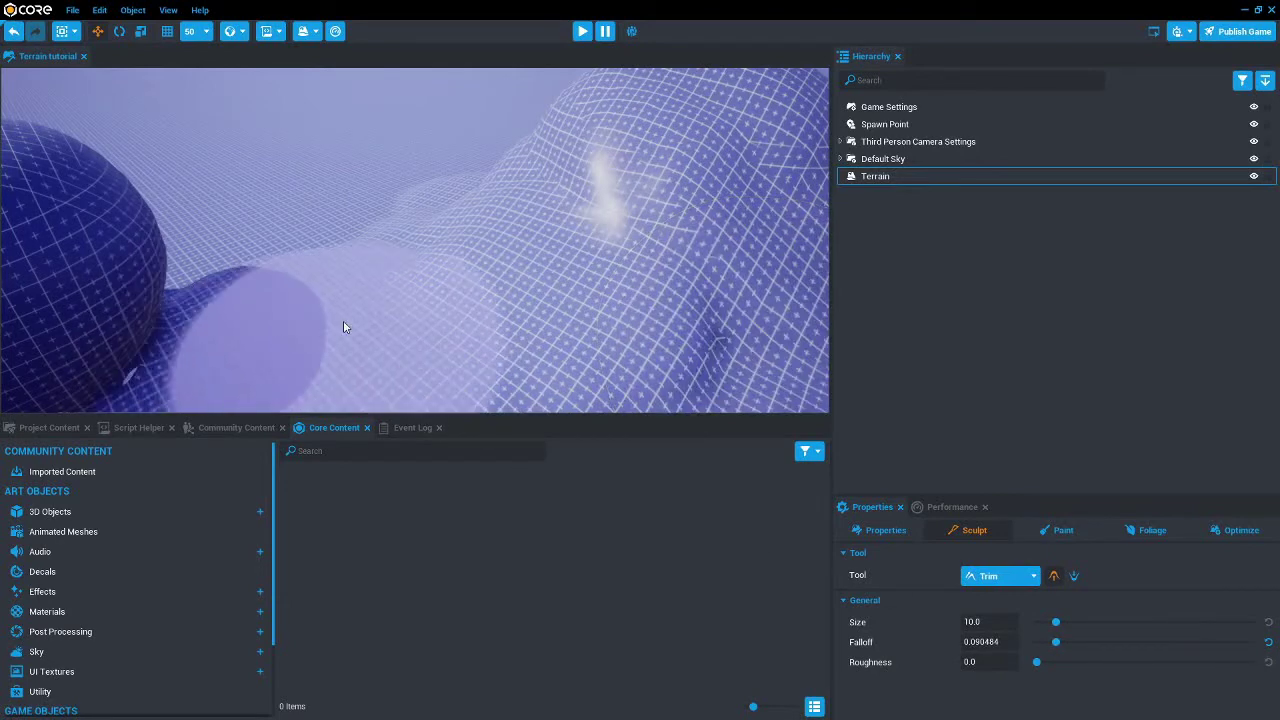
pyautogui.scroll(-6, 430, 223)
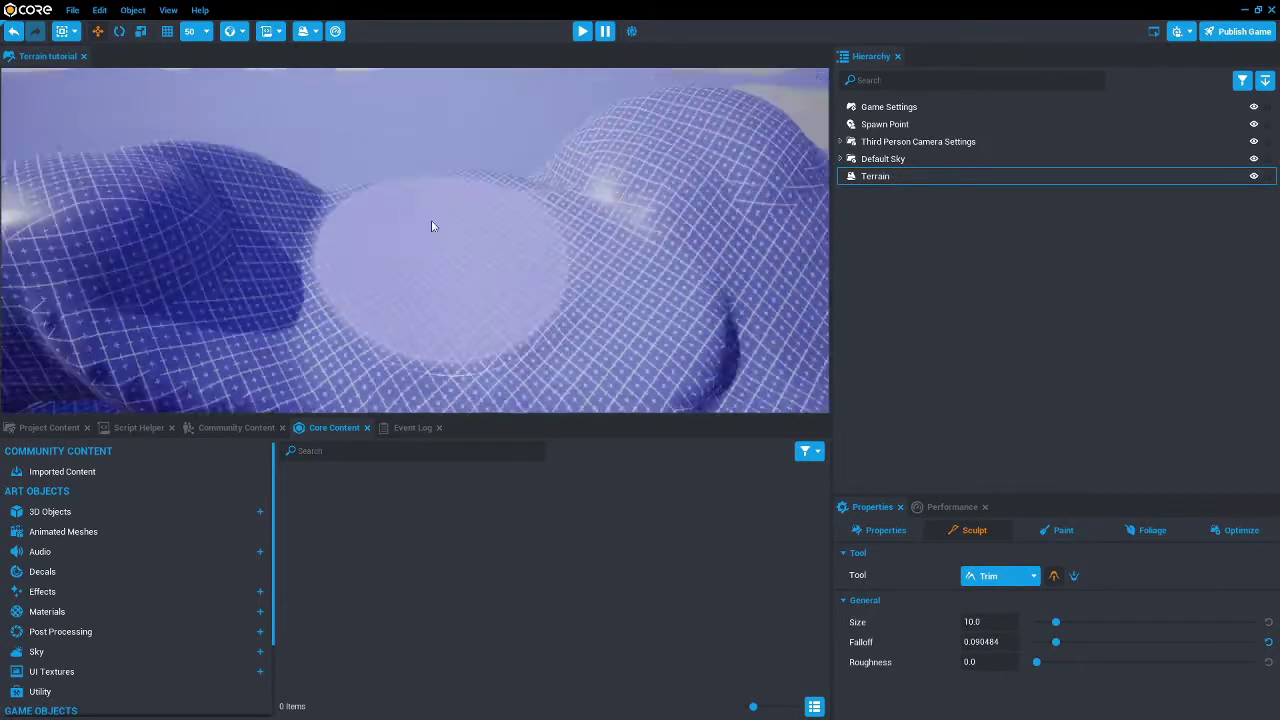
pyautogui.moveTo(411, 226)
pyautogui.mouseDown()
pyautogui.moveTo(526, 320)
pyautogui.moveTo(286, 331)
pyautogui.moveTo(129, 320)
pyautogui.moveTo(271, 276)
pyautogui.moveTo(660, 326)
pyautogui.moveTo(579, 328)
pyautogui.mouseUp()
pyautogui.moveTo(480, 320)
pyautogui.mouseDown(button='right')
pyautogui.moveTo(293, 290)
pyautogui.moveTo(276, 305)
pyautogui.moveTo(488, 341)
pyautogui.mouseUp(button='right')
pyautogui.moveTo(400, 220); pyautogui.dragTo(659, 162)
pyautogui.moveTo(626, 211)
pyautogui.mouseDown(button='right')
pyautogui.moveTo(739, 197)
pyautogui.moveTo(256, 247)
pyautogui.moveTo(623, 323)
pyautogui.mouseUp(button='right')
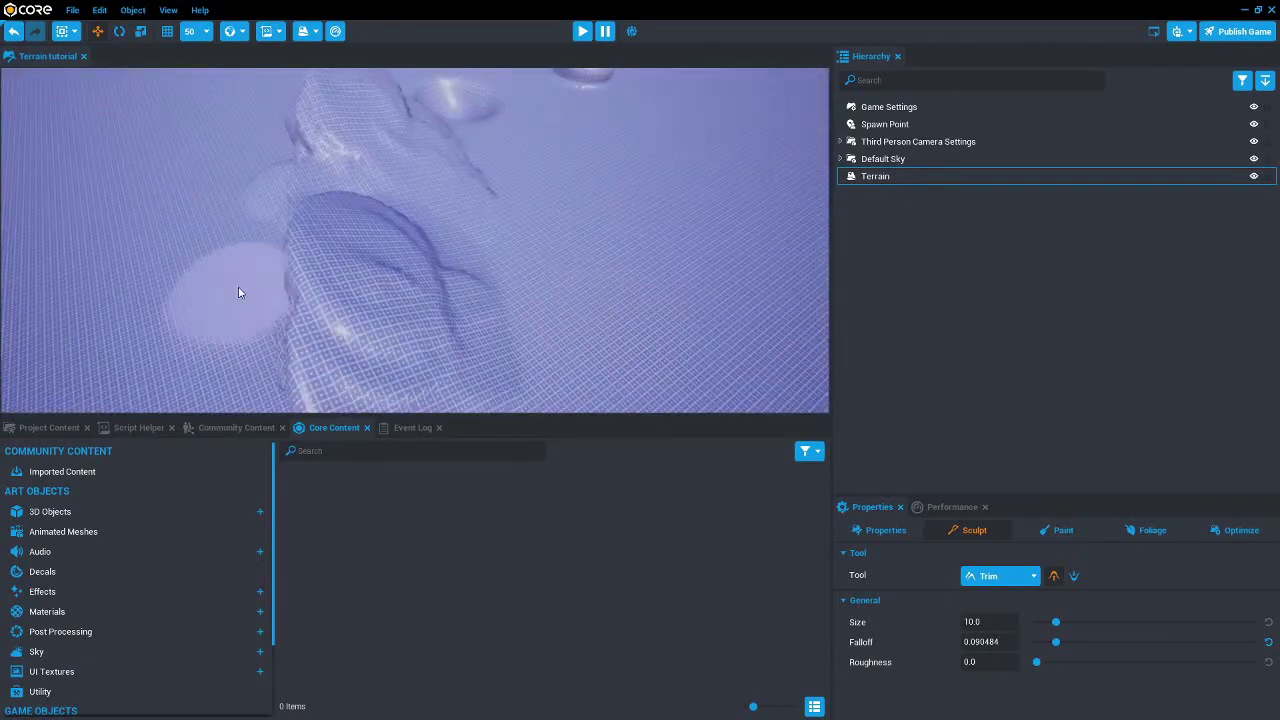
pyautogui.moveTo(260, 322)
pyautogui.mouseDown()
pyautogui.moveTo(266, 206)
pyautogui.moveTo(247, 131)
pyautogui.mouseUp()
pyautogui.moveTo(205, 148); pyautogui.dragTo(168, 157, button='right')
# Step: Set the Trim falloff to about 0.5 and size to about 38.7, and shape broad slopes across the hills
pyautogui.moveTo(1057, 641); pyautogui.dragTo(1143, 643)
pyautogui.moveTo(300, 240)
pyautogui.mouseDown()
pyautogui.moveTo(326, 302)
pyautogui.moveTo(477, 284)
pyautogui.moveTo(482, 335)
pyautogui.mouseUp()
pyautogui.moveTo(1057, 621); pyautogui.dragTo(1118, 621)
pyautogui.moveTo(164, 242)
pyautogui.mouseDown()
pyautogui.moveTo(502, 222)
pyautogui.moveTo(420, 119)
pyautogui.moveTo(369, 228)
pyautogui.mouseUp()
pyautogui.moveTo(369, 228); pyautogui.dragTo(526, 199, button='right')
pyautogui.moveTo(526, 199); pyautogui.dragTo(150, 192)
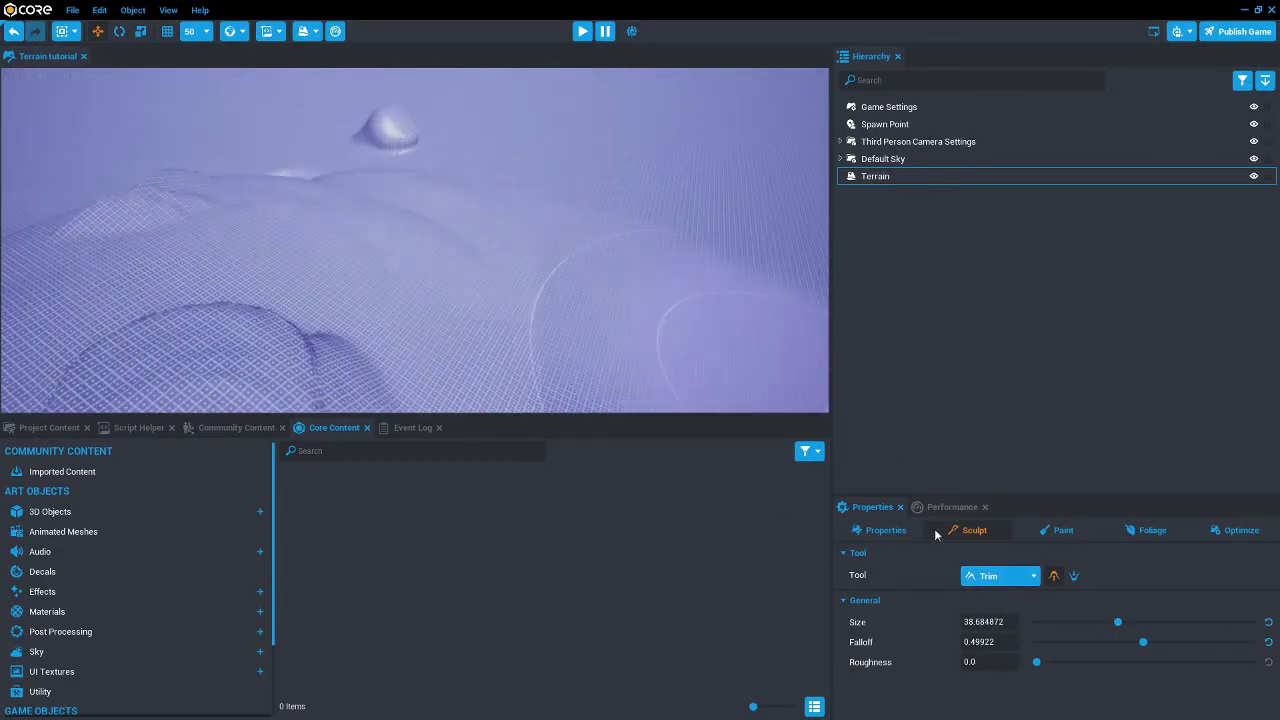
# Step: Flatten the uneven slope with the Flatten tool, and build raised plateaus with the Level tool at radius 10 and height 10
pyautogui.click(995, 677)
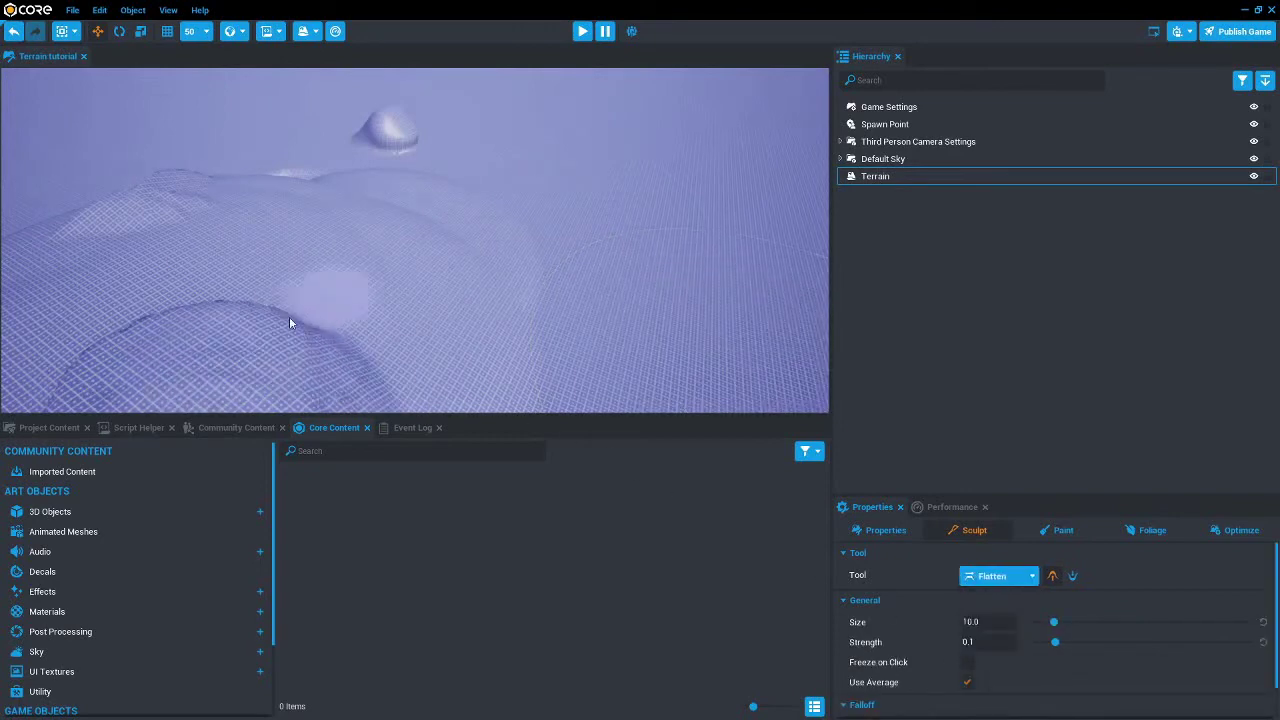
pyautogui.moveTo(328, 288); pyautogui.dragTo(146, 278, button='right')
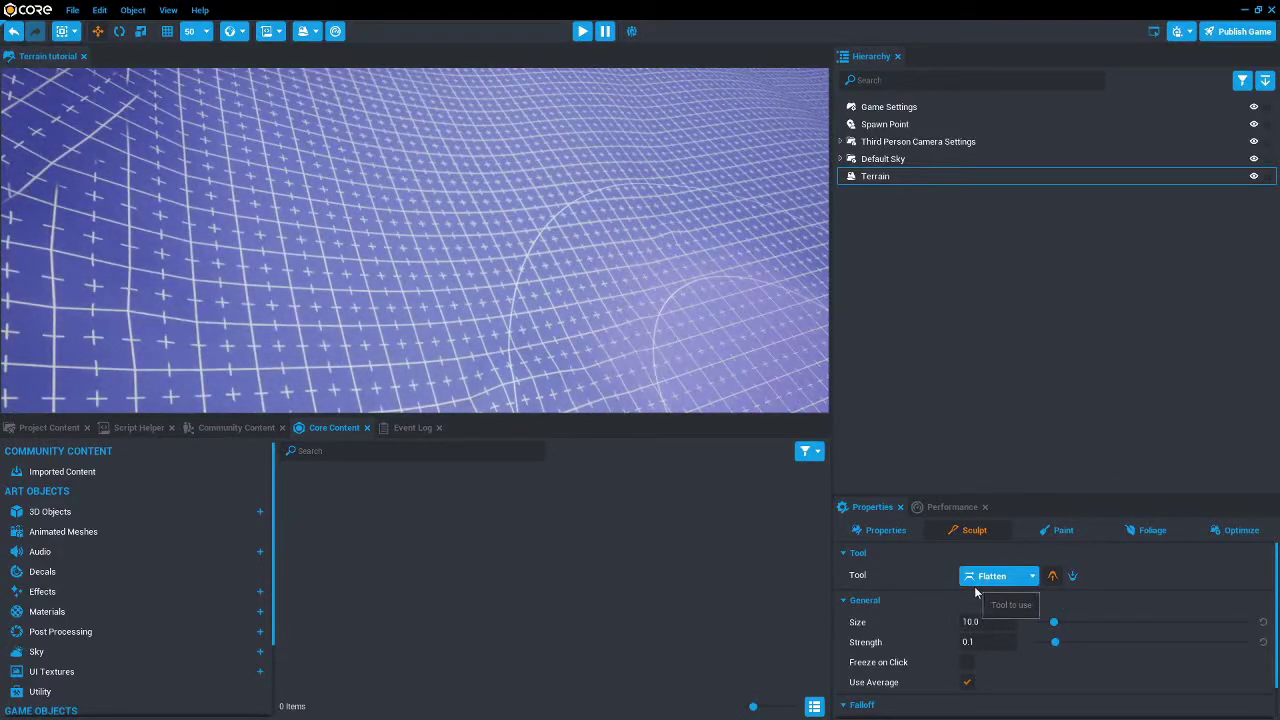
pyautogui.click(990, 578)
pyautogui.click(1000, 697)
pyautogui.moveTo(590, 405)
pyautogui.mouseDown(button='right')
pyautogui.moveTo(483, 357)
pyautogui.moveTo(437, 312)
pyautogui.mouseUp(button='right')
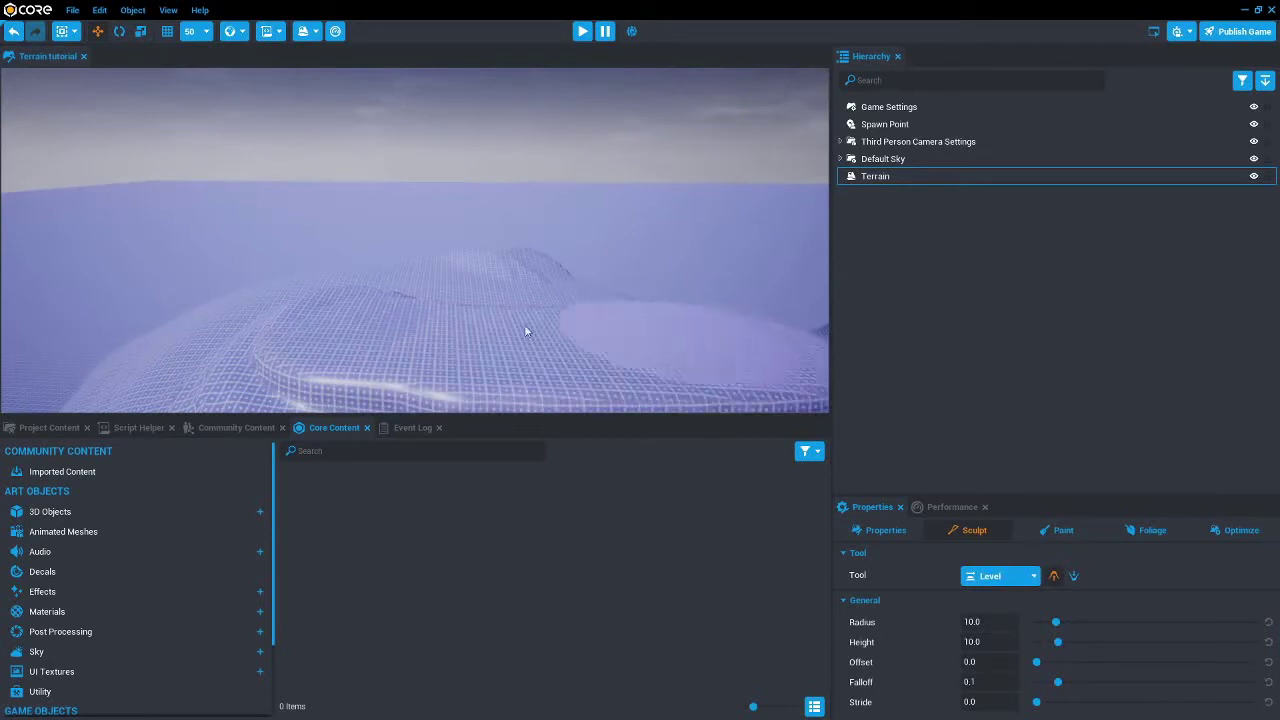
pyautogui.moveTo(526, 329); pyautogui.dragTo(512, 350, button='right')
pyautogui.moveTo(468, 245)
pyautogui.mouseDown()
pyautogui.moveTo(551, 232)
pyautogui.moveTo(590, 305)
pyautogui.moveTo(406, 258)
pyautogui.moveTo(440, 262)
pyautogui.mouseUp()
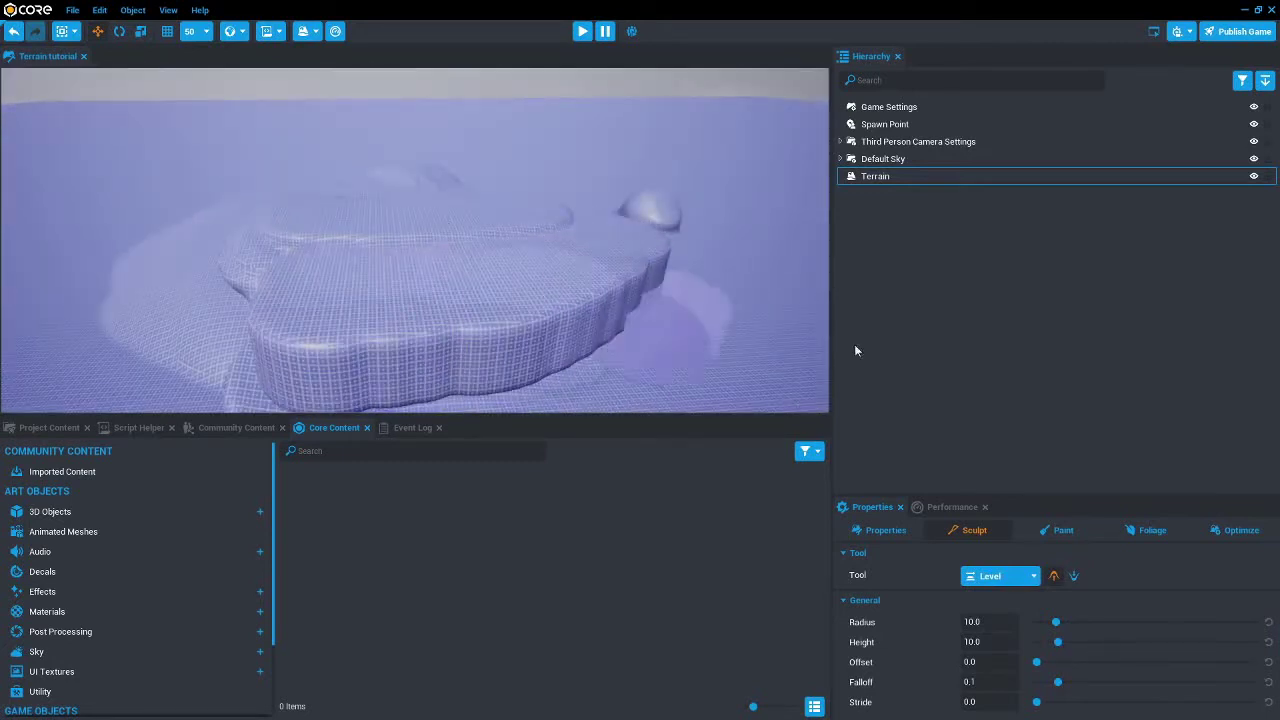
# Step: Switch to the Trim tool at size about 17 and shape a slope against the plateau's front edge
pyautogui.click(1000, 575)
pyautogui.click(1006, 658)
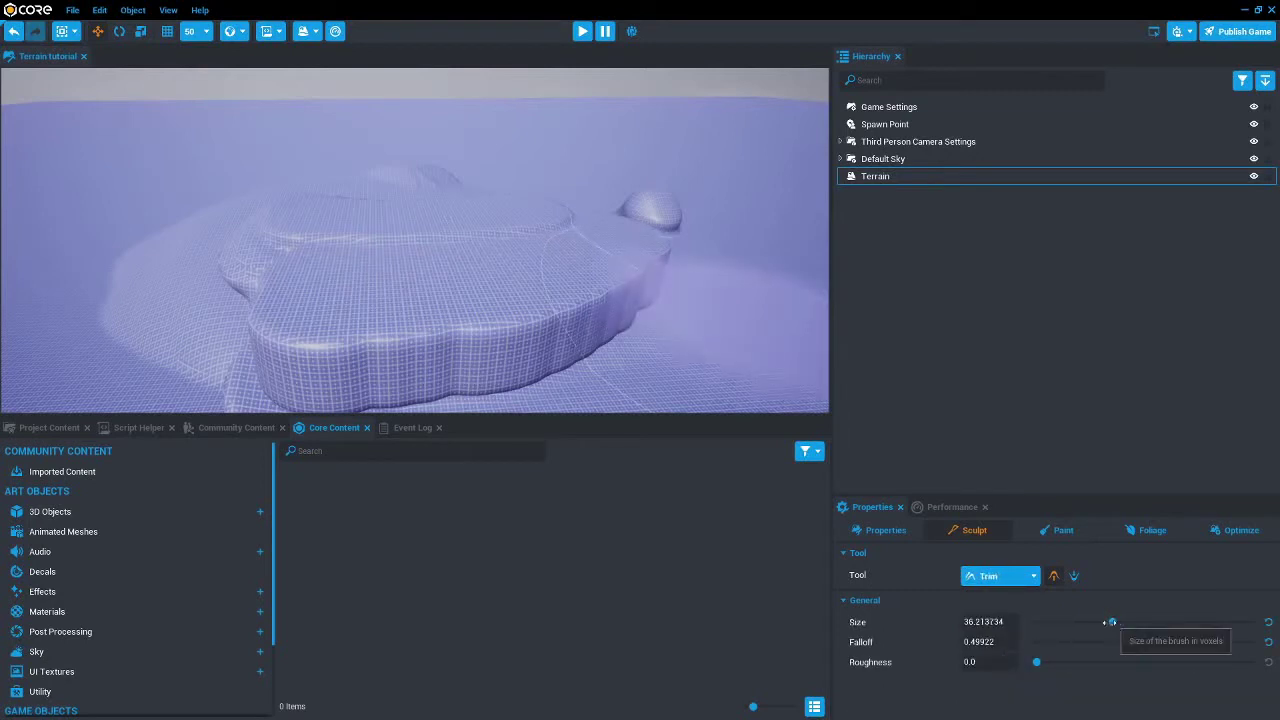
pyautogui.moveTo(651, 364)
pyautogui.mouseDown()
pyautogui.moveTo(677, 366)
pyautogui.moveTo(540, 277)
pyautogui.moveTo(449, 269)
pyautogui.moveTo(388, 342)
pyautogui.moveTo(585, 342)
pyautogui.moveTo(672, 296)
pyautogui.mouseUp()
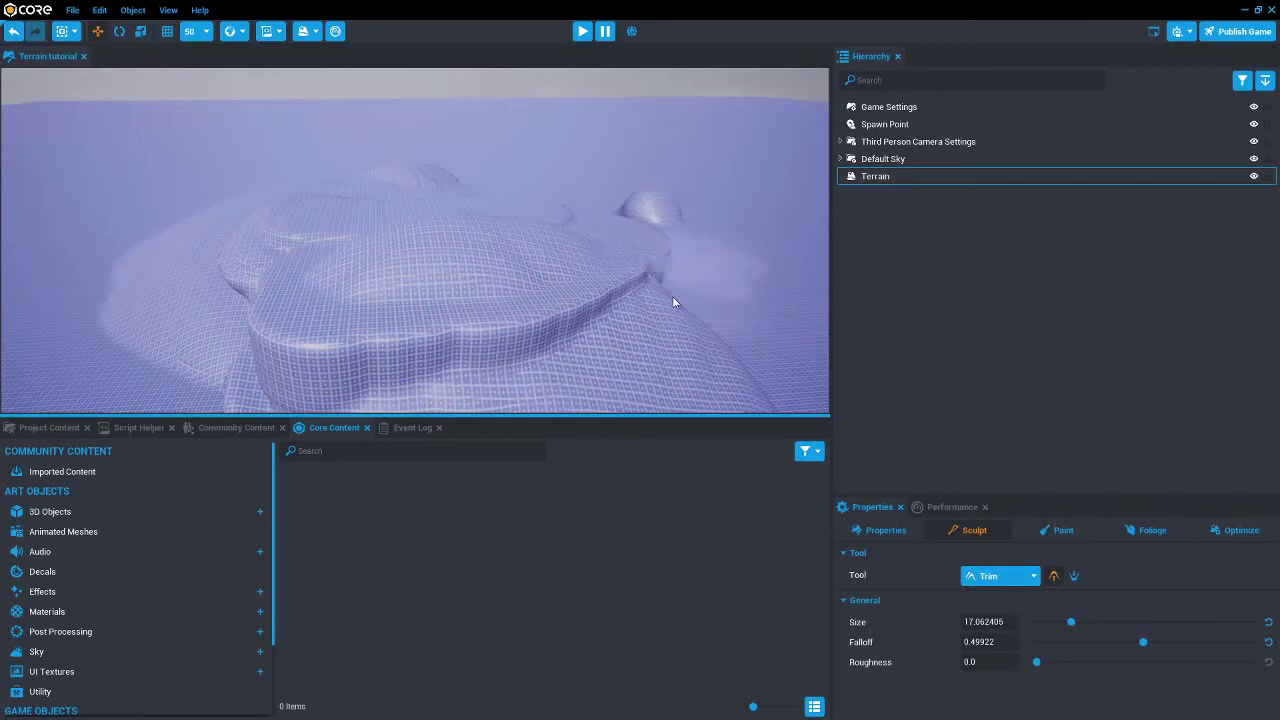
# Step: Create a new paintable terrain material and assign it to the sculpted terrain
pyautogui.click(1050, 531)
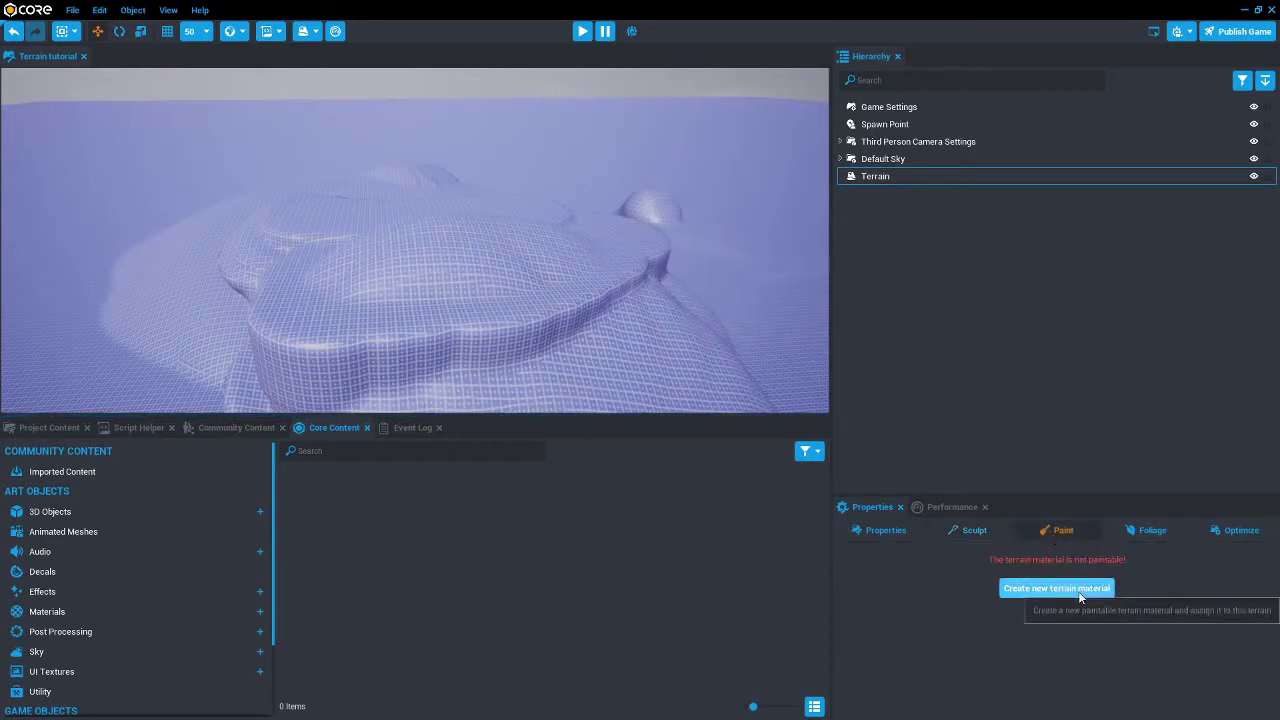
pyautogui.scroll(5, 200, 265)
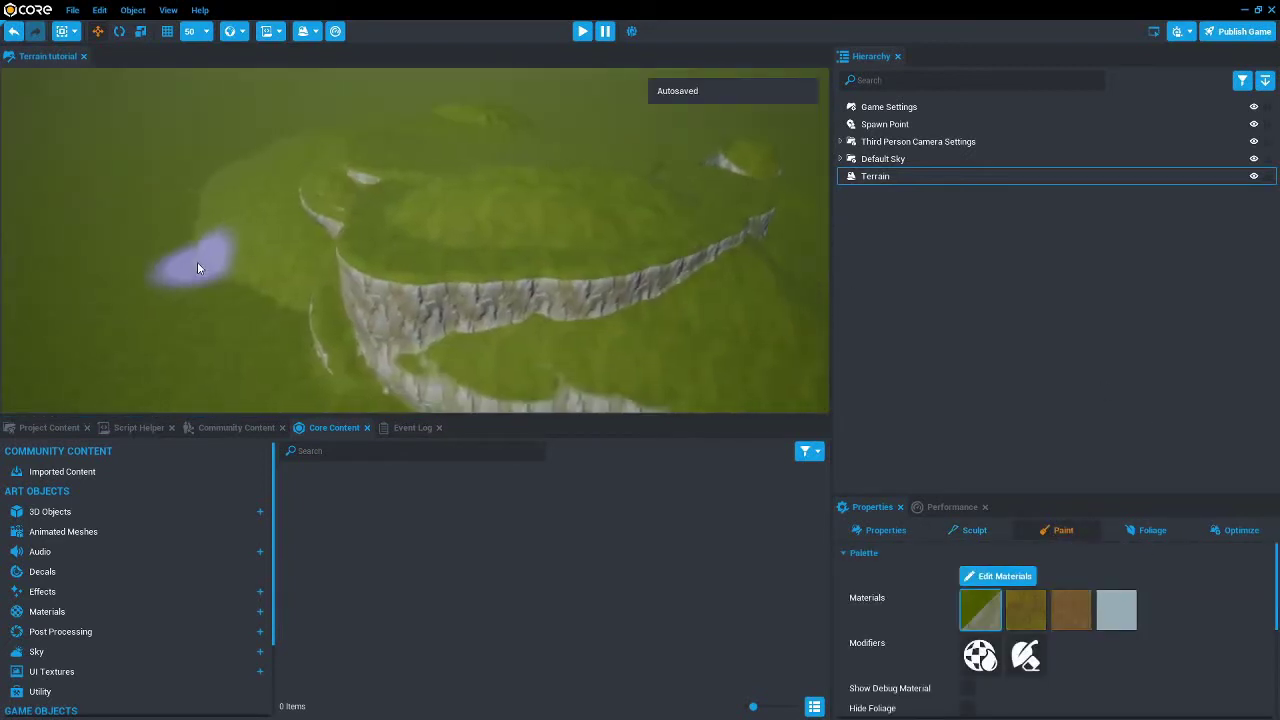
pyautogui.scroll(-2, 211, 275)
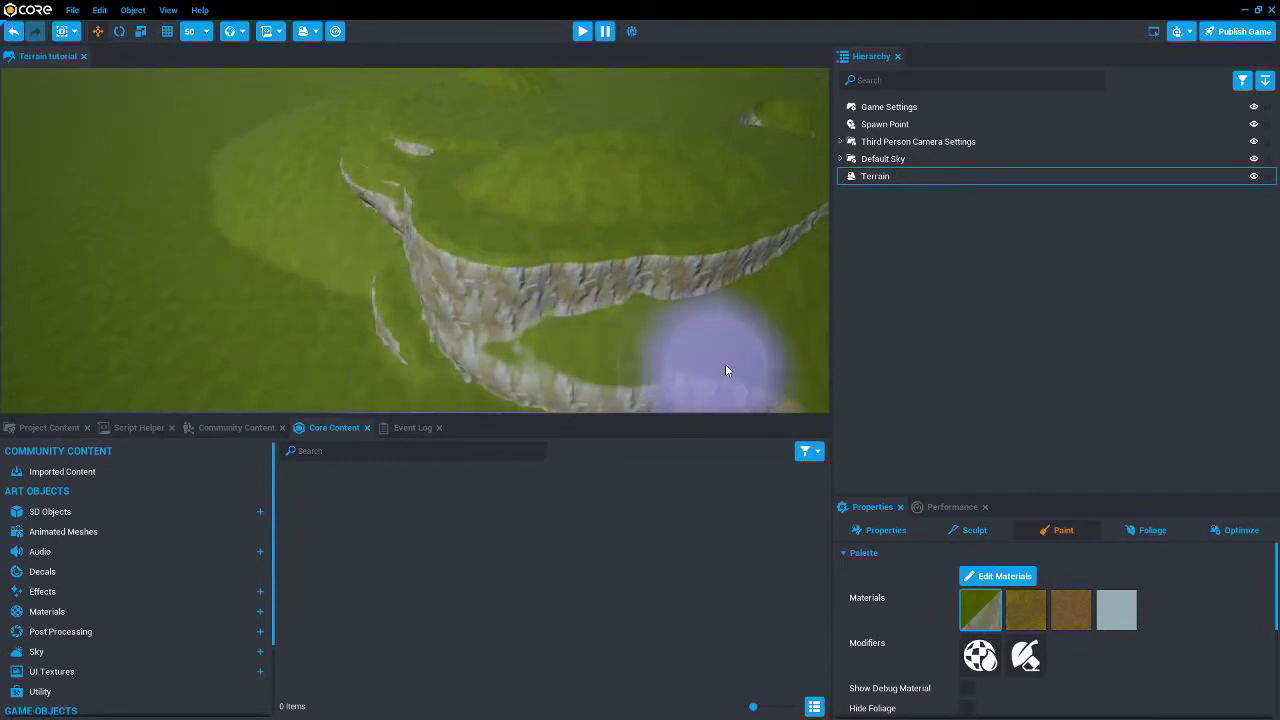
# Step: Return to sculpting and Trim the grassy ground beside the rocky cliff edge
pyautogui.click(974, 530)
pyautogui.scroll(5, 382, 275)
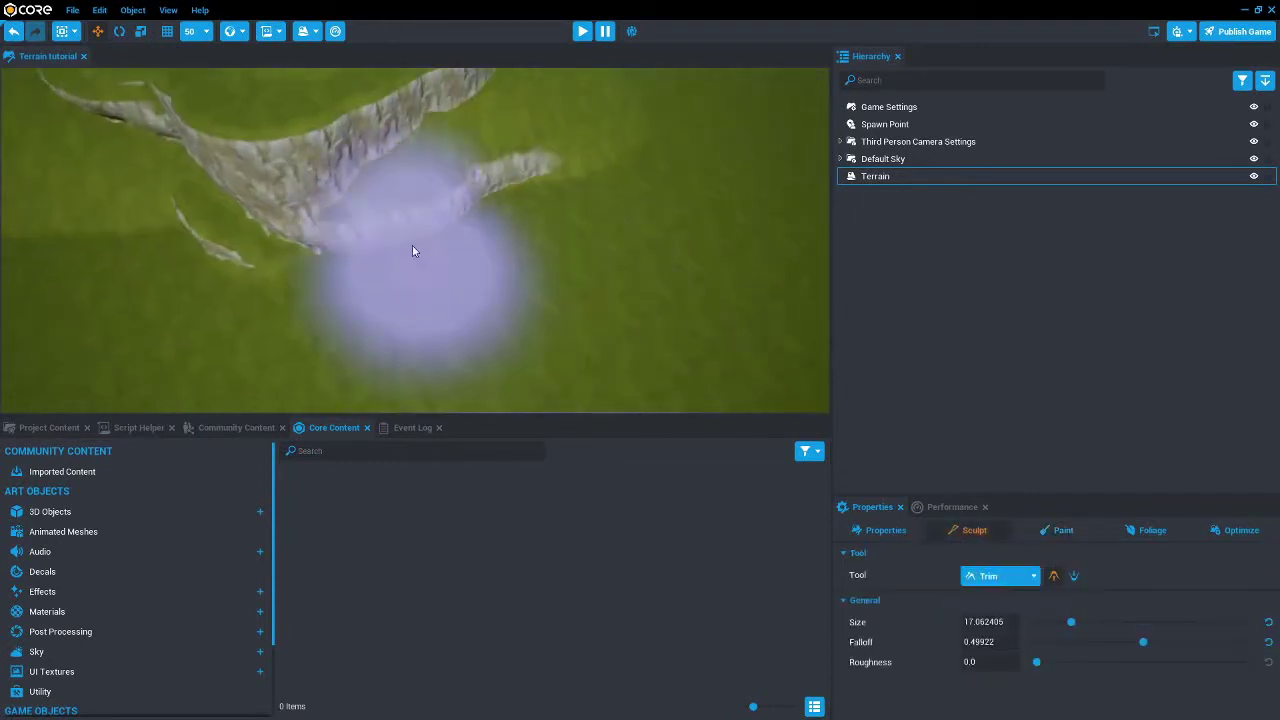
pyautogui.moveTo(88, 188); pyautogui.dragTo(412, 215, button='right')
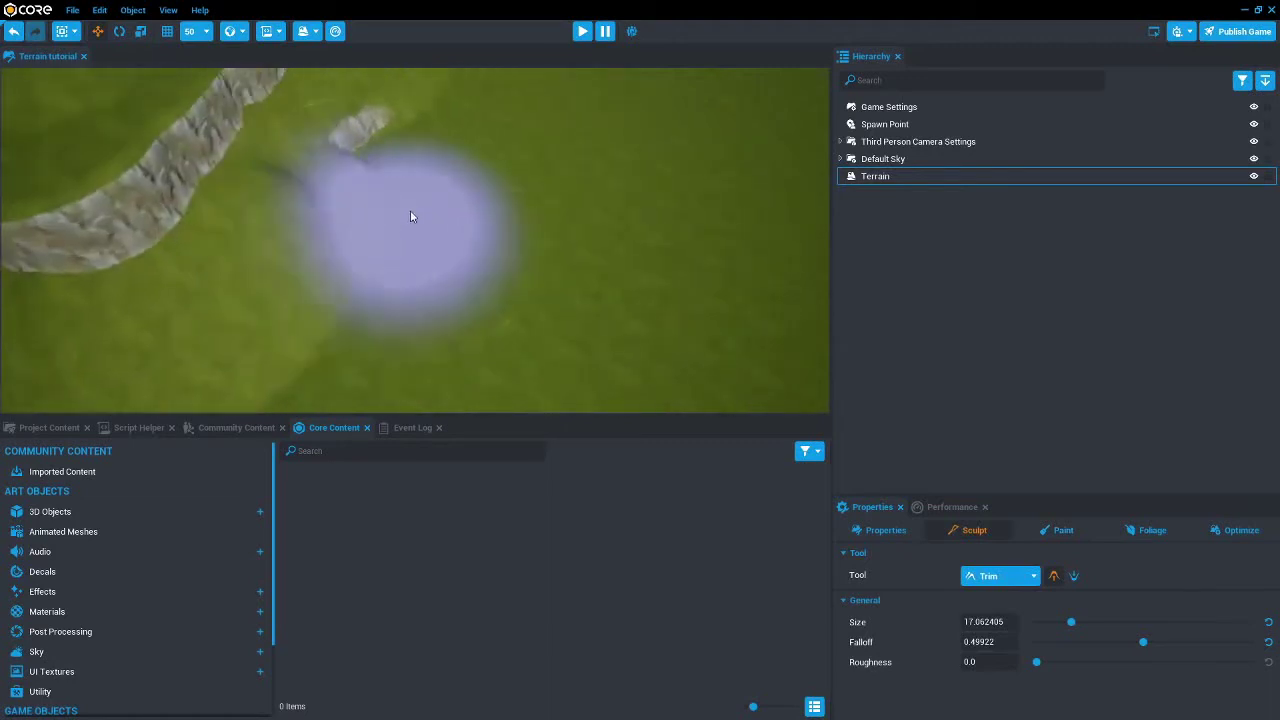
pyautogui.moveTo(412, 215); pyautogui.dragTo(486, 165)
pyautogui.moveTo(486, 165); pyautogui.dragTo(308, 118, button='right')
pyautogui.press('w')
# Step: Edit the terrain material, trying Bark Dead 01 as the base of Material1 and settling on Food Cheese 01
pyautogui.click(1050, 531)
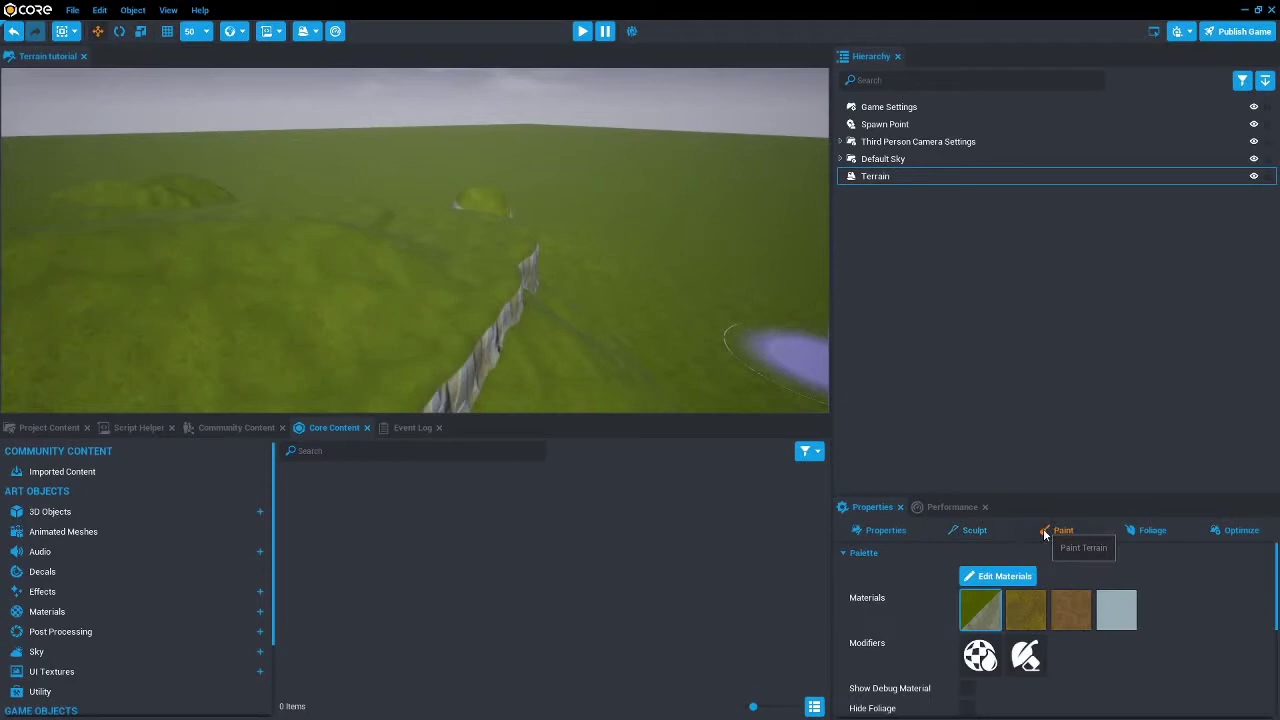
pyautogui.click(982, 578)
pyautogui.click(616, 348)
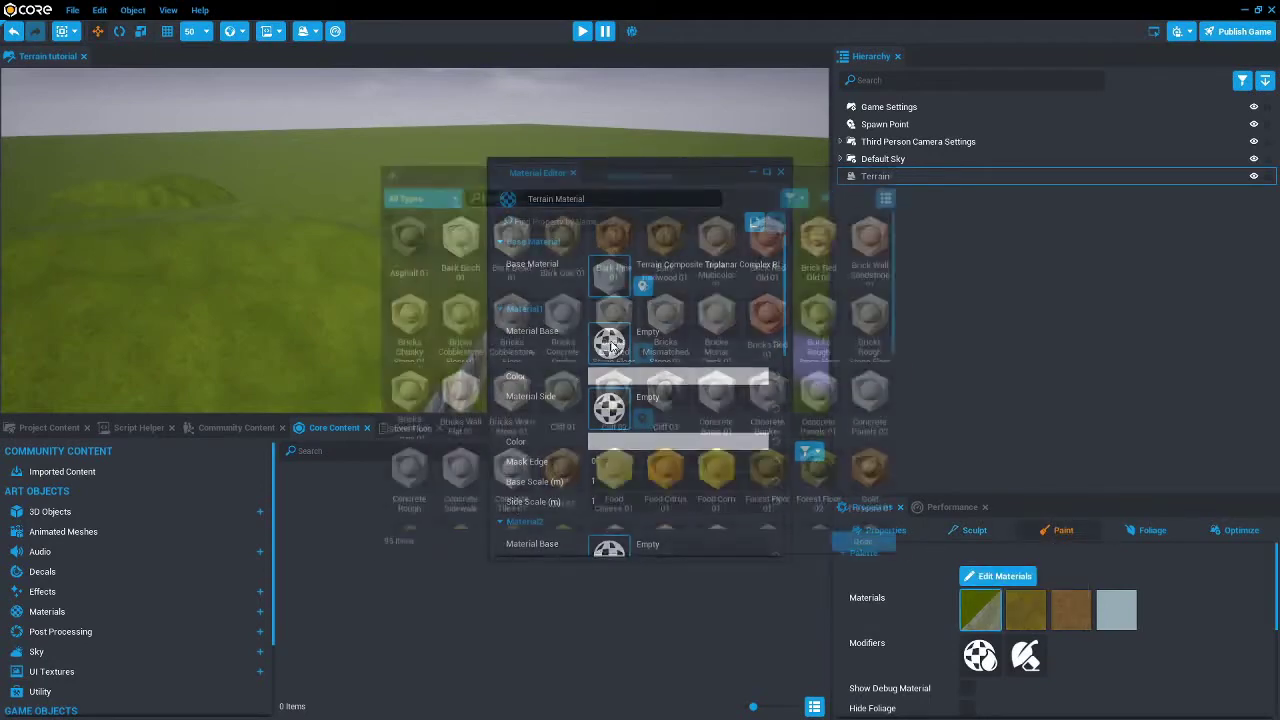
pyautogui.click(507, 240)
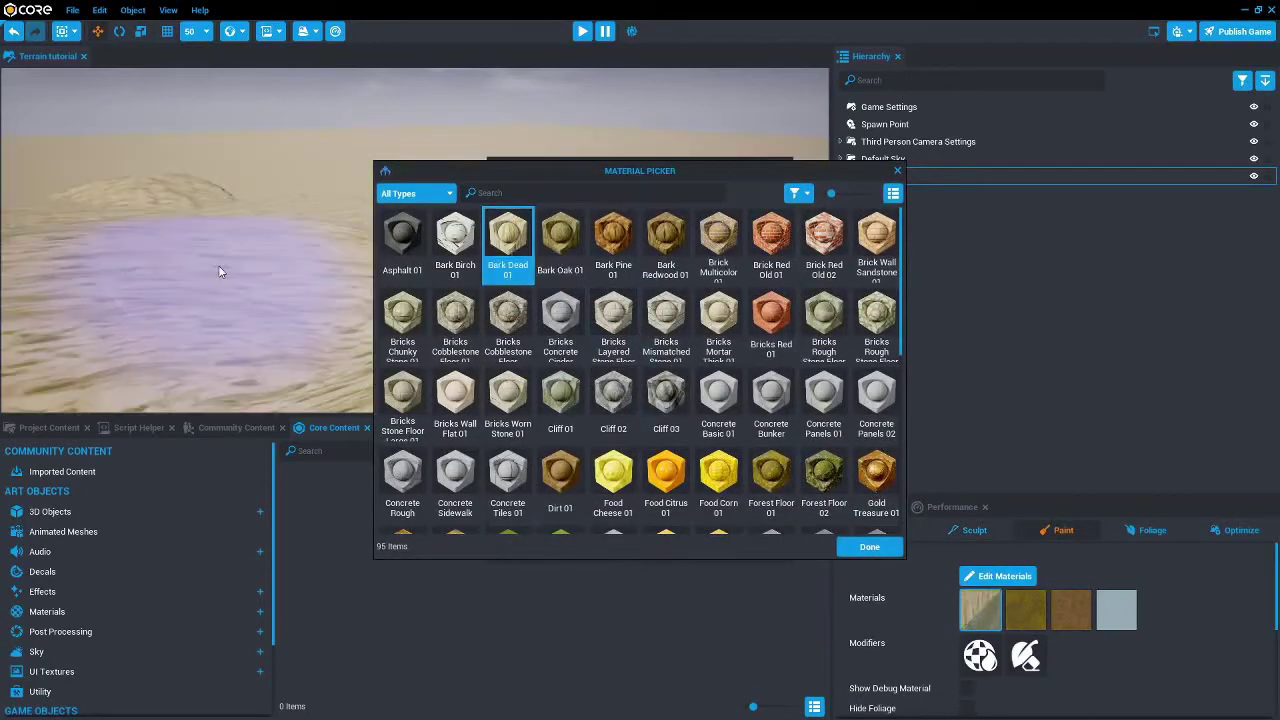
pyautogui.click(629, 487)
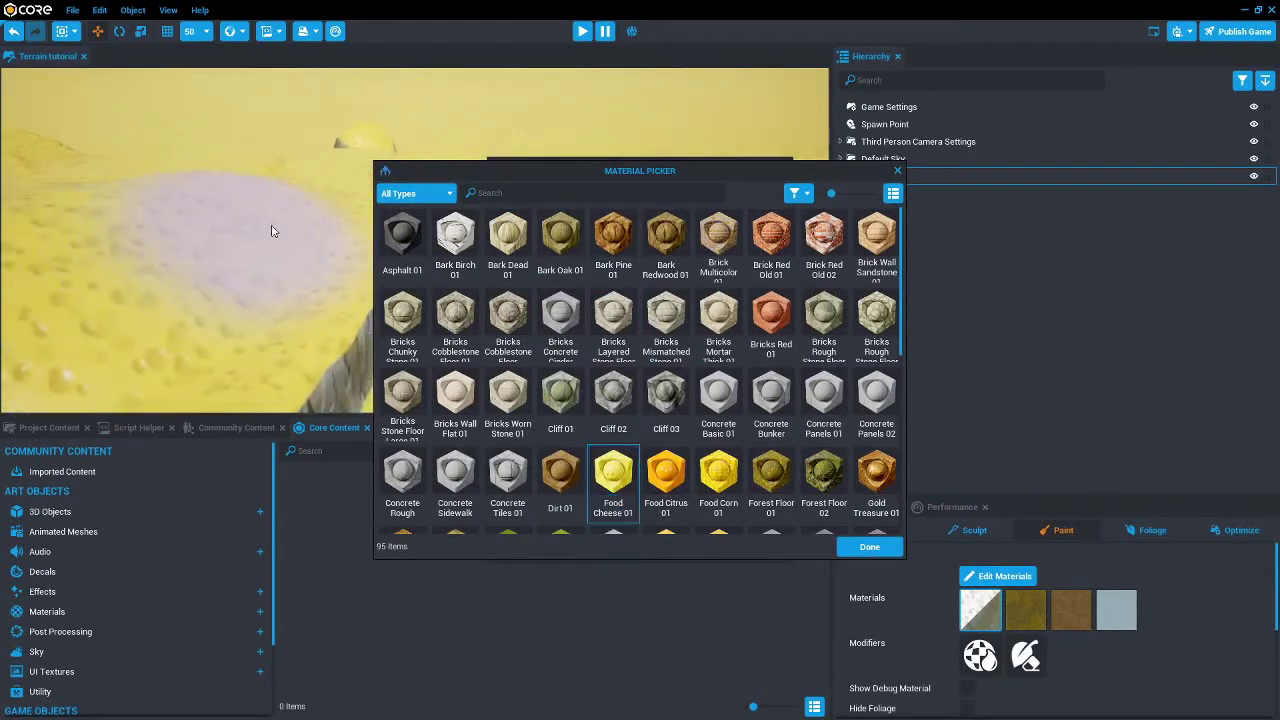
pyautogui.scroll(-3, 735, 318)
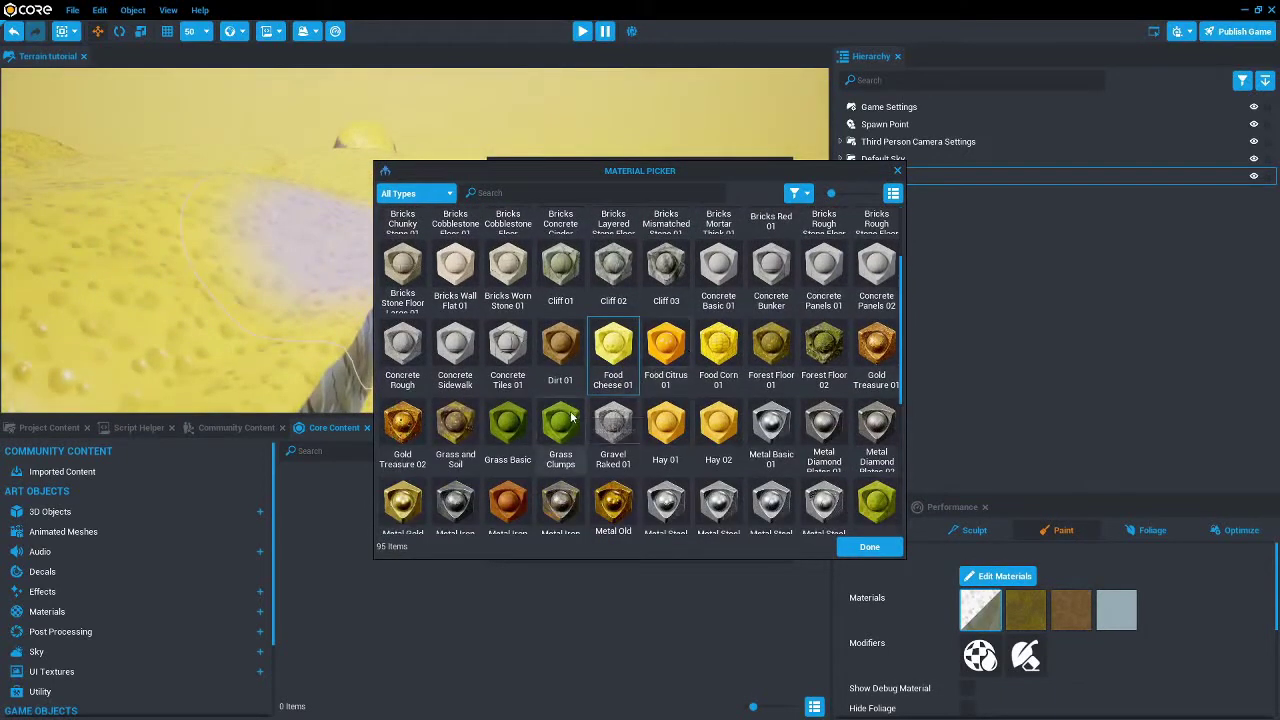
pyautogui.click(893, 550)
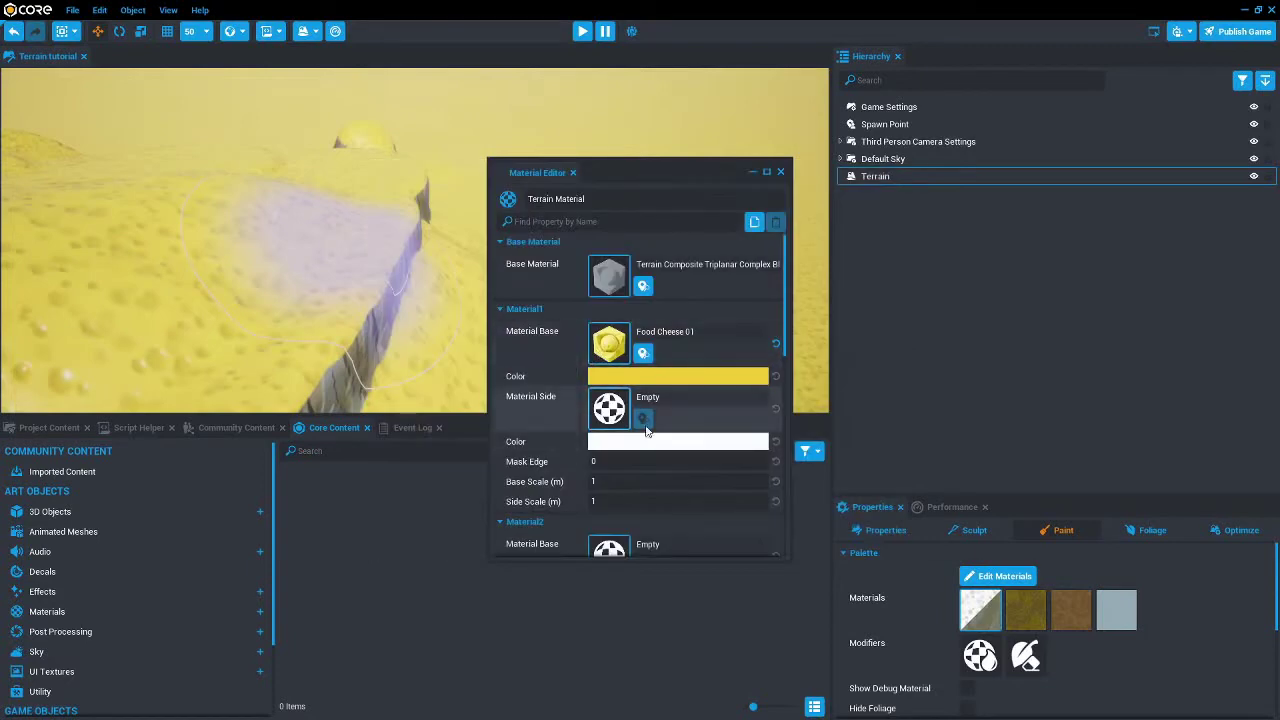
# Step: Set the side of Material1 to Food Citrus 01 and close the material editor
pyautogui.click(615, 420)
pyautogui.scroll(-2, 770, 415)
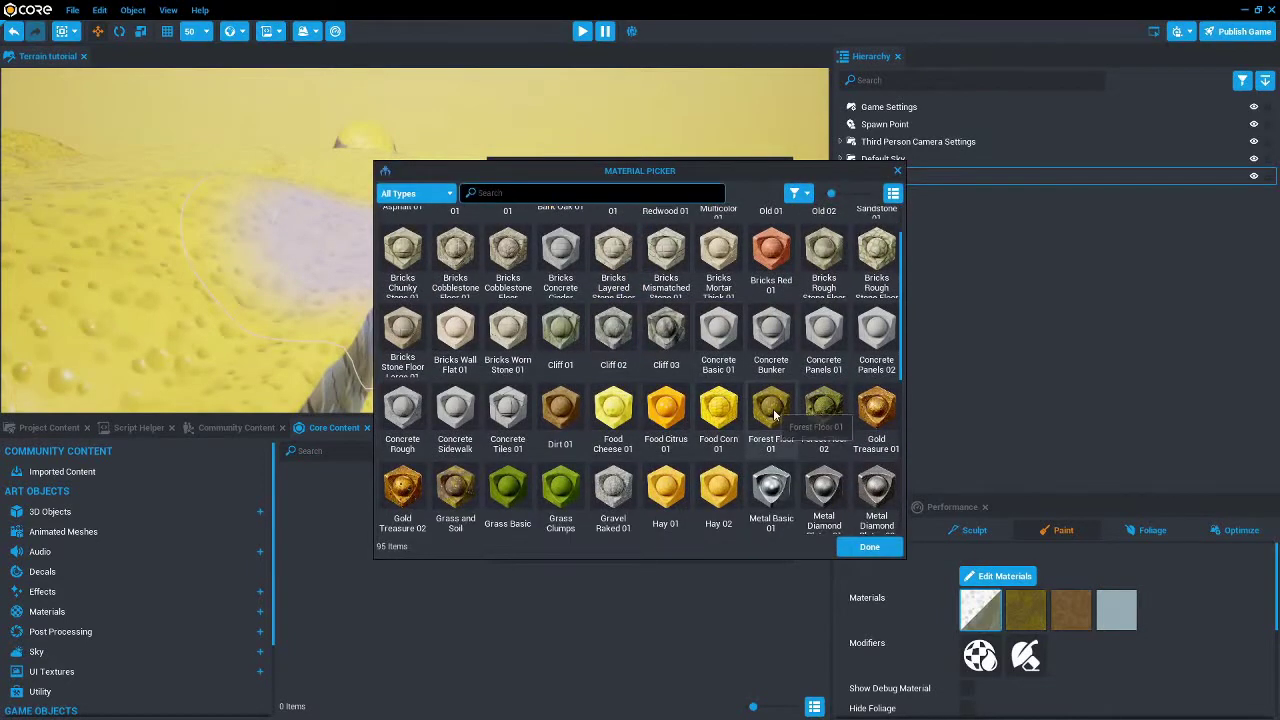
pyautogui.click(775, 418)
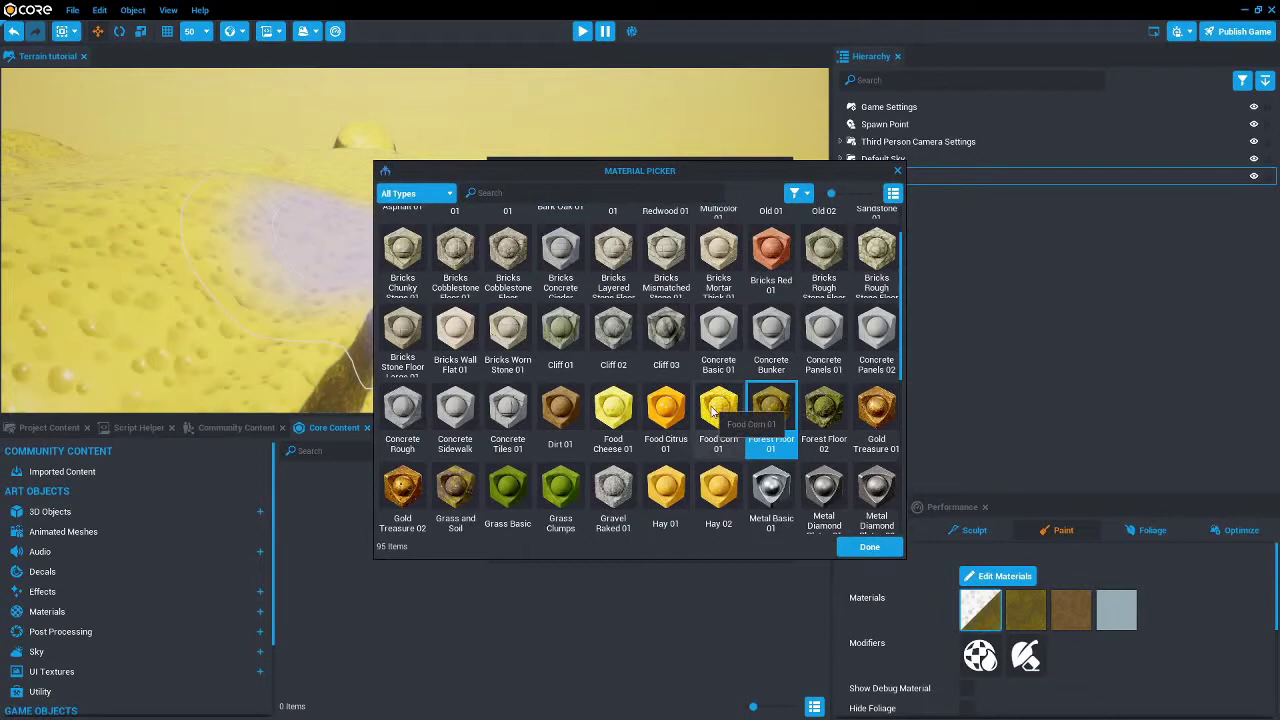
pyautogui.click(668, 410)
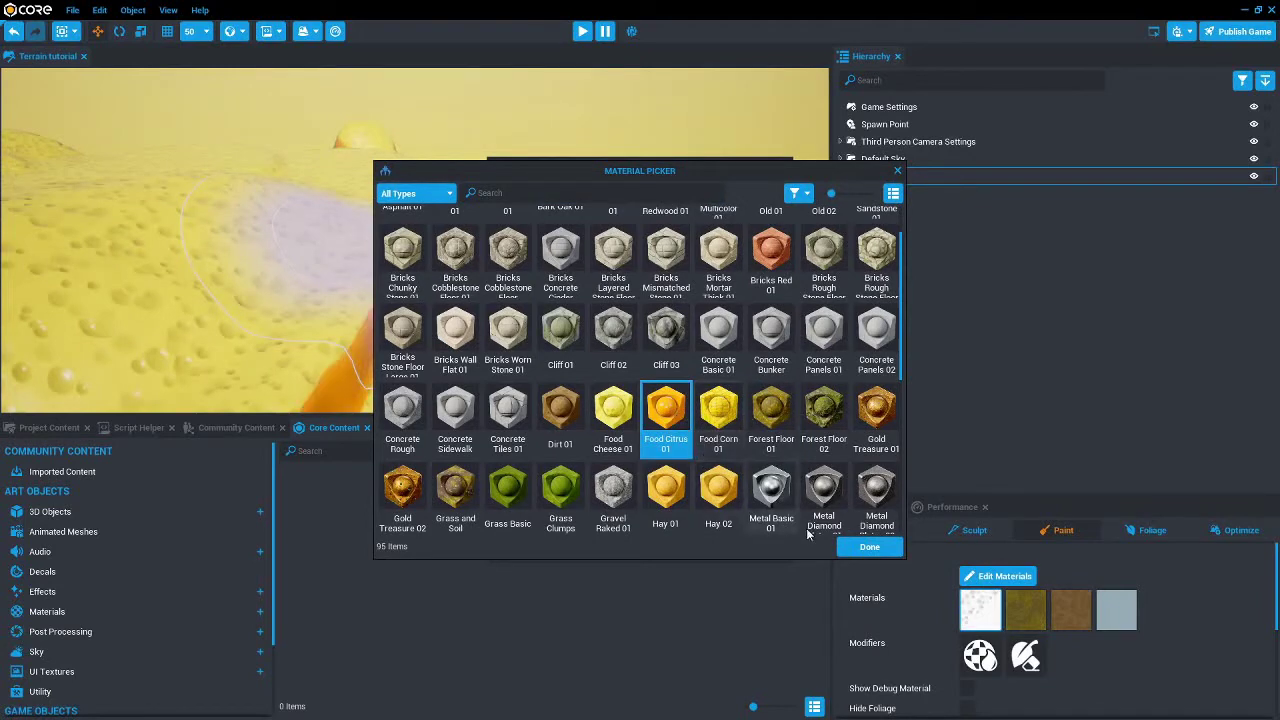
pyautogui.click(869, 548)
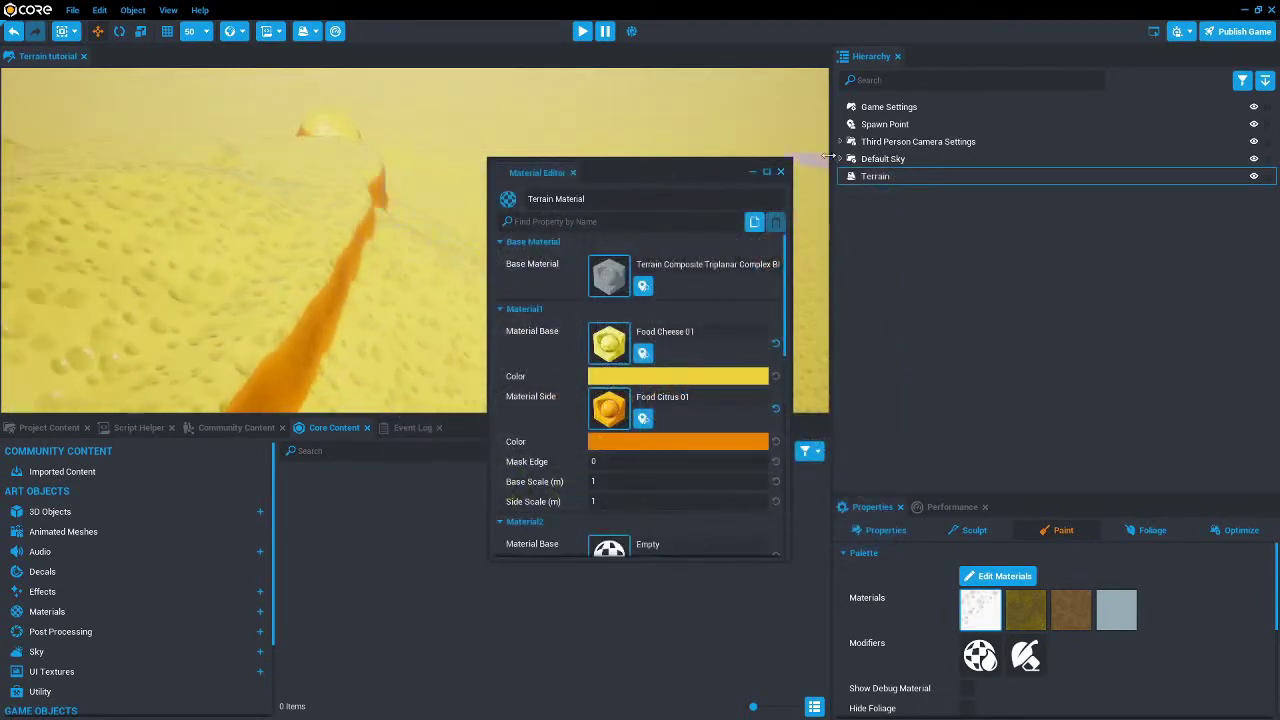
pyautogui.click(780, 172)
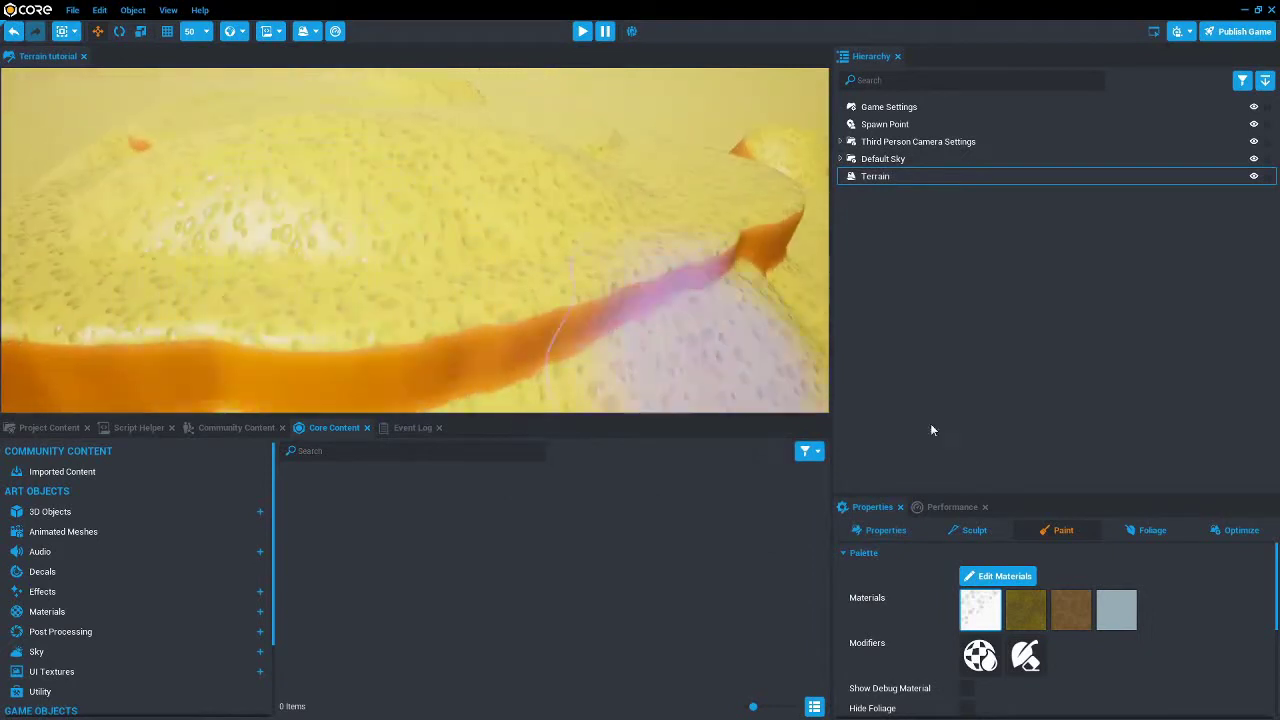
# Step: Paint a patch of the second palette material on the flat ground and extend it with strength about 0.93
pyautogui.click(1030, 605)
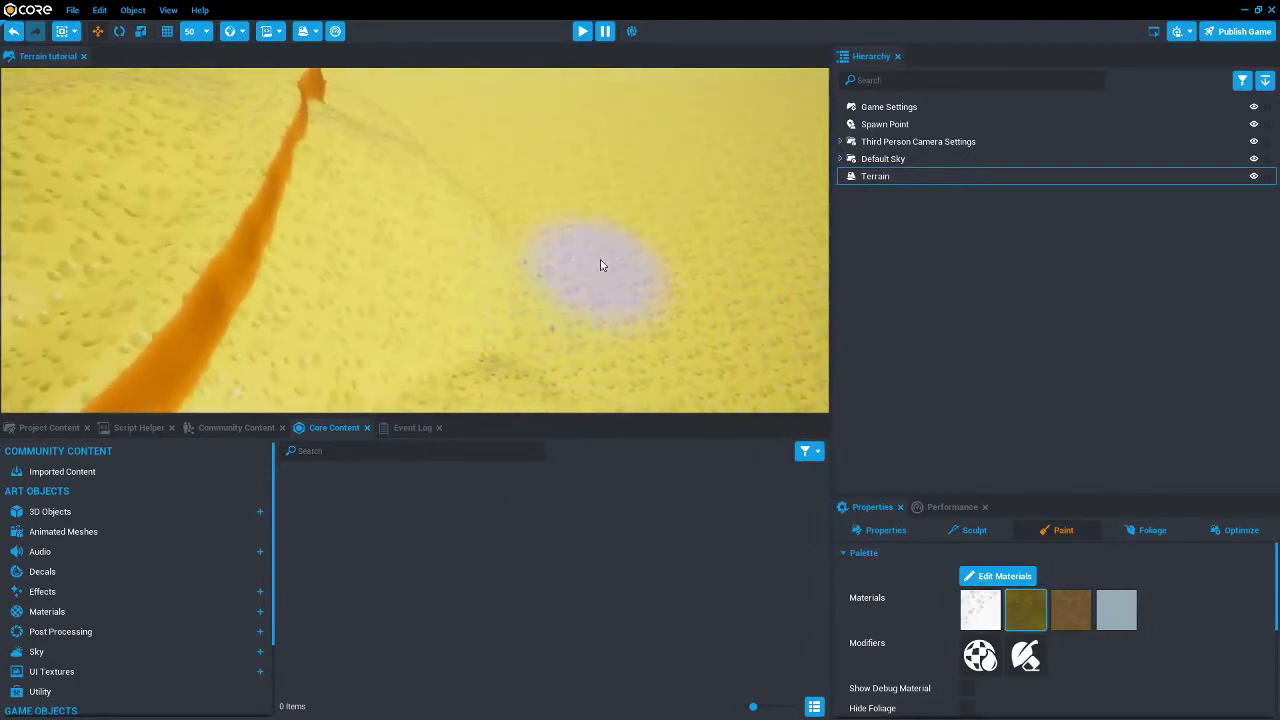
pyautogui.moveTo(600, 265)
pyautogui.mouseDown()
pyautogui.moveTo(634, 257)
pyautogui.moveTo(606, 337)
pyautogui.moveTo(760, 340)
pyautogui.mouseUp()
pyautogui.scroll(-3, 1070, 644)
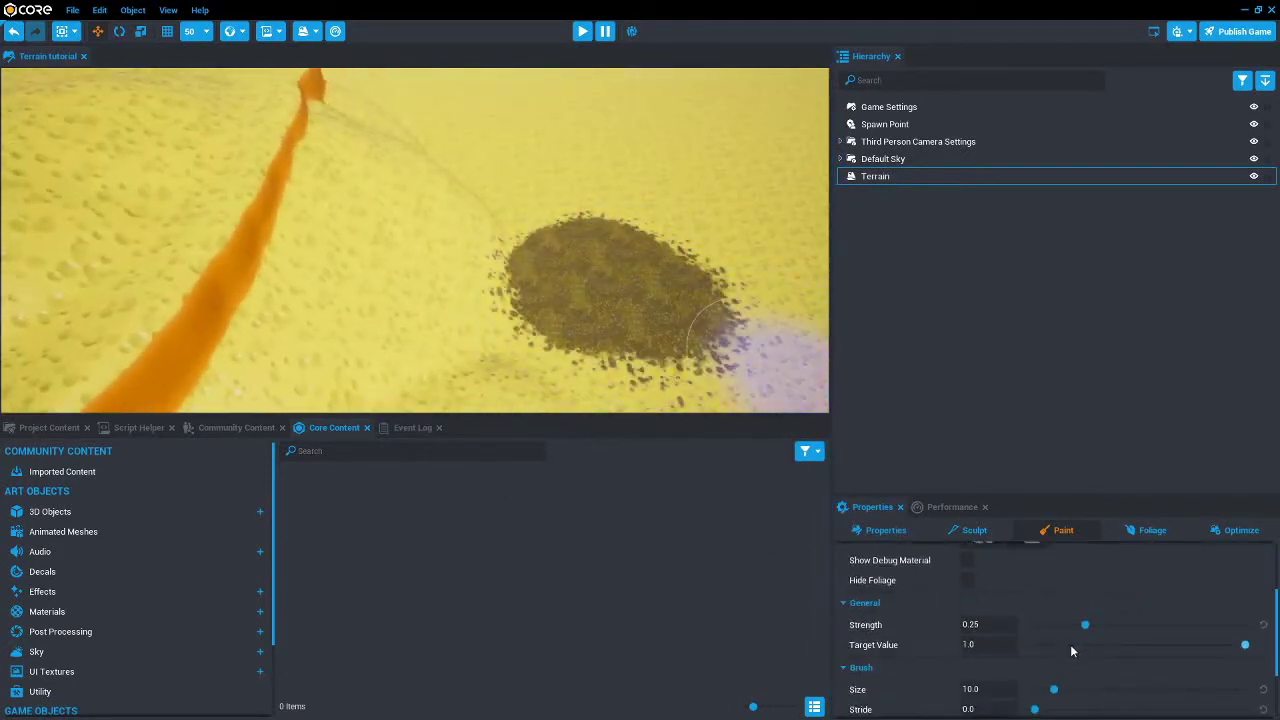
pyautogui.moveTo(1085, 624); pyautogui.dragTo(1229, 622)
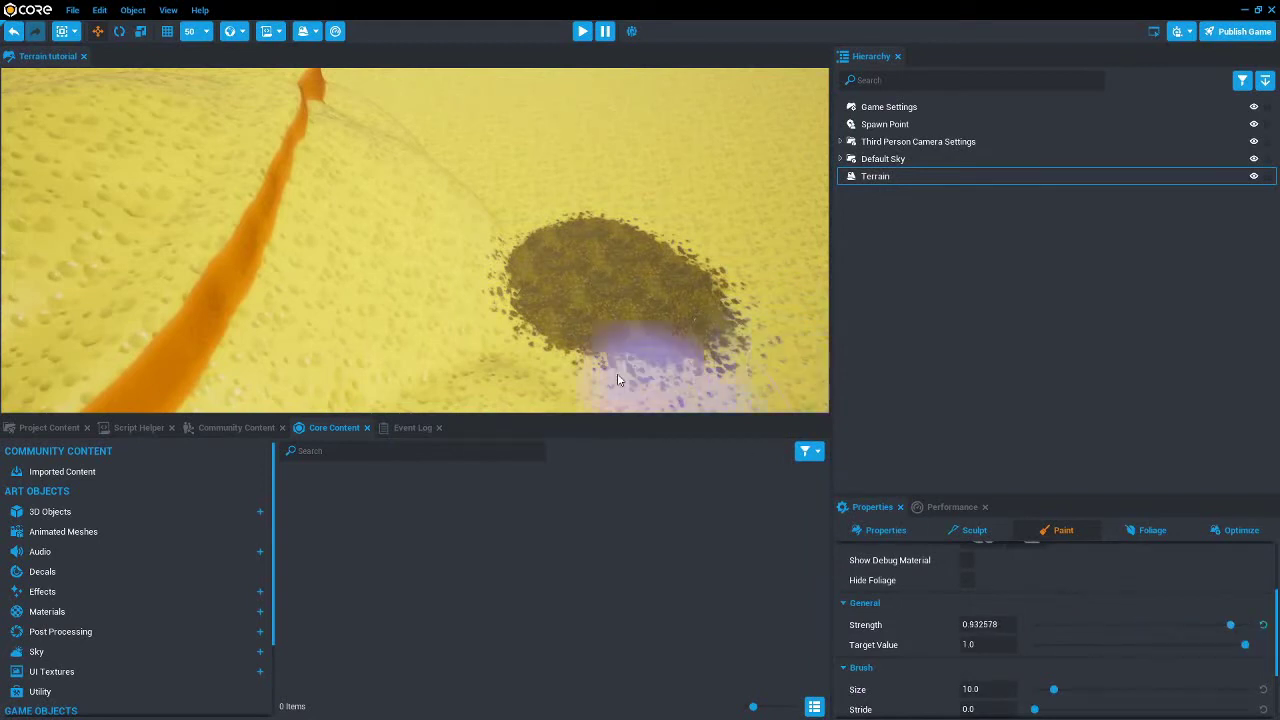
pyautogui.moveTo(398, 316); pyautogui.dragTo(640, 380)
# Step: Enlarge the paint brush to about 23.6, set its stride to about 0.49, and widen the dark patch with broad strokes
pyautogui.scroll(-1, 1075, 660)
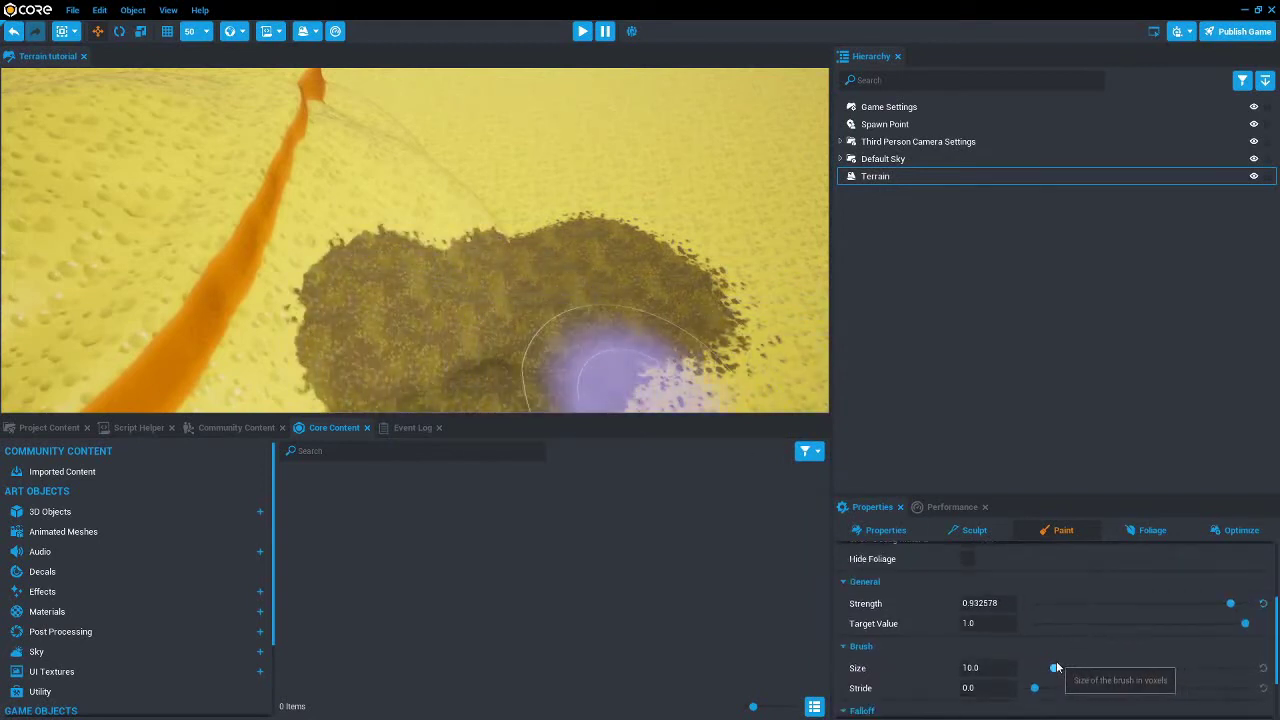
pyautogui.moveTo(1055, 667); pyautogui.dragTo(1084, 668)
pyautogui.moveTo(595, 278)
pyautogui.mouseDown()
pyautogui.moveTo(540, 161)
pyautogui.moveTo(600, 320)
pyautogui.mouseUp()
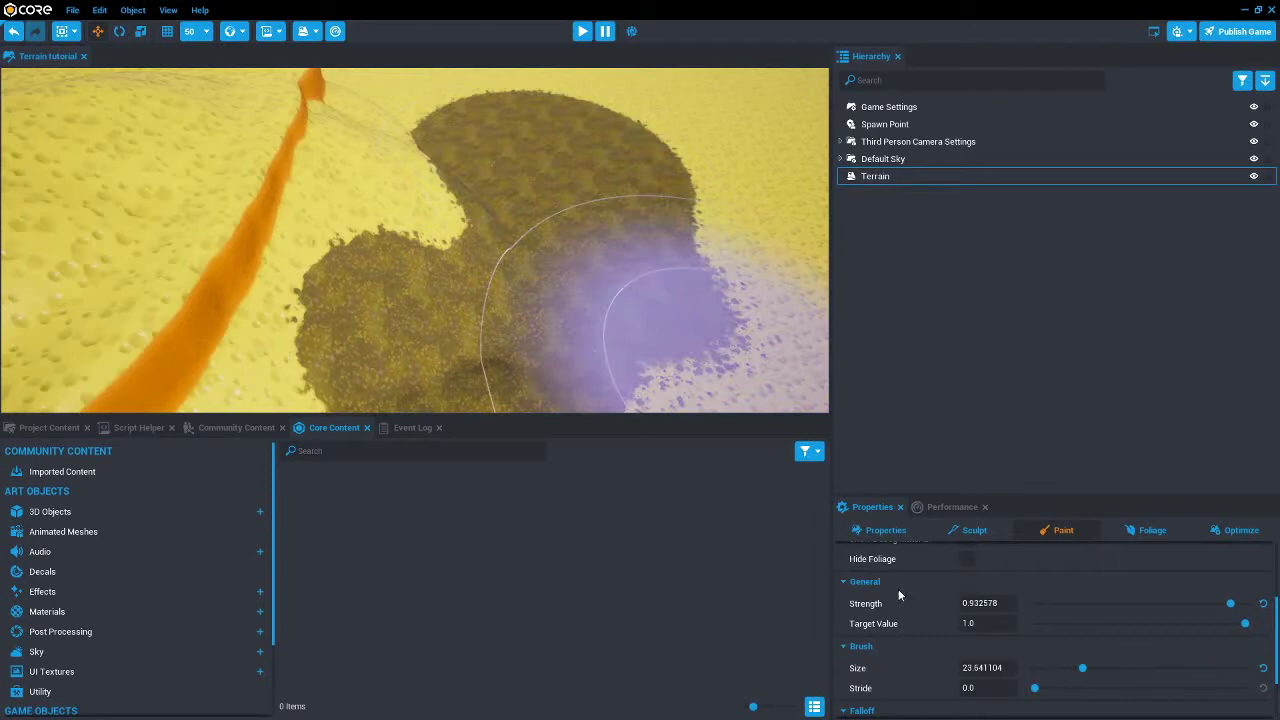
pyautogui.moveTo(1034, 688); pyautogui.dragTo(1096, 700)
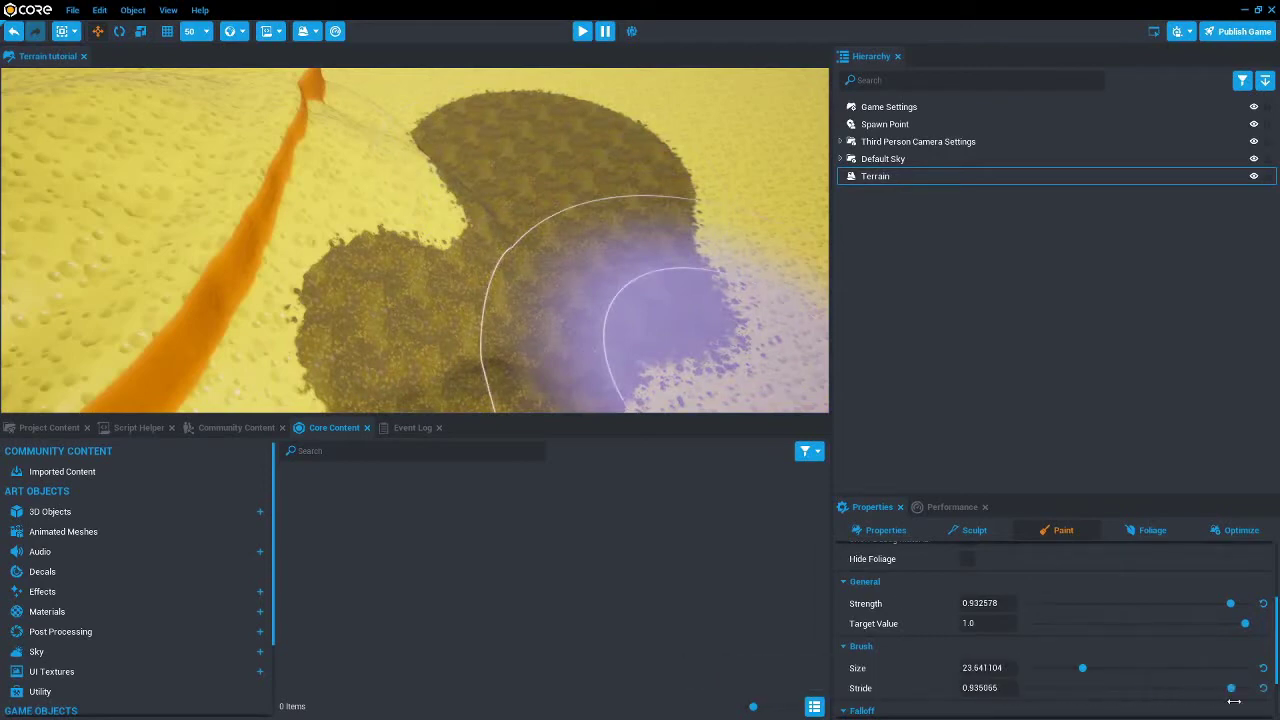
pyautogui.moveTo(343, 166); pyautogui.dragTo(517, 214, button='right')
pyautogui.moveTo(517, 214); pyautogui.dragTo(742, 211)
pyautogui.moveTo(671, 391); pyautogui.dragTo(650, 537)
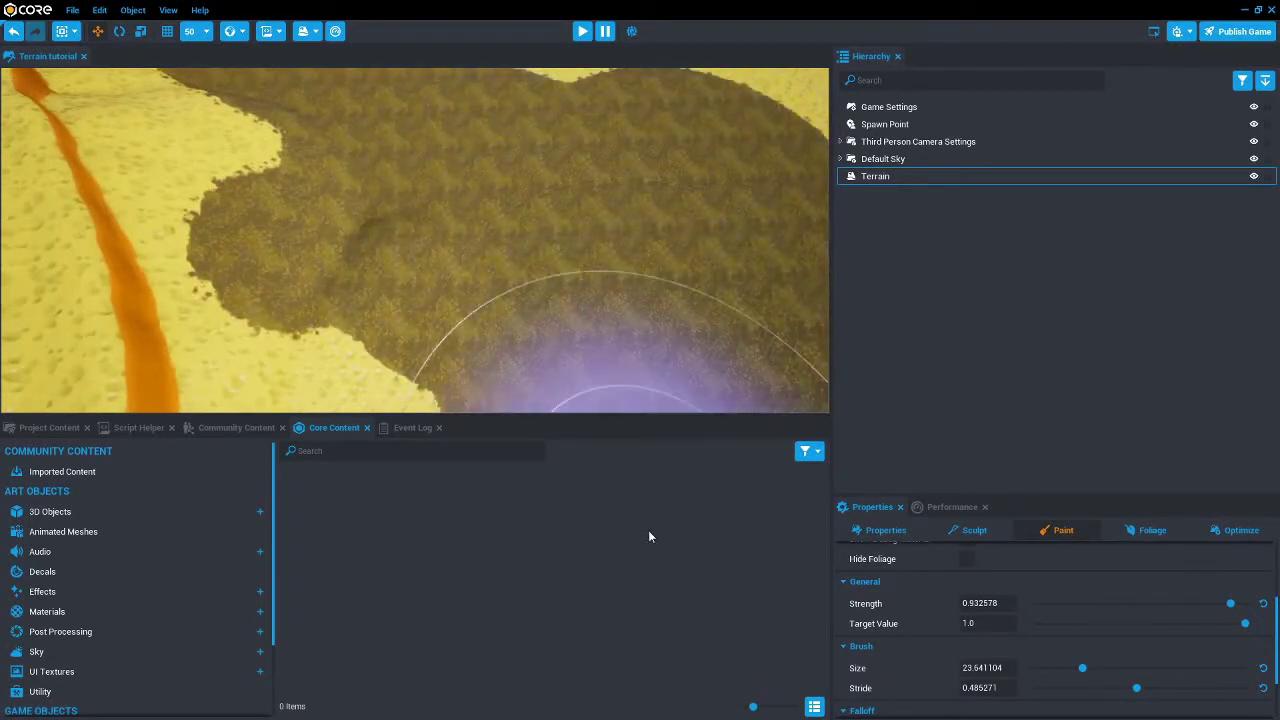
# Step: Set the brush stride to about 0.04 and falloff to about 0.29 with type Tip, and paint across the plateau and slopes
pyautogui.moveTo(1136, 687); pyautogui.dragTo(1048, 688)
pyautogui.scroll(-2, 1062, 707)
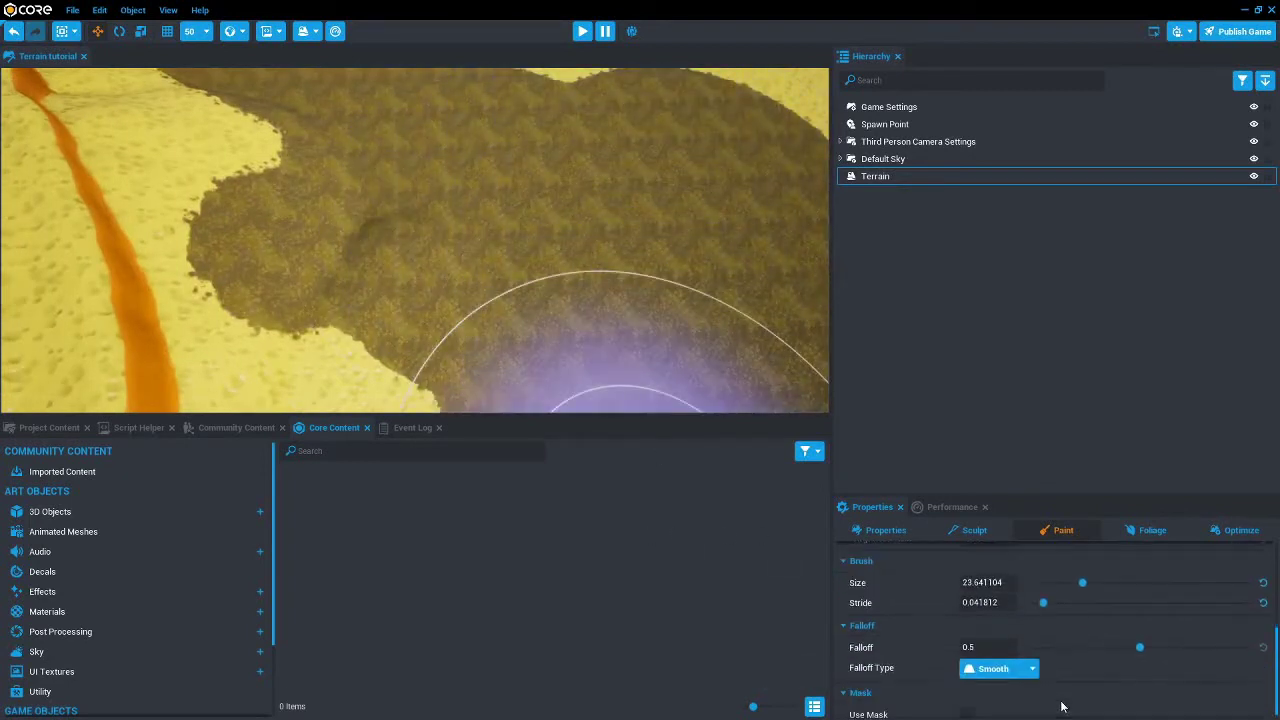
pyautogui.moveTo(1151, 647); pyautogui.dragTo(1095, 648)
pyautogui.click(982, 653)
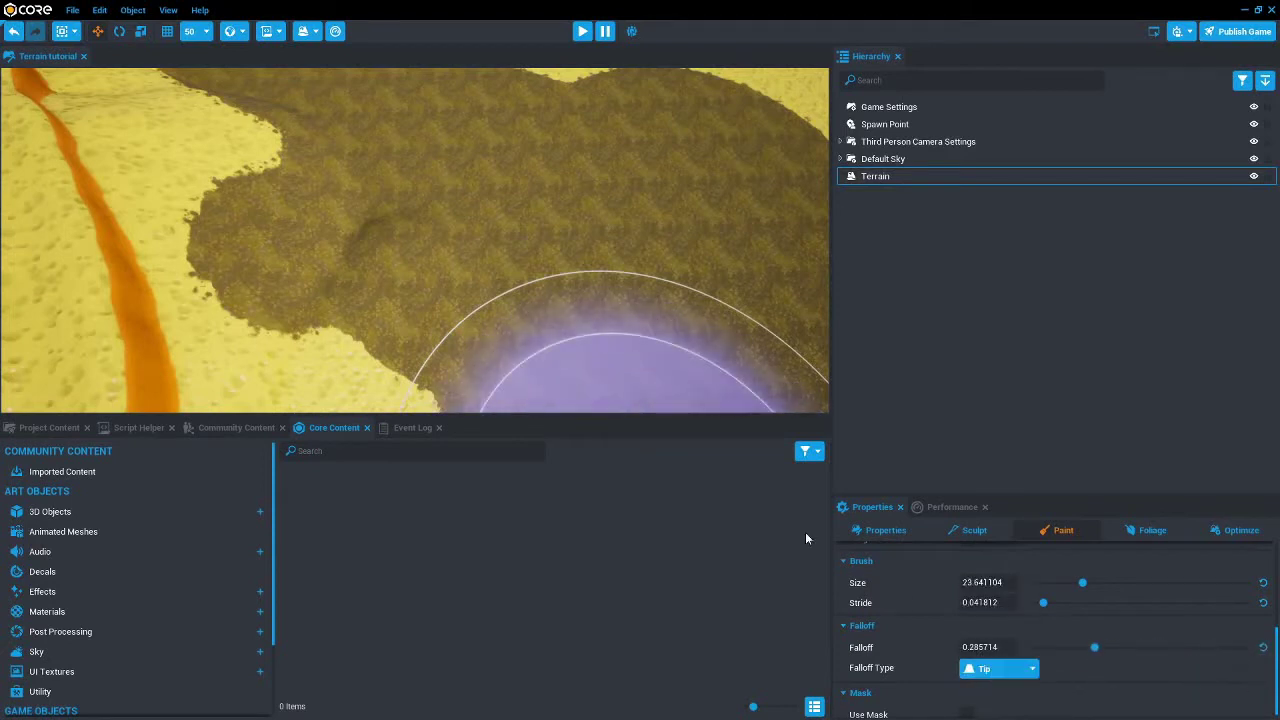
pyautogui.moveTo(520, 378)
pyautogui.mouseDown(button='right')
pyautogui.moveTo(397, 342)
pyautogui.moveTo(286, 340)
pyautogui.mouseUp(button='right')
pyautogui.moveTo(286, 340)
pyautogui.mouseDown()
pyautogui.moveTo(791, 257)
pyautogui.moveTo(826, 300)
pyautogui.mouseUp()
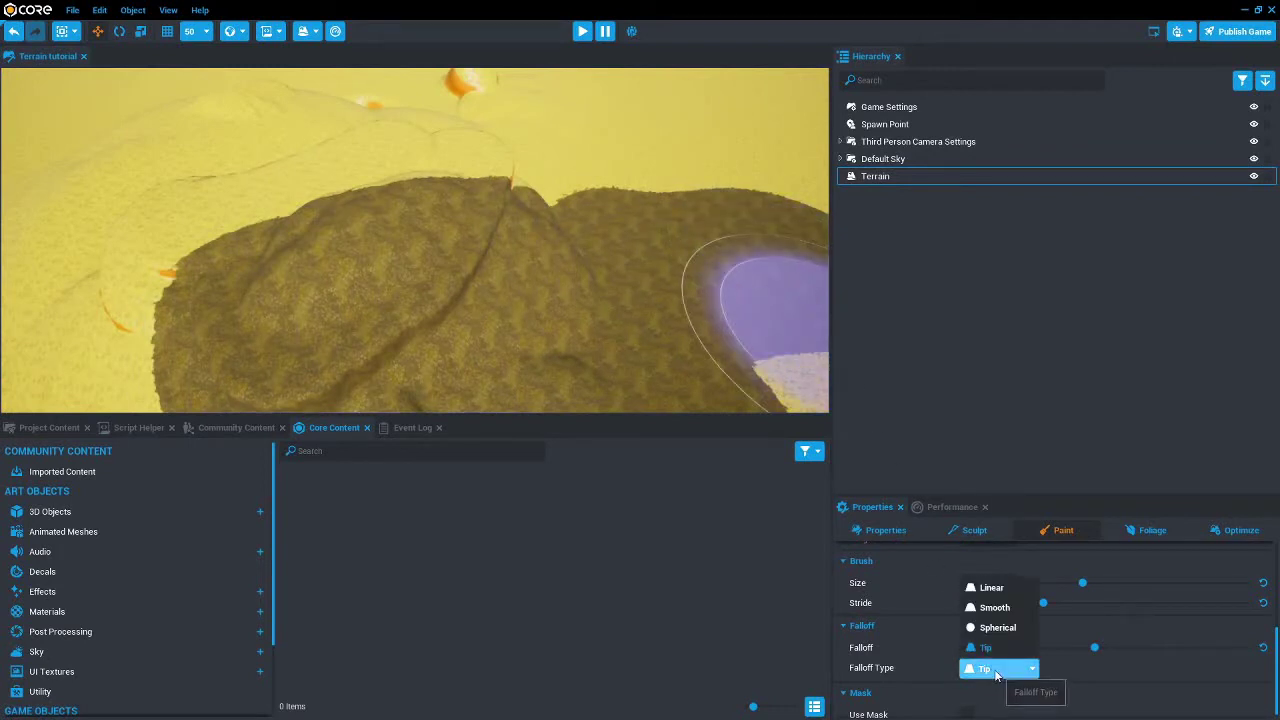
# Step: Change the brush falloff type to Spherical and paint a separate dark patch on the flat ground
pyautogui.click(988, 631)
pyautogui.moveTo(540, 385); pyautogui.dragTo(261, 373, button='right')
pyautogui.moveTo(261, 373)
pyautogui.mouseDown()
pyautogui.moveTo(227, 281)
pyautogui.moveTo(233, 225)
pyautogui.moveTo(300, 200)
pyautogui.mouseUp()
pyautogui.scroll(-1, 1030, 670)
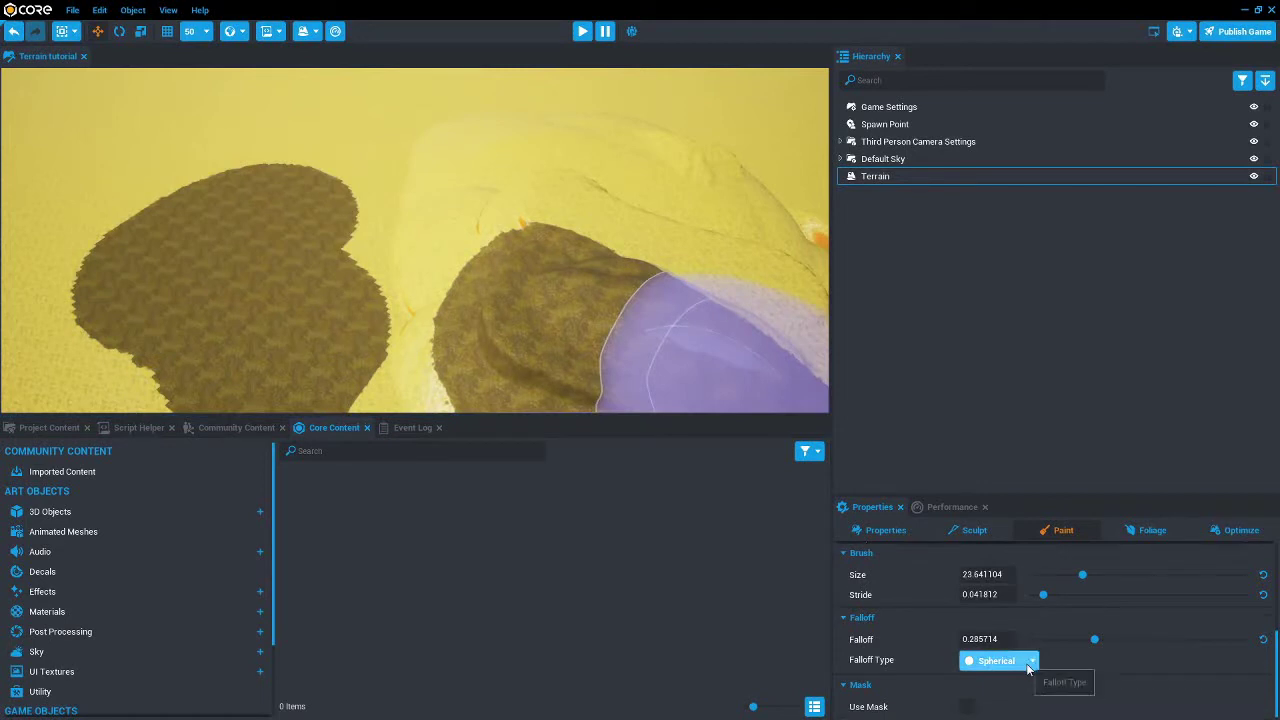
# Step: Paint the first palette material over all dark patches, and add a large patch of the fourth, light blue material beside the hills
pyautogui.scroll(6, 1028, 668)
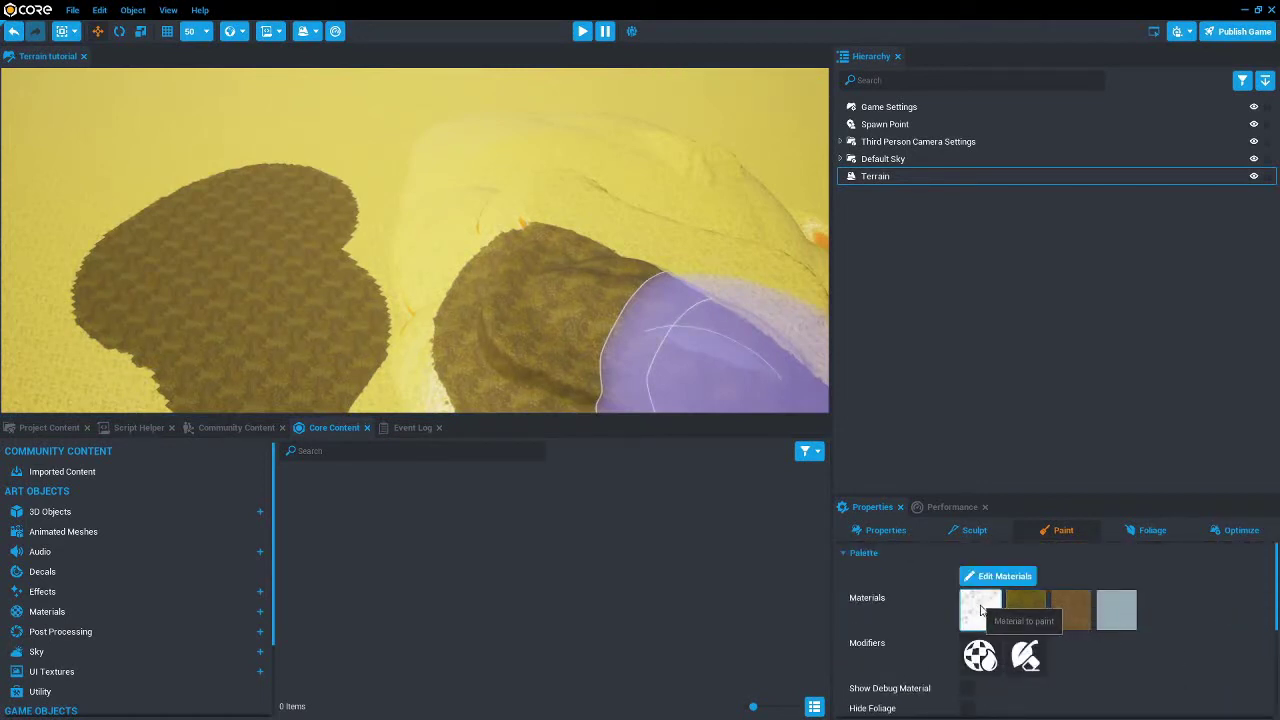
pyautogui.moveTo(137, 203); pyautogui.dragTo(278, 238, button='right')
pyautogui.moveTo(278, 238)
pyautogui.mouseDown()
pyautogui.moveTo(345, 189)
pyautogui.moveTo(181, 188)
pyautogui.moveTo(320, 280)
pyautogui.moveTo(799, 346)
pyautogui.moveTo(410, 285)
pyautogui.mouseUp()
pyautogui.moveTo(410, 285)
pyautogui.mouseDown(button='right')
pyautogui.moveTo(466, 330)
pyautogui.moveTo(600, 318)
pyautogui.mouseUp(button='right')
pyautogui.moveTo(600, 318)
pyautogui.mouseDown()
pyautogui.moveTo(437, 309)
pyautogui.moveTo(449, 354)
pyautogui.moveTo(694, 209)
pyautogui.moveTo(752, 145)
pyautogui.mouseUp()
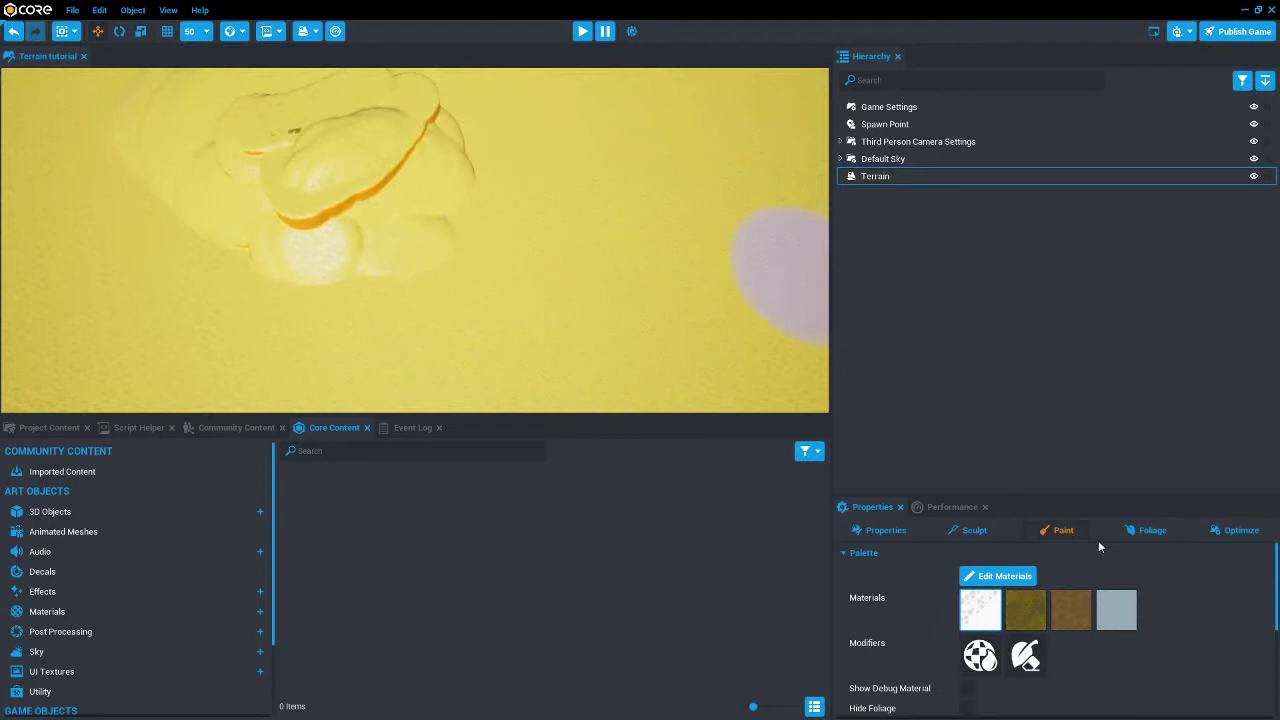
pyautogui.click(1116, 620)
pyautogui.moveTo(537, 240)
pyautogui.mouseDown()
pyautogui.moveTo(529, 314)
pyautogui.moveTo(529, 266)
pyautogui.moveTo(597, 320)
pyautogui.moveTo(526, 309)
pyautogui.moveTo(636, 325)
pyautogui.mouseUp()
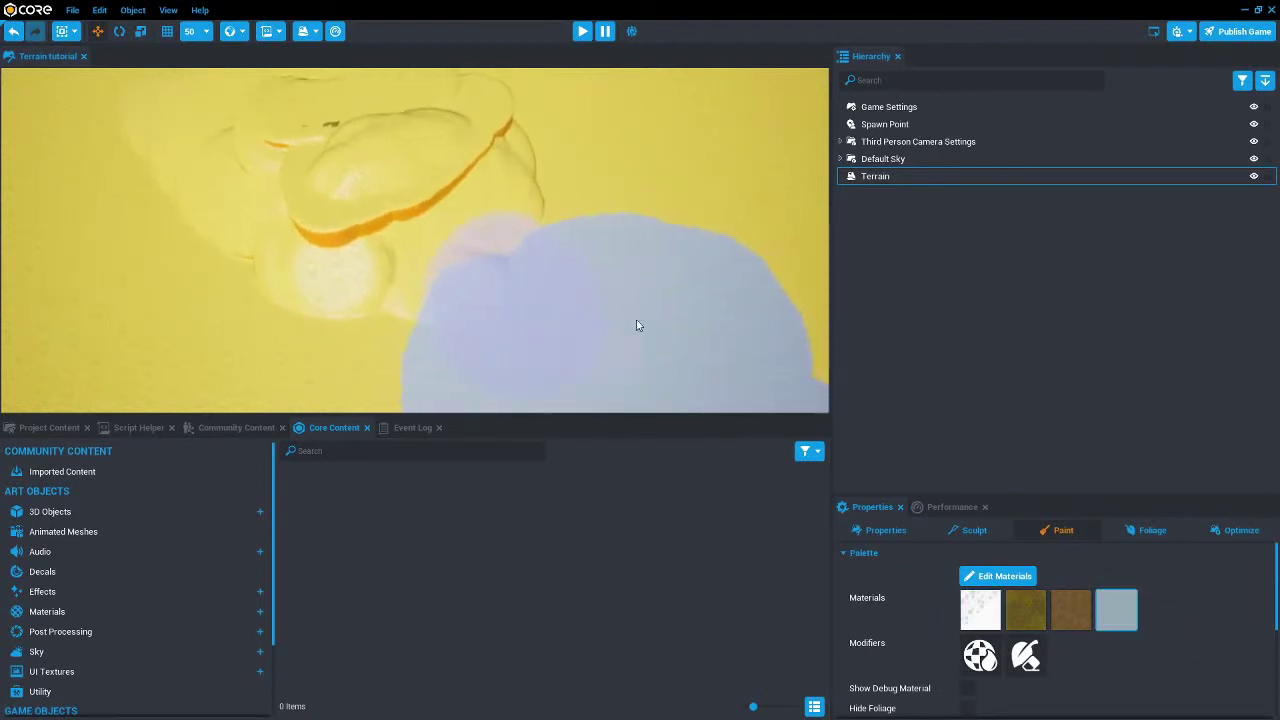
# Step: Add Bush 02 as terrain foliage and inspect its distribution across the landscape
pyautogui.click(1140, 531)
pyautogui.click(1240, 549)
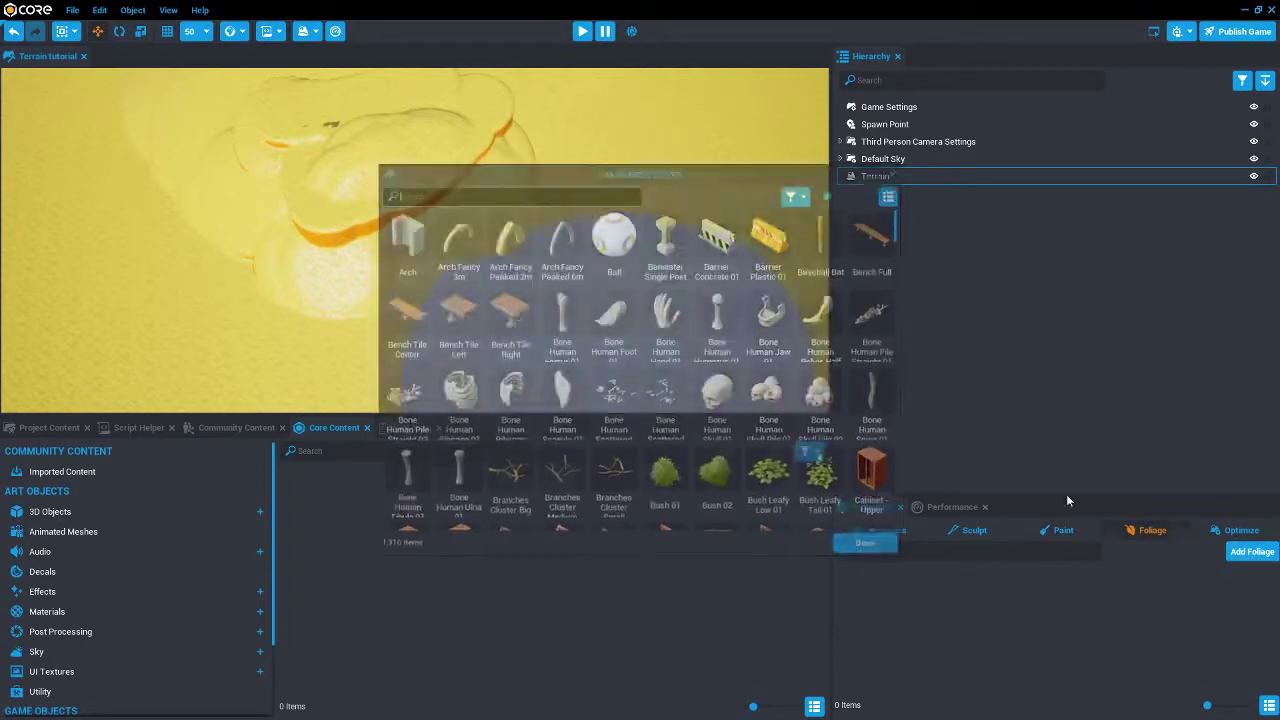
pyautogui.click(720, 478)
pyautogui.click(869, 547)
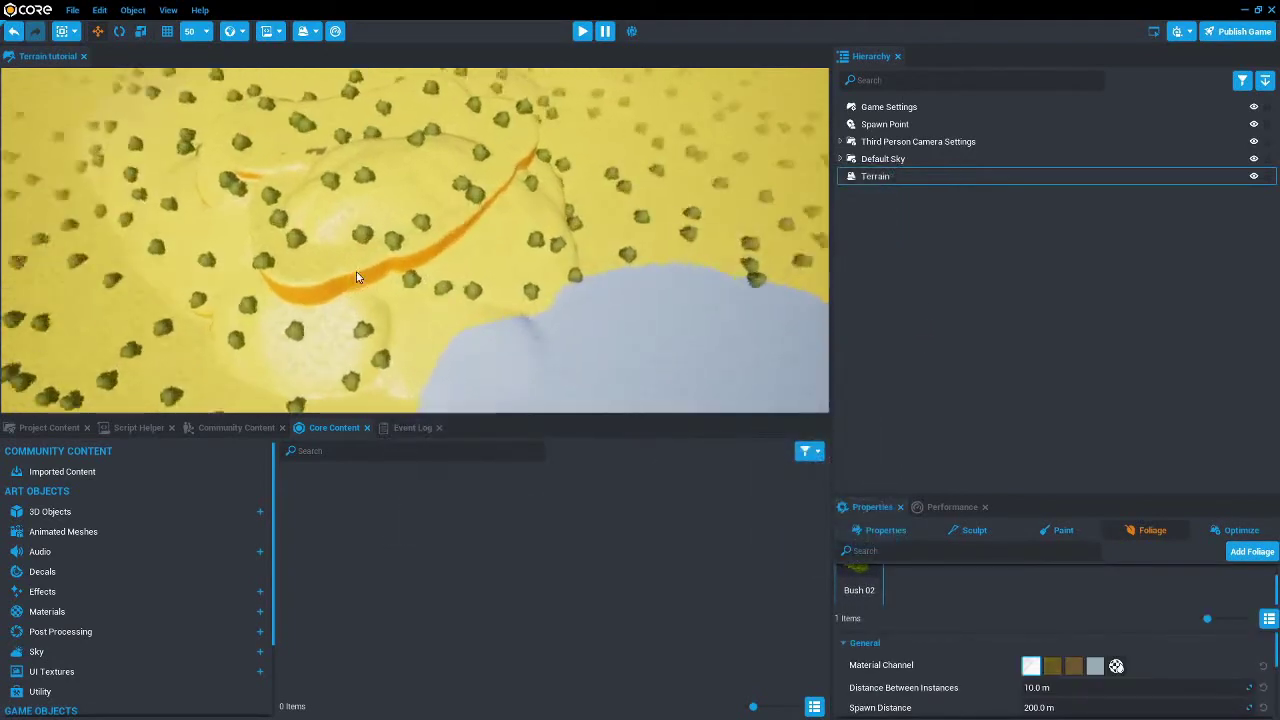
pyautogui.press('w')
pyautogui.moveTo(357, 277); pyautogui.dragTo(710, 205, button='right')
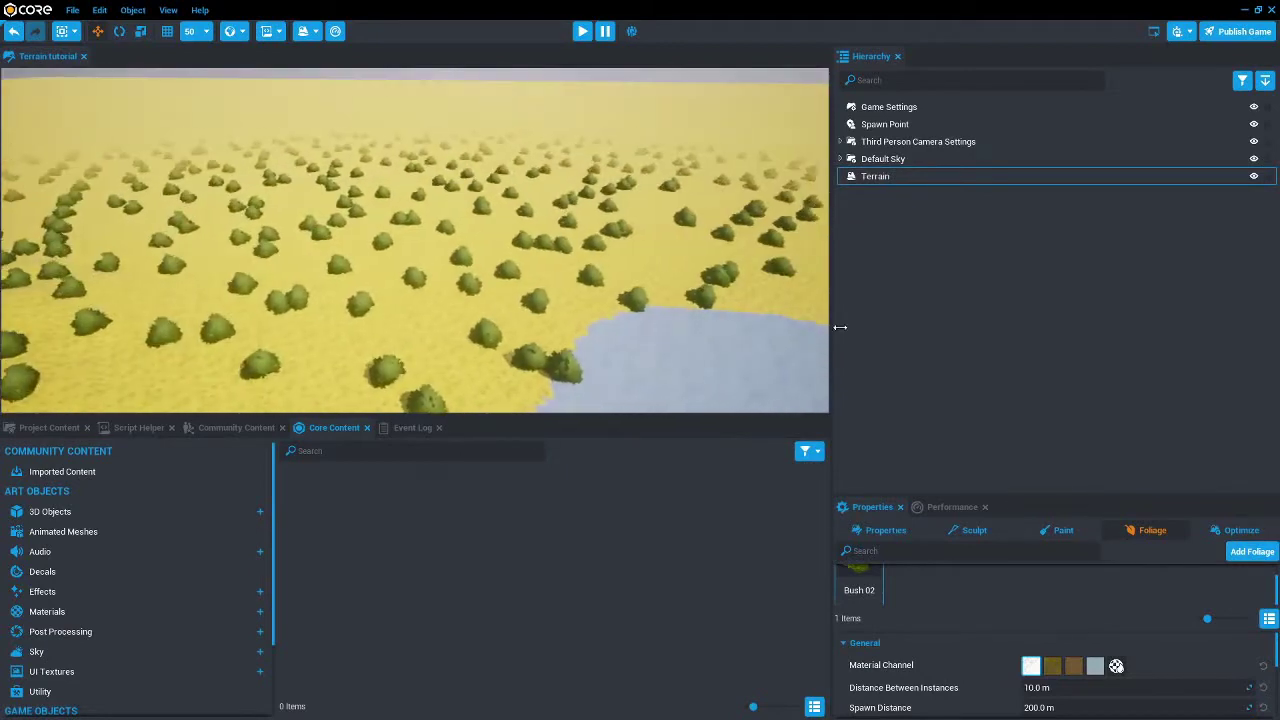
# Step: Set the Bush 02 foliage's distance between instances to 12.7 m and its spawn distance to 544 m
pyautogui.moveTo(1046, 688); pyautogui.dragTo(1028, 688)
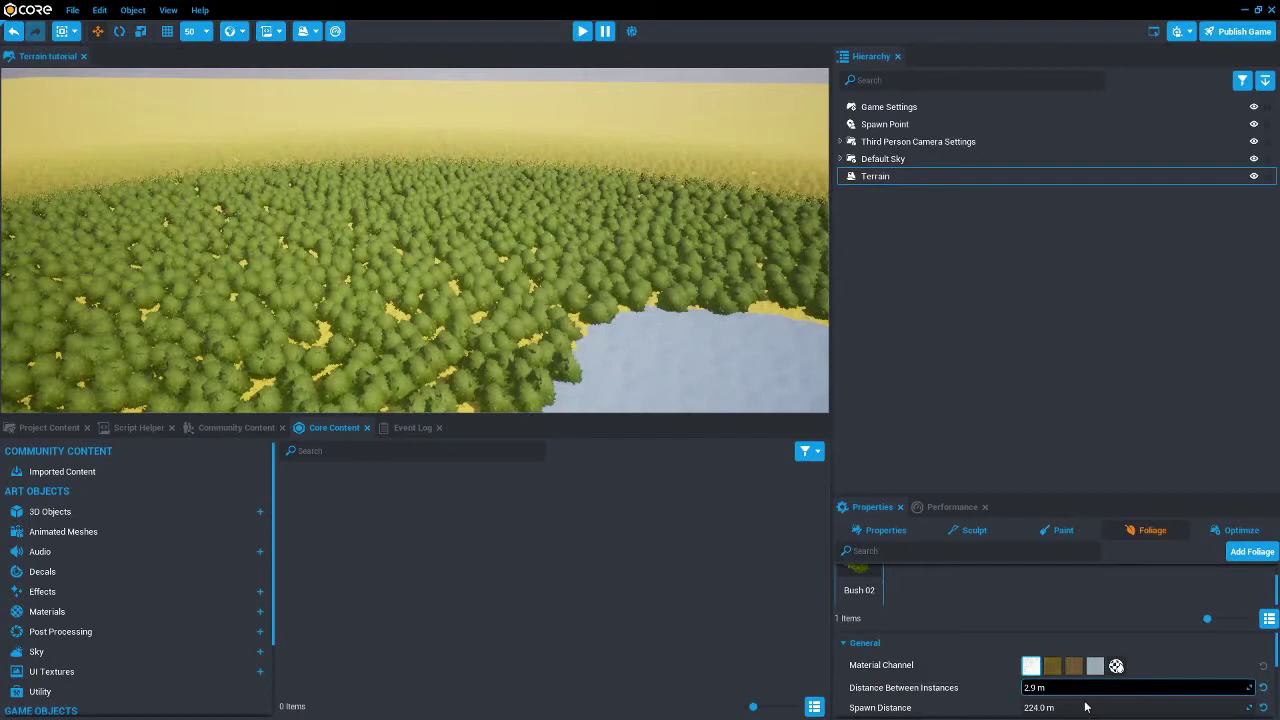
pyautogui.moveTo(1070, 689); pyautogui.dragTo(1075, 689)
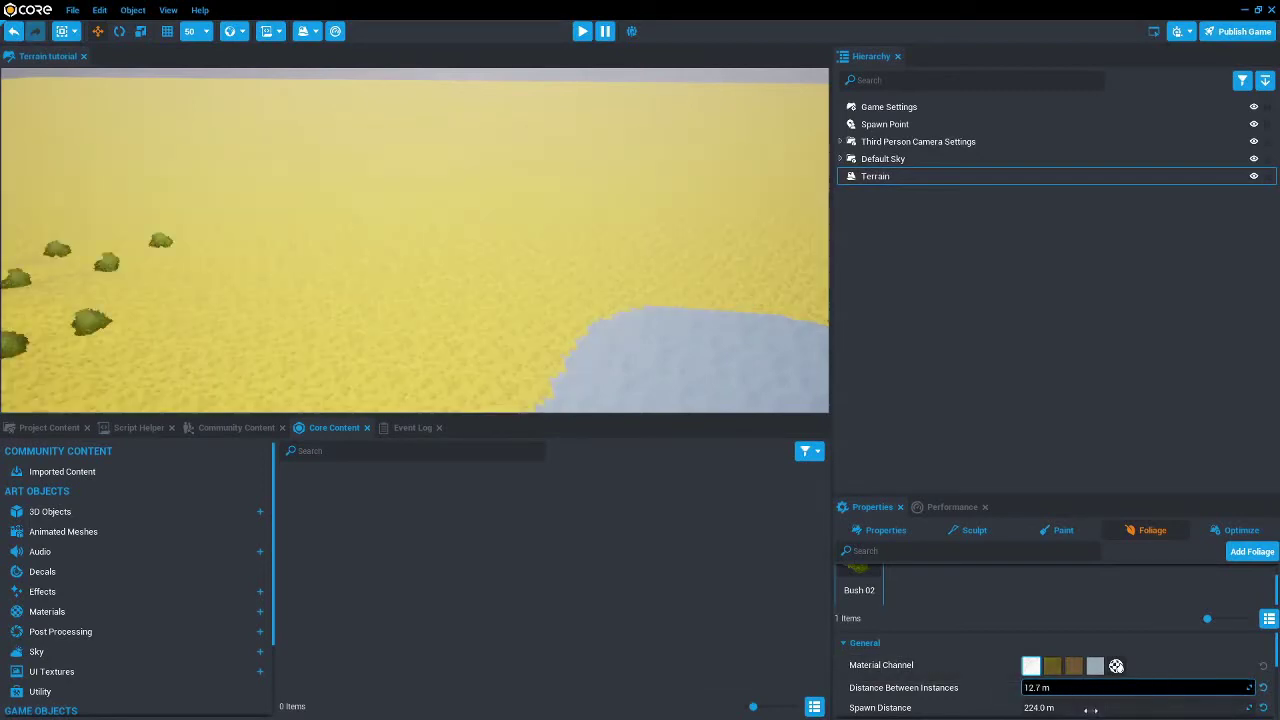
pyautogui.scroll(-1, 1091, 709)
pyautogui.click(1066, 667)
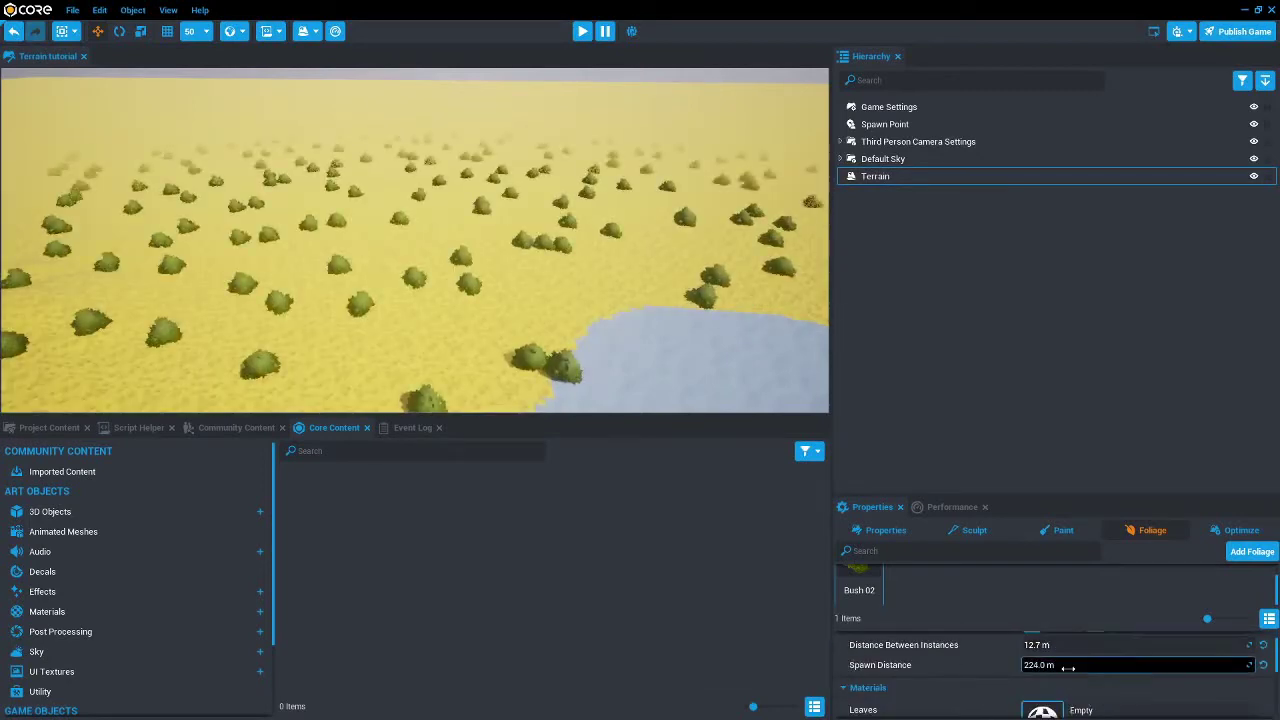
pyautogui.moveTo(1066, 665); pyautogui.dragTo(1067, 665)
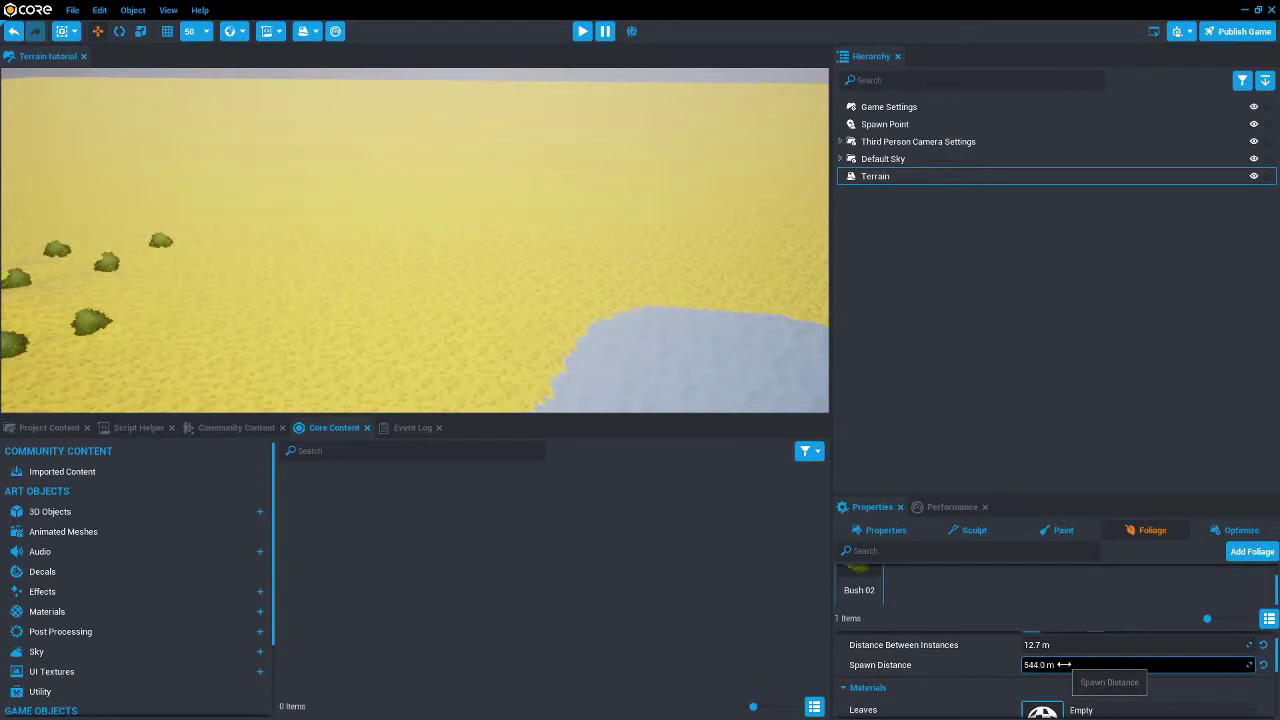
pyautogui.moveTo(537, 307); pyautogui.dragTo(115, 304, button='right')
pyautogui.press('a')
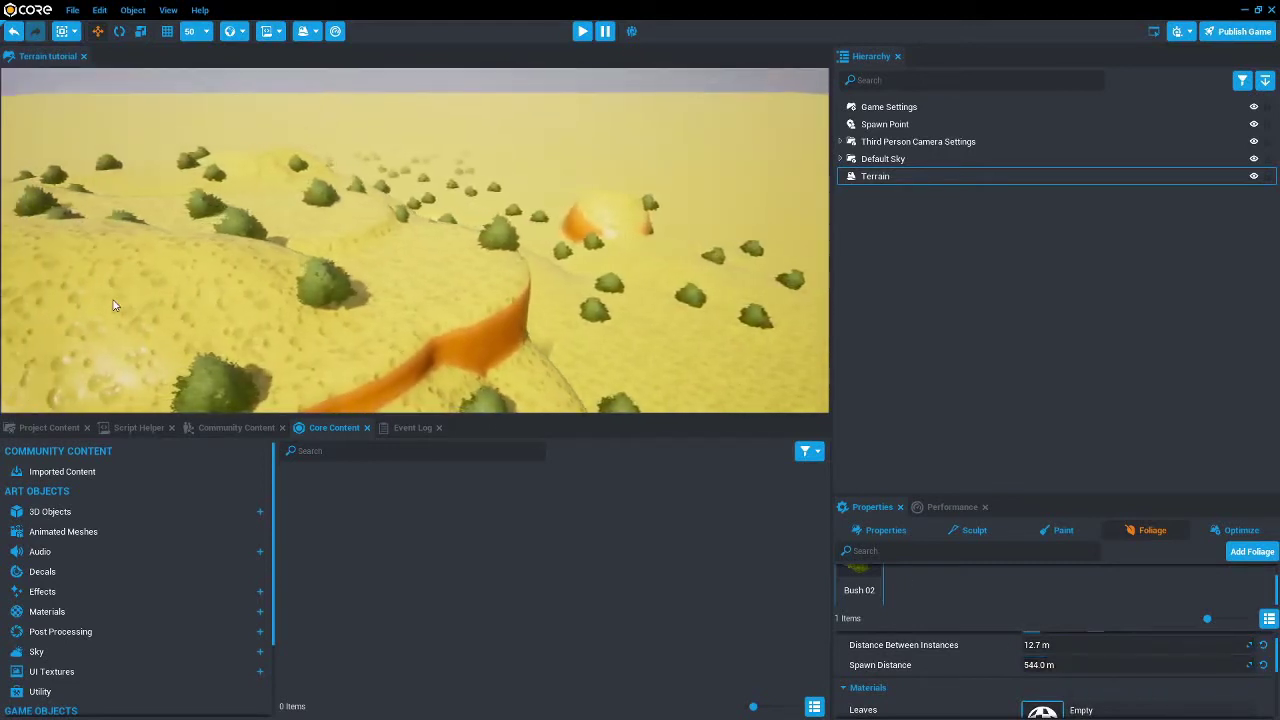
# Step: Raise the Bush 02 spawn distance to 1024 m and inspect how far the bushes extend across the terrain
pyautogui.click(1048, 665)
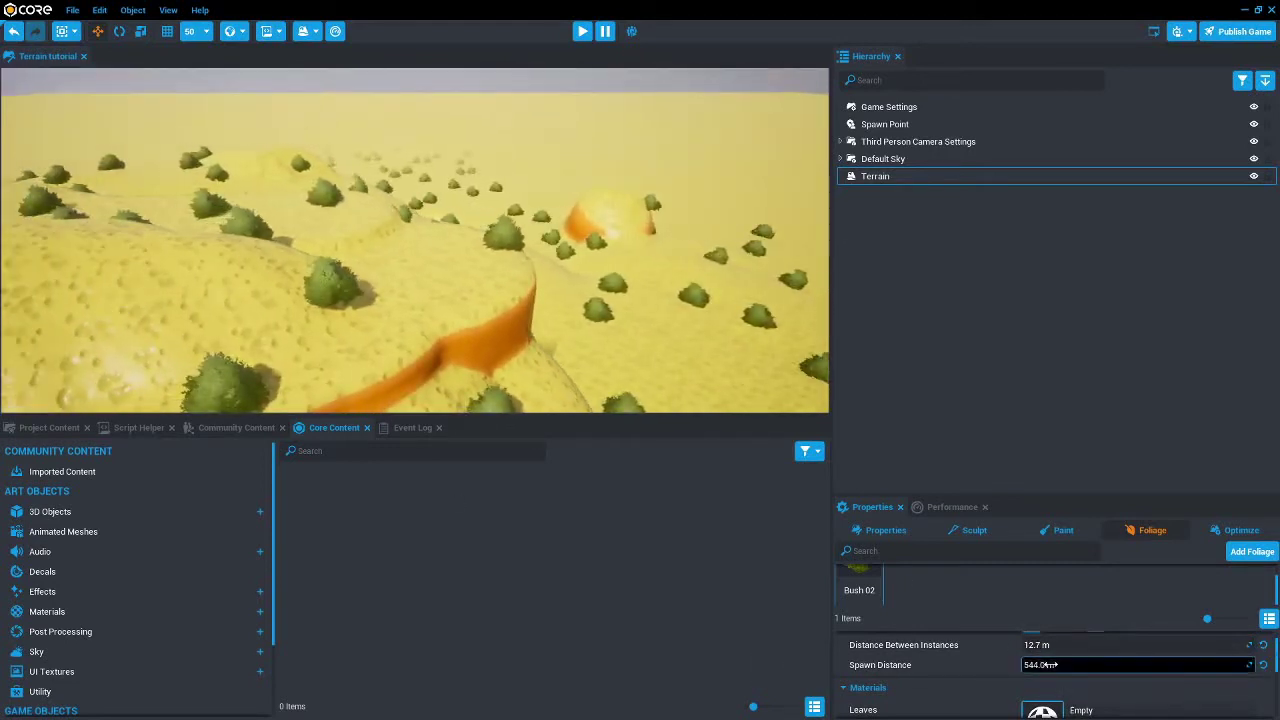
pyautogui.moveTo(194, 381); pyautogui.dragTo(120, 345, button='right')
pyautogui.moveTo(700, 315); pyautogui.dragTo(501, 306, button='right')
pyautogui.press('d')
pyautogui.scroll(-2, 982, 645)
pyautogui.scroll(1, 1039, 658)
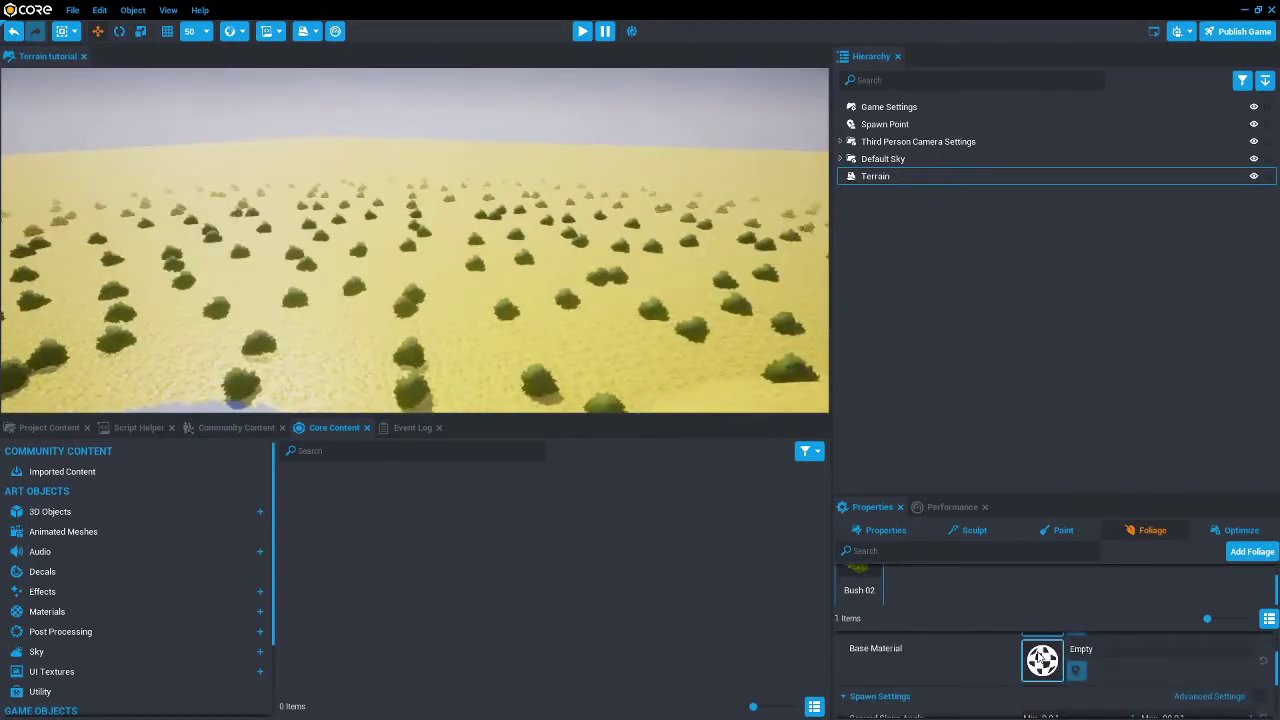
pyautogui.scroll(2, 1059, 675)
pyautogui.moveTo(538, 367); pyautogui.dragTo(390, 318, button='right')
# Step: Assign the Clear Coat Reflector Hex 01 material to the bush leaves and inspect the bushes up close
pyautogui.click(1040, 700)
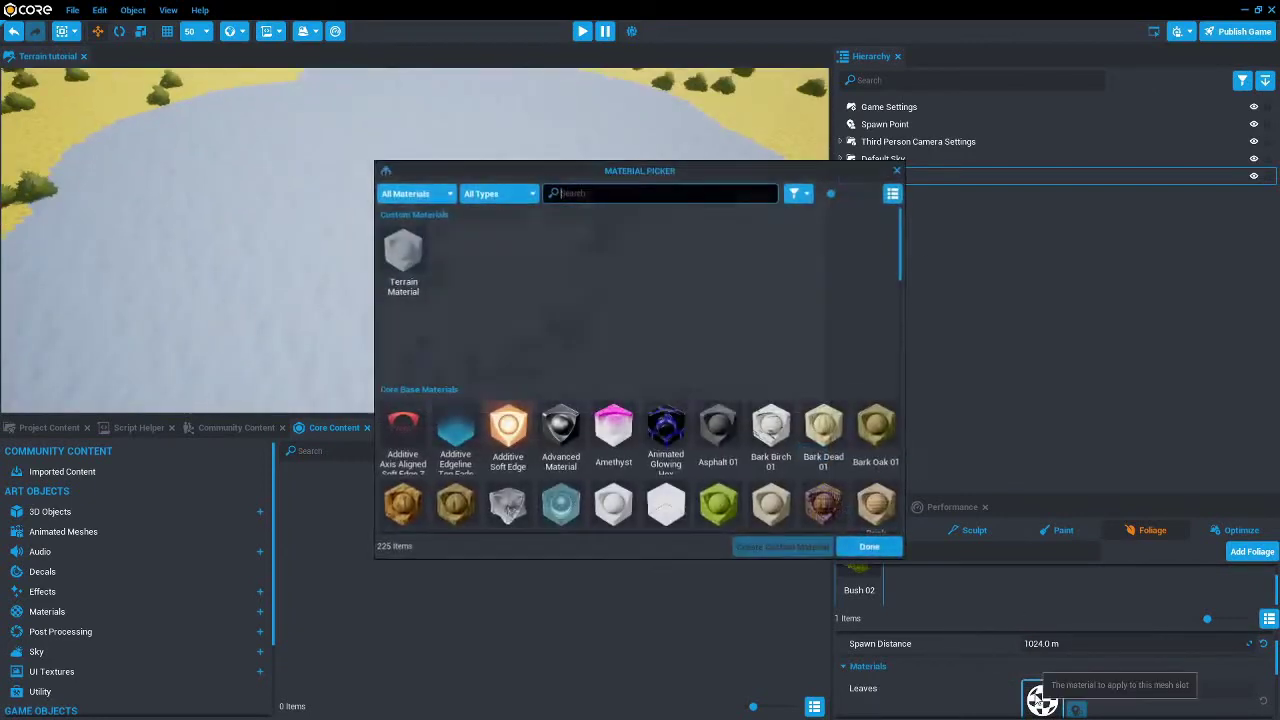
pyautogui.scroll(-3, 841, 421)
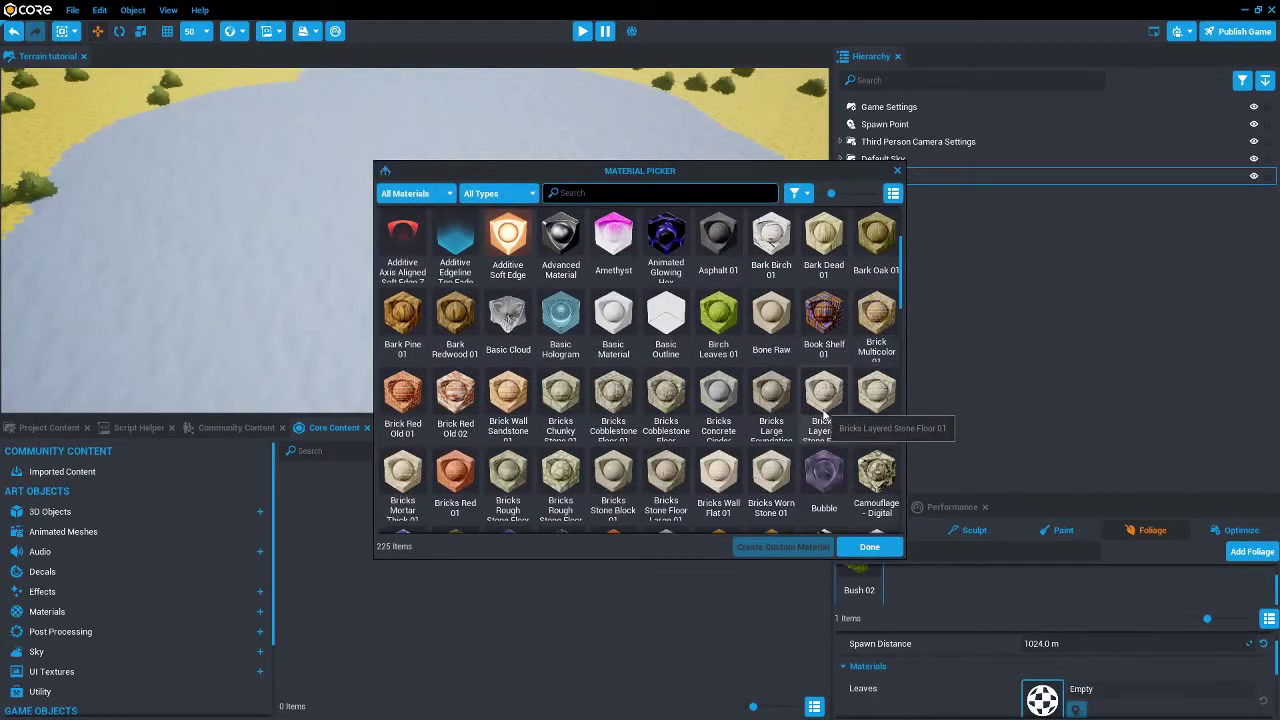
pyautogui.scroll(-3, 810, 350)
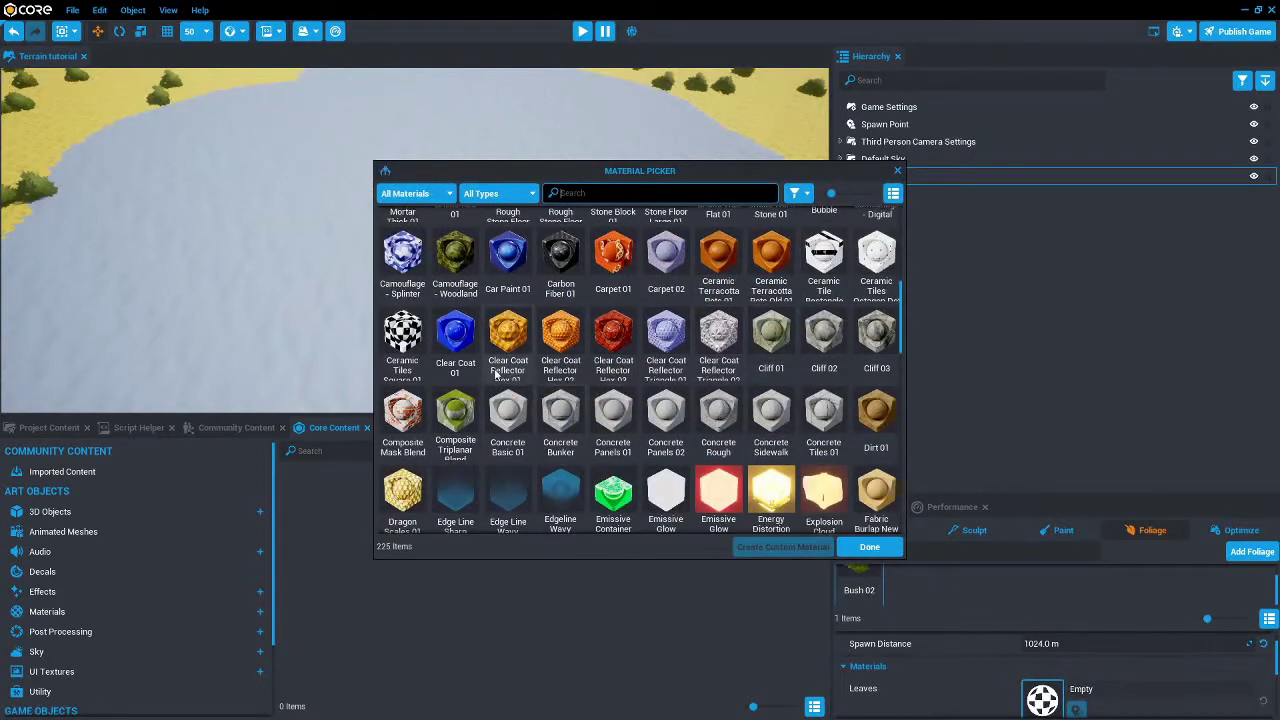
pyautogui.scroll(-1, 690, 370)
pyautogui.scroll(2, 567, 400)
pyautogui.scroll(-1, 567, 400)
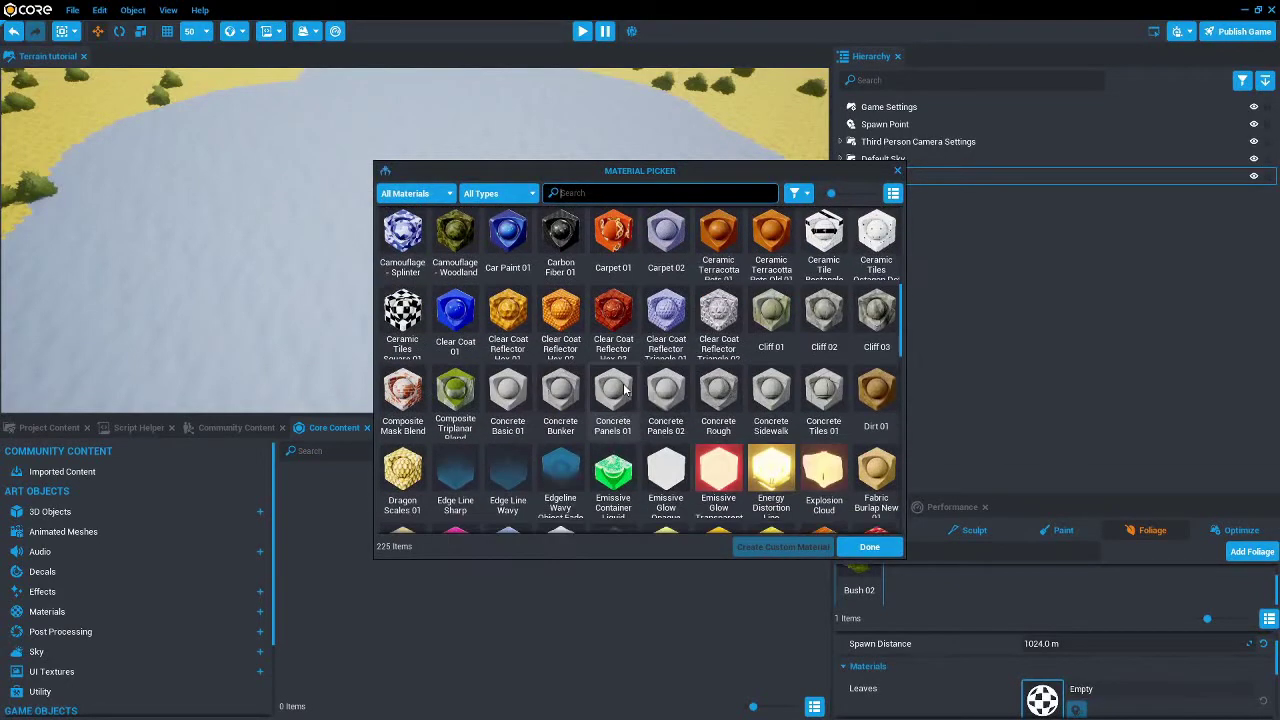
pyautogui.scroll(4, 650, 390)
pyautogui.scroll(-3, 729, 380)
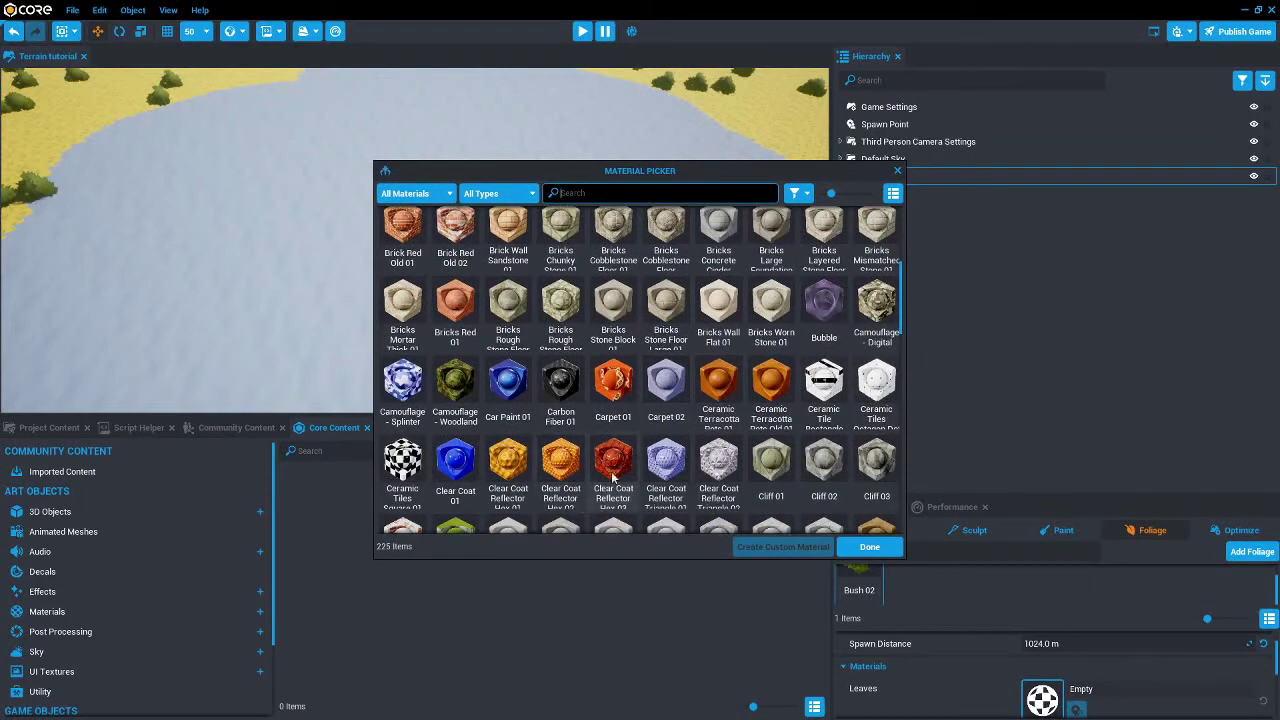
pyautogui.click(528, 458)
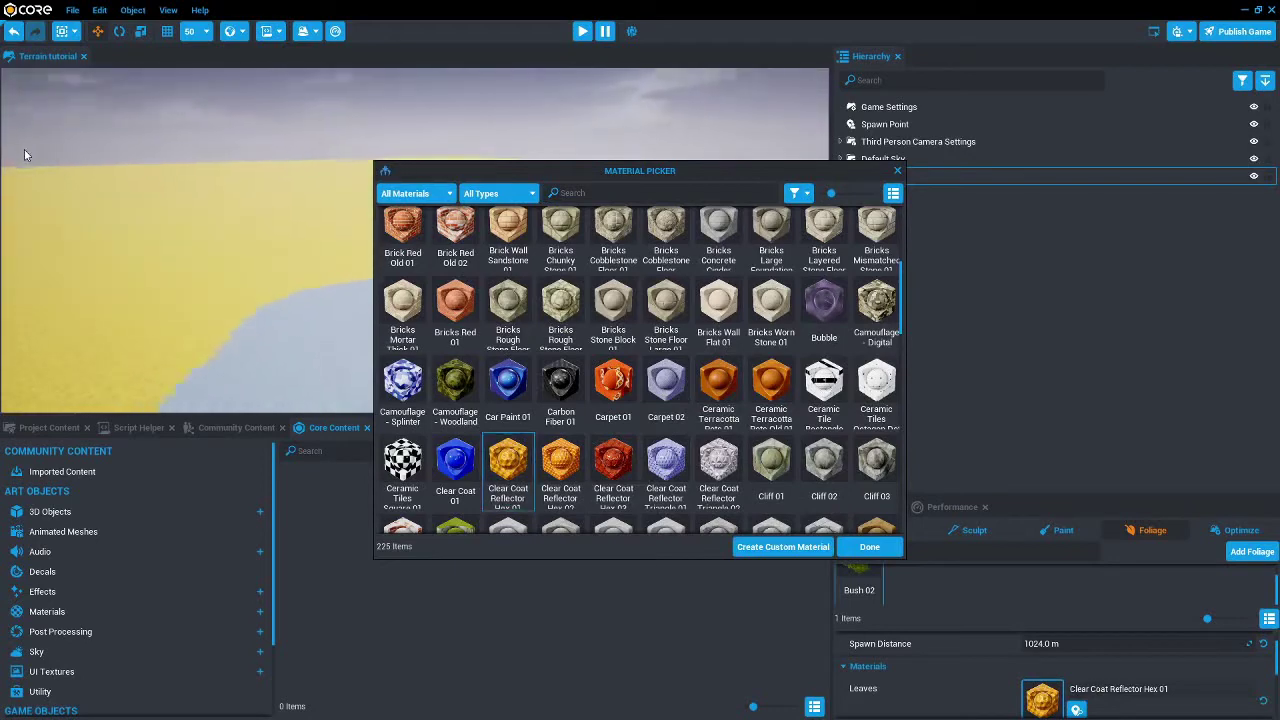
pyautogui.moveTo(86, 193); pyautogui.dragTo(65, 220, button='right')
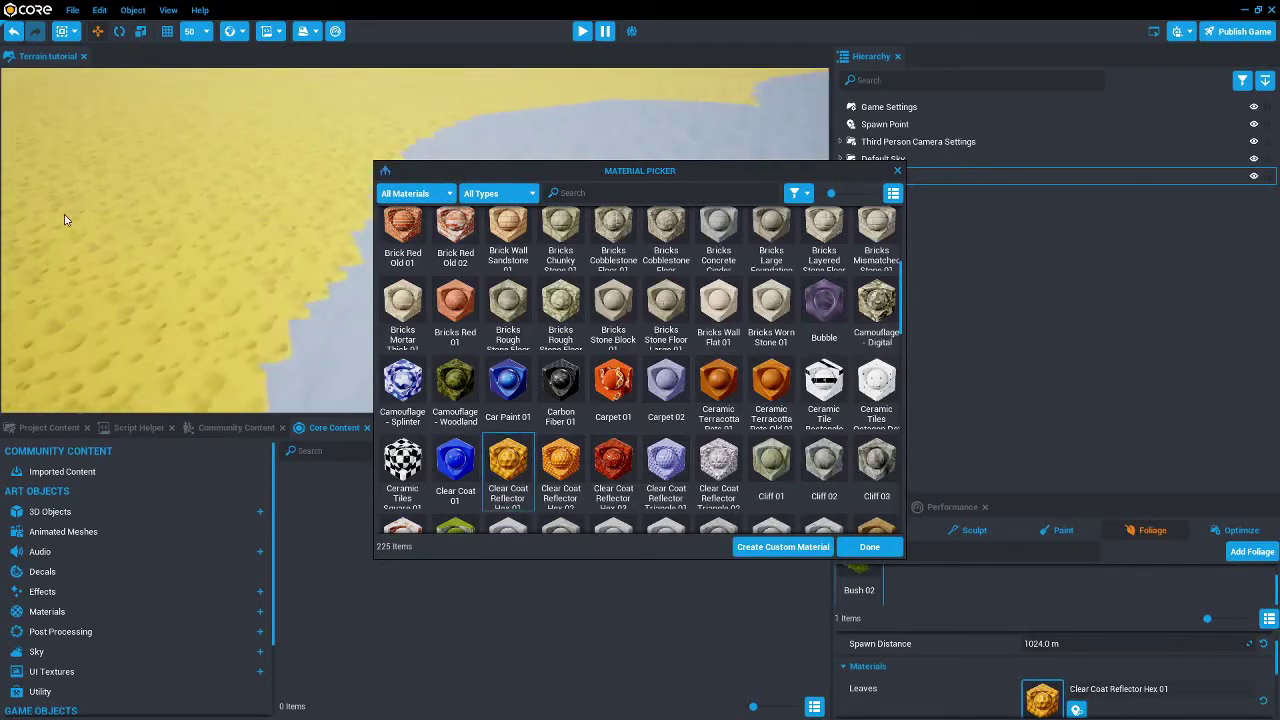
pyautogui.scroll(6, 106, 197)
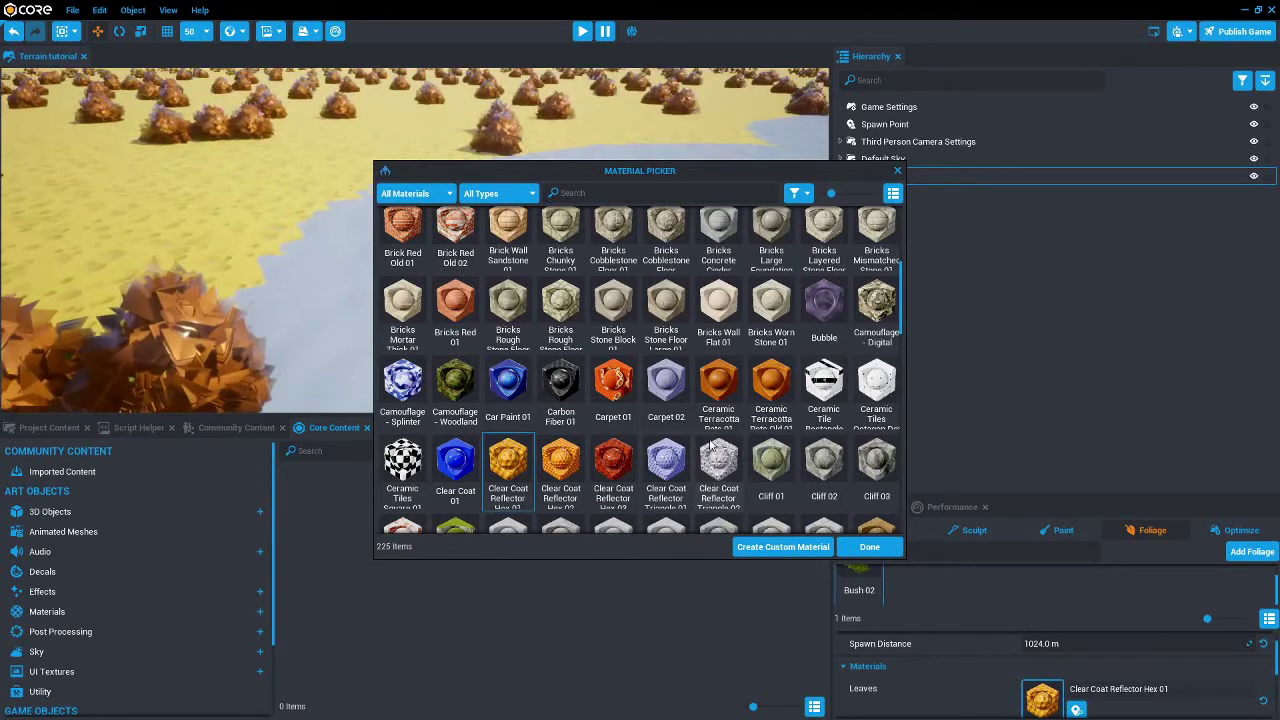
# Step: Try Ceramic Terracotta Pots Old 01 as the leaves material, and replace it with Animated Glowing Hex
pyautogui.doubleClick(759, 394)
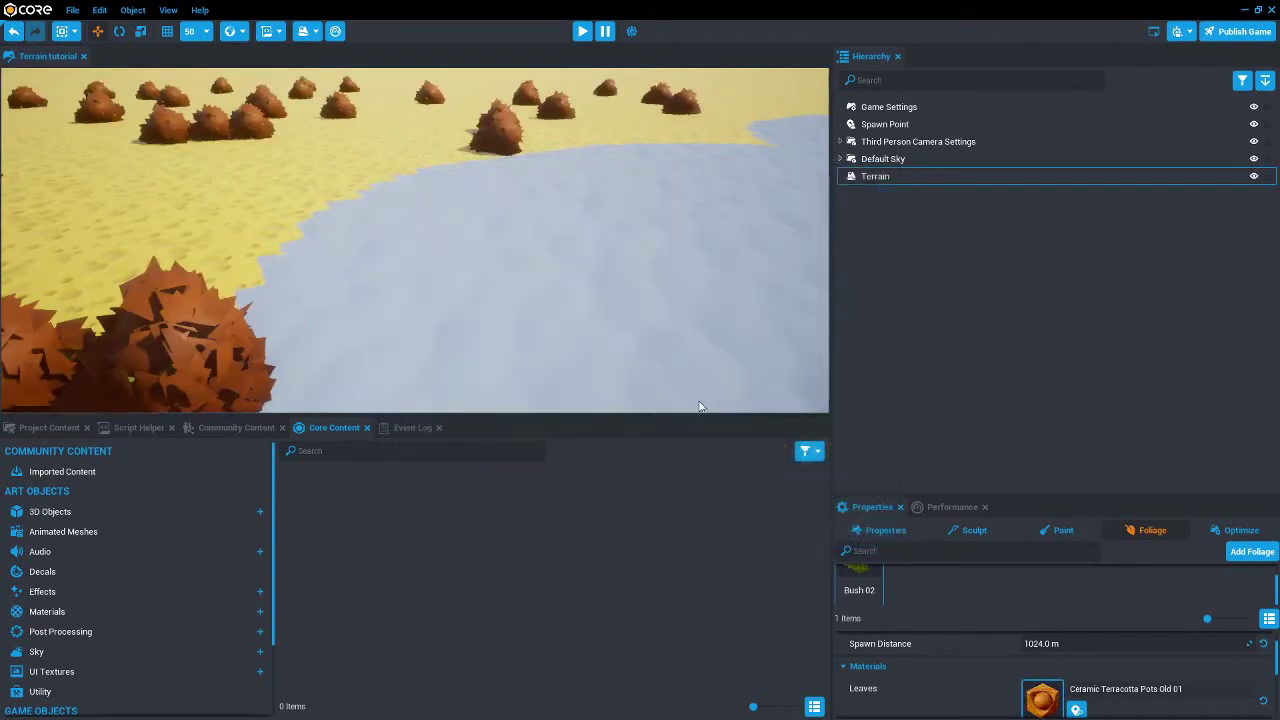
pyautogui.scroll(-2, 1090, 640)
pyautogui.click(1042, 700)
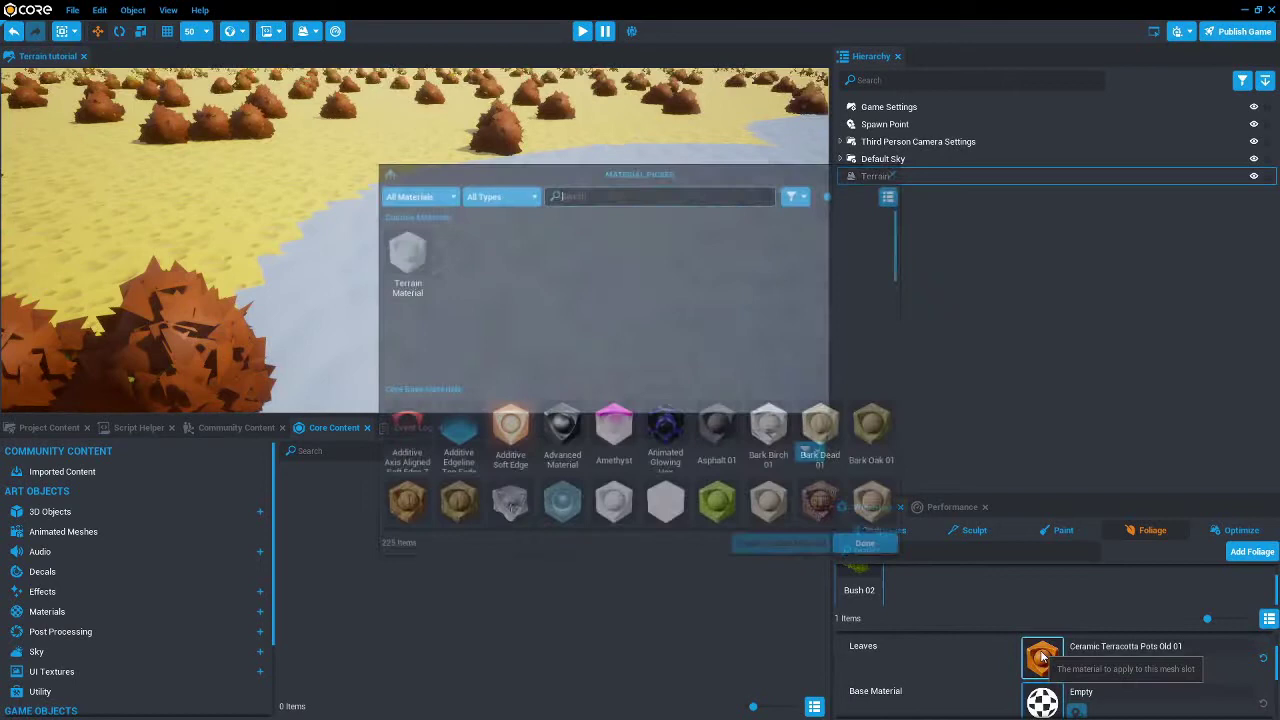
pyautogui.click(665, 428)
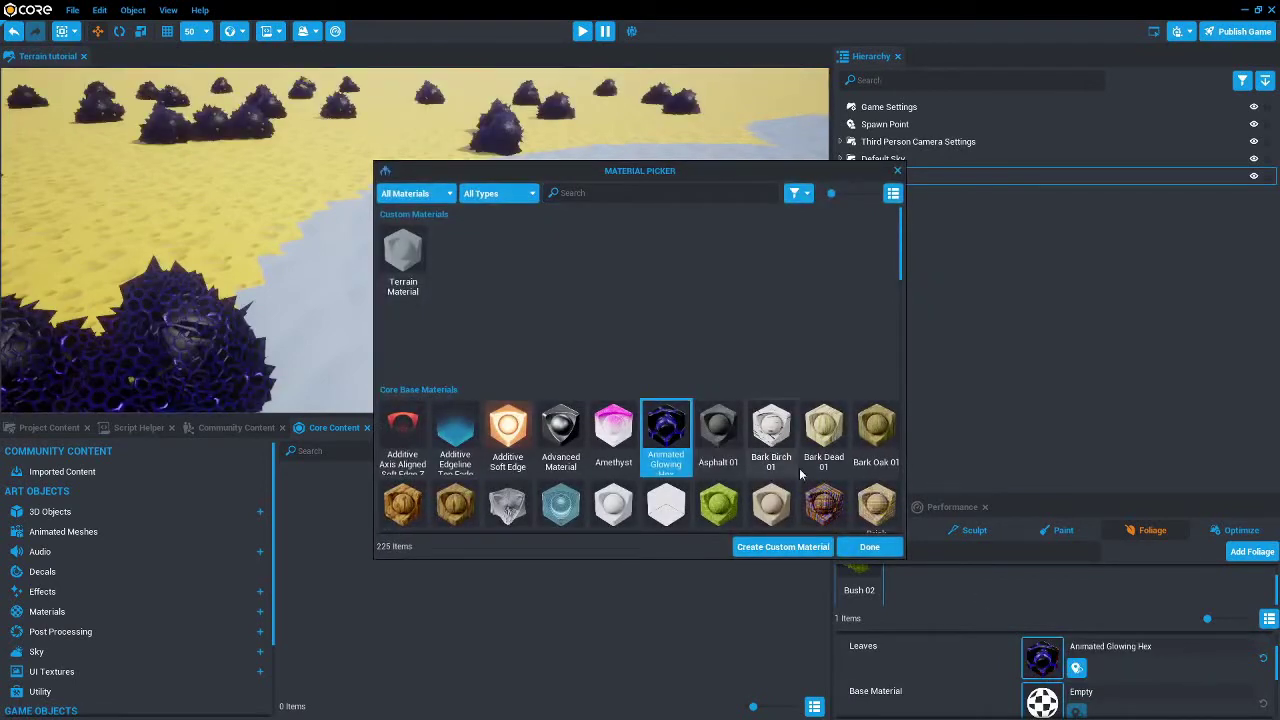
pyautogui.click(870, 547)
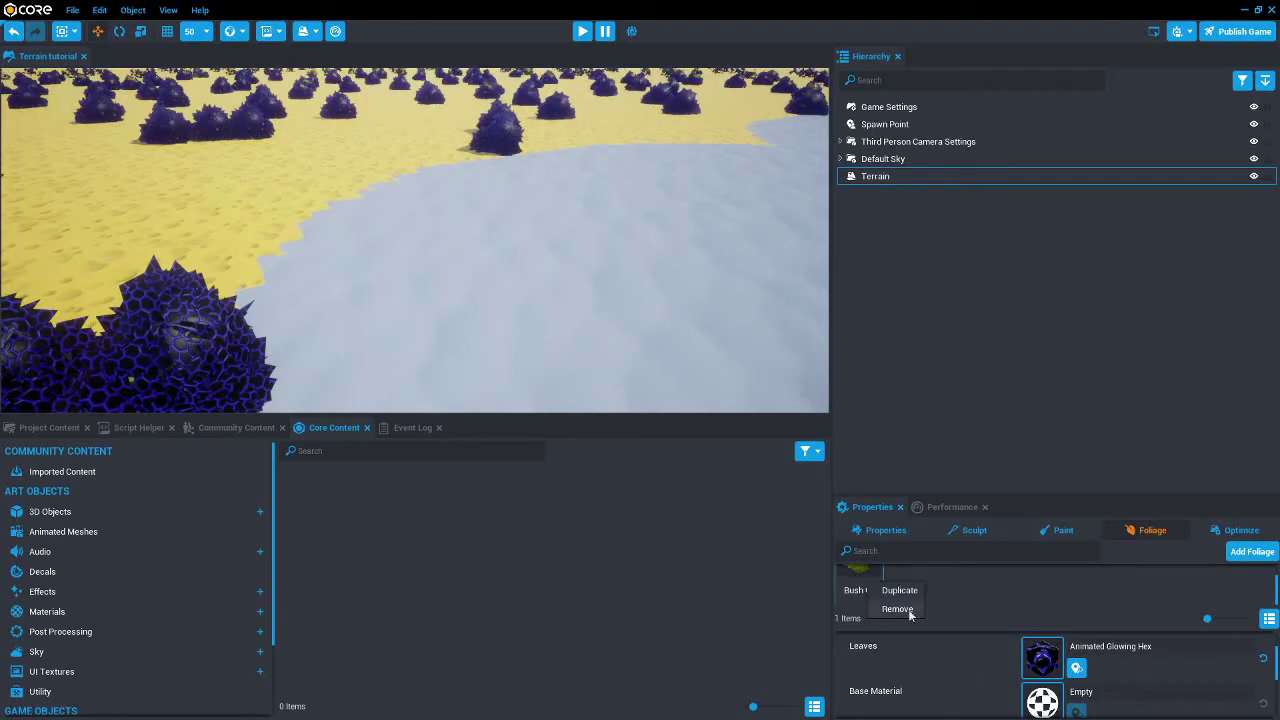
# Step: Remove the Bush 02 foliage and add Bone Human Skull 01 as the terrain foliage instead
pyautogui.click(896, 608)
pyautogui.click(1262, 560)
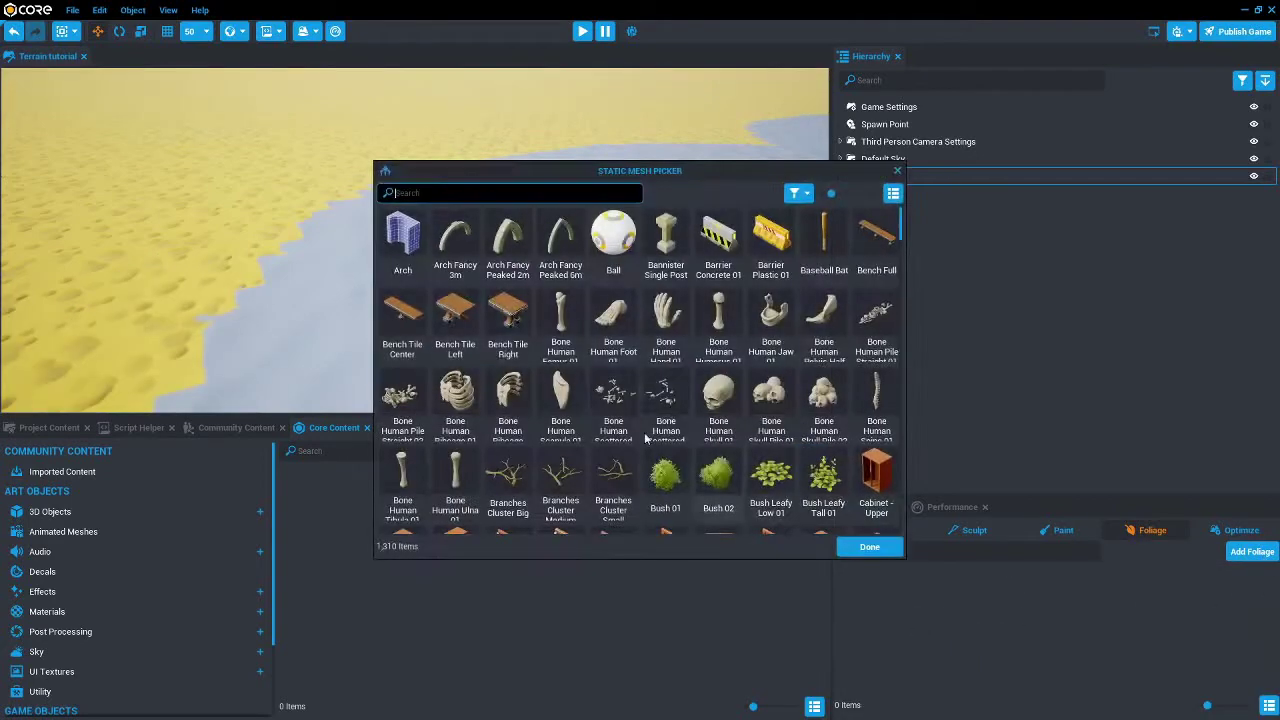
pyautogui.click(716, 308)
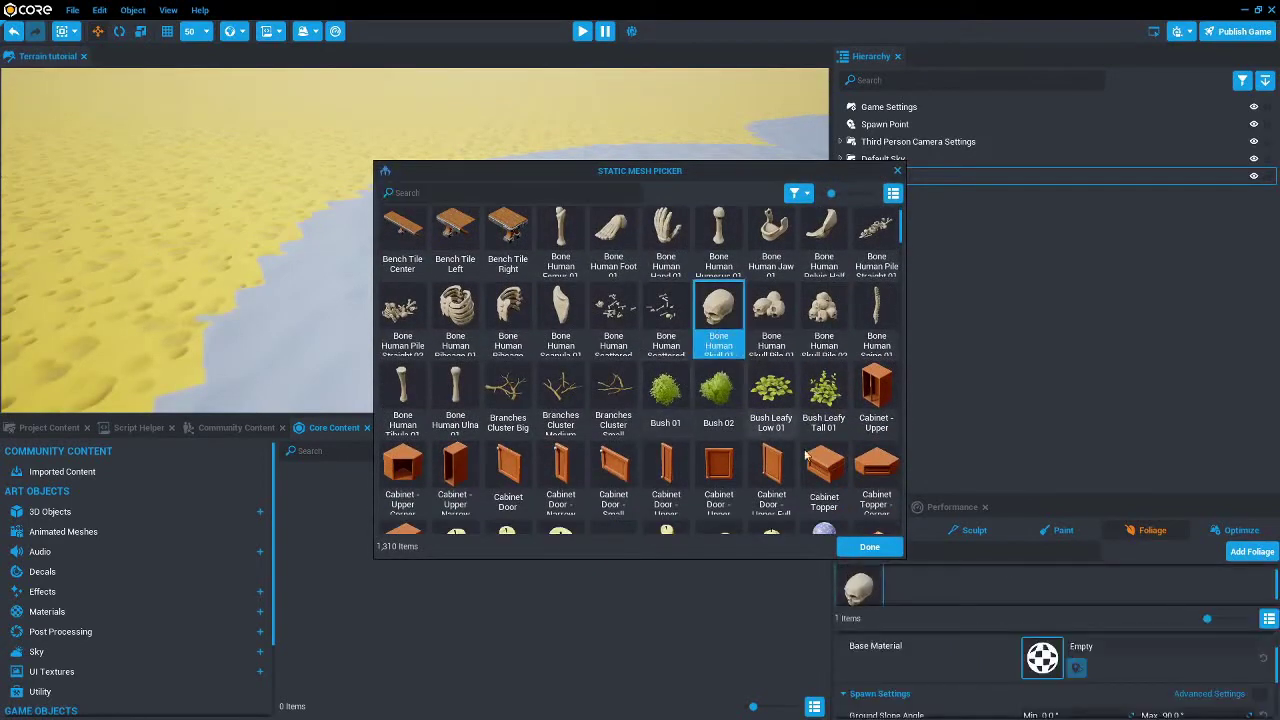
pyautogui.click(869, 546)
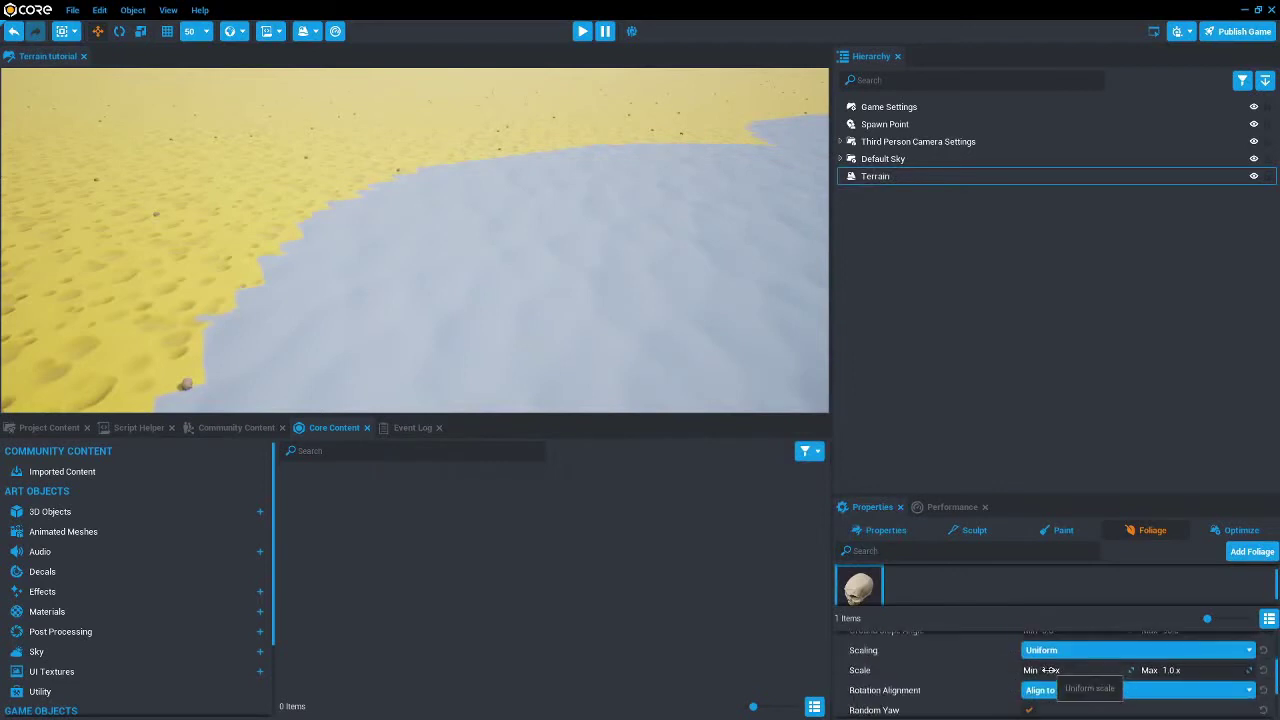
# Step: Set the skull foliage's uniform scale to a minimum of 4.3 and a maximum of 10, and inspect the skulls
pyautogui.moveTo(1049, 670); pyautogui.dragTo(1072, 670)
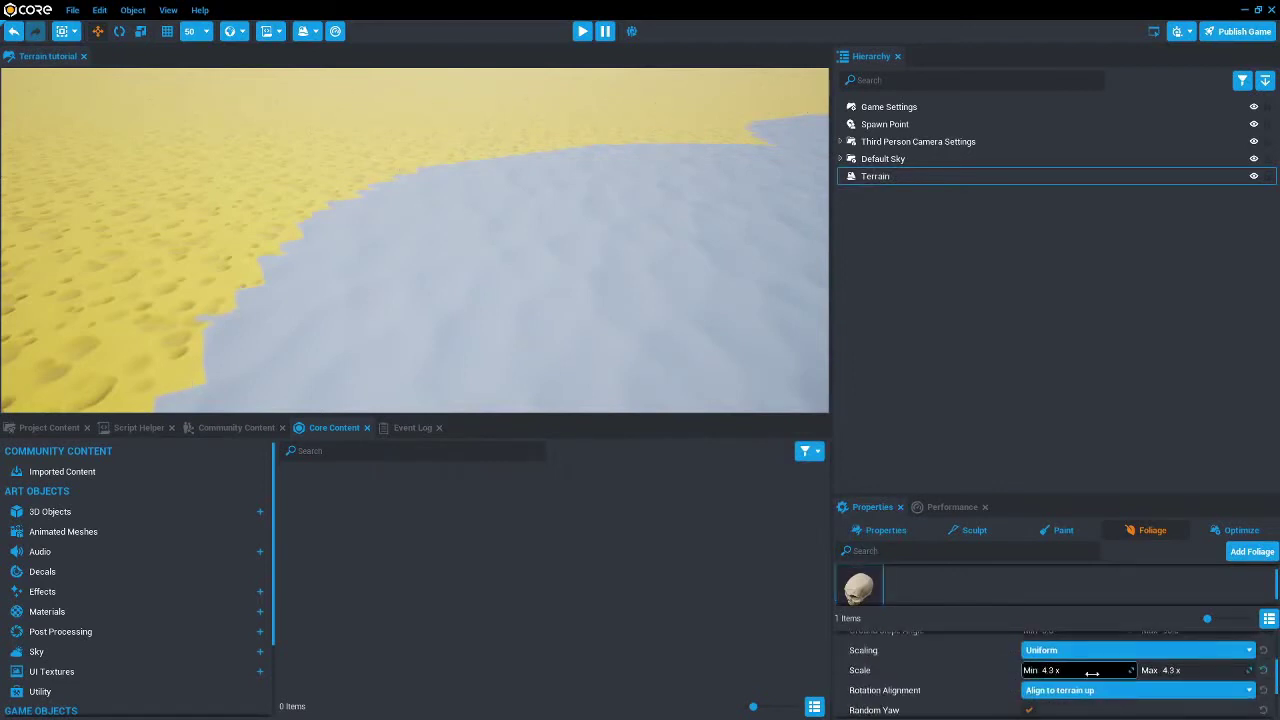
pyautogui.moveTo(1177, 672); pyautogui.dragTo(1240, 672)
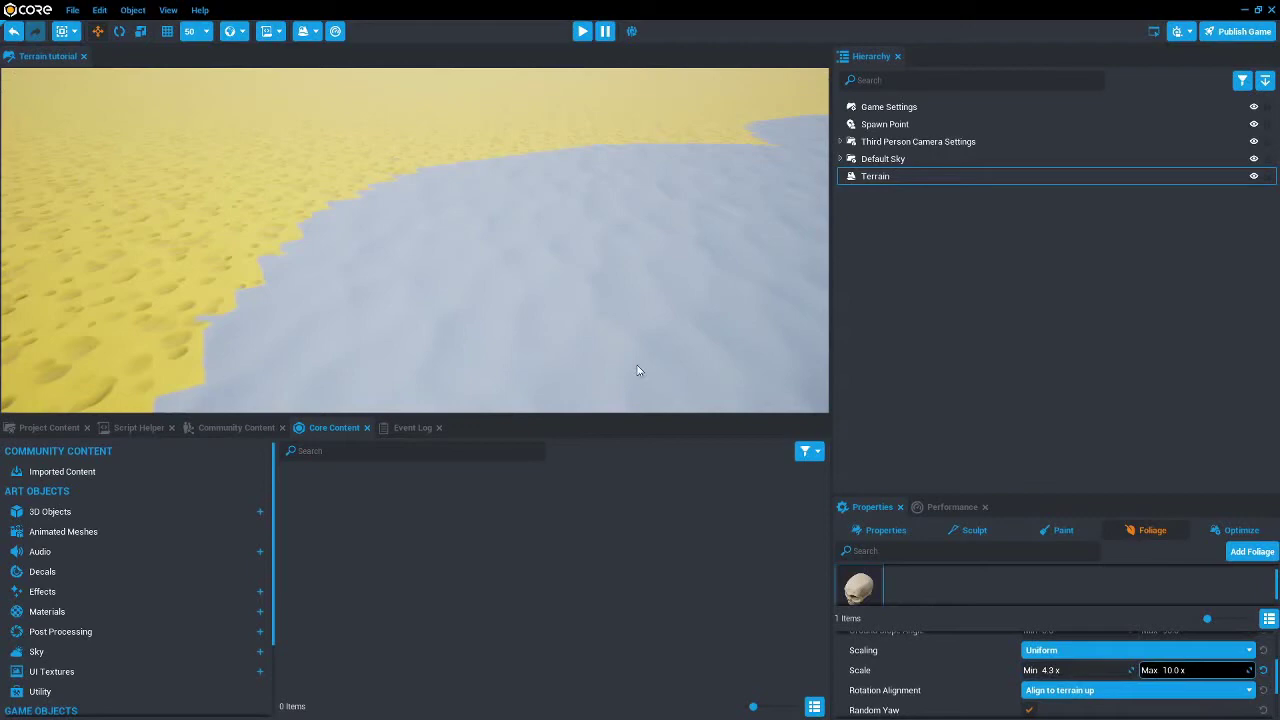
pyautogui.moveTo(442, 284); pyautogui.dragTo(192, 248, button='right')
pyautogui.moveTo(319, 302)
pyautogui.mouseDown(button='right')
pyautogui.moveTo(329, 311)
pyautogui.moveTo(327, 289)
pyautogui.mouseUp(button='right')
pyautogui.press('a')
pyautogui.press('d')
pyautogui.scroll(-1, 1095, 656)
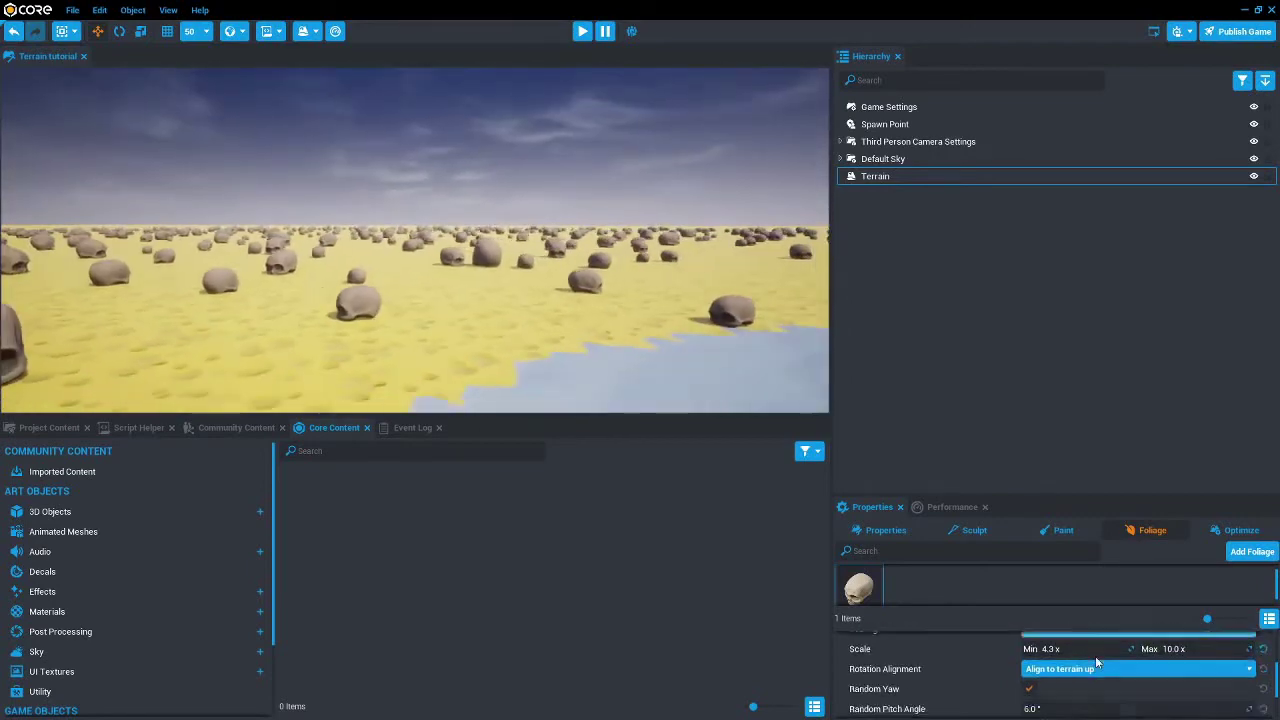
# Step: Set the skulls' rotation alignment to Align to surface and inspect them on the hill slope
pyautogui.moveTo(551, 312); pyautogui.dragTo(404, 321, button='right')
pyautogui.press('w')
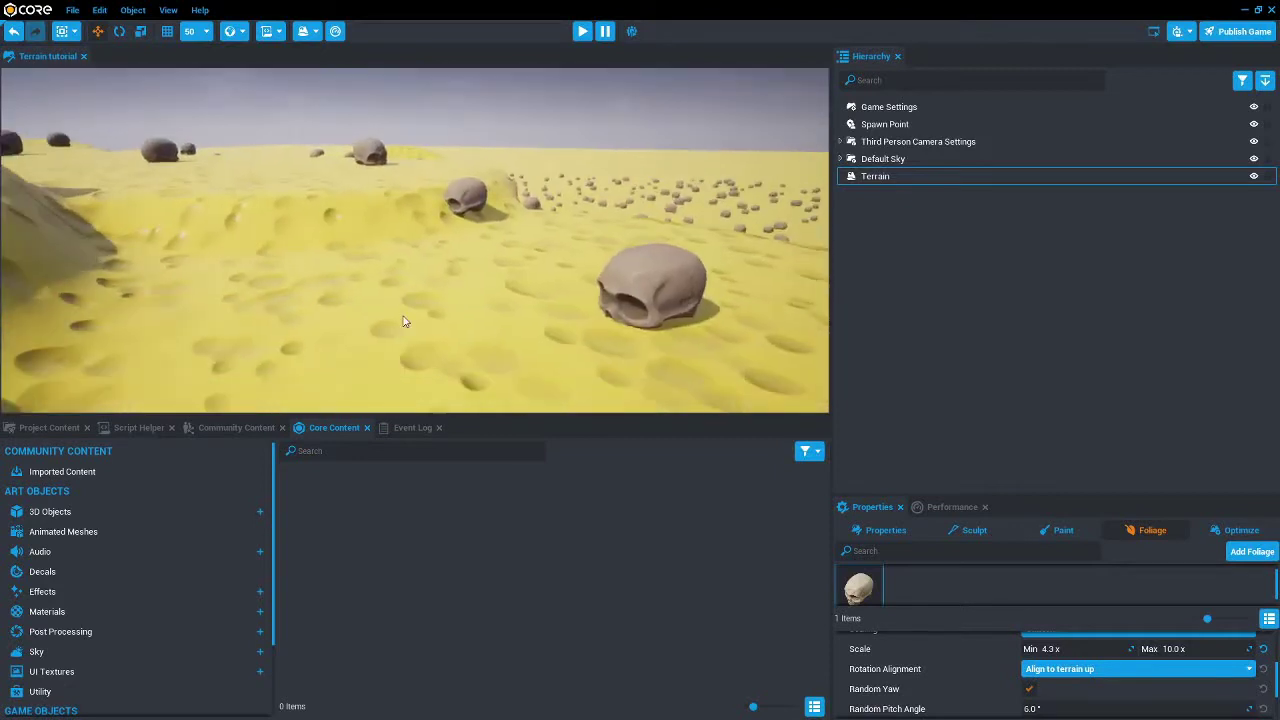
pyautogui.click(1116, 674)
pyautogui.click(1083, 624)
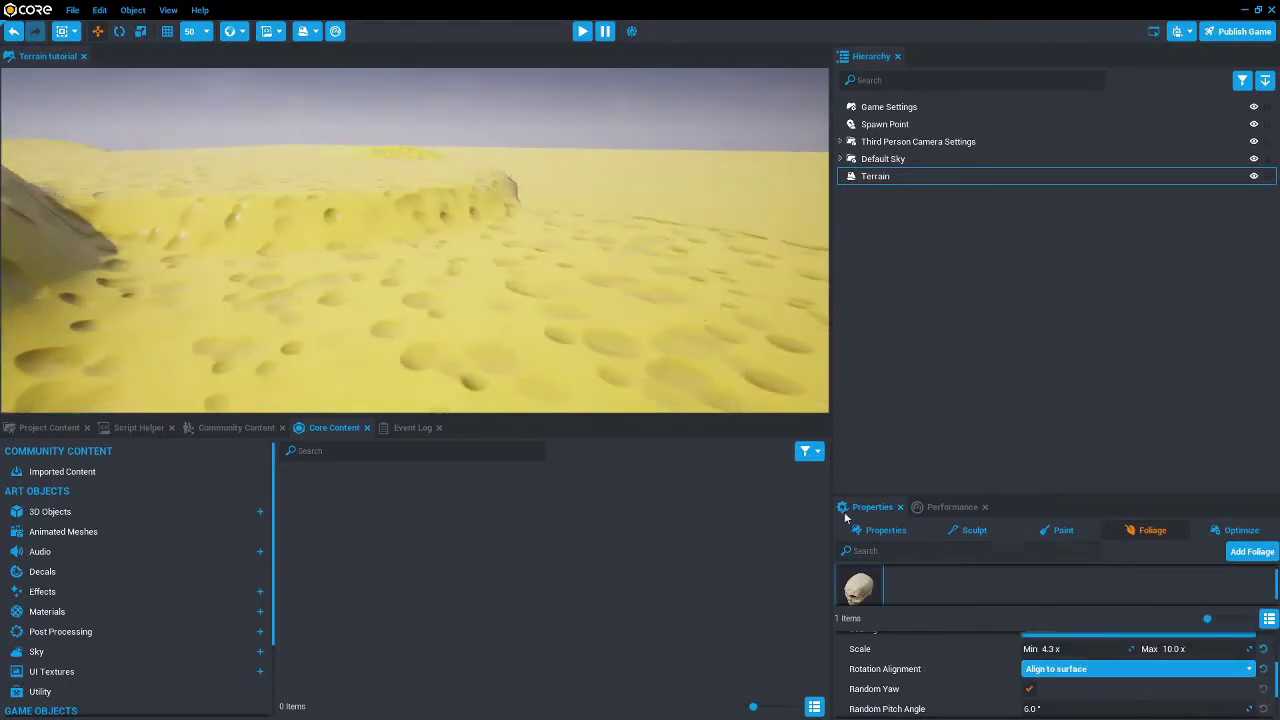
pyautogui.moveTo(432, 275); pyautogui.dragTo(624, 293, button='right')
# Step: Try the Align to terrain up and Random align rotation options on the skulls, and return to Align to surface
pyautogui.click(1068, 669)
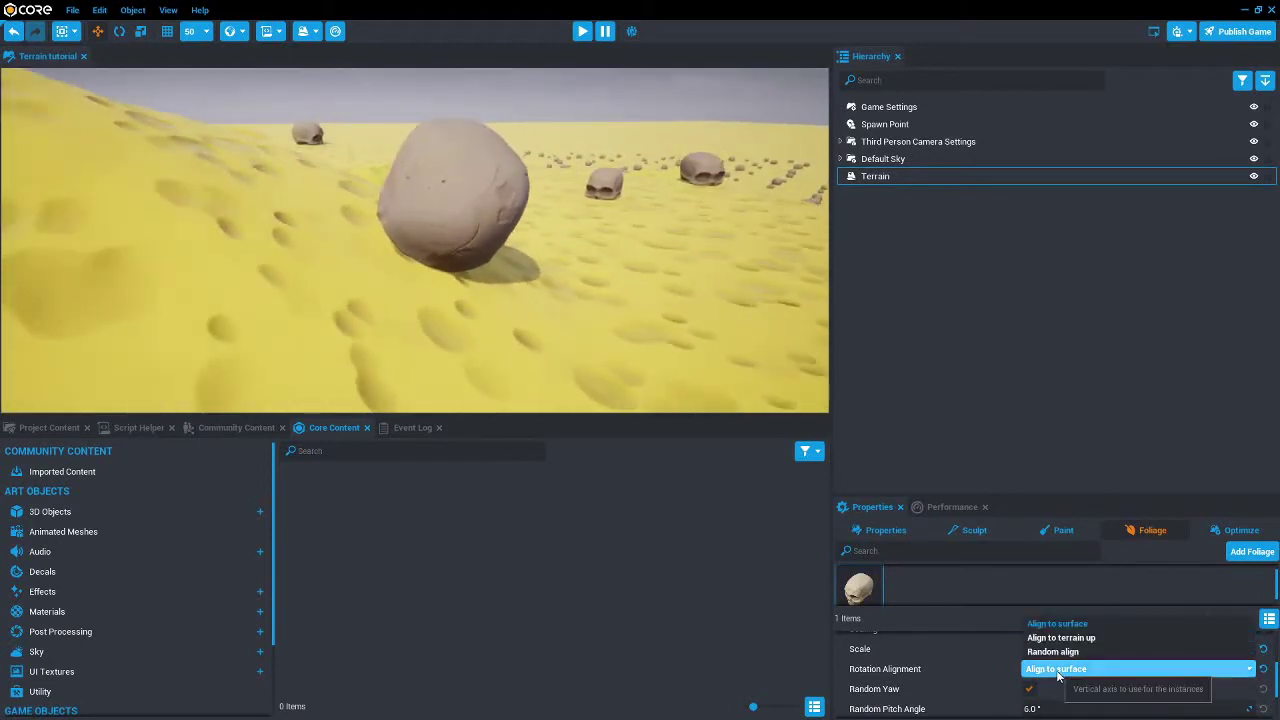
pyautogui.click(1062, 638)
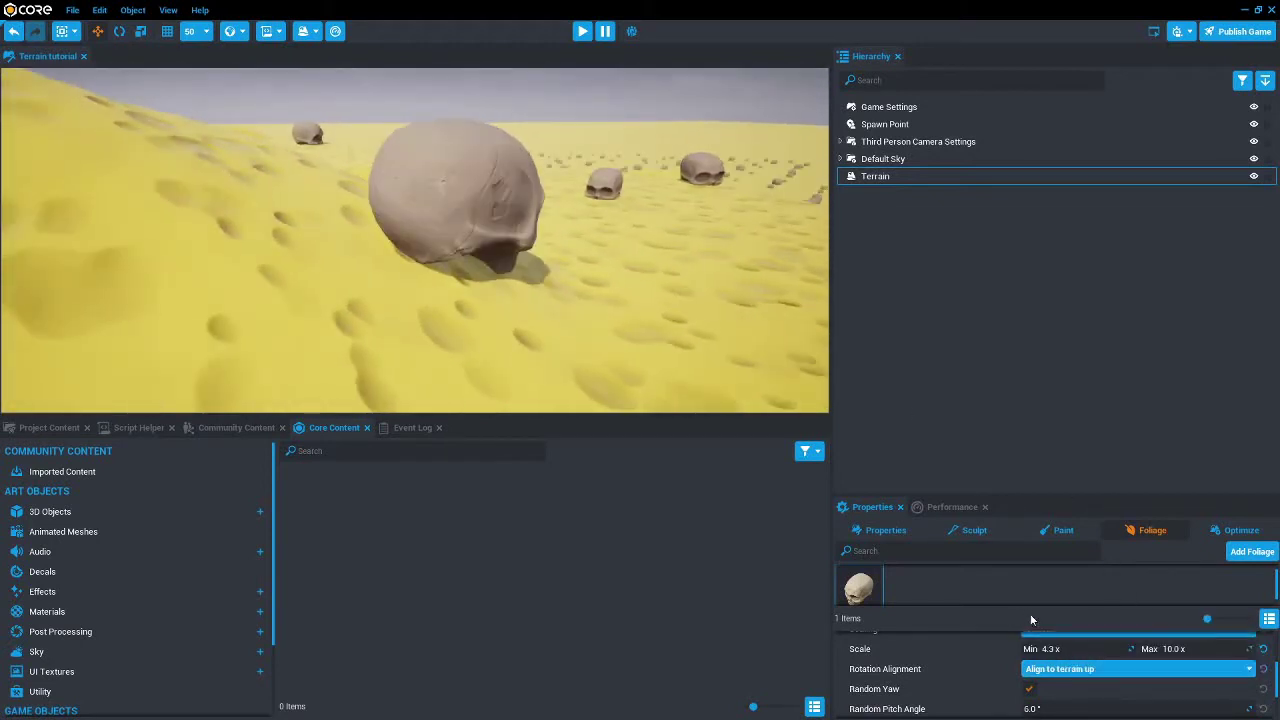
pyautogui.click(1100, 669)
pyautogui.click(1040, 568)
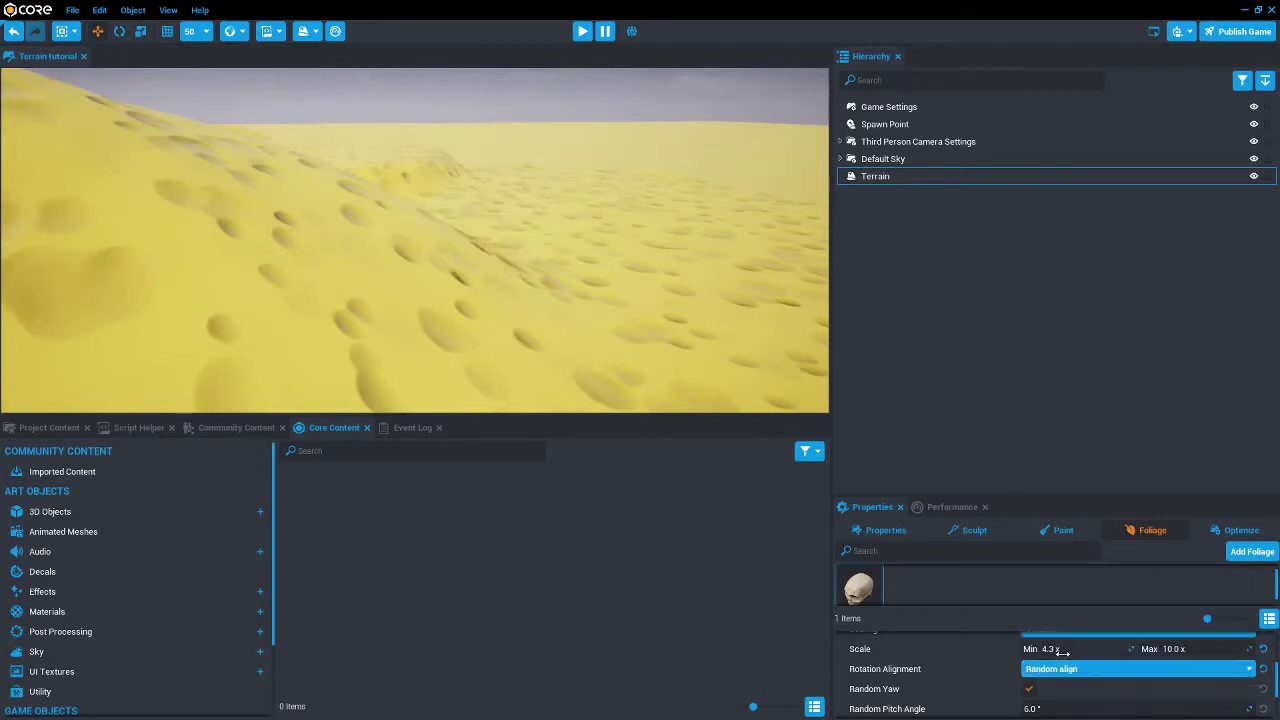
pyautogui.click(1100, 669)
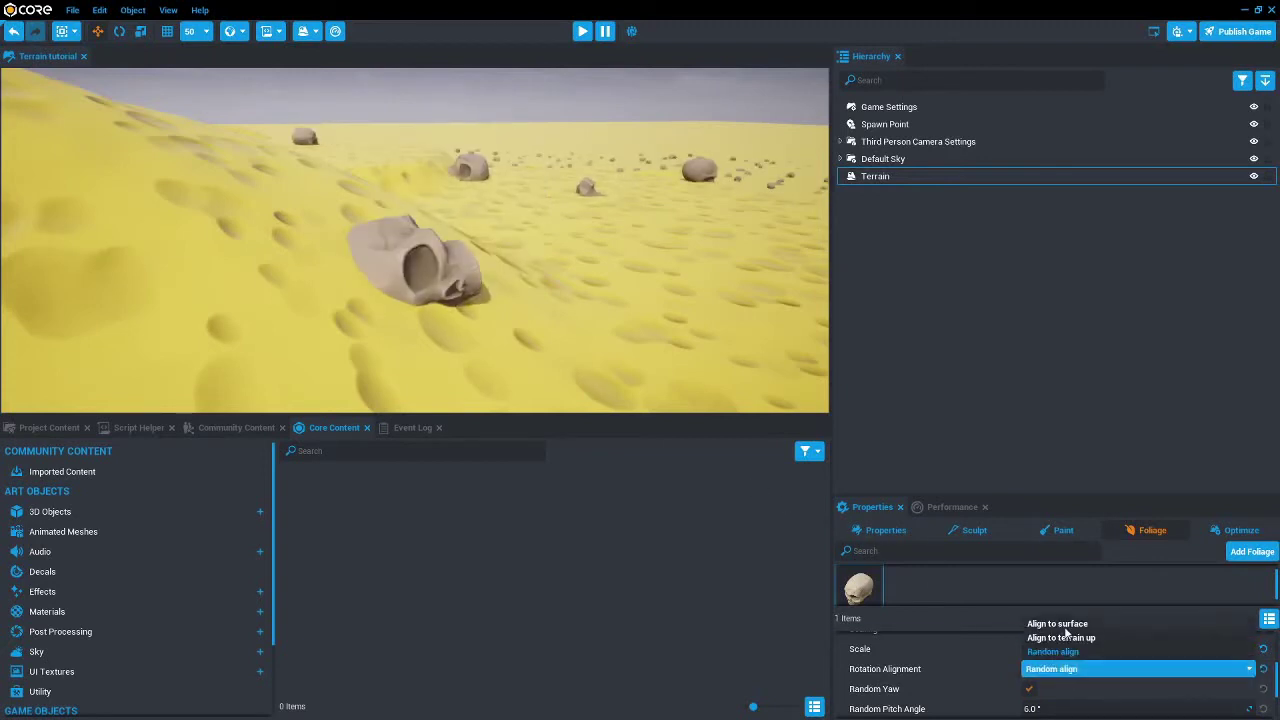
pyautogui.click(1060, 619)
# Step: Turn off shadow casting for the skull foliage
pyautogui.scroll(-1, 1094, 681)
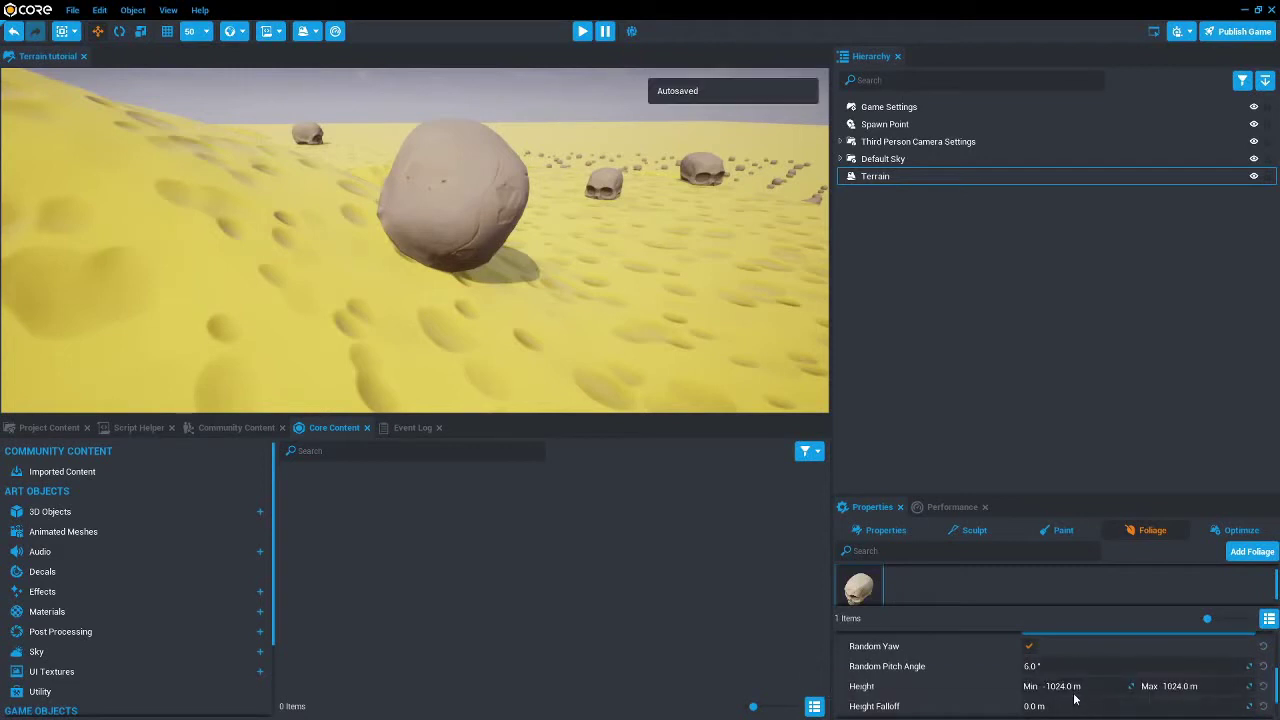
pyautogui.scroll(-1, 1066, 688)
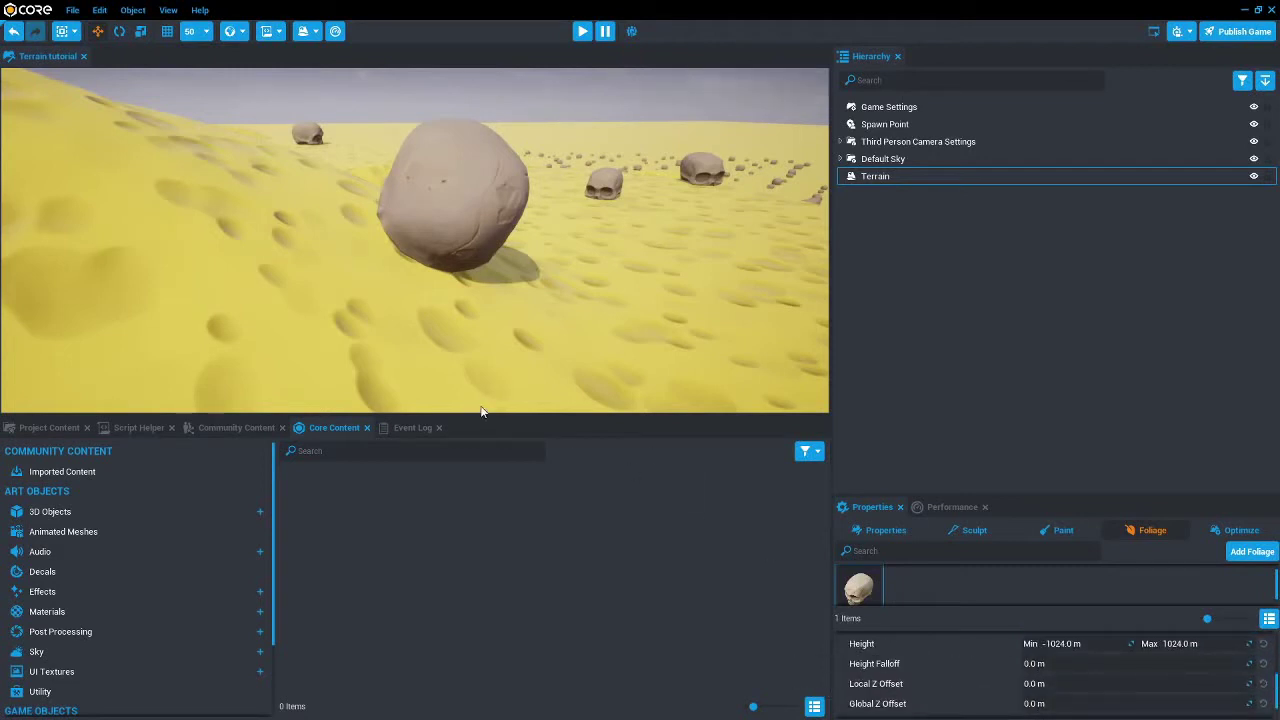
pyautogui.moveTo(537, 322); pyautogui.dragTo(713, 369, button='right')
pyautogui.press('w')
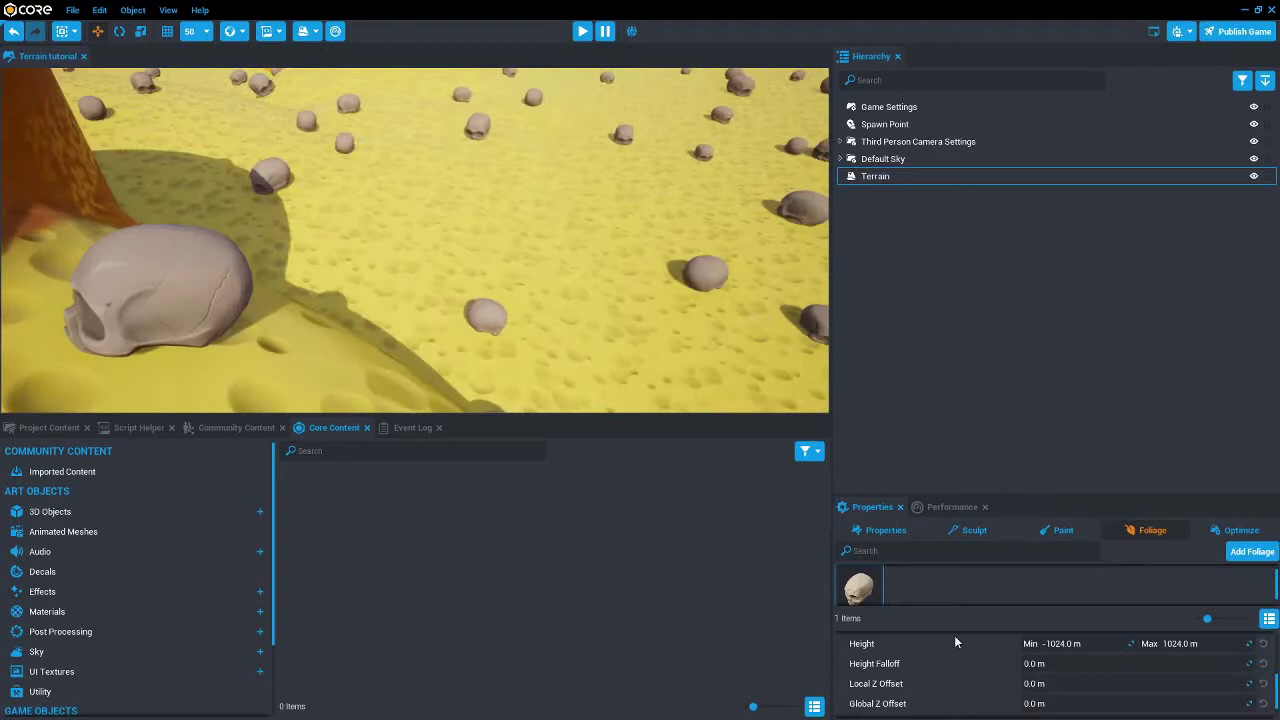
pyautogui.scroll(-2, 960, 643)
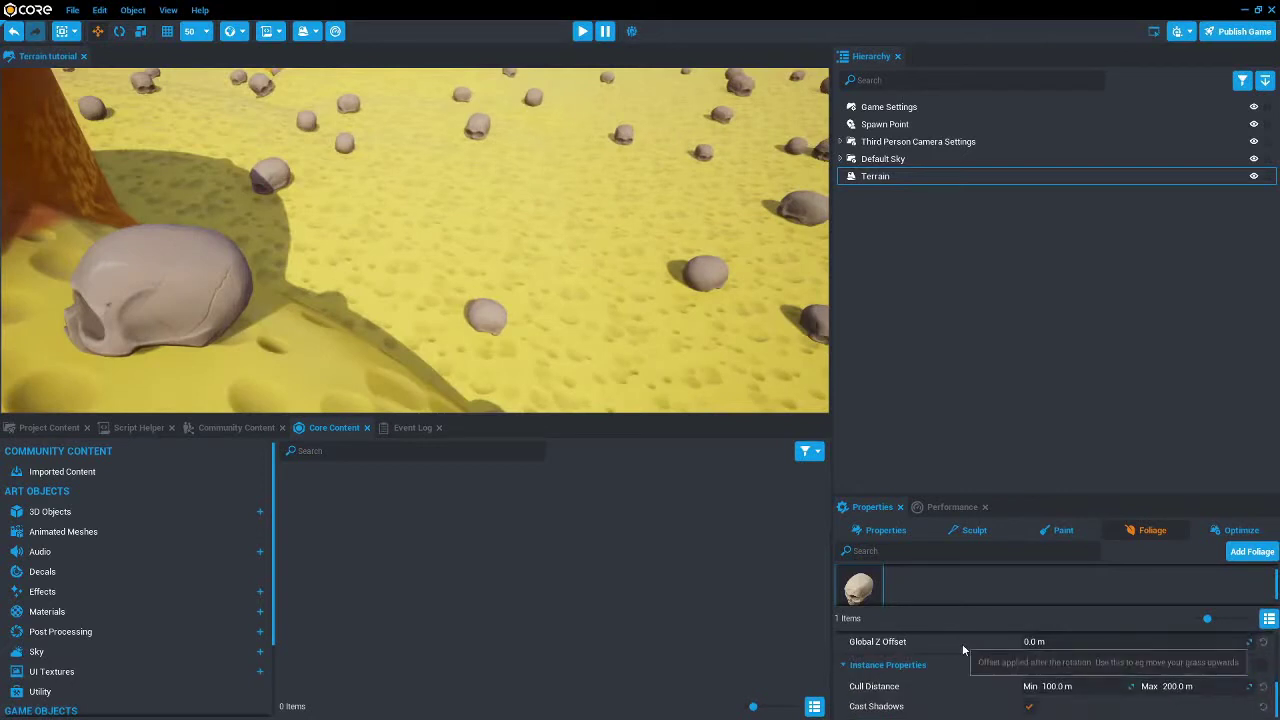
pyautogui.click(1033, 708)
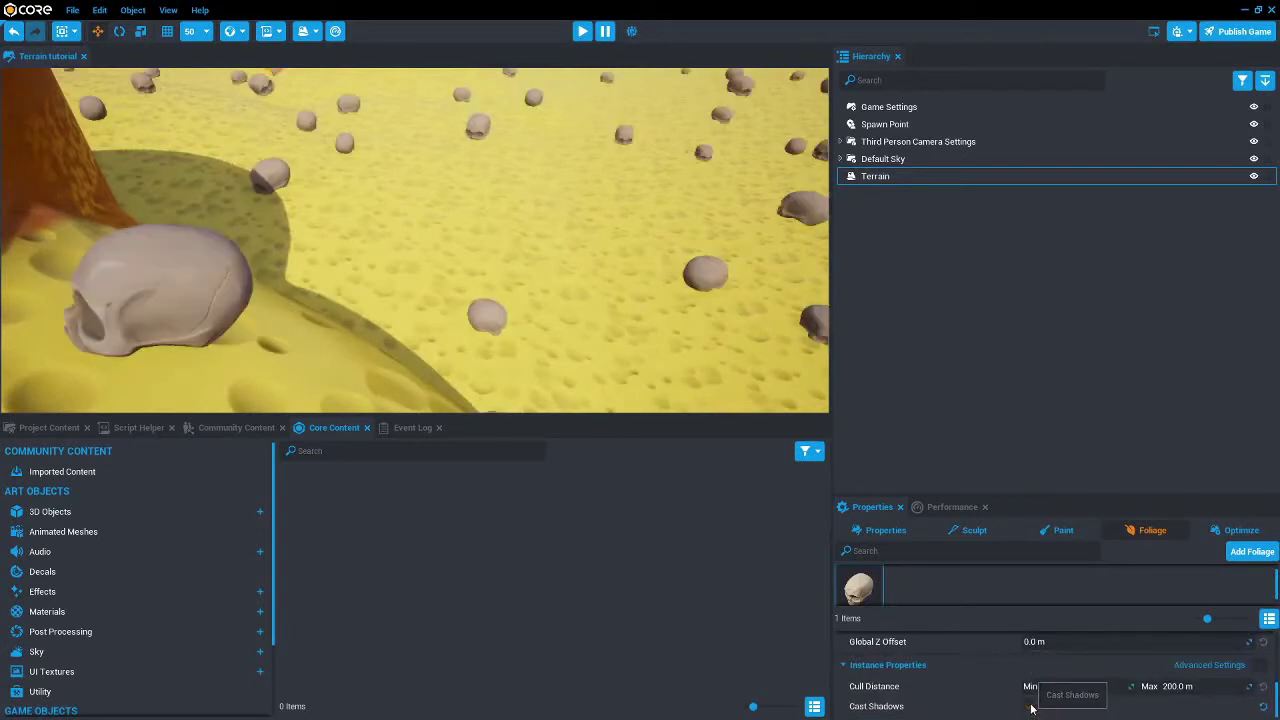
# Step: Set the skull foliage's maximum ground slope angle to 180° and inspect the skulls around the steep orange cliff
pyautogui.scroll(5, 1062, 698)
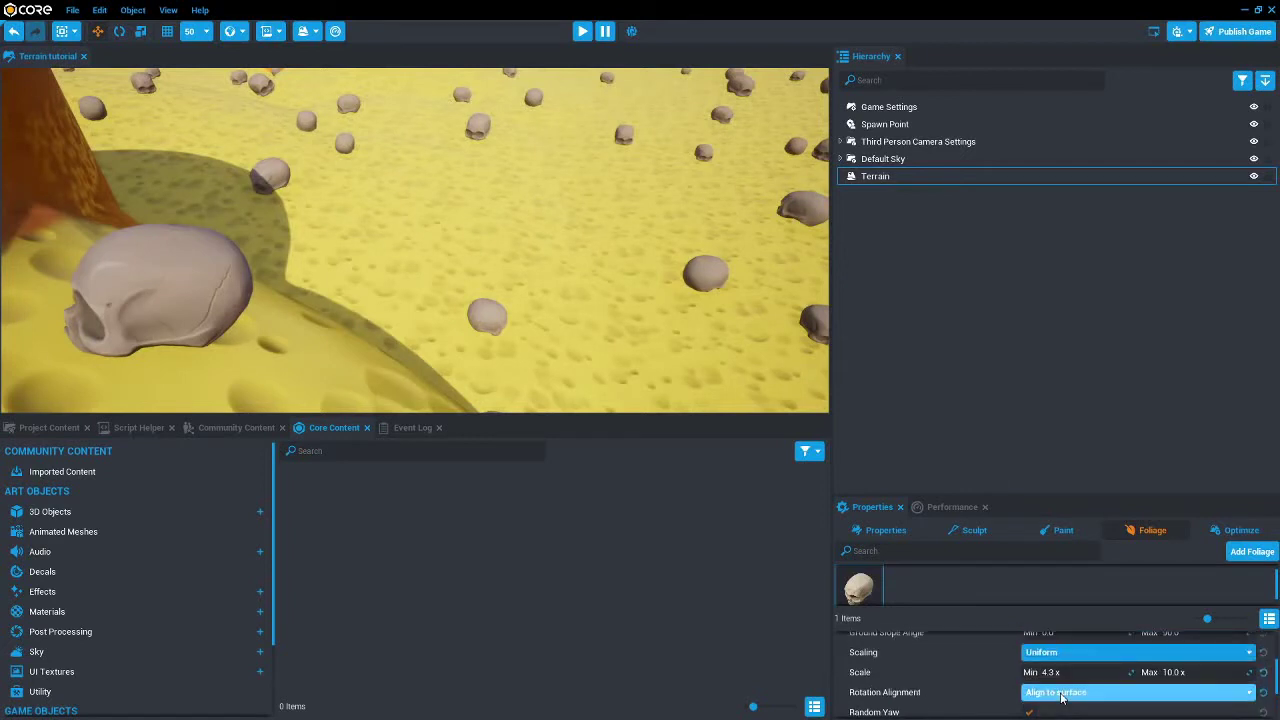
pyautogui.scroll(-2, 1062, 698)
pyautogui.scroll(-1, 1062, 698)
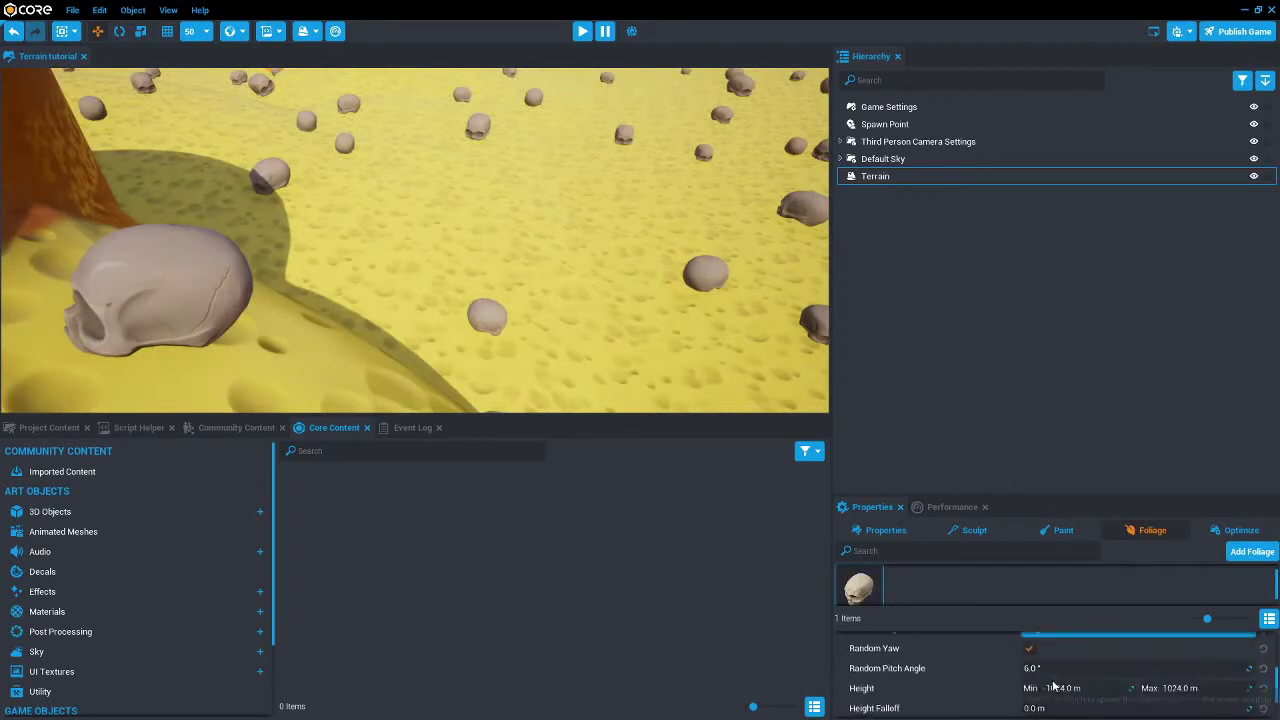
pyautogui.scroll(3, 1040, 668)
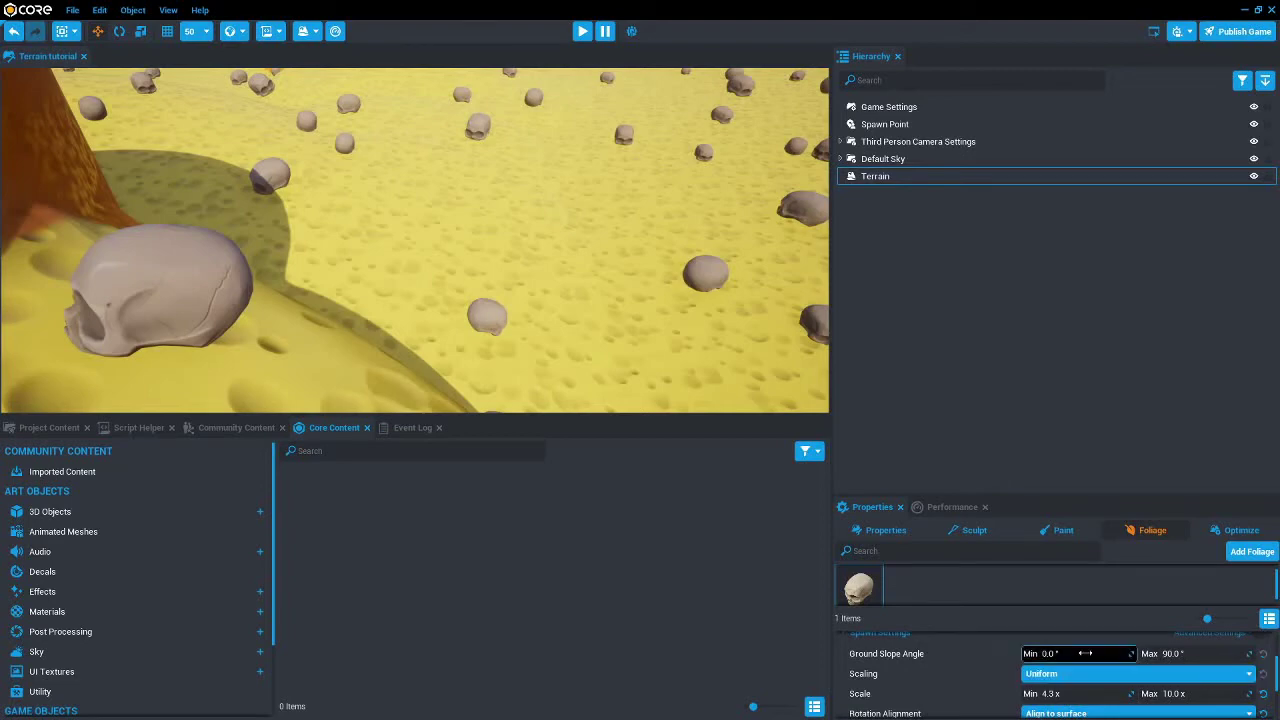
pyautogui.moveTo(1168, 654); pyautogui.dragTo(1270, 654)
pyautogui.moveTo(332, 288); pyautogui.dragTo(46, 249, button='right')
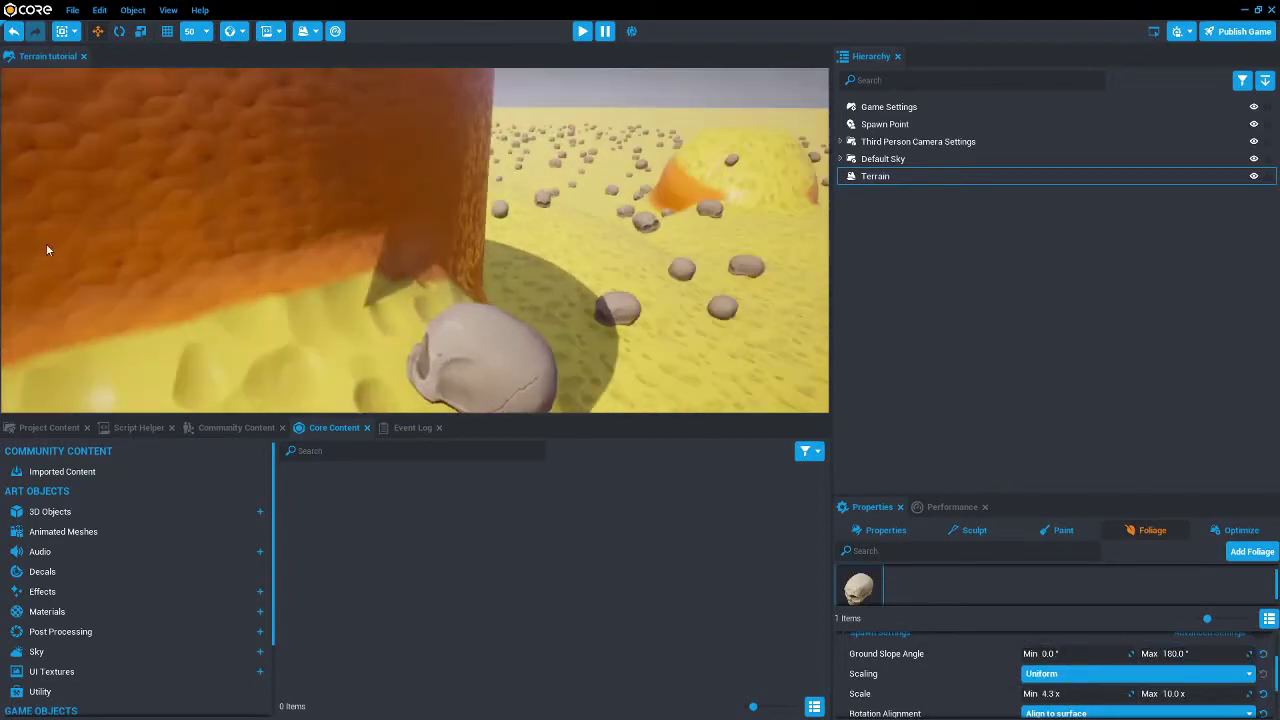
pyautogui.moveTo(325, 245); pyautogui.dragTo(284, 217, button='right')
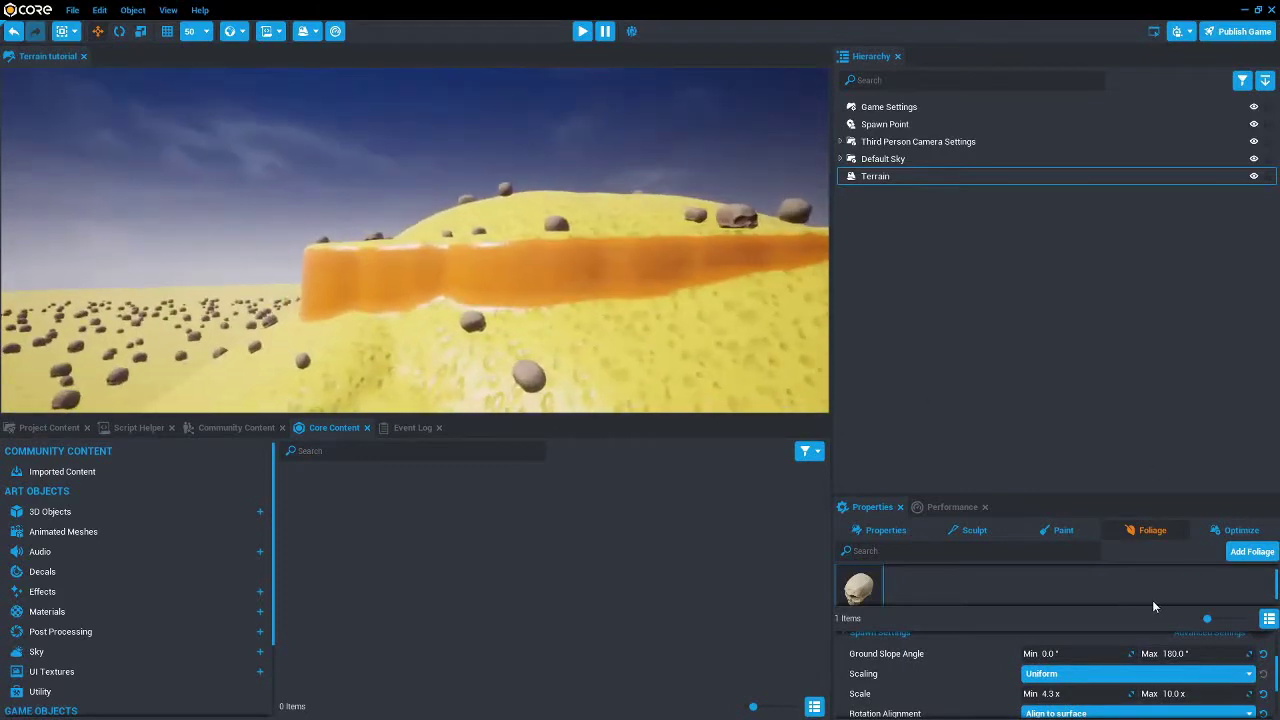
# Step: Try the fourth, pale blue material channel for the skull foliage and return it to the first, white channel
pyautogui.scroll(5, 1134, 665)
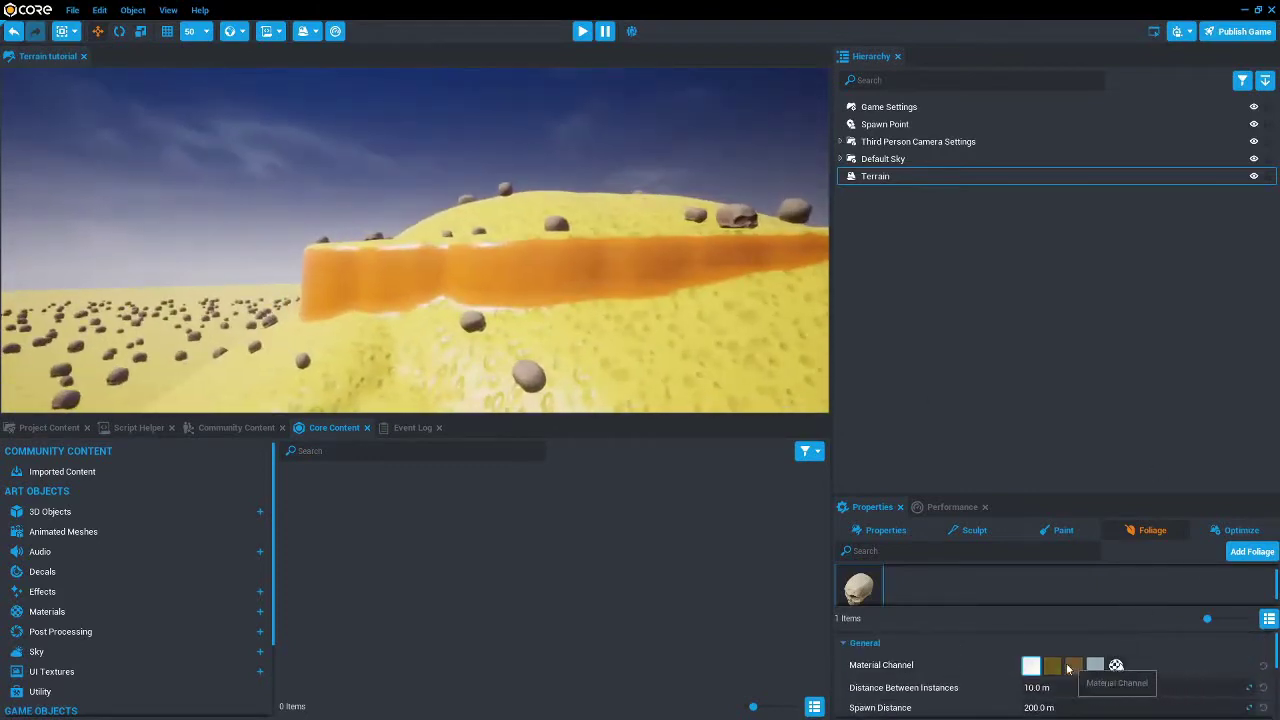
pyautogui.moveTo(561, 254); pyautogui.dragTo(628, 418, button='right')
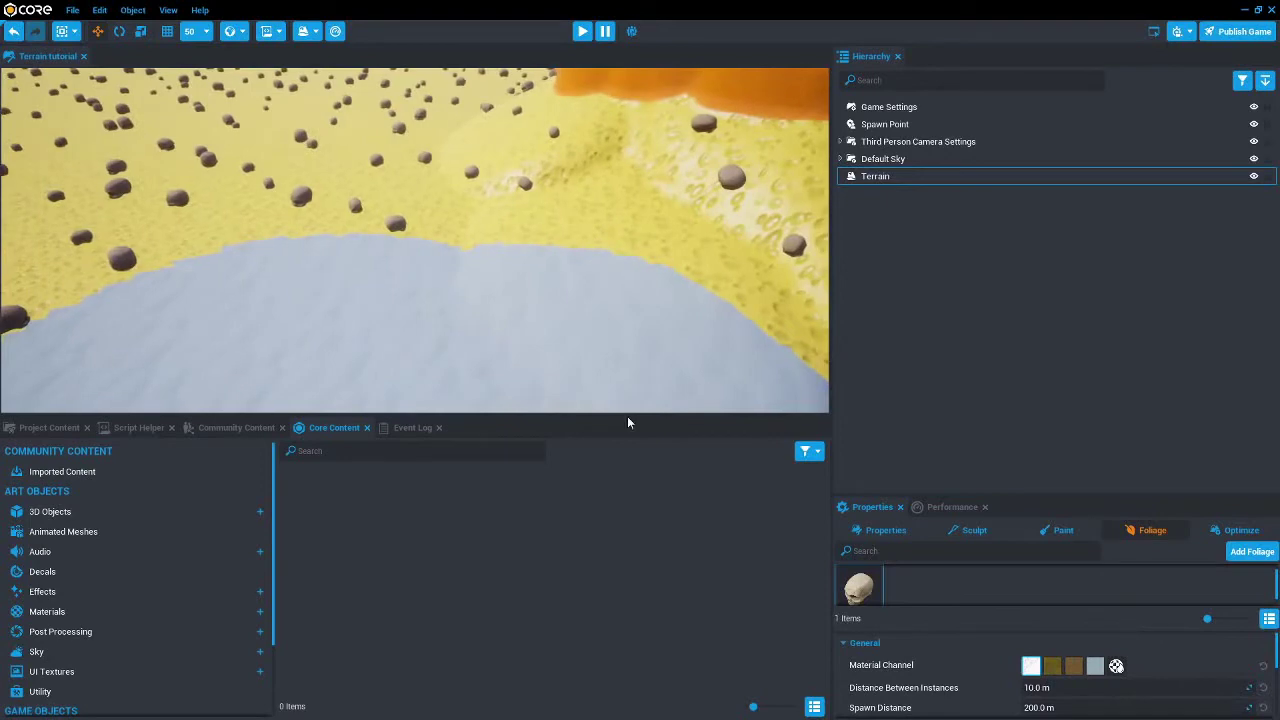
pyautogui.click(1095, 667)
pyautogui.moveTo(440, 310); pyautogui.dragTo(523, 324, button='right')
pyautogui.press('w')
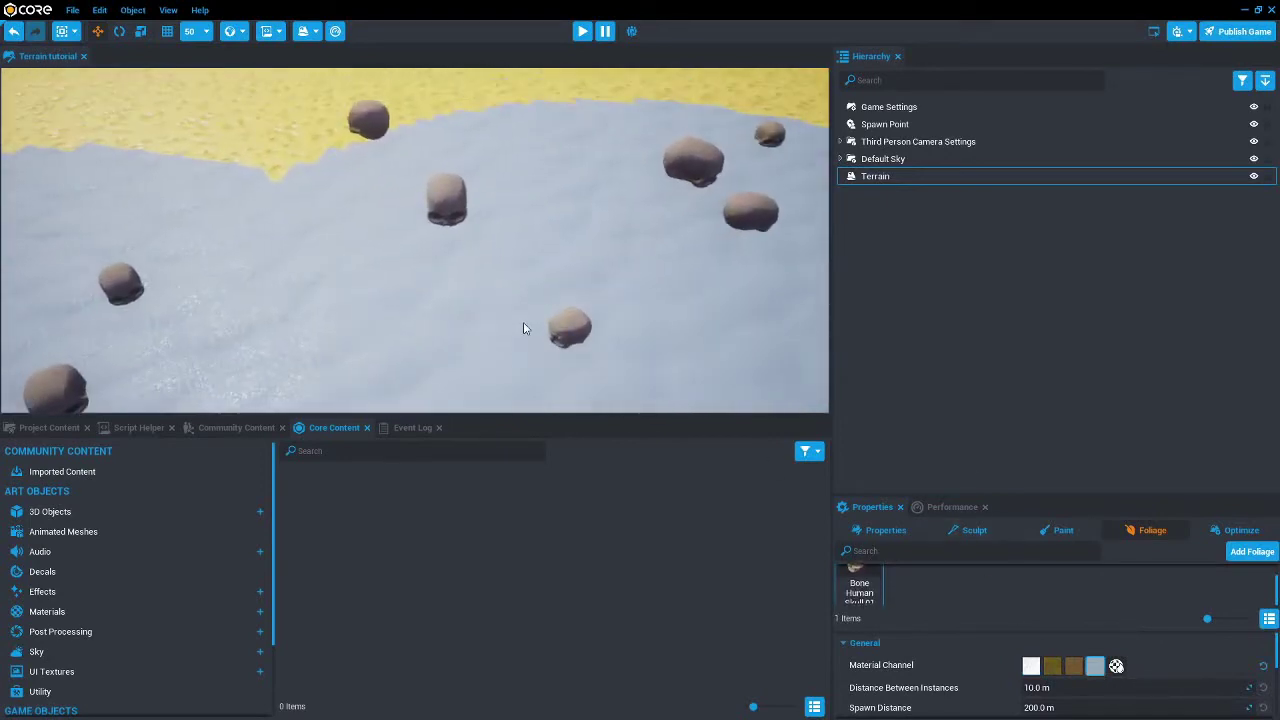
pyautogui.click(1033, 666)
# Step: Add Bone Human Skull Pile 02 as a second foliage and set its distance between instances to about 16.9 m
pyautogui.click(1251, 551)
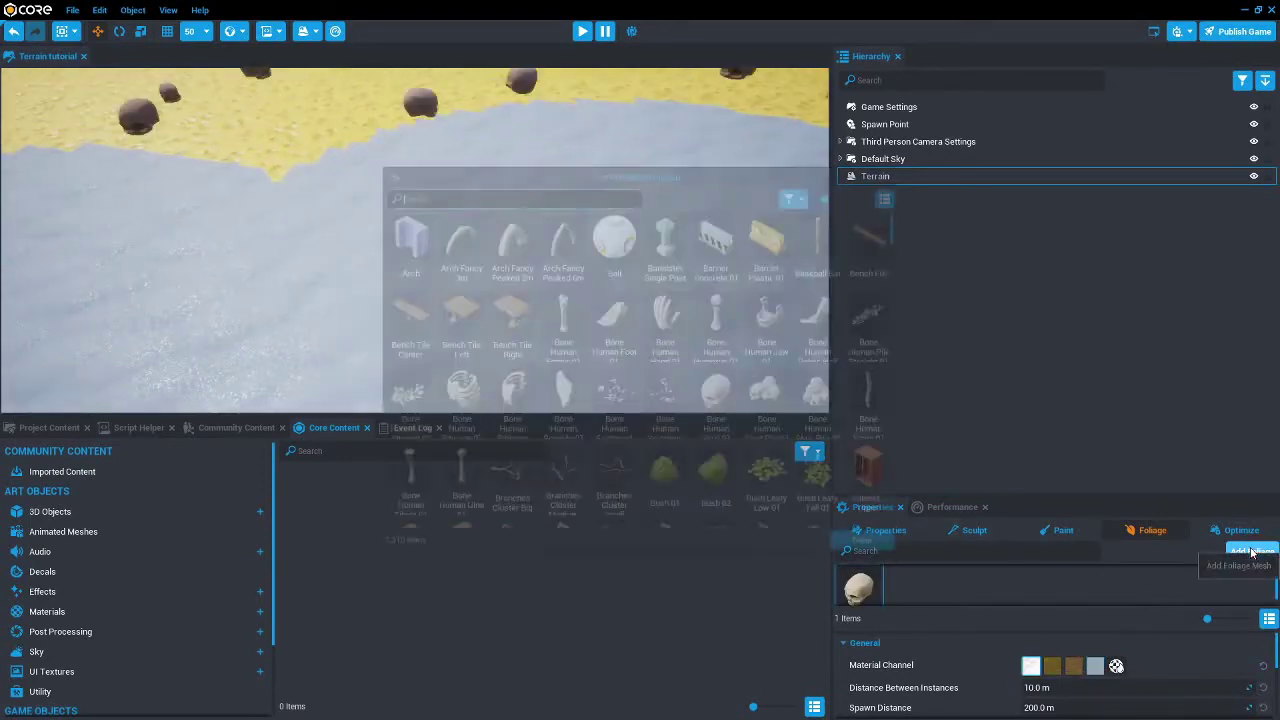
pyautogui.scroll(-2, 797, 352)
pyautogui.click(773, 300)
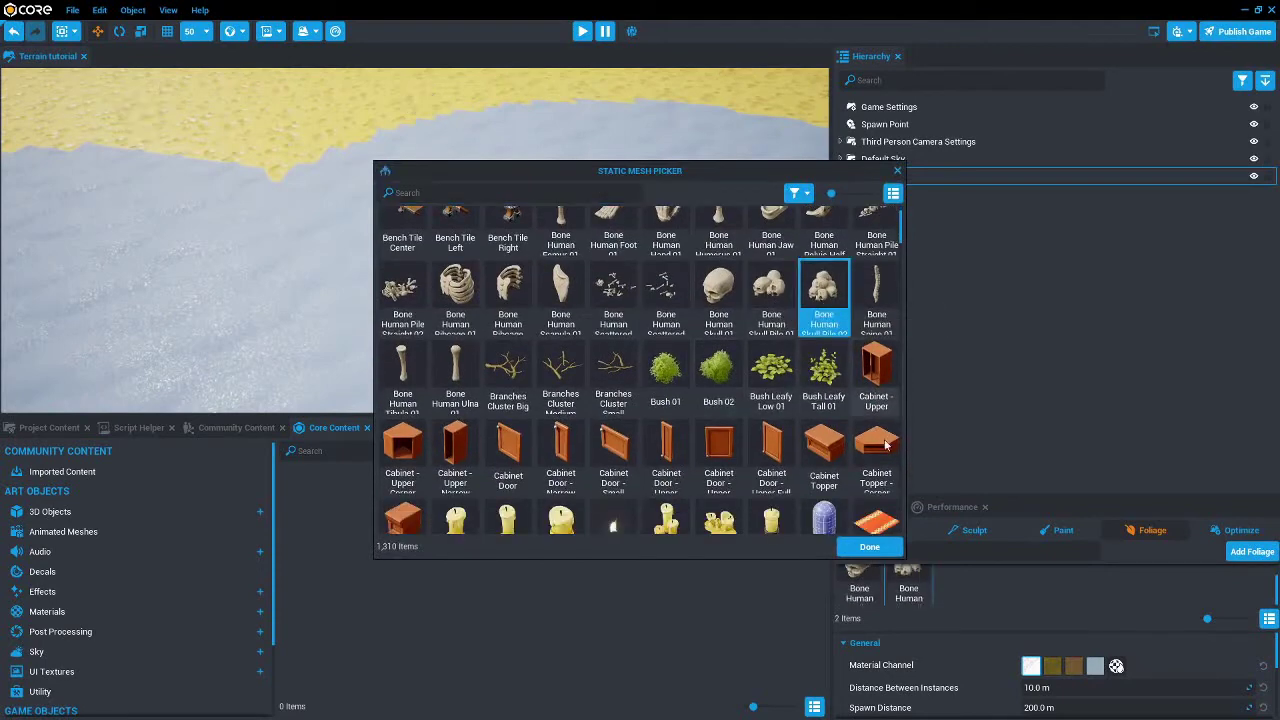
pyautogui.click(869, 546)
pyautogui.scroll(-1, 1085, 669)
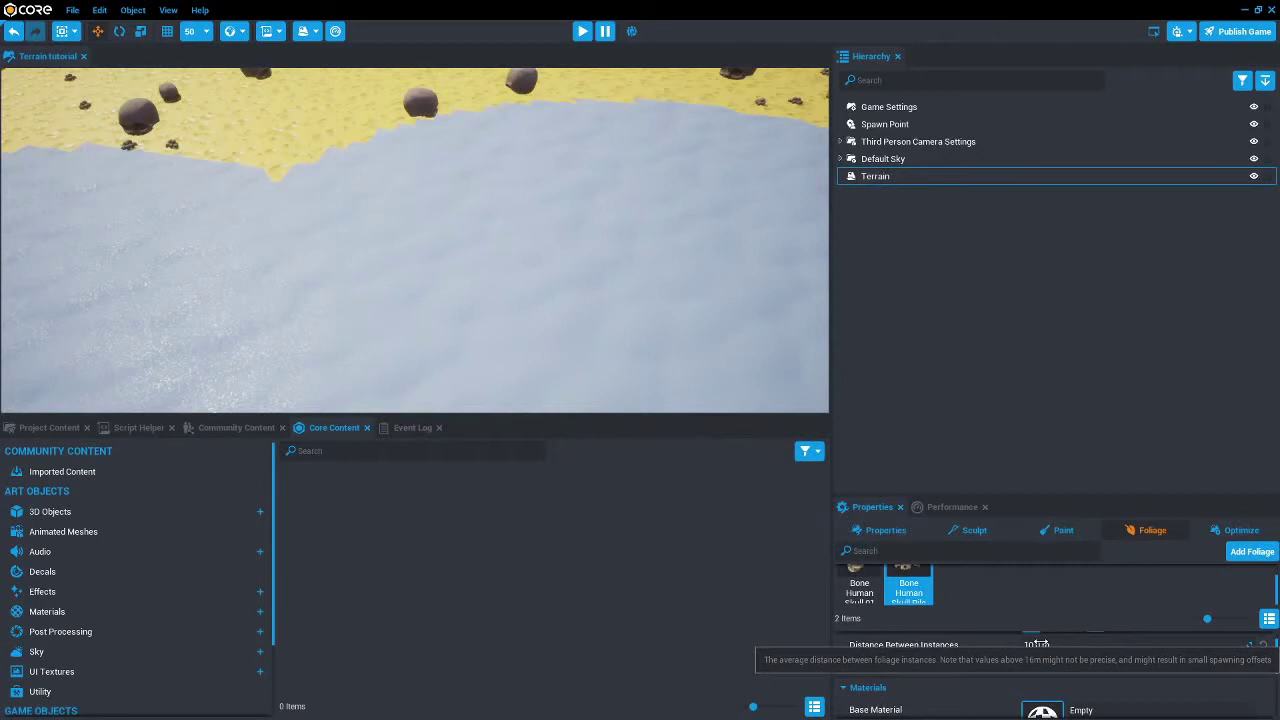
pyautogui.moveTo(1037, 645); pyautogui.dragTo(1060, 645)
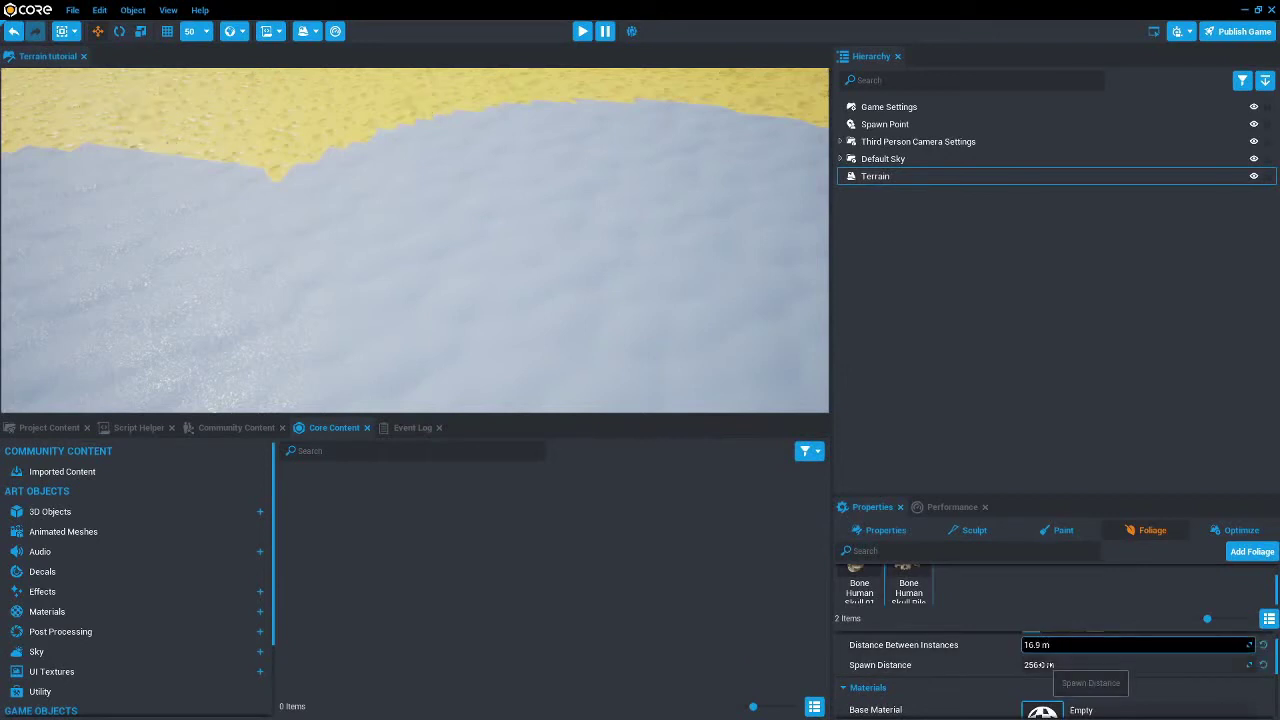
# Step: Set the skull piles' uniform scale to a minimum of 1.9 and a maximum of 100 with Random align rotation, and inspect them
pyautogui.scroll(-5, 1043, 665)
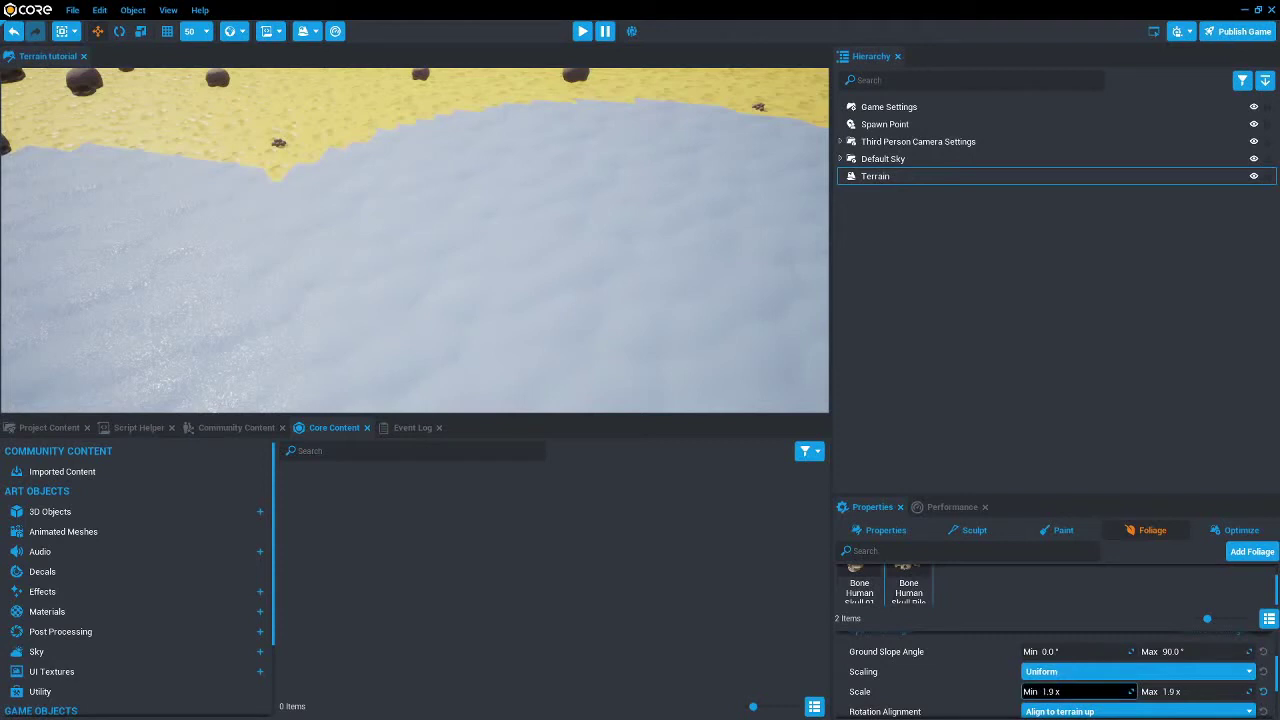
pyautogui.moveTo(1163, 693); pyautogui.dragTo(1215, 693)
pyautogui.click(1187, 711)
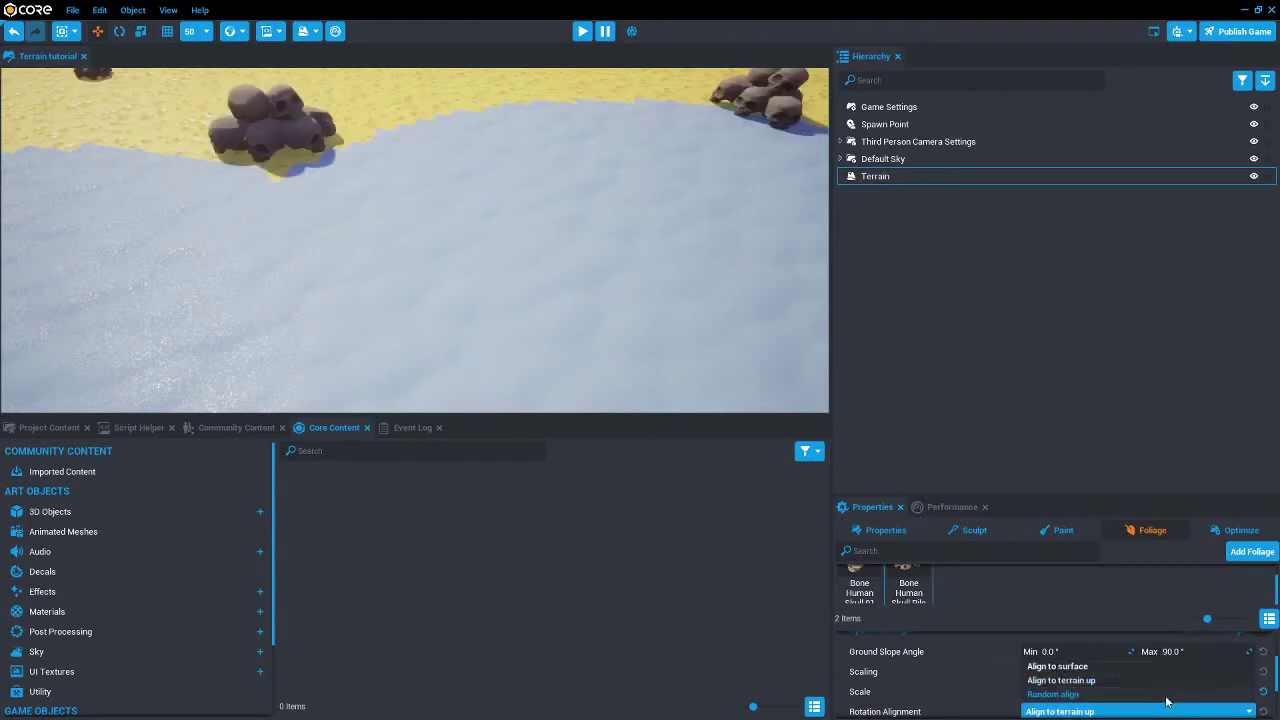
pyautogui.click(1168, 700)
pyautogui.click(1177, 692)
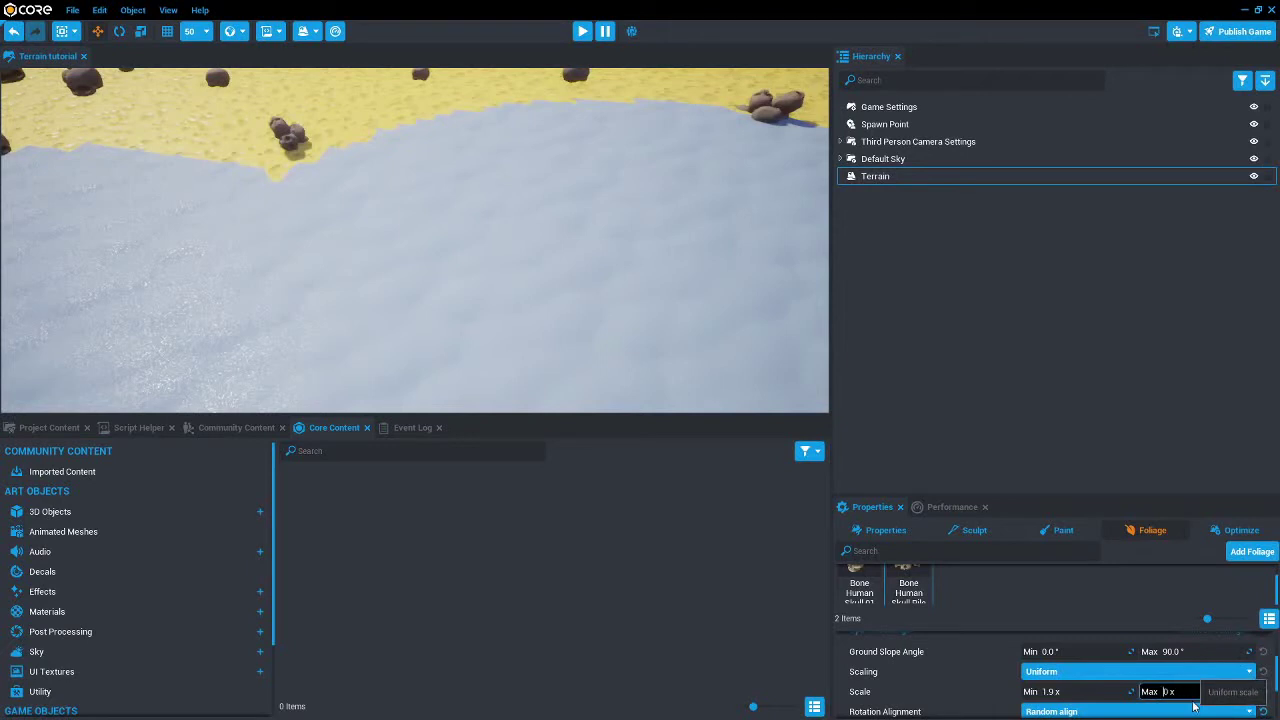
pyautogui.press('Return')
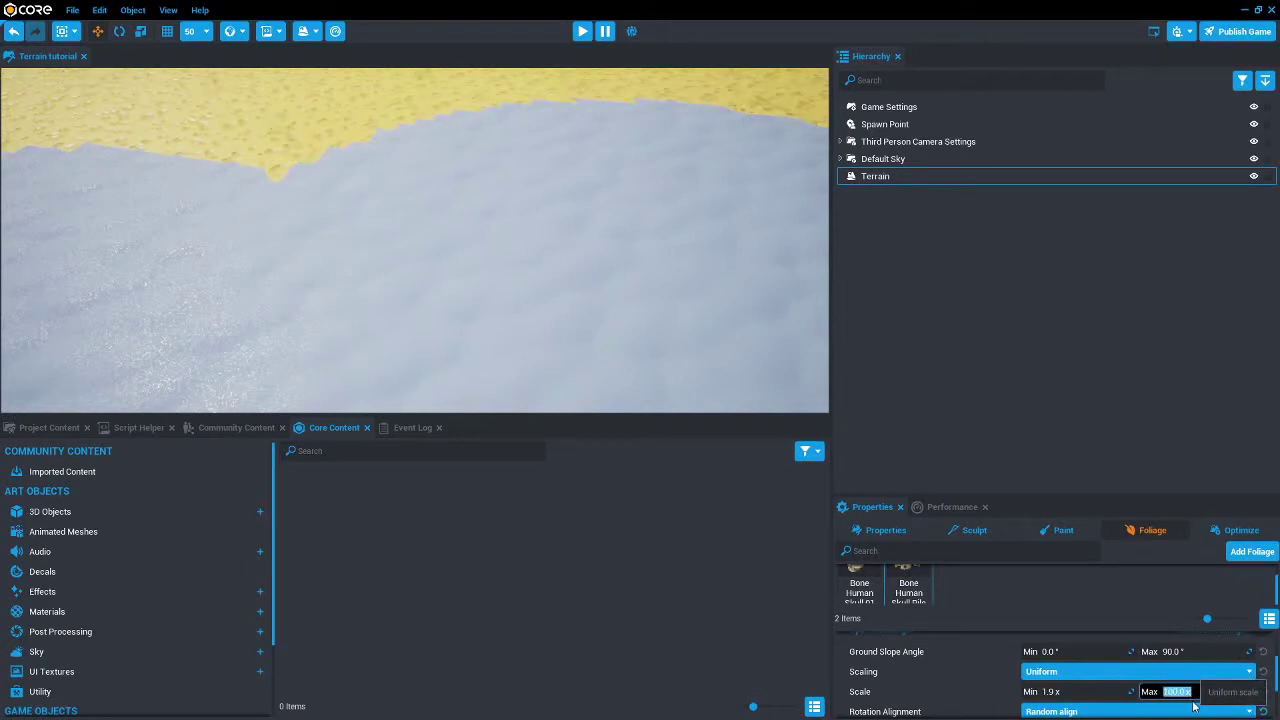
pyautogui.moveTo(580, 297); pyautogui.dragTo(204, 316, button='right')
pyautogui.press('s')
pyautogui.scroll(-10, 631, 248)
pyautogui.press('w')
pyautogui.press('w')
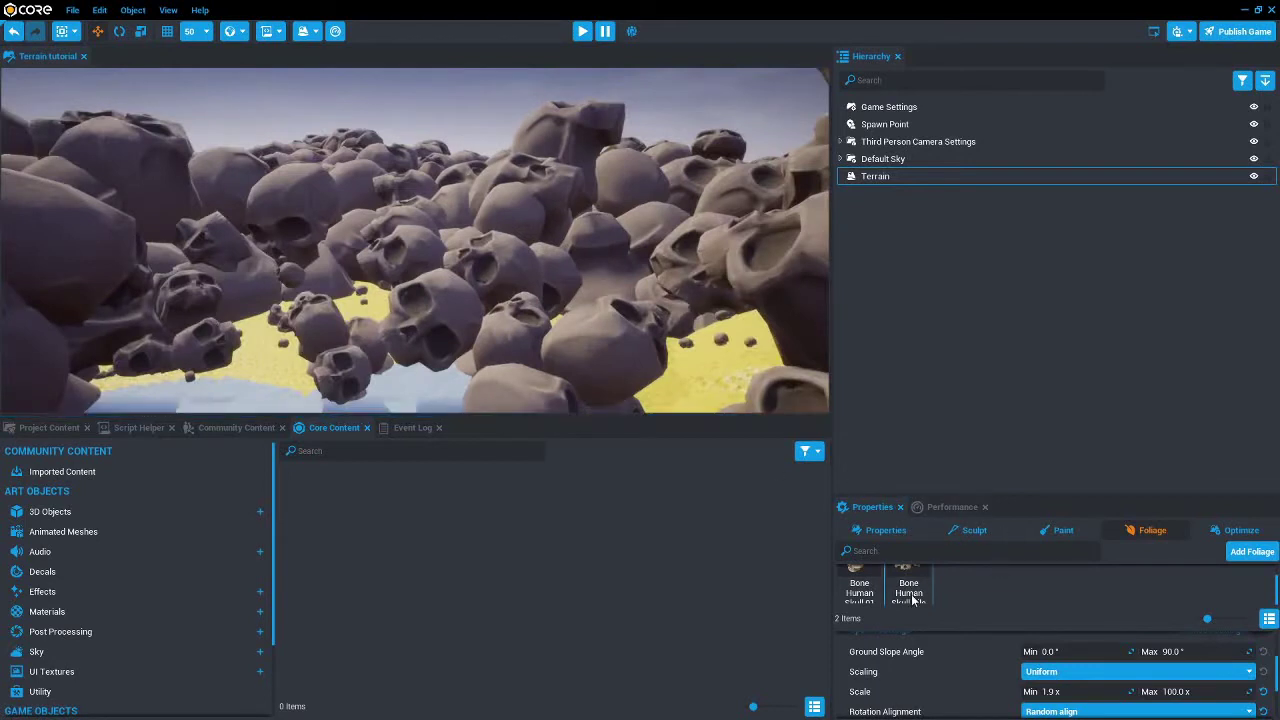
# Step: Add the Ball mesh as a third terrain foliage alongside the skulls and skull piles
pyautogui.rightClick(912, 599)
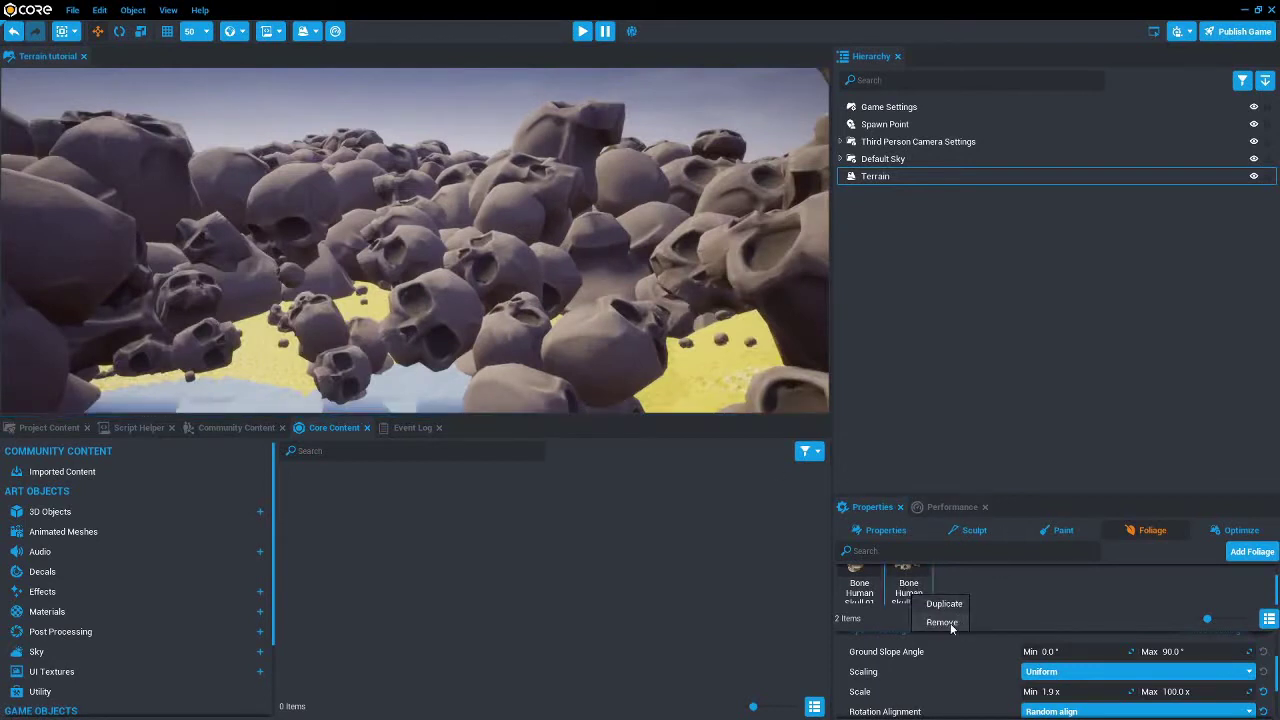
pyautogui.click(1058, 588)
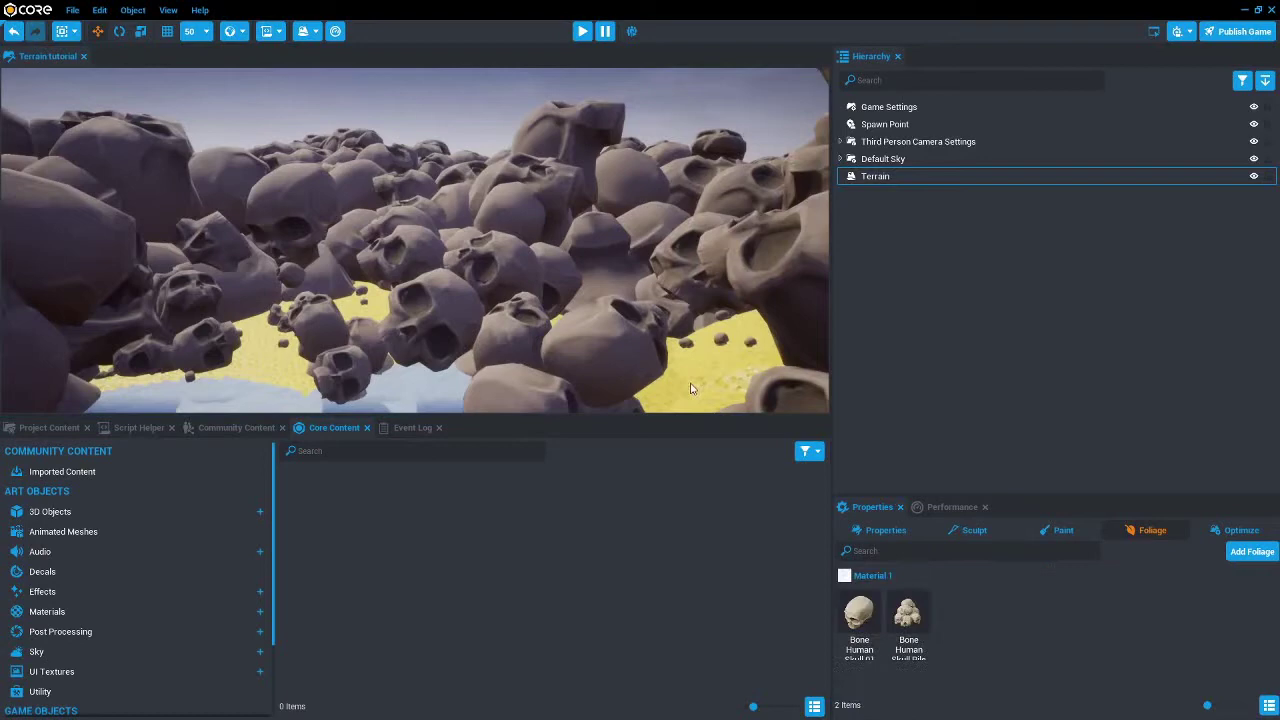
pyautogui.moveTo(692, 388); pyautogui.dragTo(329, 363, button='right')
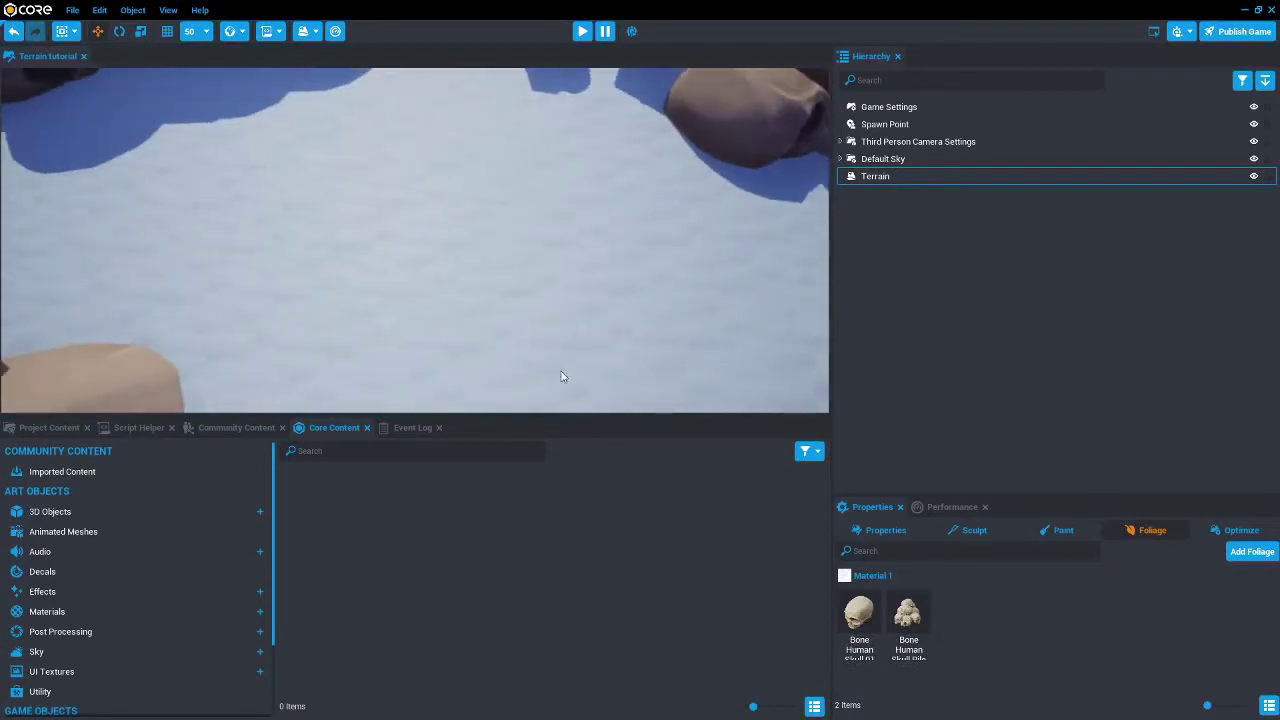
pyautogui.moveTo(561, 376); pyautogui.dragTo(483, 263, button='right')
pyautogui.click(1252, 552)
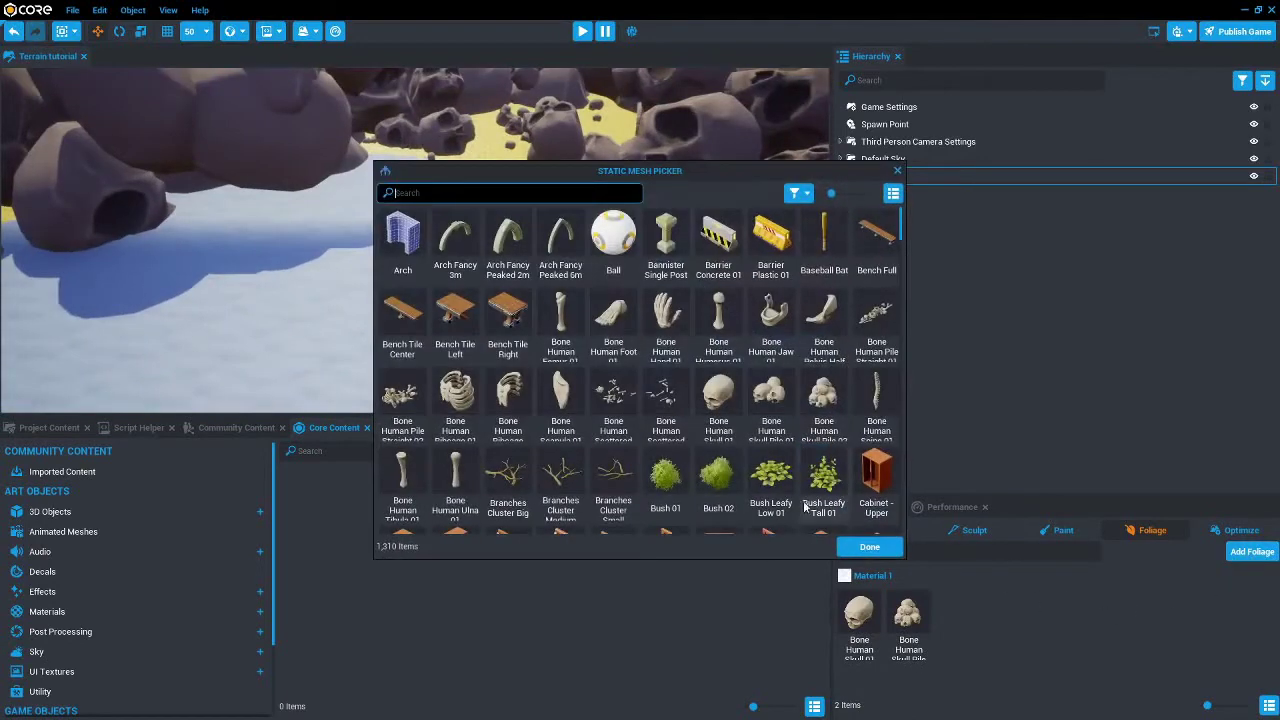
pyautogui.click(613, 240)
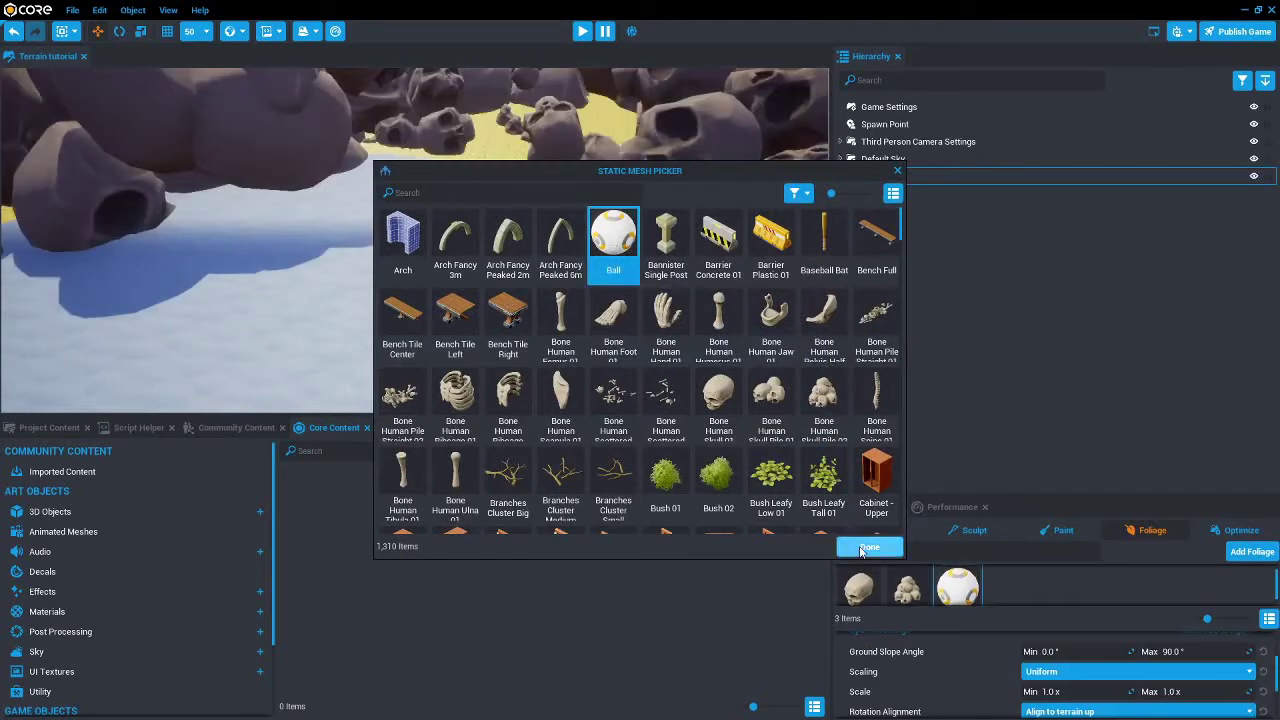
pyautogui.click(869, 546)
# Step: Try the pale blue material channel for the Ball foliage, and switch it to the checkered modifier channel instead
pyautogui.scroll(5, 1112, 665)
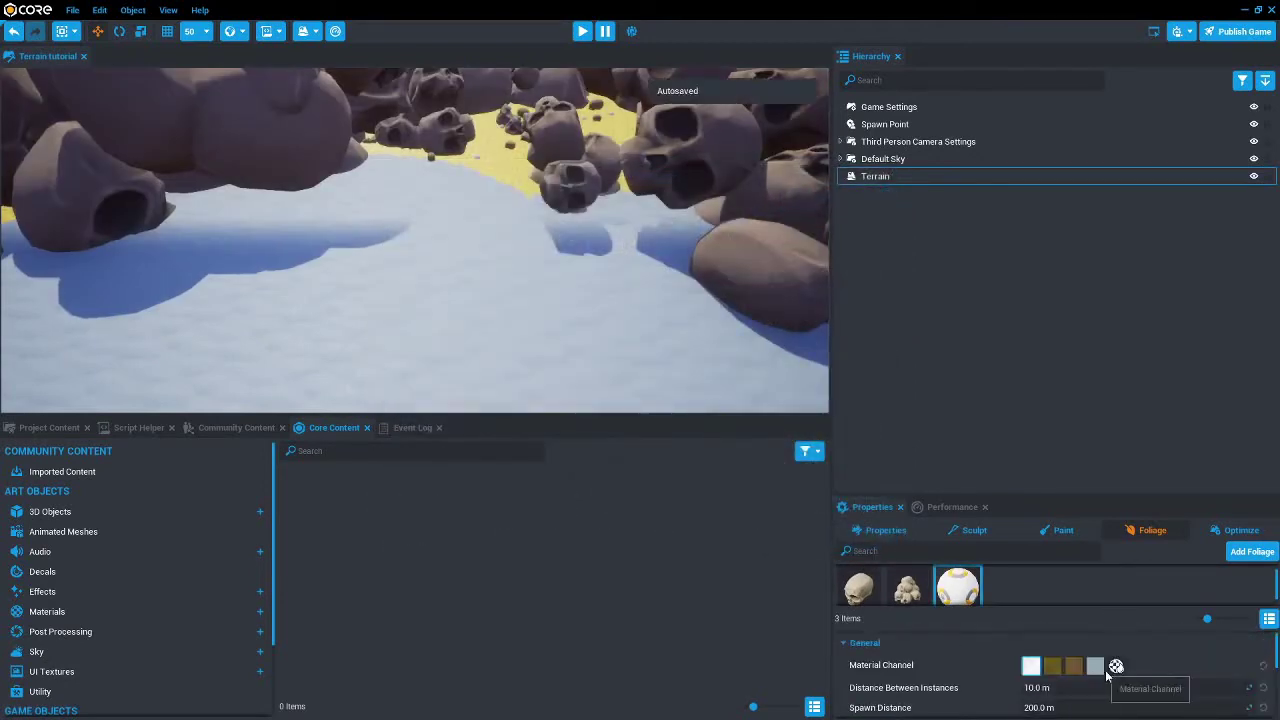
pyautogui.click(1095, 667)
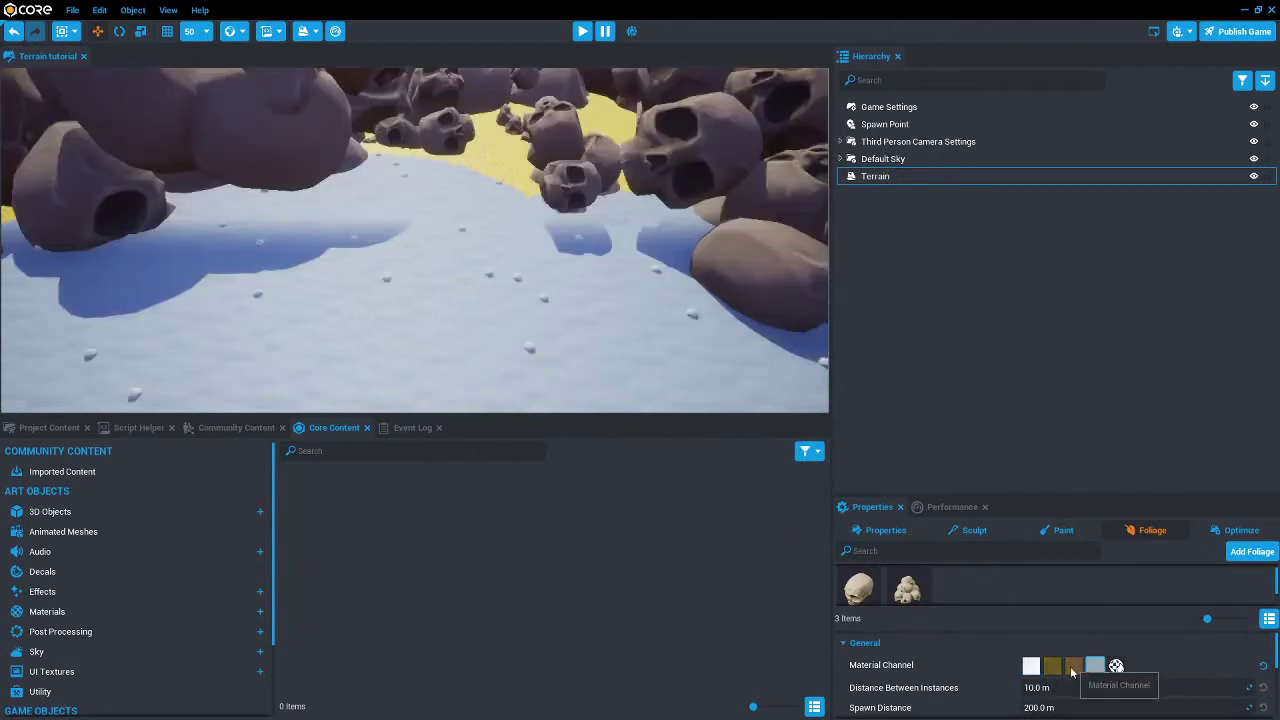
pyautogui.scroll(10, 471, 279)
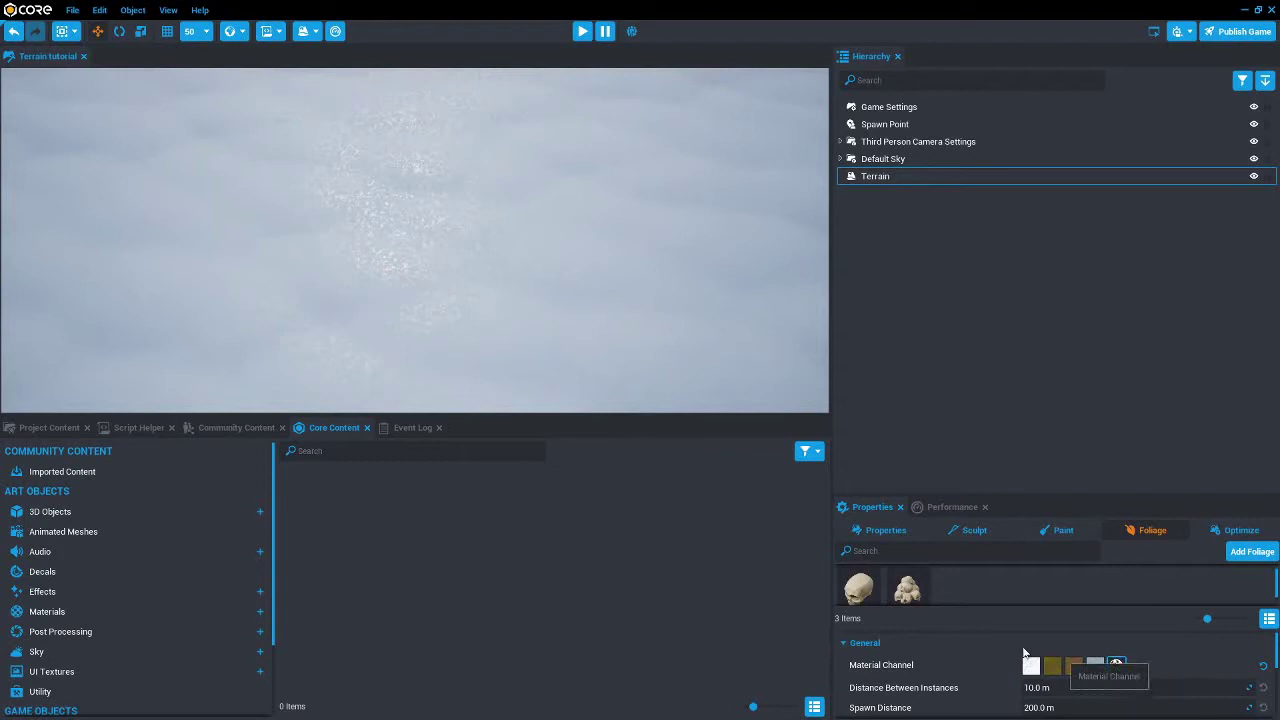
pyautogui.moveTo(480, 300); pyautogui.dragTo(680, 370, button='right')
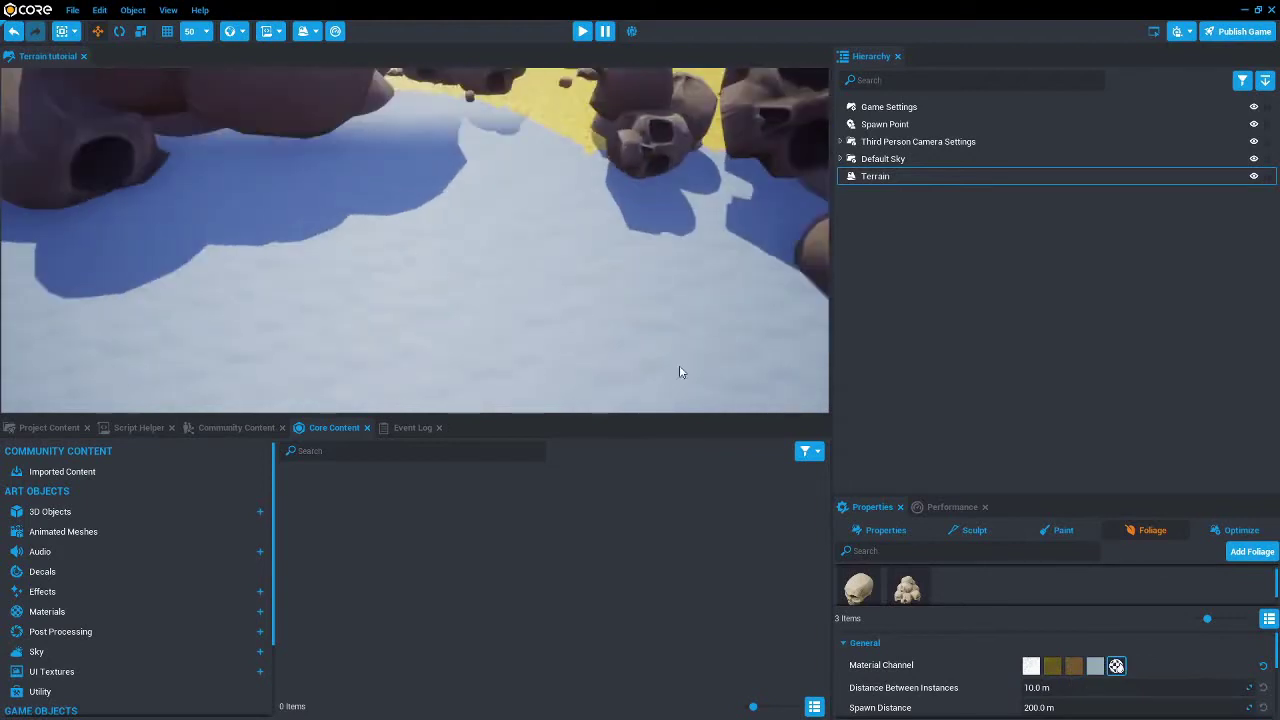
# Step: Paint a patch of the checkered foliage modifier on the pale blue ground between the skull piles and inspect the balls there
pyautogui.click(1037, 531)
pyautogui.click(982, 653)
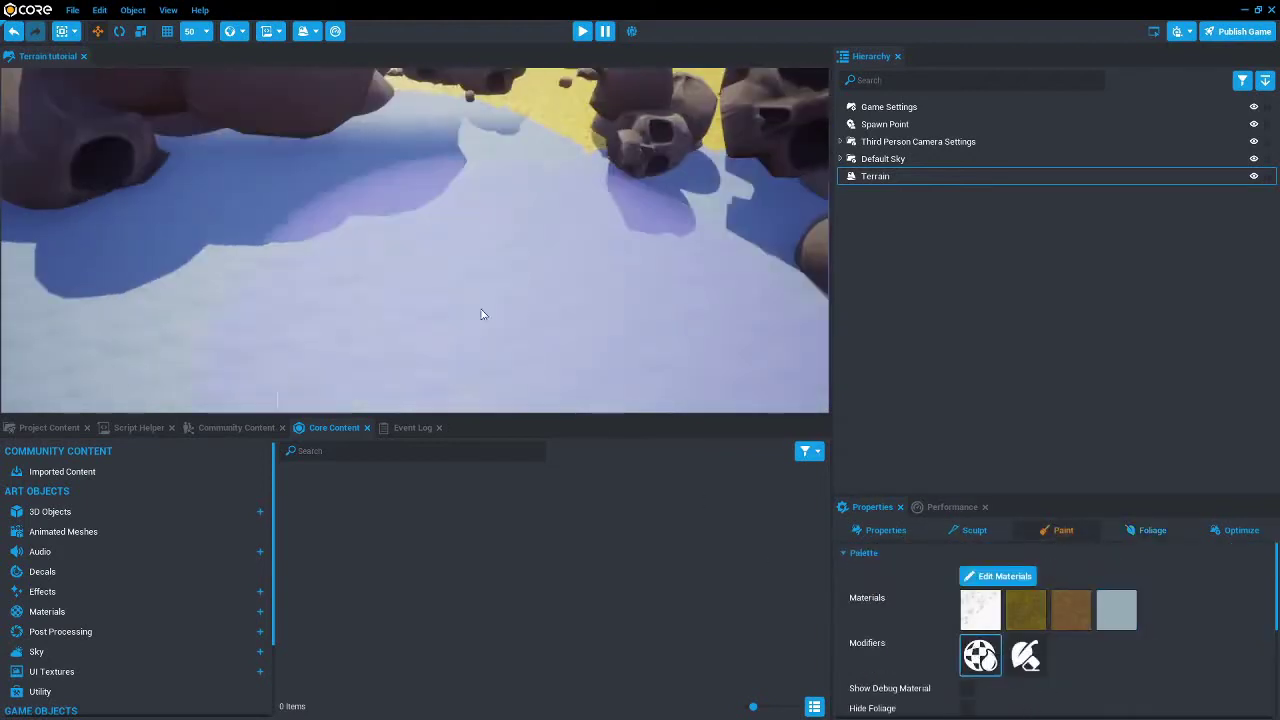
pyautogui.moveTo(440, 260)
pyautogui.mouseDown(button='right')
pyautogui.moveTo(394, 209)
pyautogui.moveTo(416, 224)
pyautogui.mouseUp(button='right')
pyautogui.moveTo(450, 228)
pyautogui.mouseDown()
pyautogui.moveTo(547, 227)
pyautogui.moveTo(447, 227)
pyautogui.mouseUp()
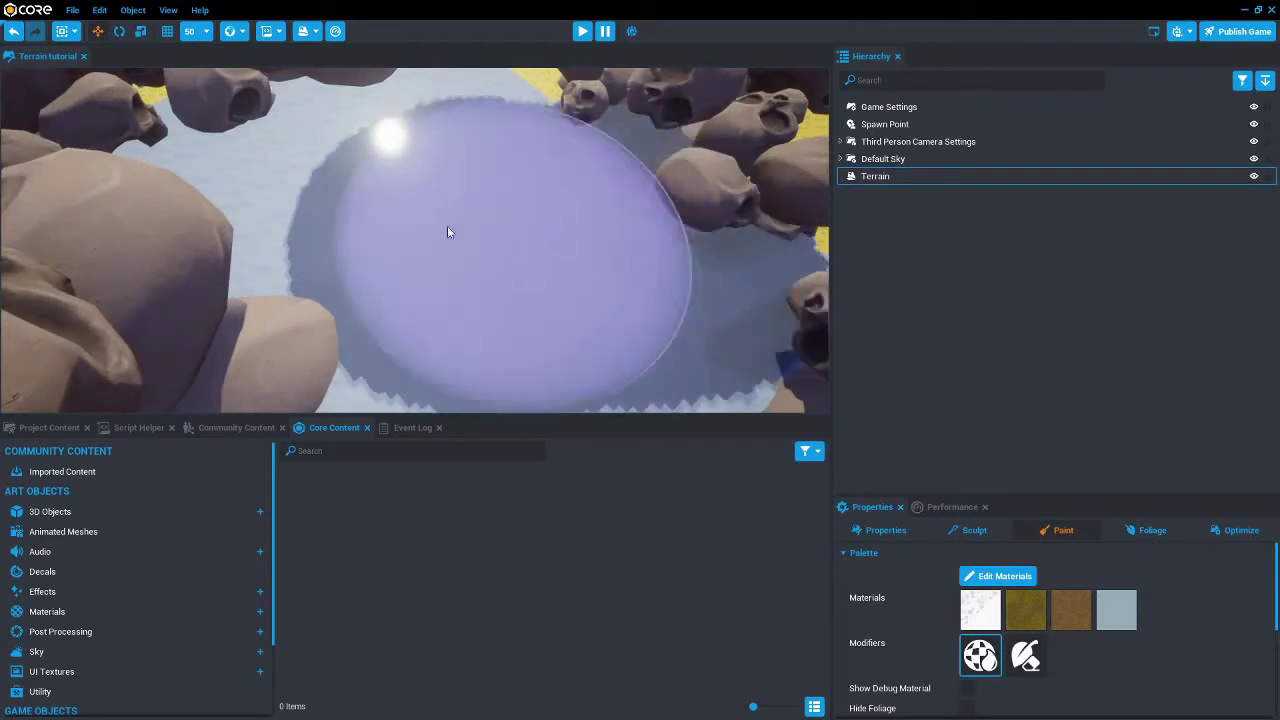
pyautogui.moveTo(447, 227)
pyautogui.mouseDown(button='right')
pyautogui.moveTo(347, 210)
pyautogui.moveTo(790, 237)
pyautogui.mouseUp(button='right')
pyautogui.press('w')
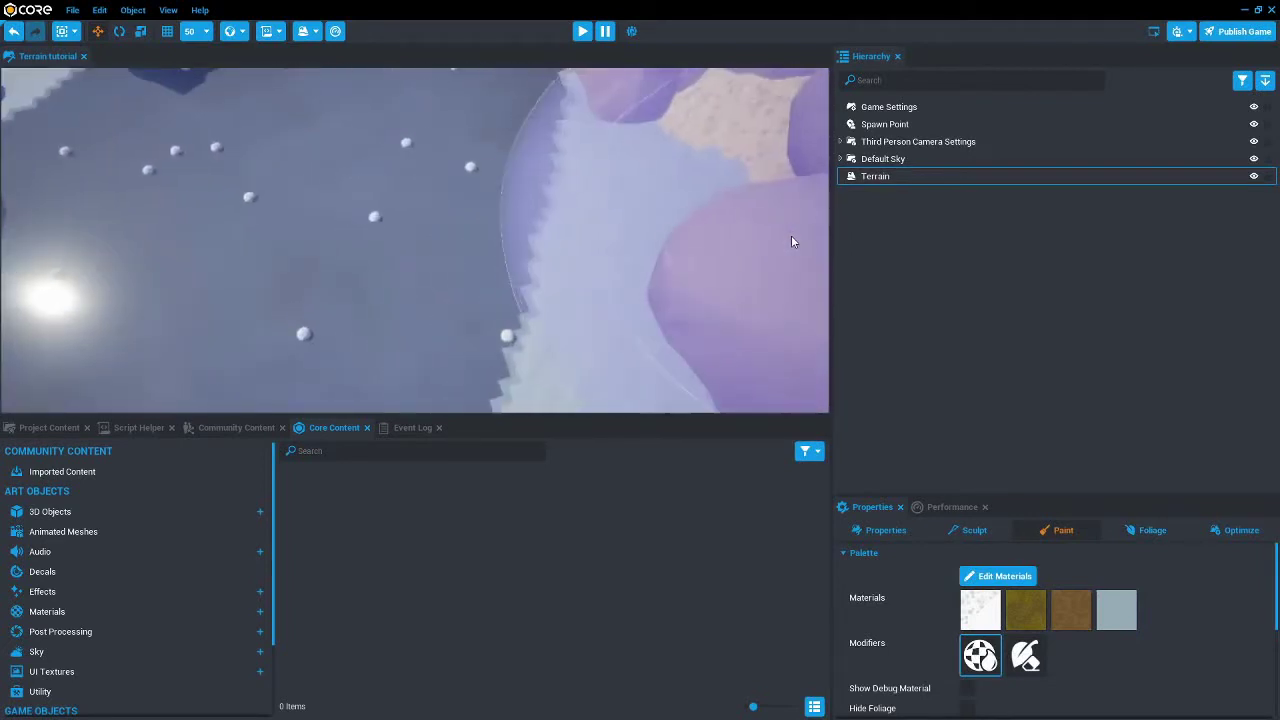
pyautogui.press('a')
# Step: Set the paint brush's falloff type to Linear and extend the checkered modifier patch across the pale blue ground towards the skull piles
pyautogui.scroll(-4, 989, 654)
pyautogui.scroll(-3, 990, 661)
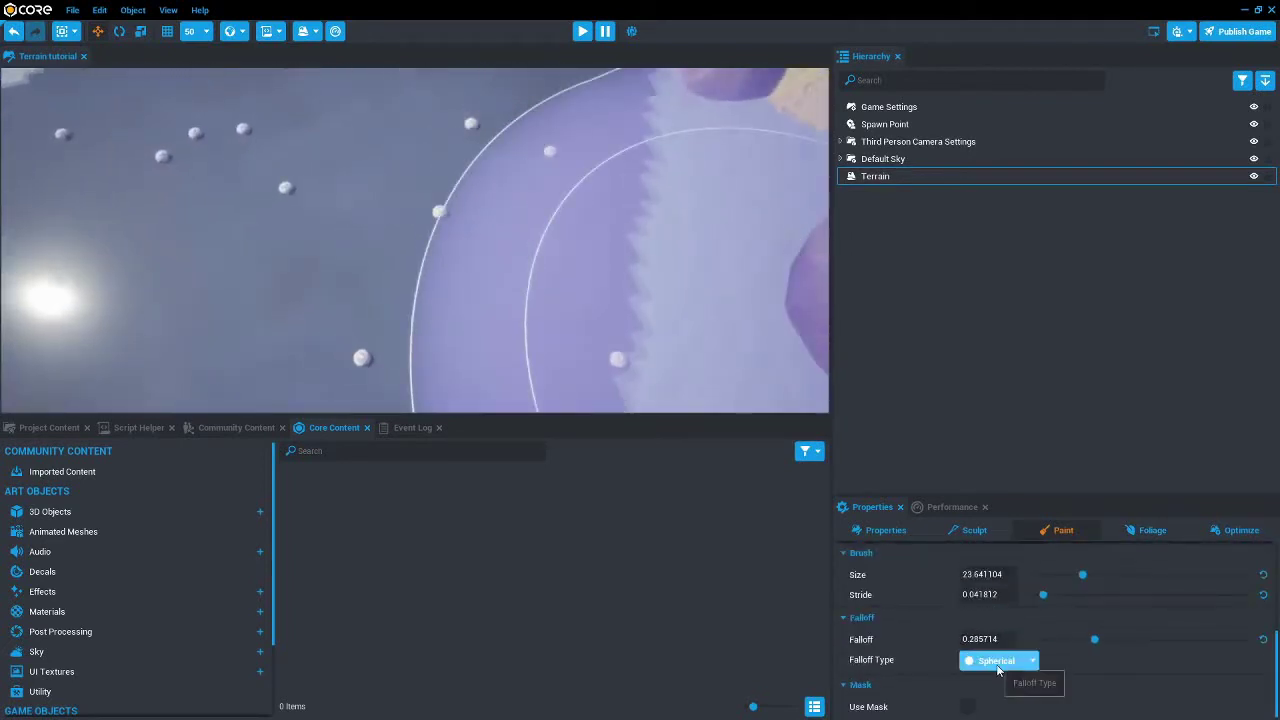
pyautogui.click(992, 580)
pyautogui.scroll(-5, 376, 269)
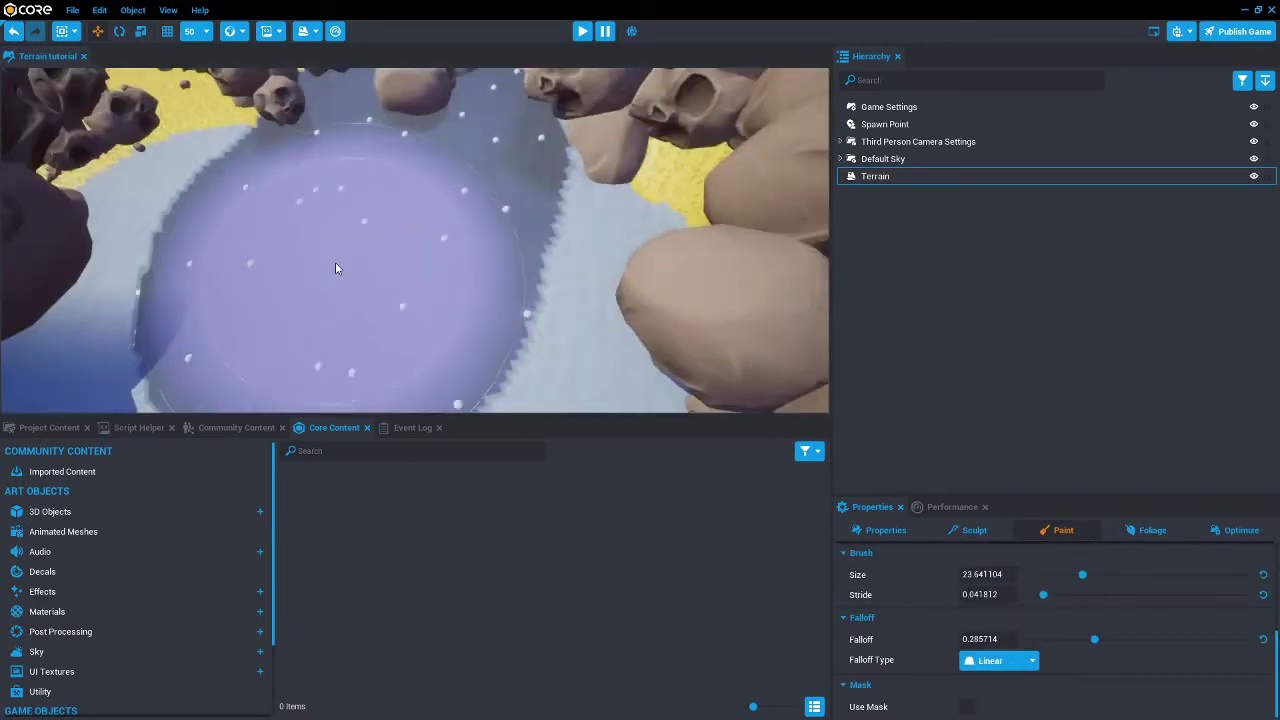
pyautogui.moveTo(437, 227)
pyautogui.mouseDown()
pyautogui.moveTo(485, 252)
pyautogui.moveTo(619, 229)
pyautogui.mouseUp()
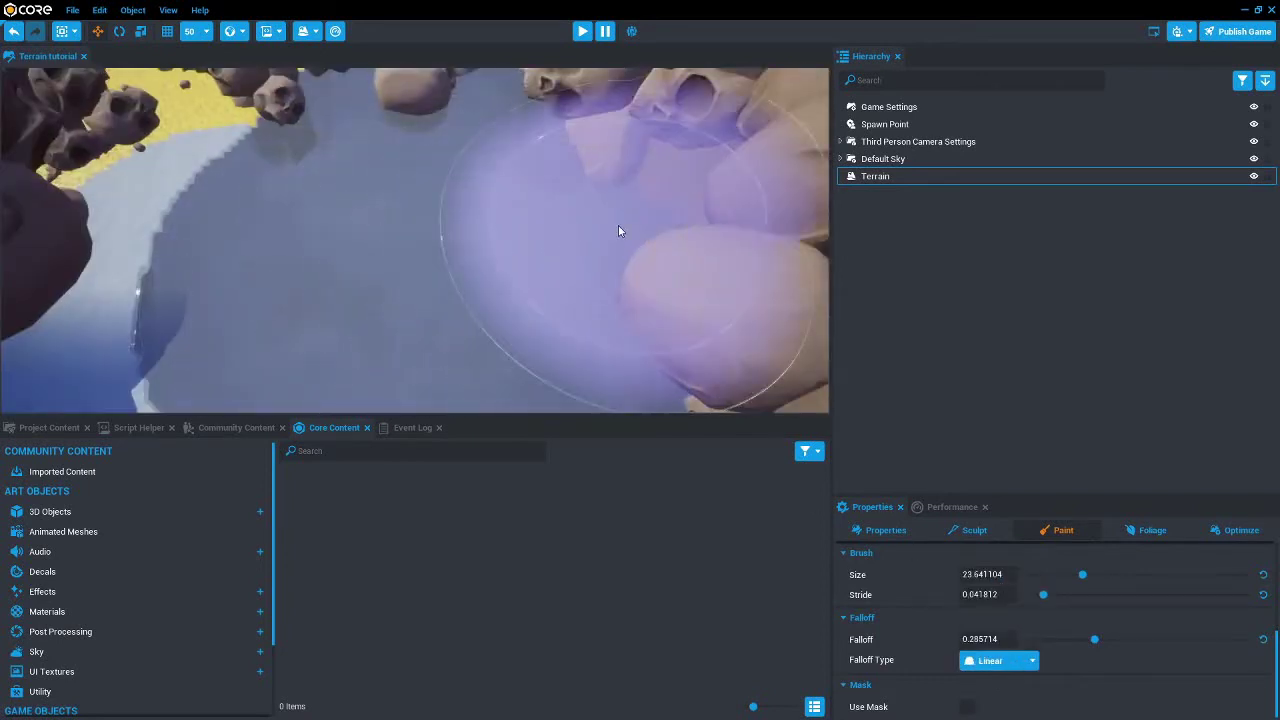
pyautogui.moveTo(619, 229); pyautogui.dragTo(347, 239, button='right')
pyautogui.moveTo(347, 239)
pyautogui.mouseDown()
pyautogui.moveTo(478, 252)
pyautogui.moveTo(508, 211)
pyautogui.moveTo(528, 319)
pyautogui.moveTo(688, 307)
pyautogui.moveTo(660, 266)
pyautogui.mouseUp()
pyautogui.scroll(-5, 590, 261)
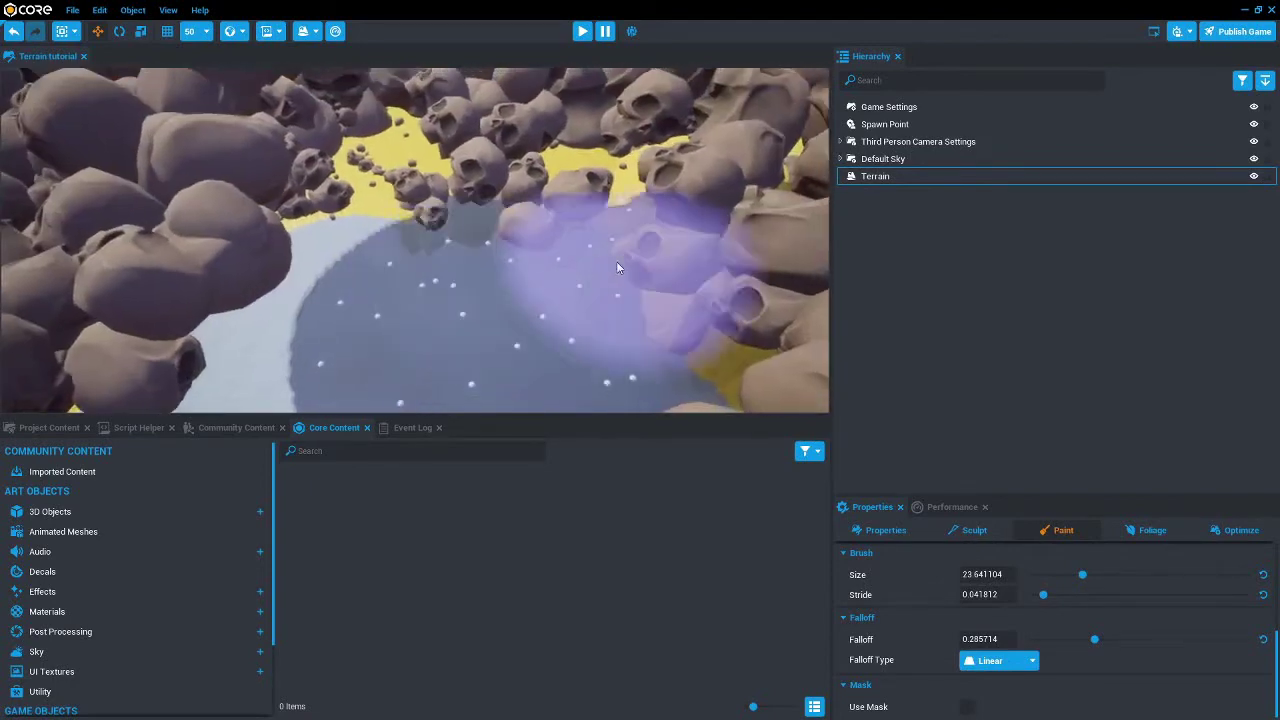
pyautogui.scroll(8, 697, 246)
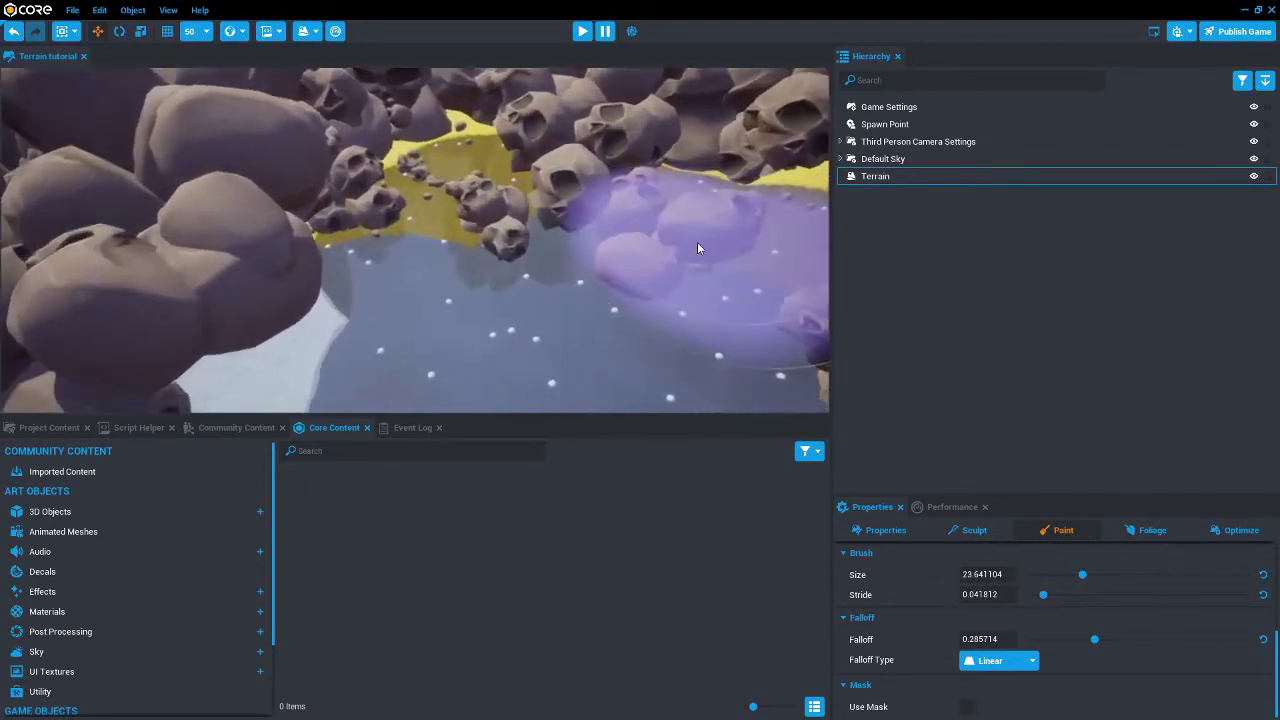
# Step: Paint the foliage eraser modifier over the skull piles bordering the pale blue ground to clear an opening
pyautogui.scroll(6, 1112, 625)
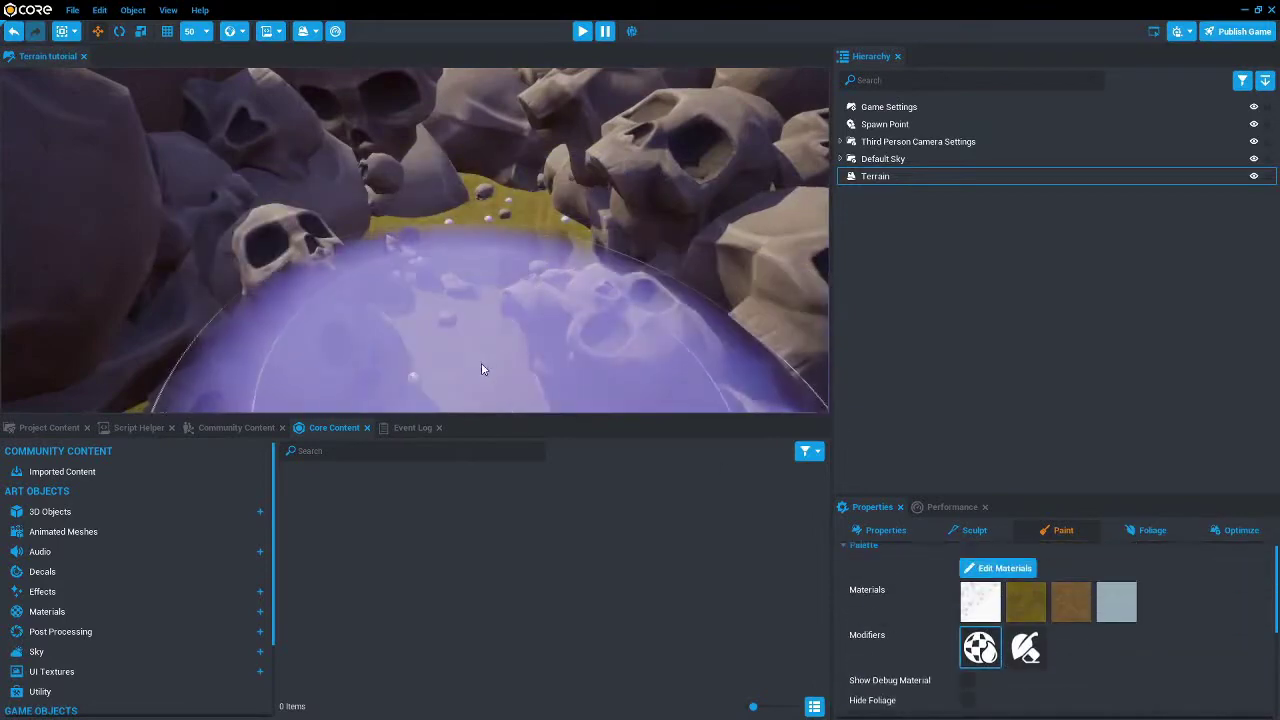
pyautogui.moveTo(483, 366); pyautogui.dragTo(623, 472, button='right')
pyautogui.click(1022, 655)
pyautogui.moveTo(523, 340); pyautogui.dragTo(209, 297, button='right')
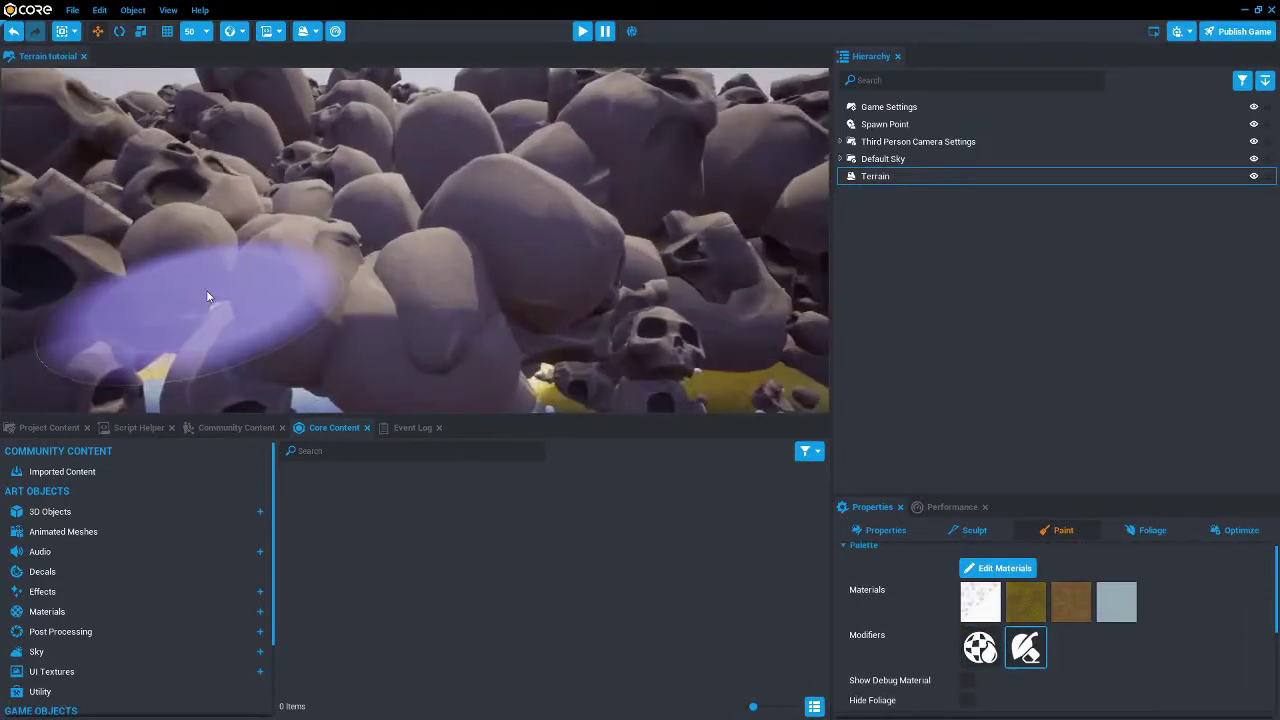
pyautogui.moveTo(306, 290); pyautogui.dragTo(208, 315)
pyautogui.moveTo(208, 315); pyautogui.dragTo(123, 314, button='right')
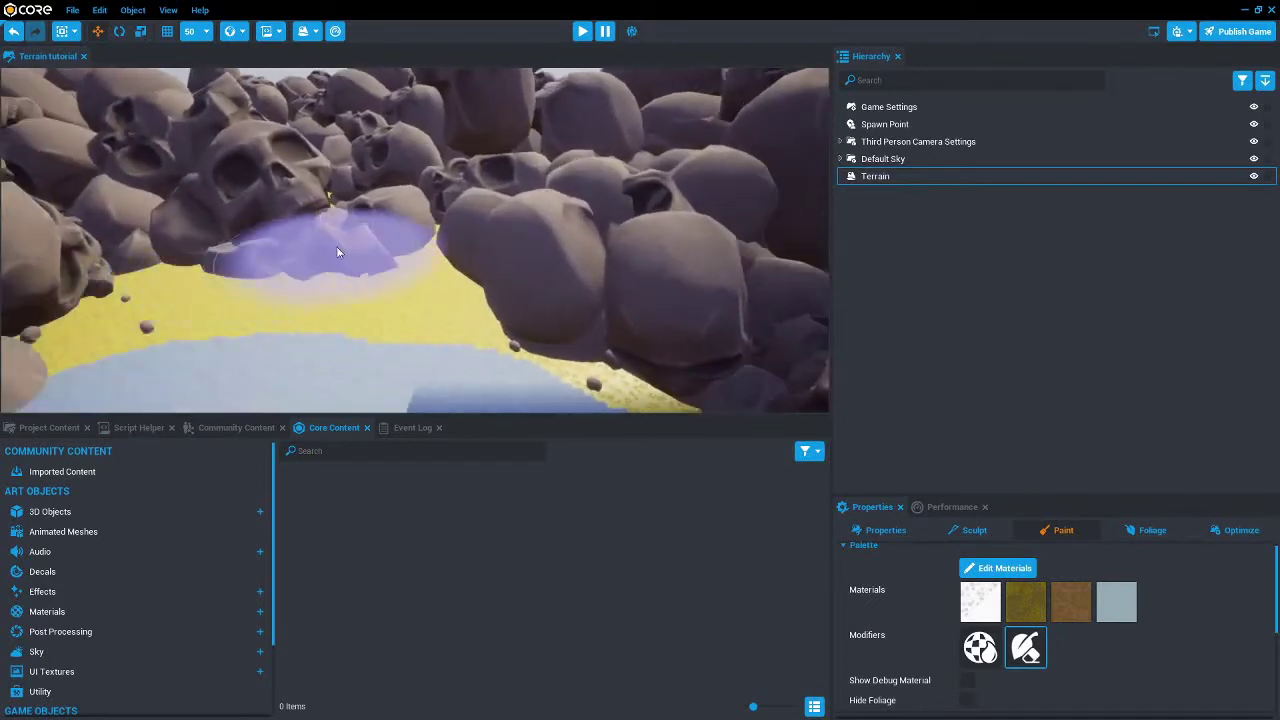
pyautogui.moveTo(337, 251); pyautogui.dragTo(500, 312)
pyautogui.moveTo(500, 312)
pyautogui.mouseDown(button='right')
pyautogui.moveTo(406, 328)
pyautogui.moveTo(388, 310)
pyautogui.mouseUp(button='right')
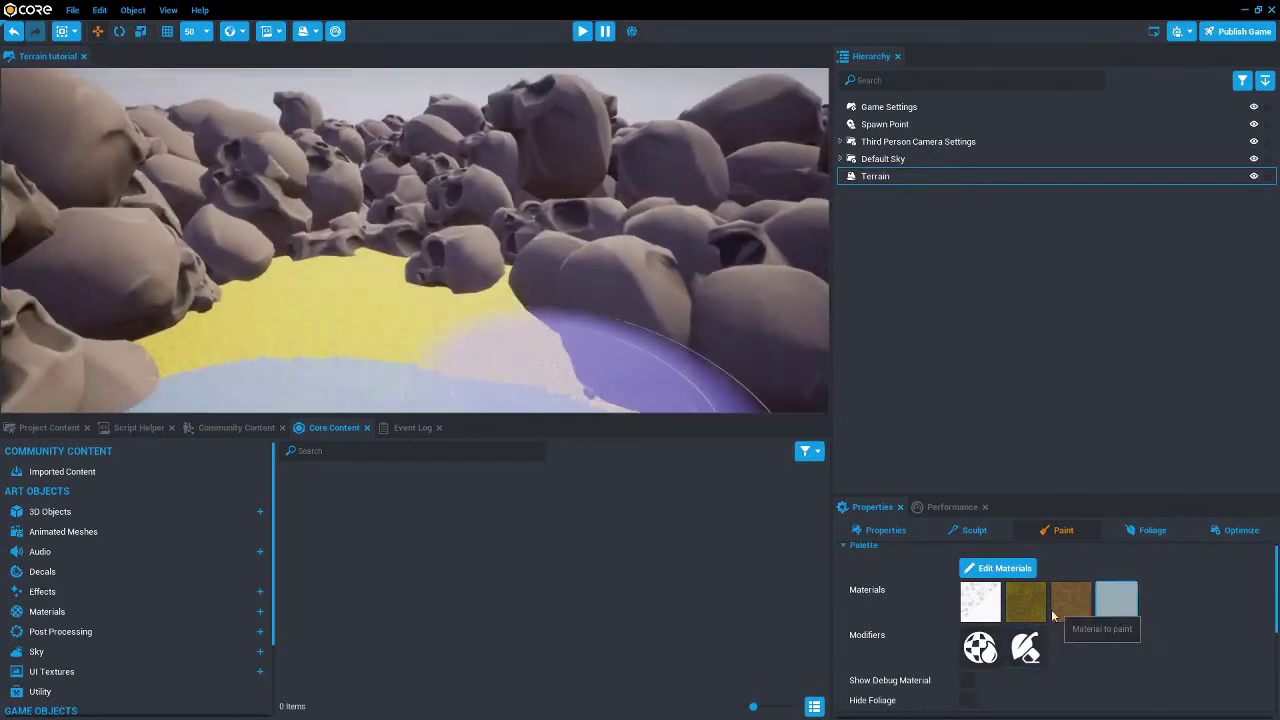
# Step: Set both the base and the side of Material2 in the terrain material to Asphalt 01
pyautogui.click(995, 568)
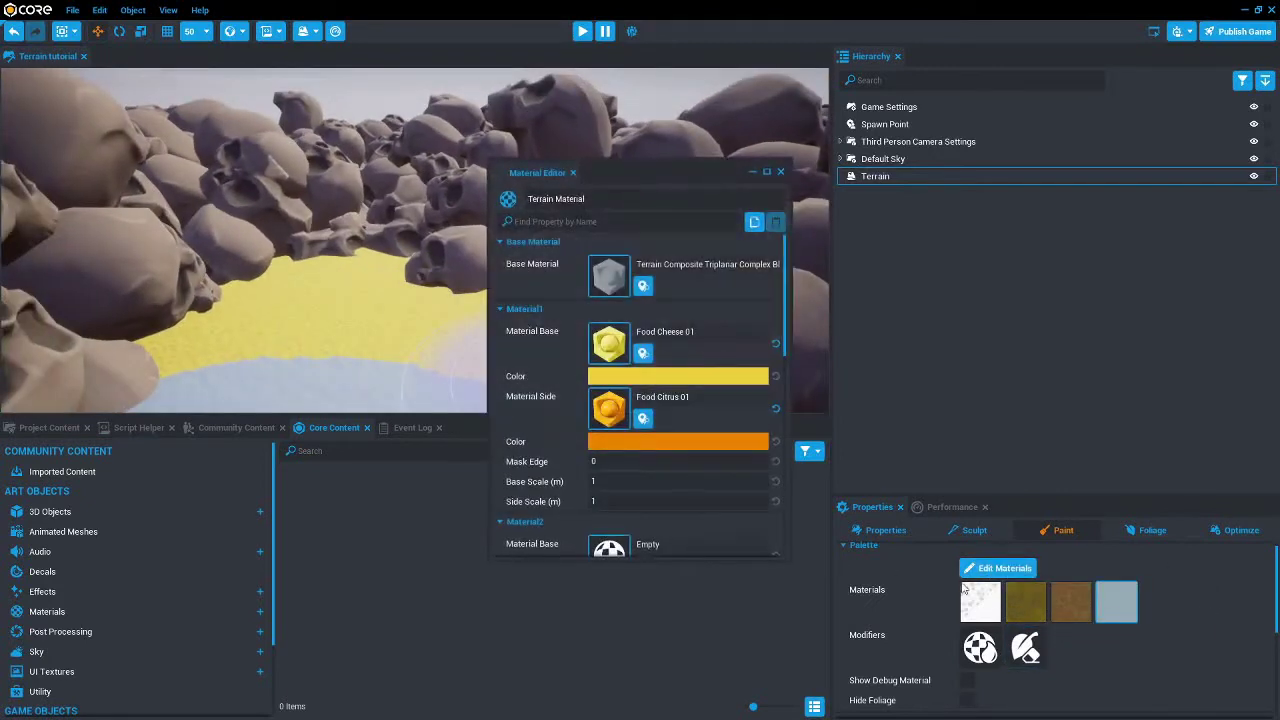
pyautogui.click(781, 171)
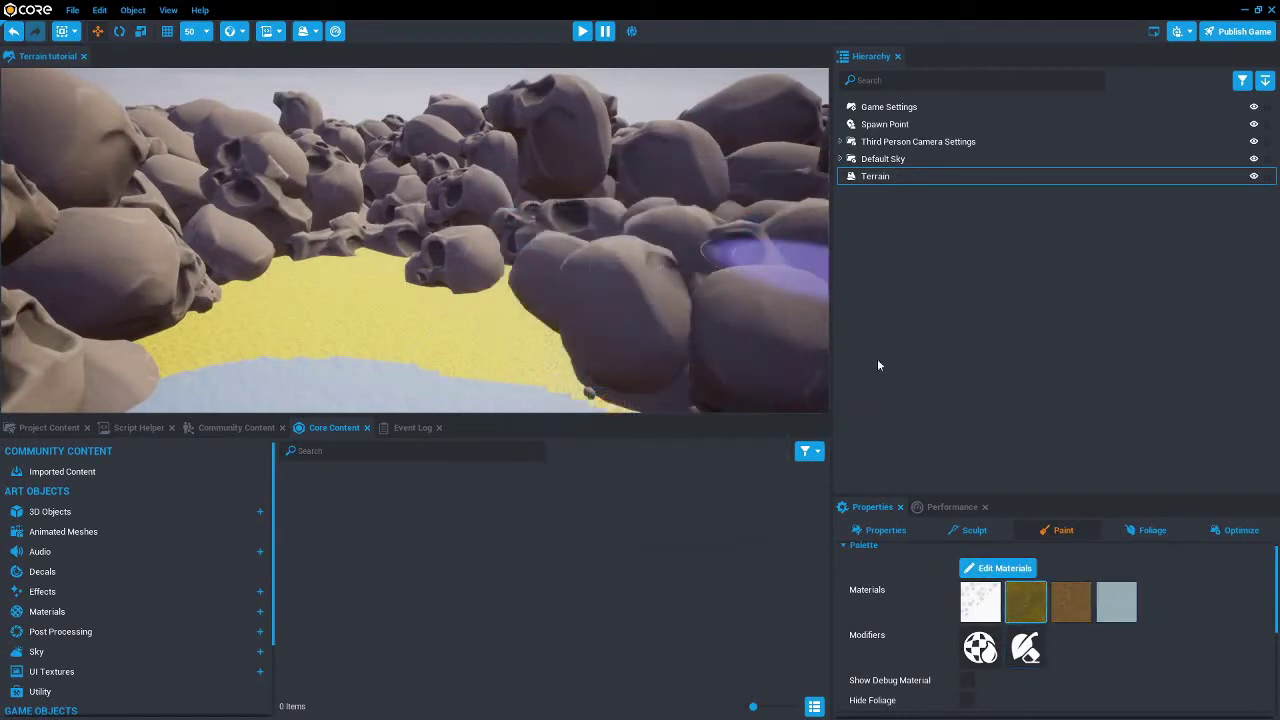
pyautogui.click(996, 575)
pyautogui.scroll(-3, 684, 374)
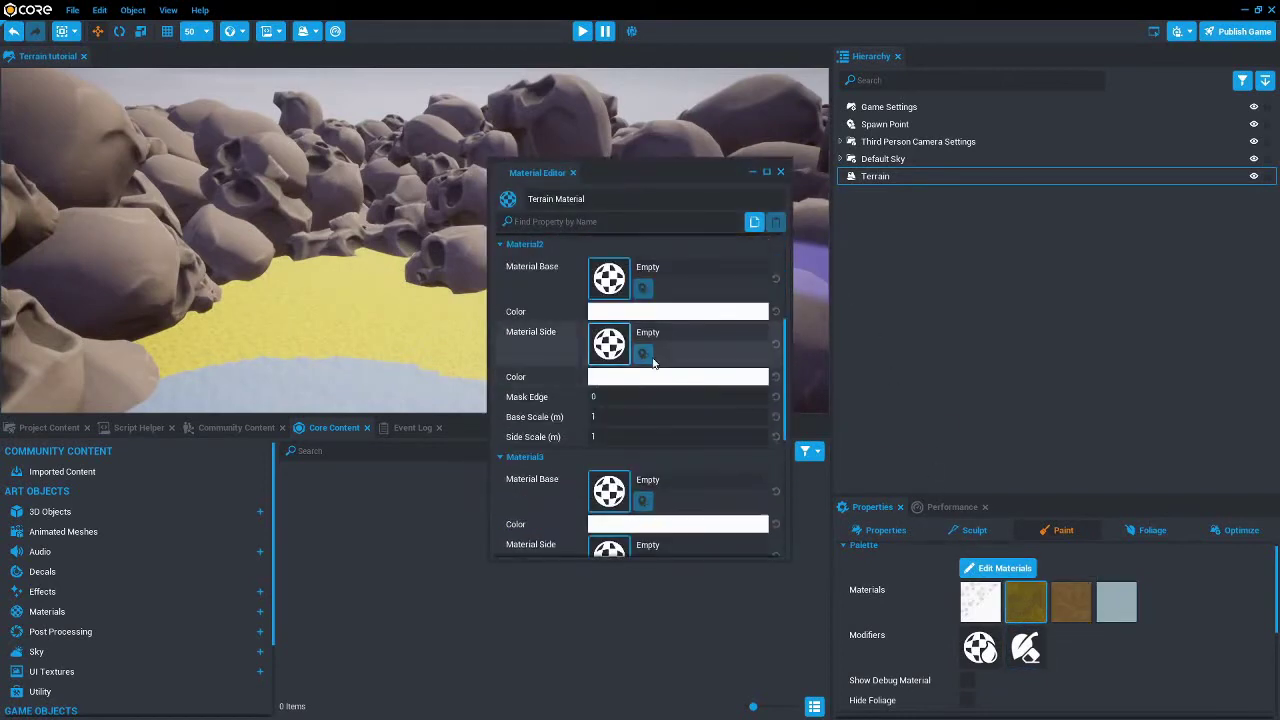
pyautogui.click(596, 275)
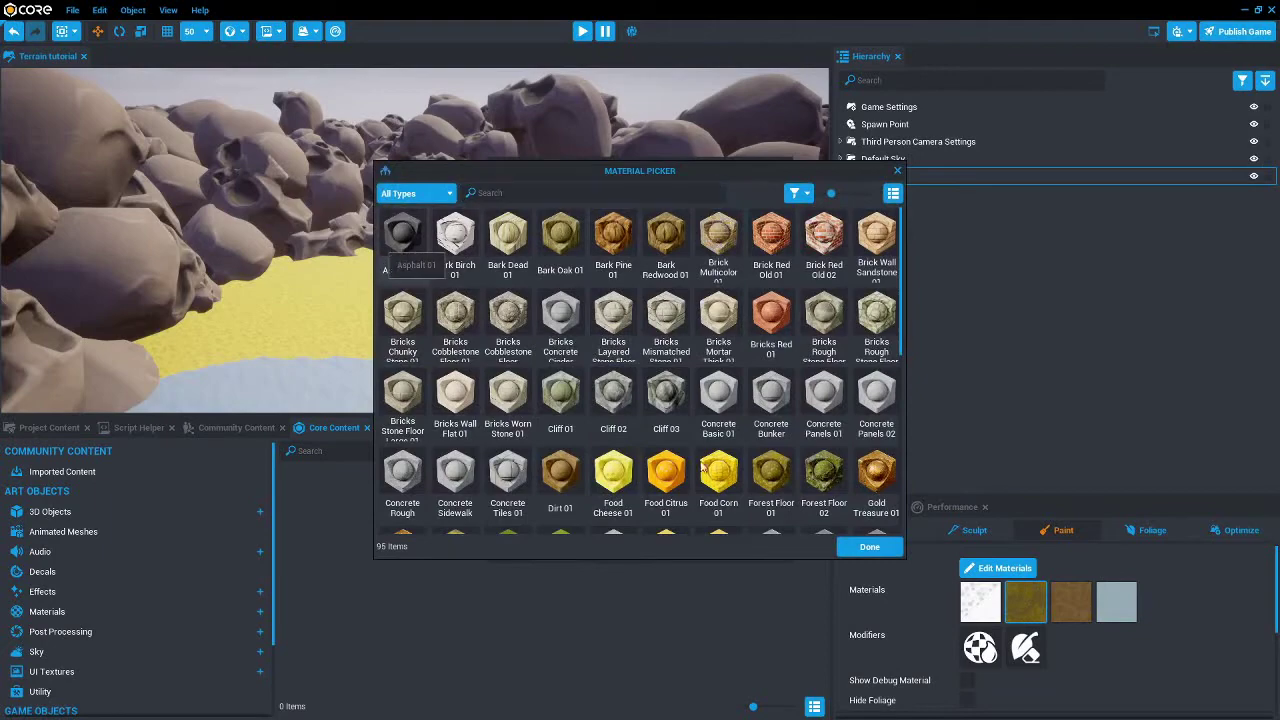
pyautogui.click(870, 547)
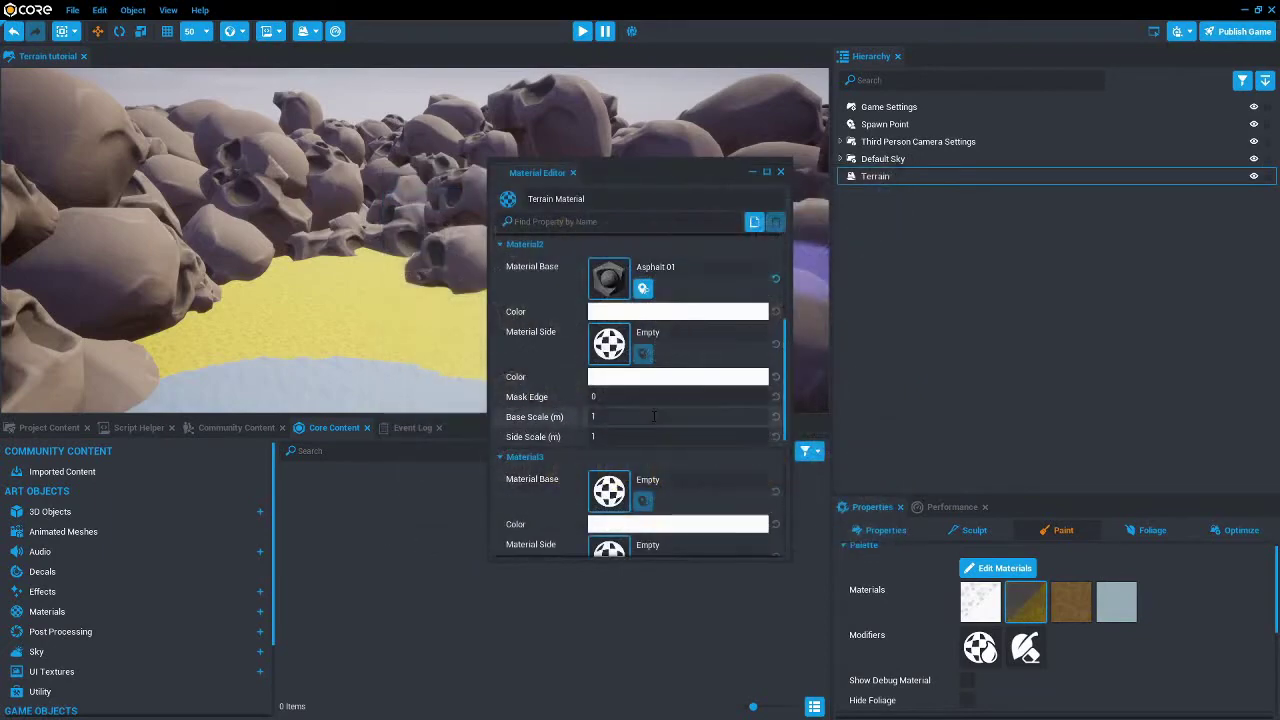
pyautogui.click(615, 350)
pyautogui.click(402, 240)
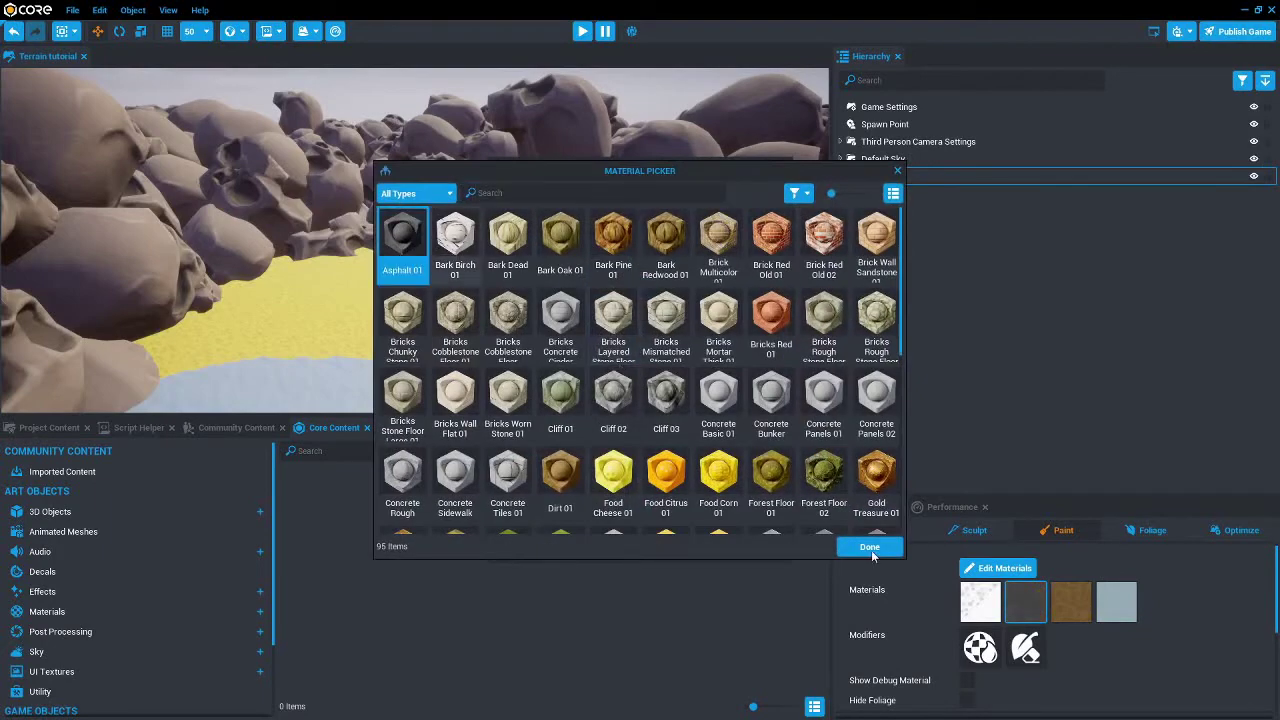
pyautogui.click(870, 547)
pyautogui.click(783, 173)
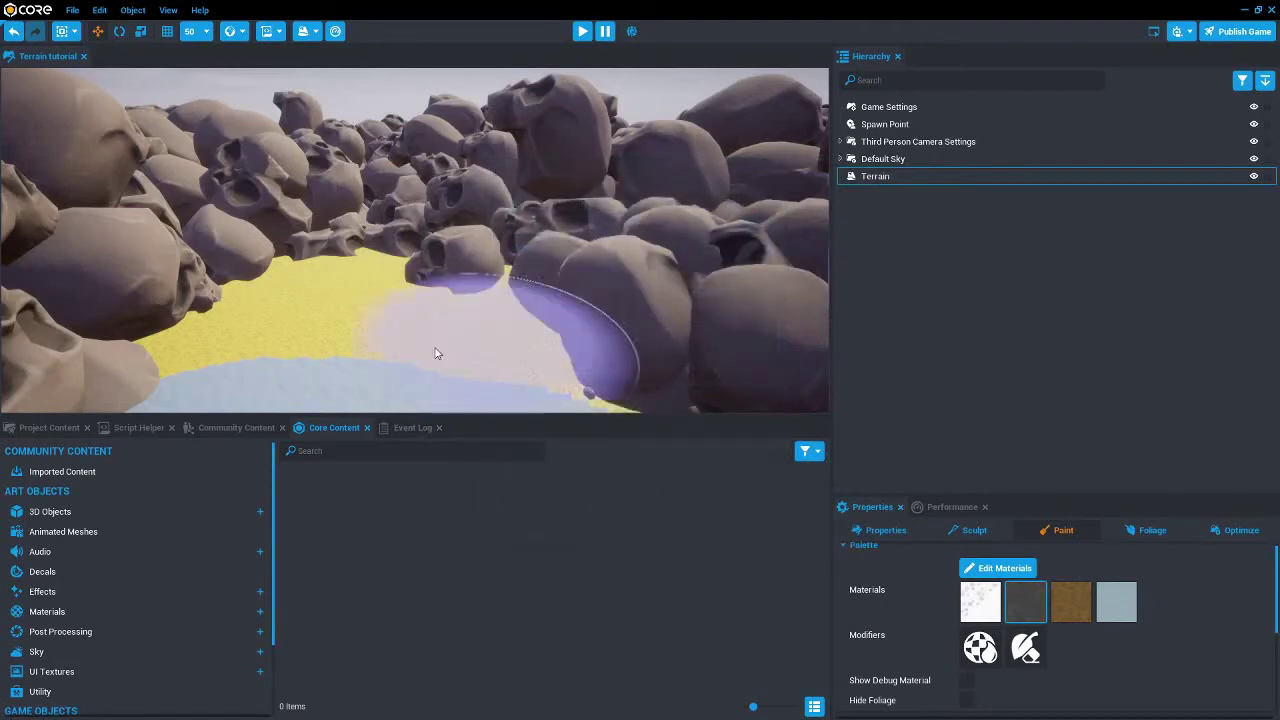
# Step: Paint an asphalt path from the cleared yellow ground through the skull piles
pyautogui.moveTo(437, 354)
pyautogui.mouseDown()
pyautogui.moveTo(366, 320)
pyautogui.moveTo(396, 294)
pyautogui.mouseUp()
pyautogui.moveTo(400, 294); pyautogui.dragTo(400, 284, button='right')
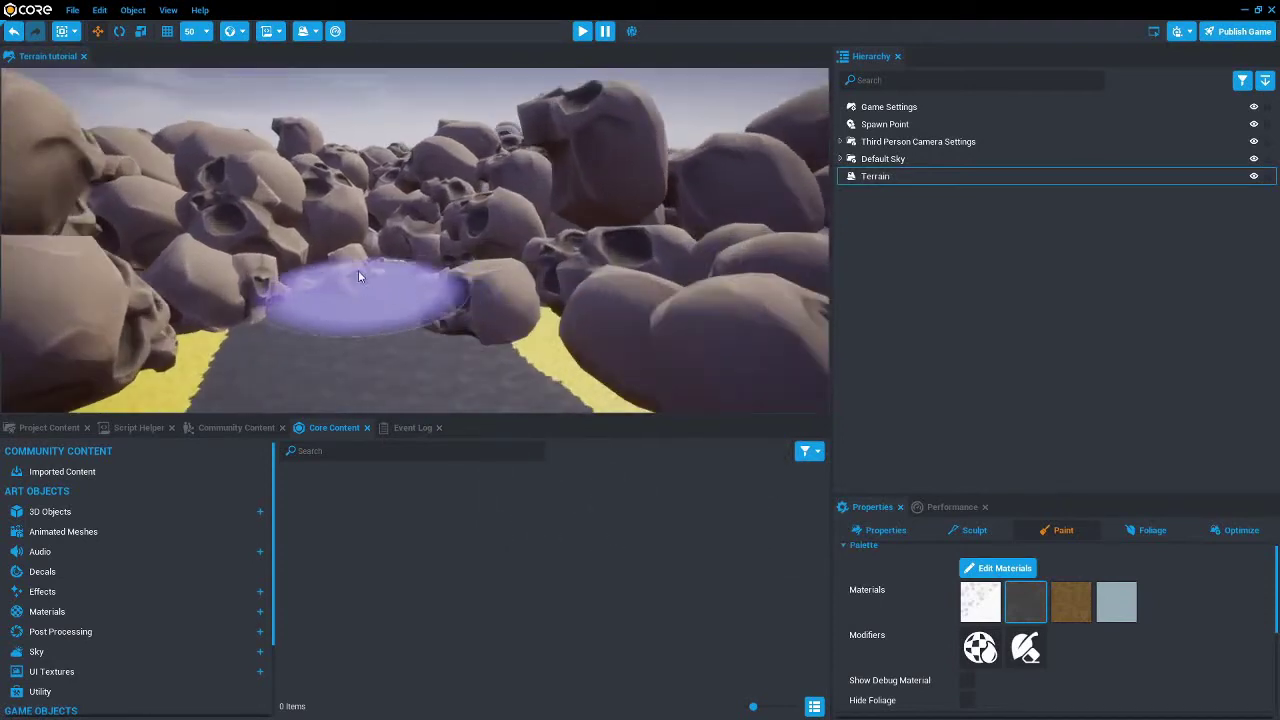
pyautogui.moveTo(359, 274); pyautogui.dragTo(400, 333)
pyautogui.moveTo(400, 333); pyautogui.dragTo(384, 320, button='right')
pyautogui.moveTo(384, 320)
pyautogui.mouseDown()
pyautogui.moveTo(378, 273)
pyautogui.moveTo(413, 314)
pyautogui.mouseUp()
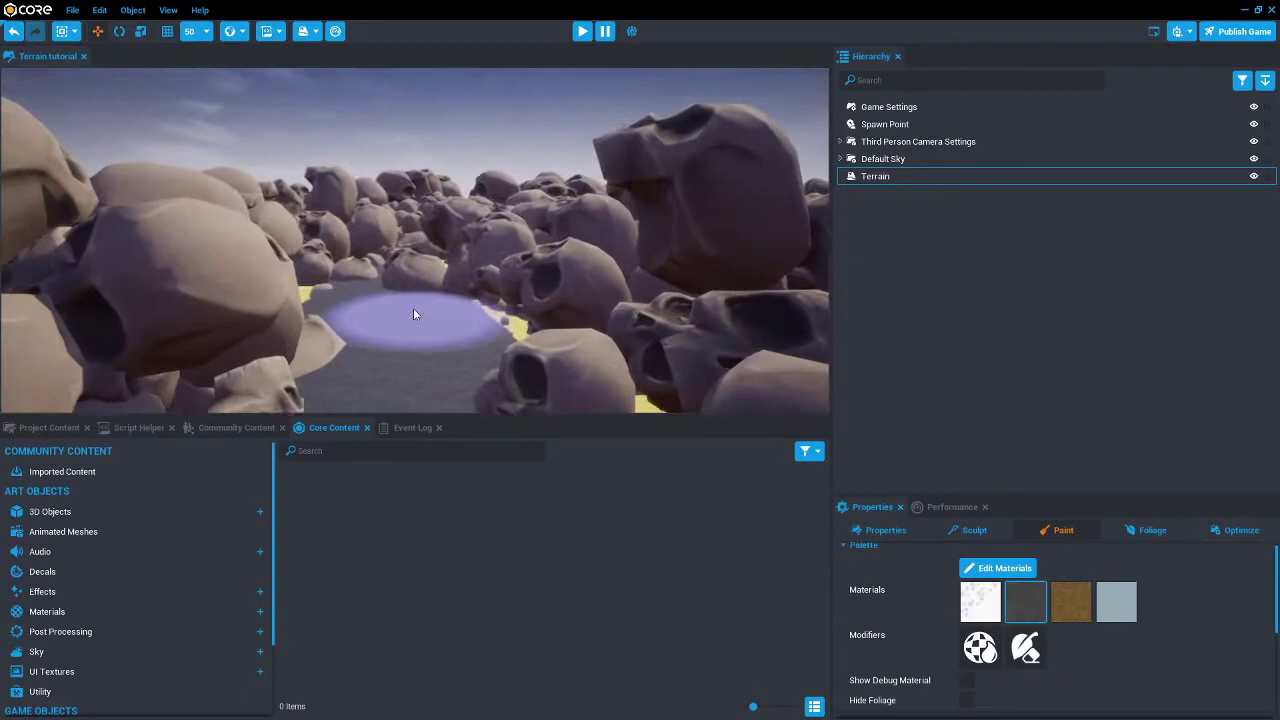
pyautogui.moveTo(413, 314); pyautogui.dragTo(402, 308, button='right')
pyautogui.moveTo(402, 308); pyautogui.dragTo(394, 338)
pyautogui.moveTo(394, 338)
pyautogui.mouseDown(button='right')
pyautogui.moveTo(470, 419)
pyautogui.moveTo(600, 437)
pyautogui.moveTo(654, 355)
pyautogui.mouseUp(button='right')
pyautogui.moveTo(435, 360)
pyautogui.mouseDown()
pyautogui.moveTo(370, 395)
pyautogui.moveTo(443, 298)
pyautogui.moveTo(466, 327)
pyautogui.mouseUp()
pyautogui.moveTo(466, 327); pyautogui.dragTo(170, 365, button='right')
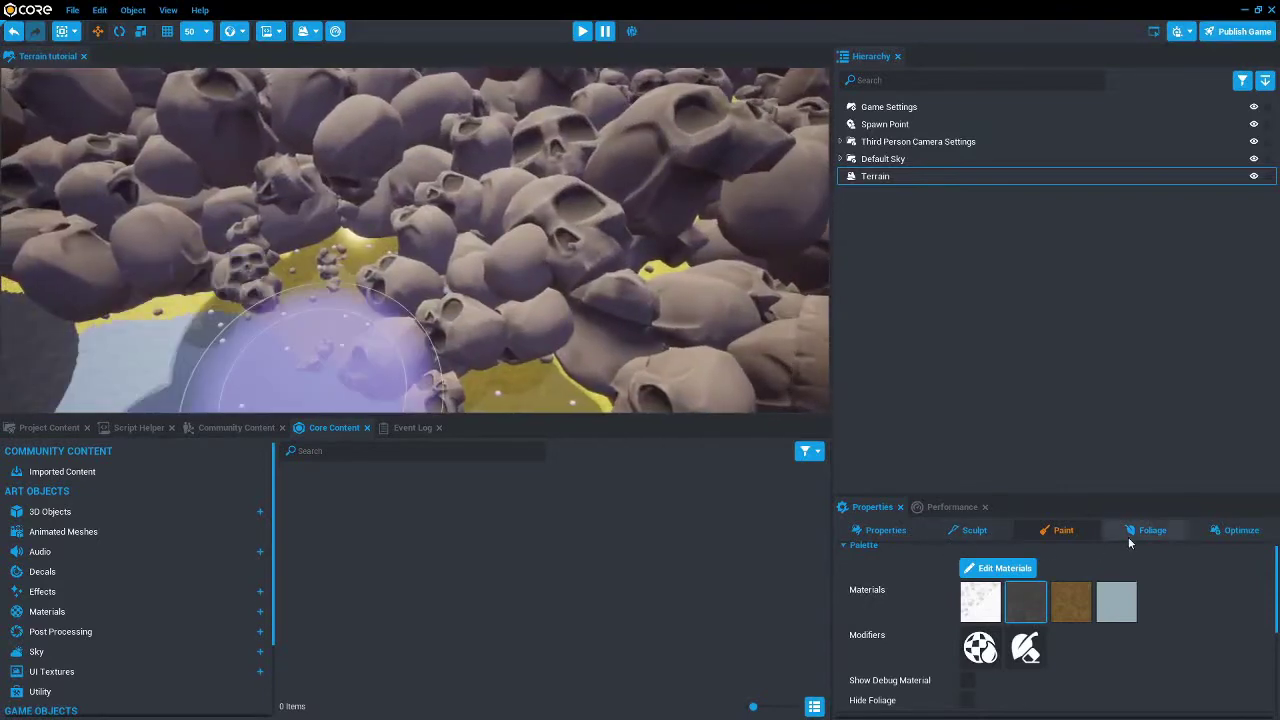
# Step: Optimize the terrain so it takes less memory
pyautogui.click(1243, 531)
pyautogui.scroll(-1, 1035, 633)
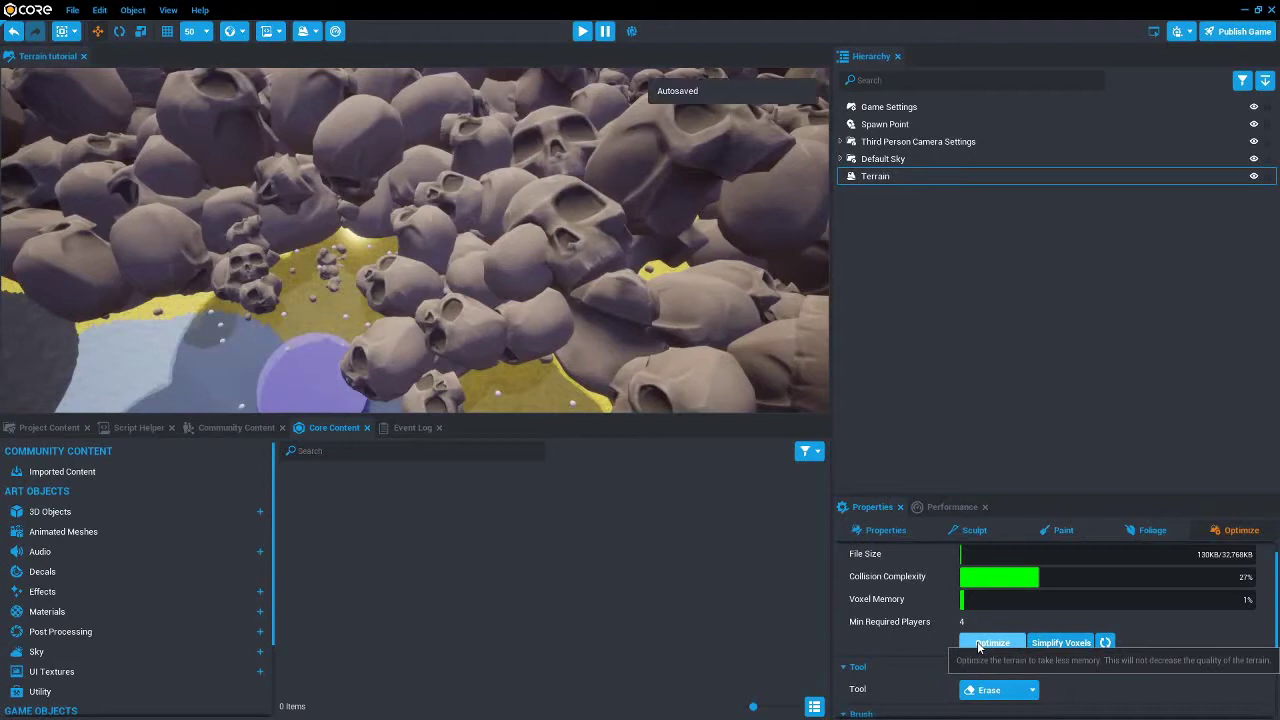
pyautogui.click(978, 646)
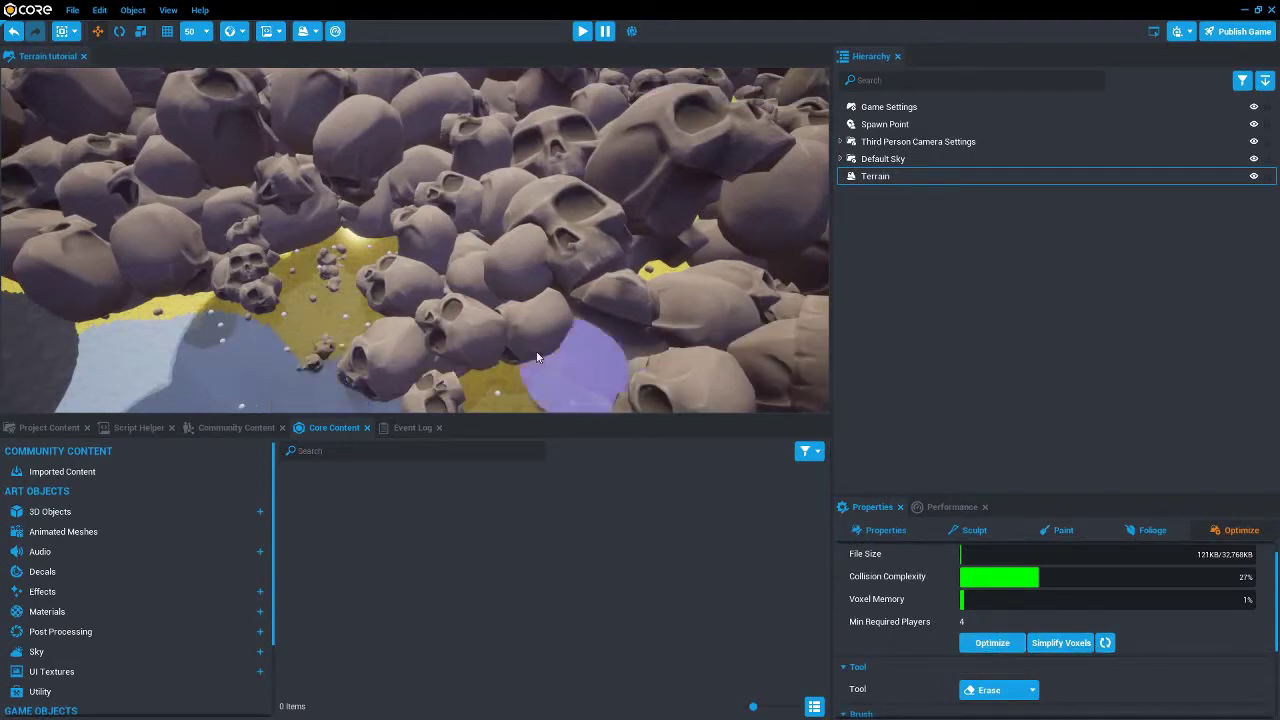
# Step: Simplify the terrain's voxels and inspect the path and the skull piles around it
pyautogui.moveTo(537, 357); pyautogui.dragTo(330, 290, button='right')
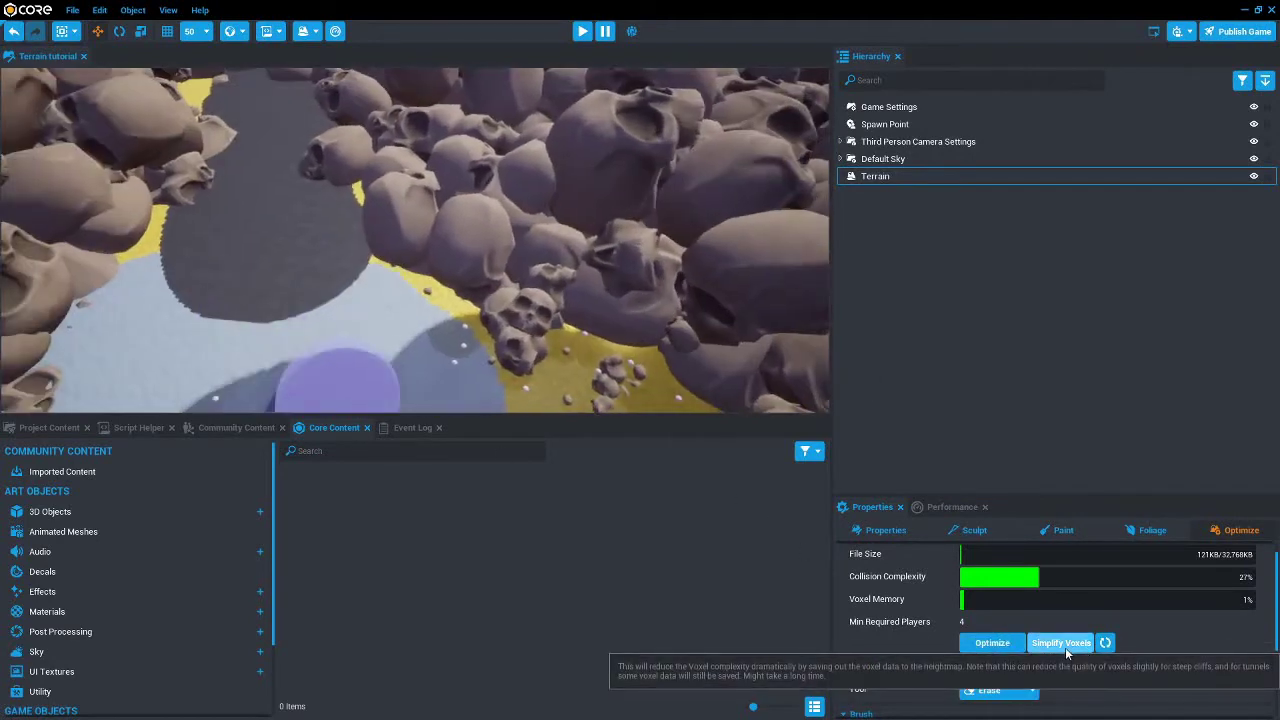
pyautogui.click(1065, 647)
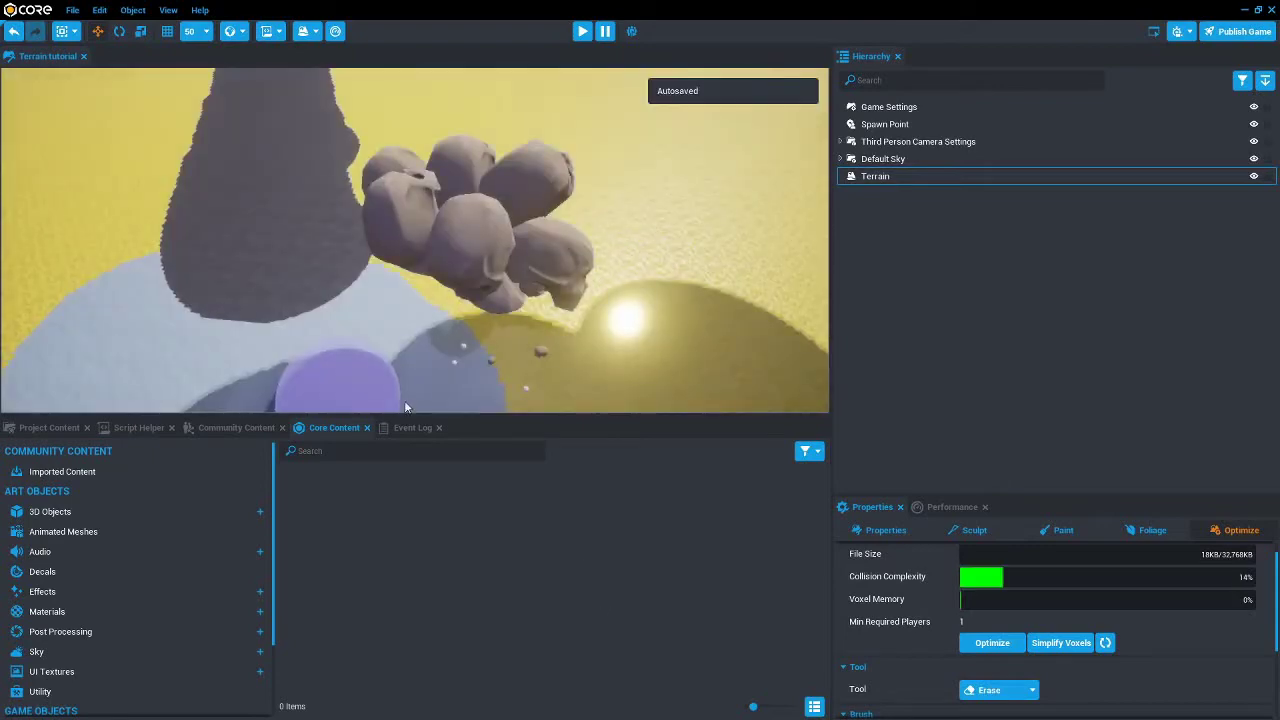
pyautogui.moveTo(296, 262); pyautogui.dragTo(463, 256, button='right')
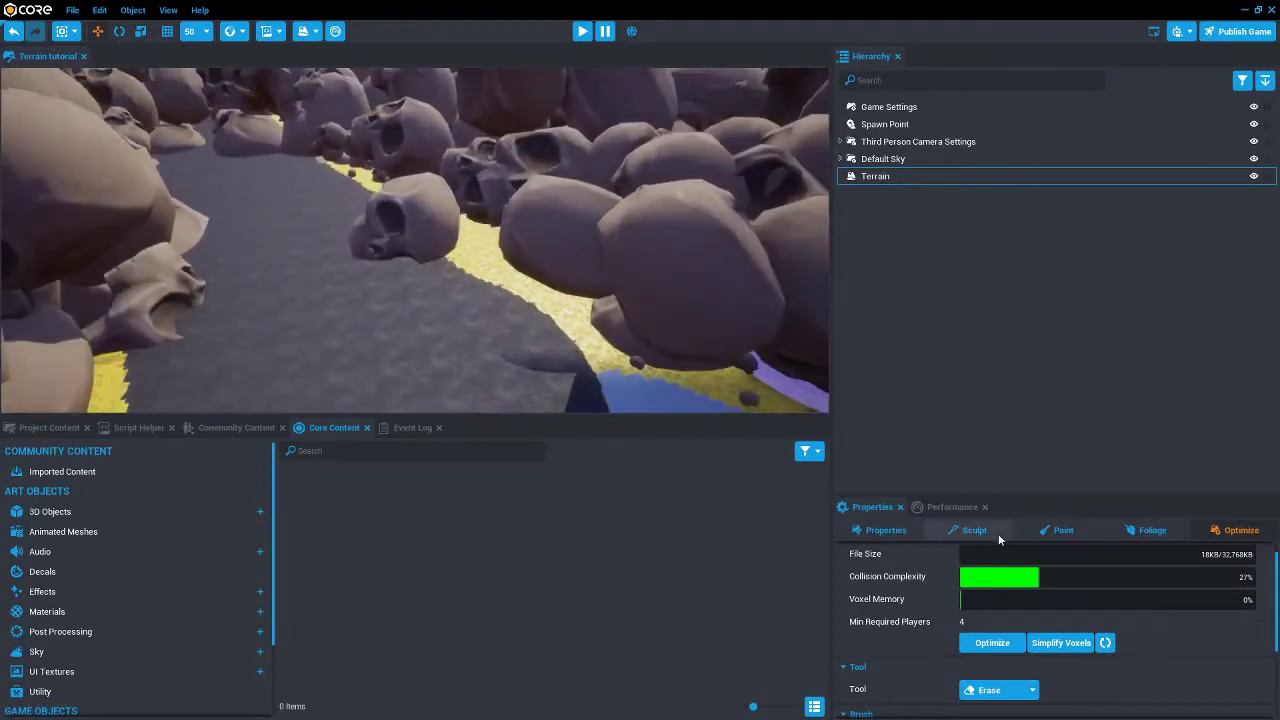
# Step: Turn on Hide Foliage in the paint settings and look over the bare terrain
pyautogui.click(1062, 530)
pyautogui.scroll(-3, 1050, 600)
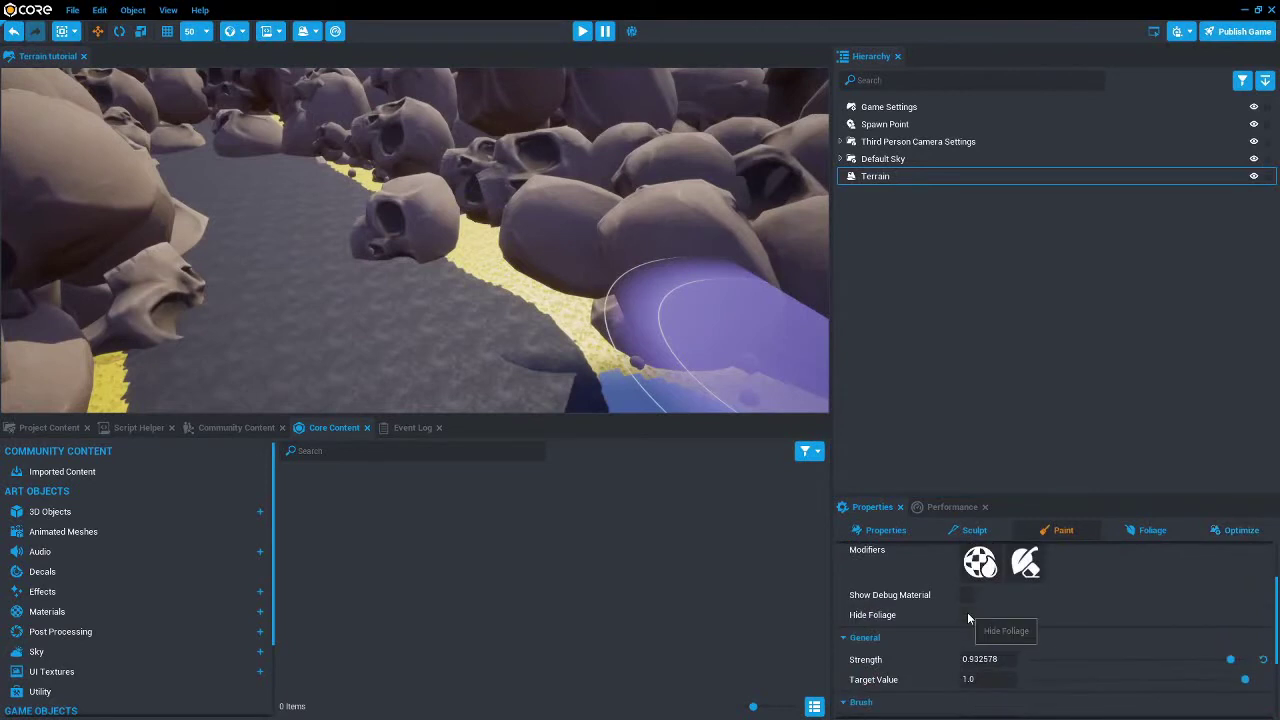
pyautogui.click(967, 615)
pyautogui.moveTo(422, 309); pyautogui.dragTo(796, 289, button='right')
pyautogui.moveTo(290, 255); pyautogui.dragTo(440, 244, button='right')
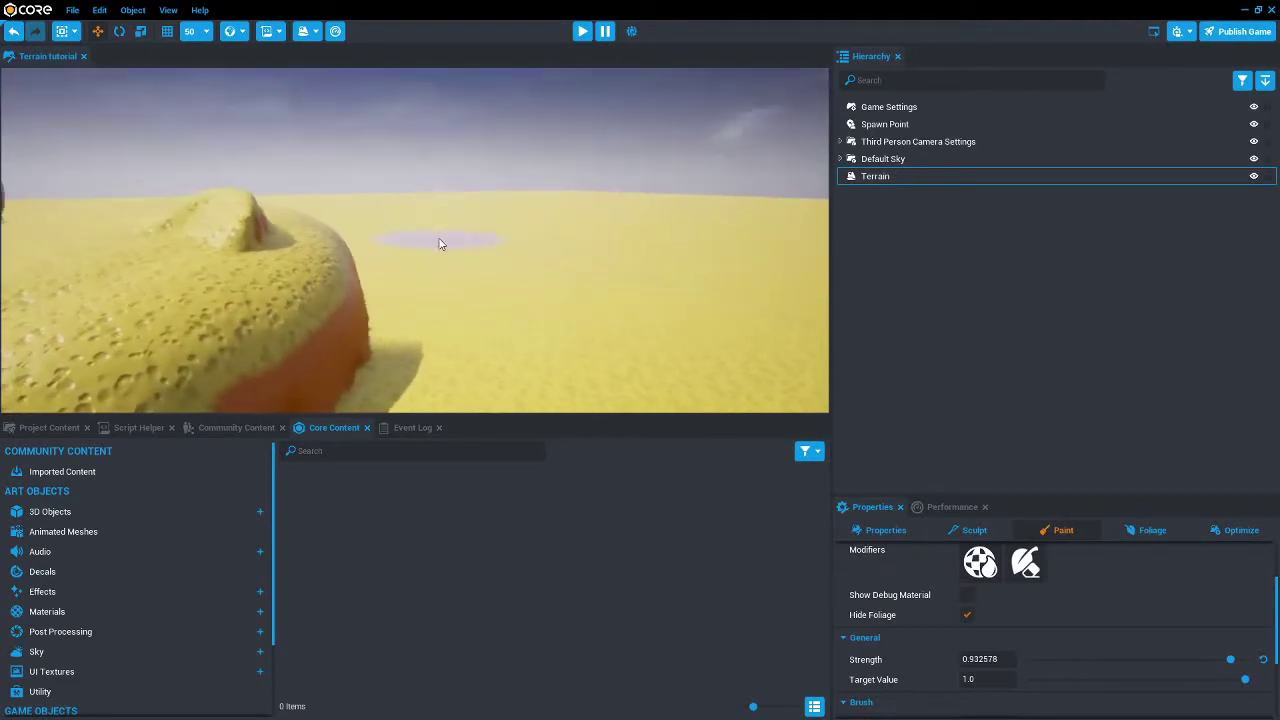
# Step: Delete the existing terrain and open the settings for generating a new one
pyautogui.click(888, 177)
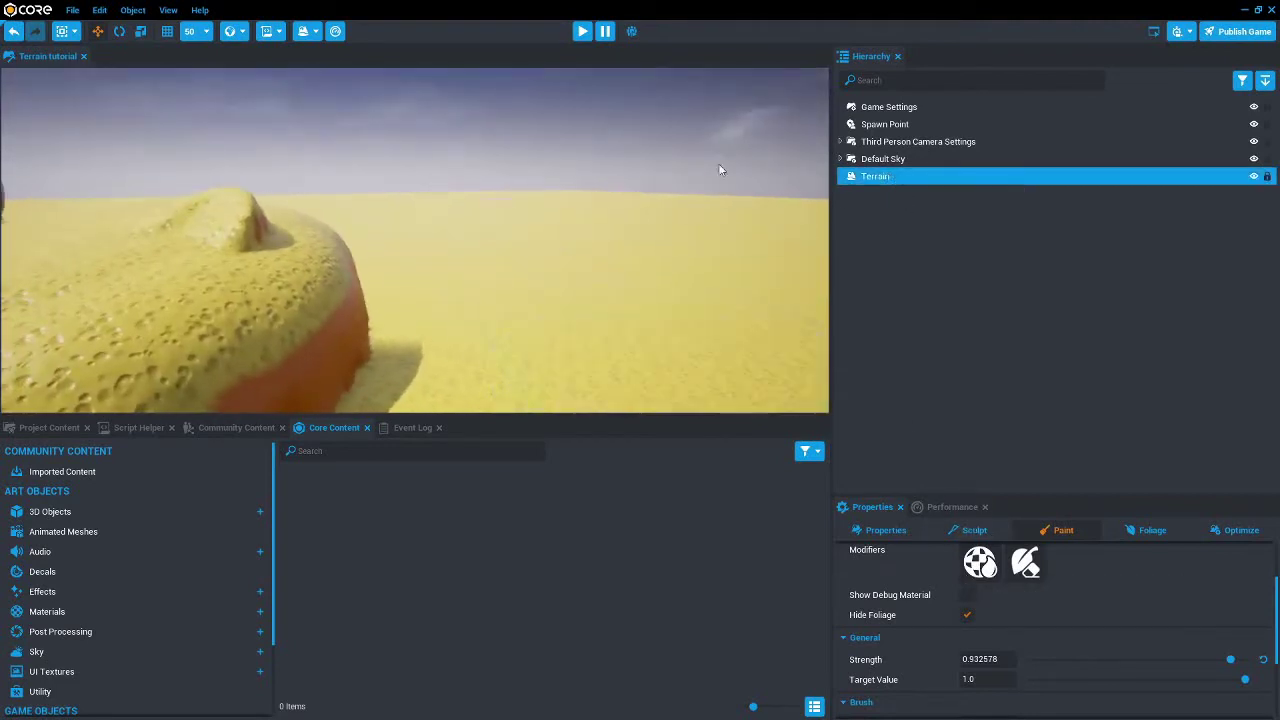
pyautogui.press('Delete')
pyautogui.click(335, 31)
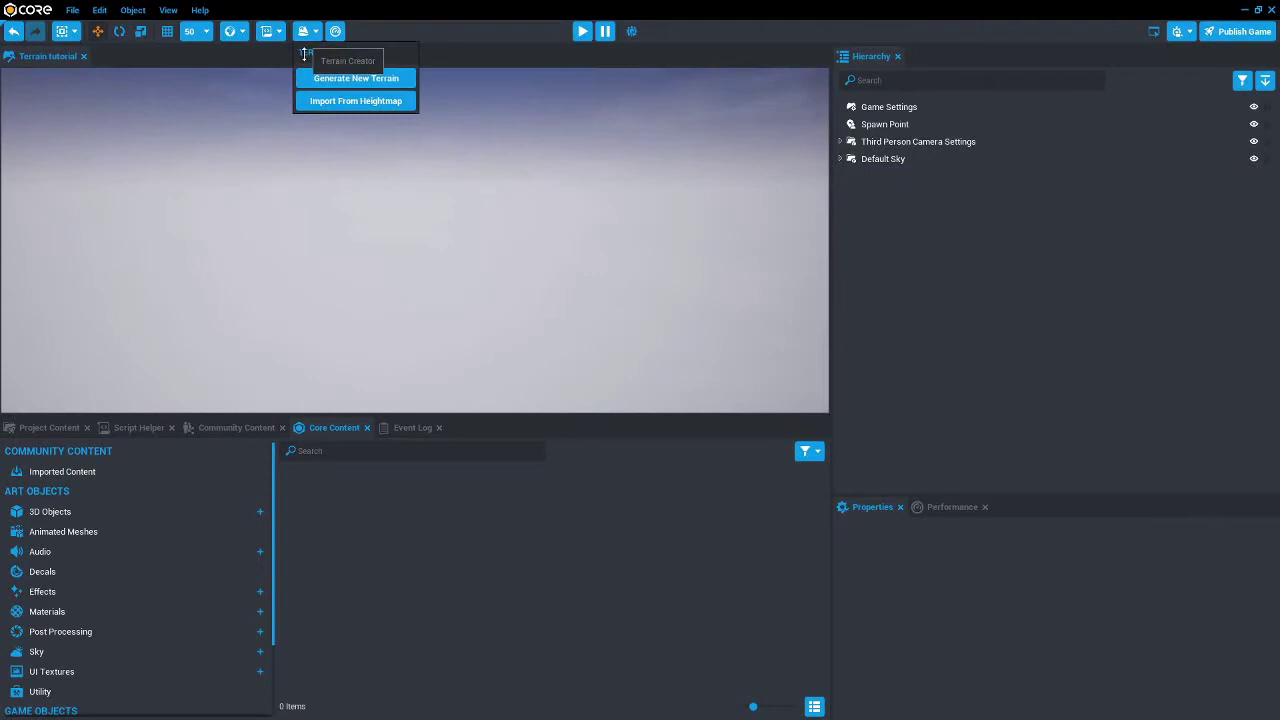
pyautogui.click(355, 78)
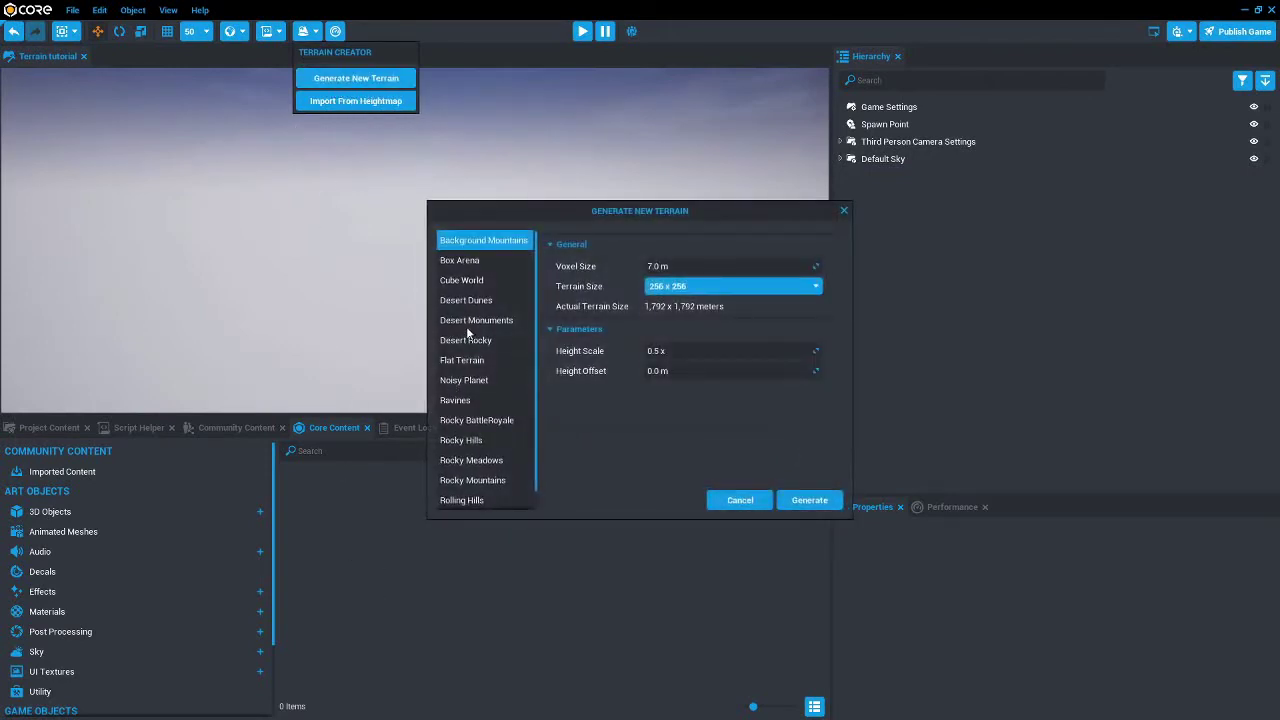
# Step: Generate a Rolling Hills terrain with frequency and warp frequency 0.810635 and warp amplitude 1.912777
pyautogui.scroll(-1, 481, 443)
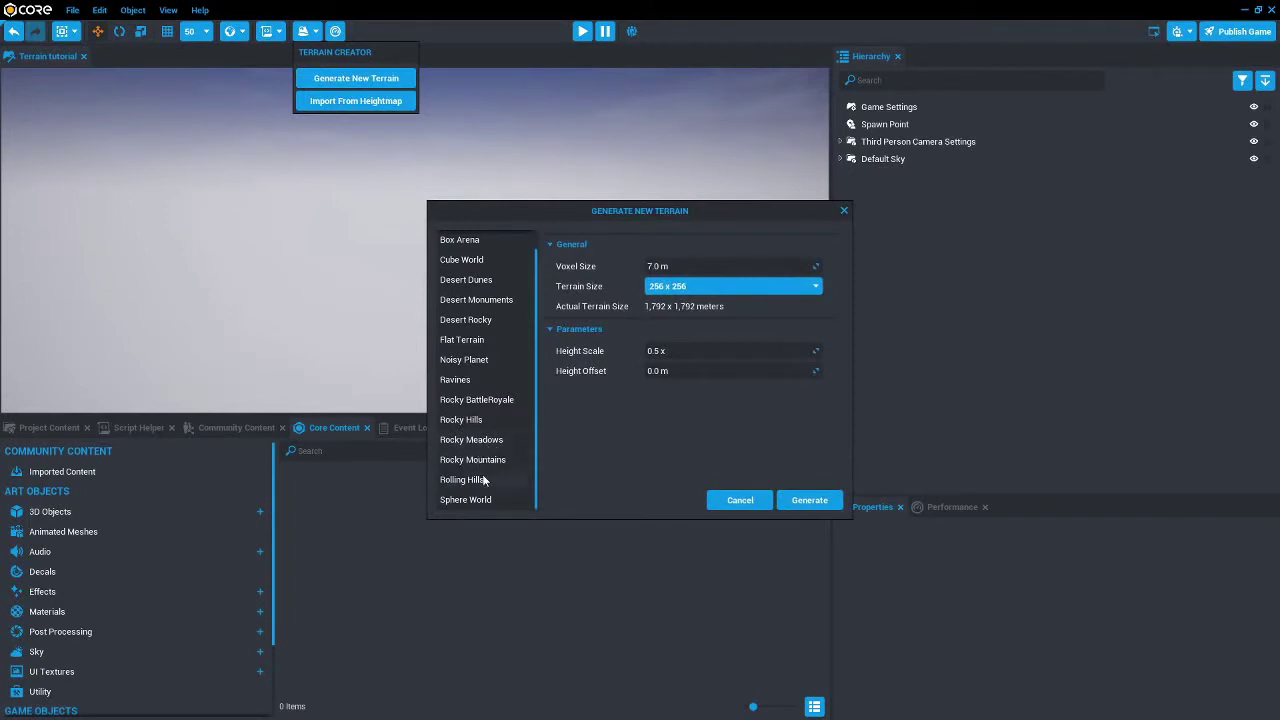
pyautogui.click(495, 479)
pyautogui.scroll(-1, 687, 421)
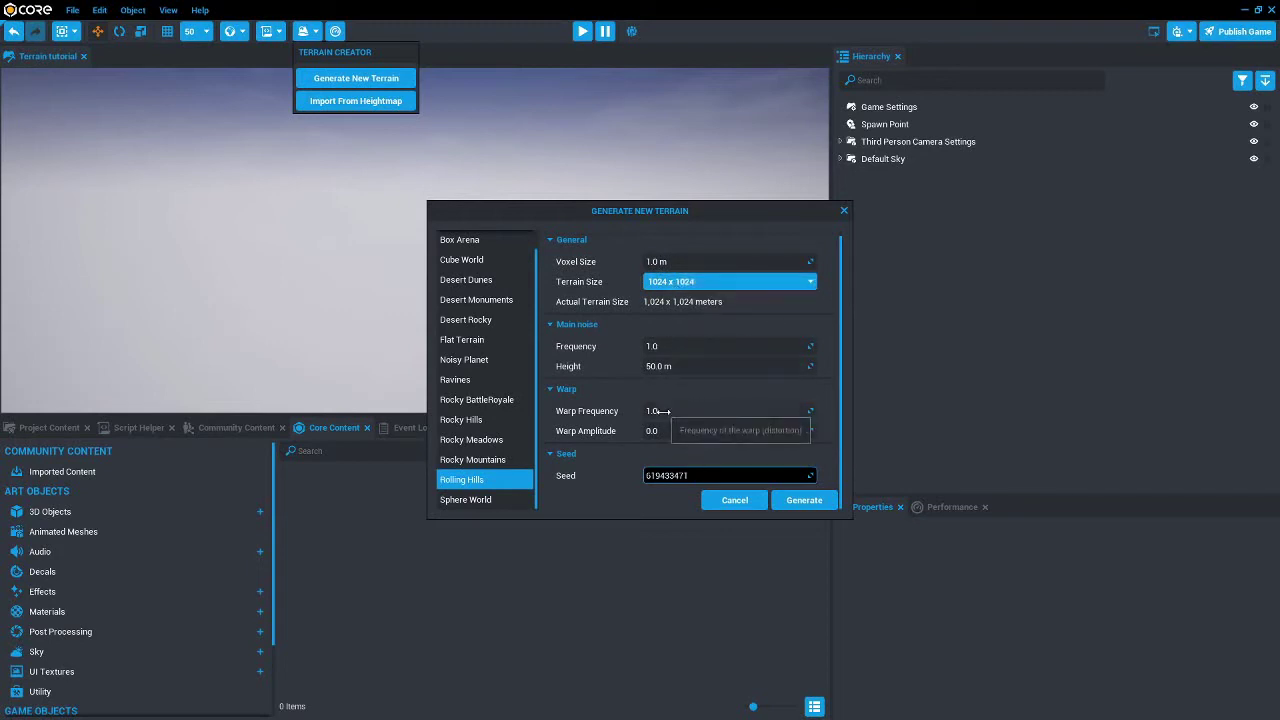
pyautogui.click(663, 411)
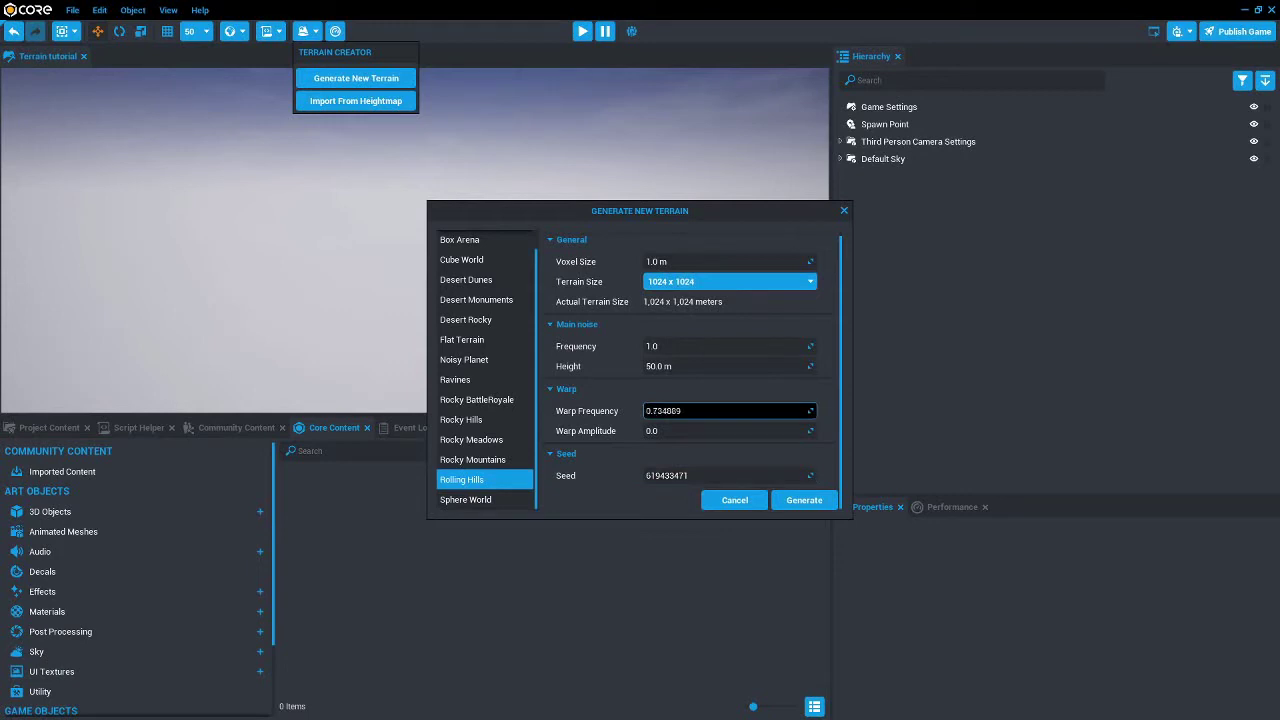
pyautogui.click(663, 346)
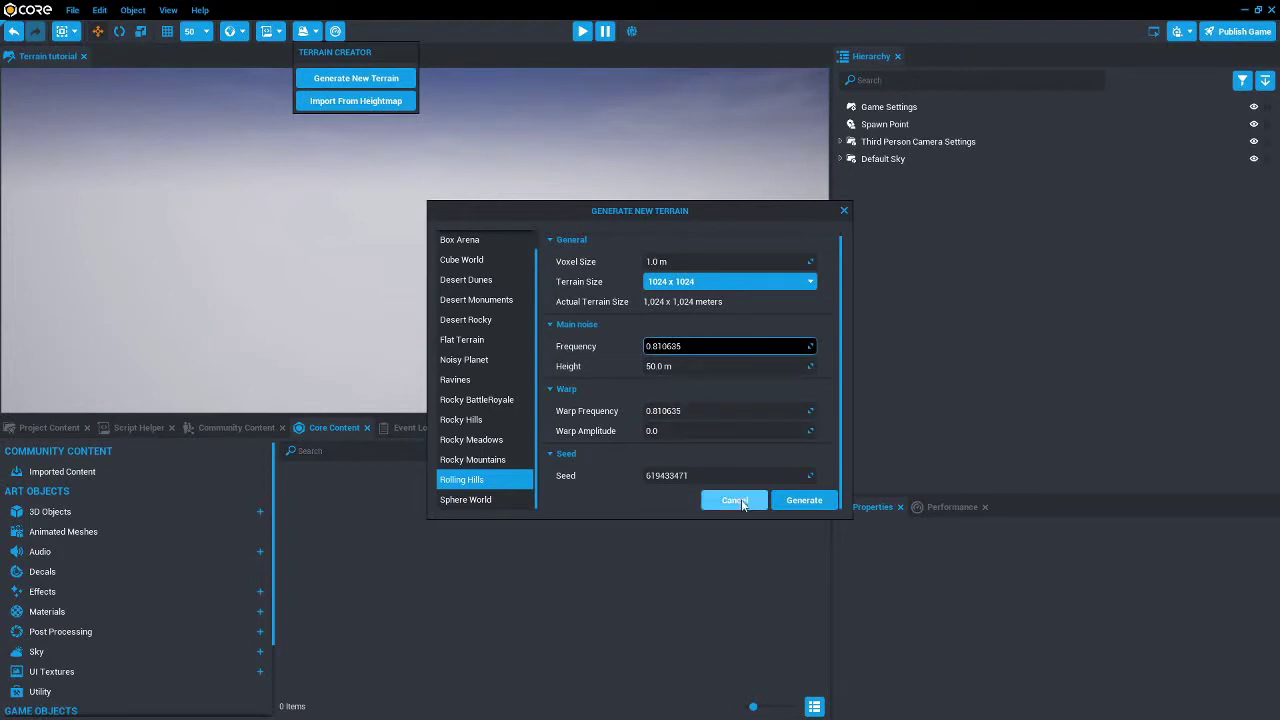
pyautogui.click(677, 433)
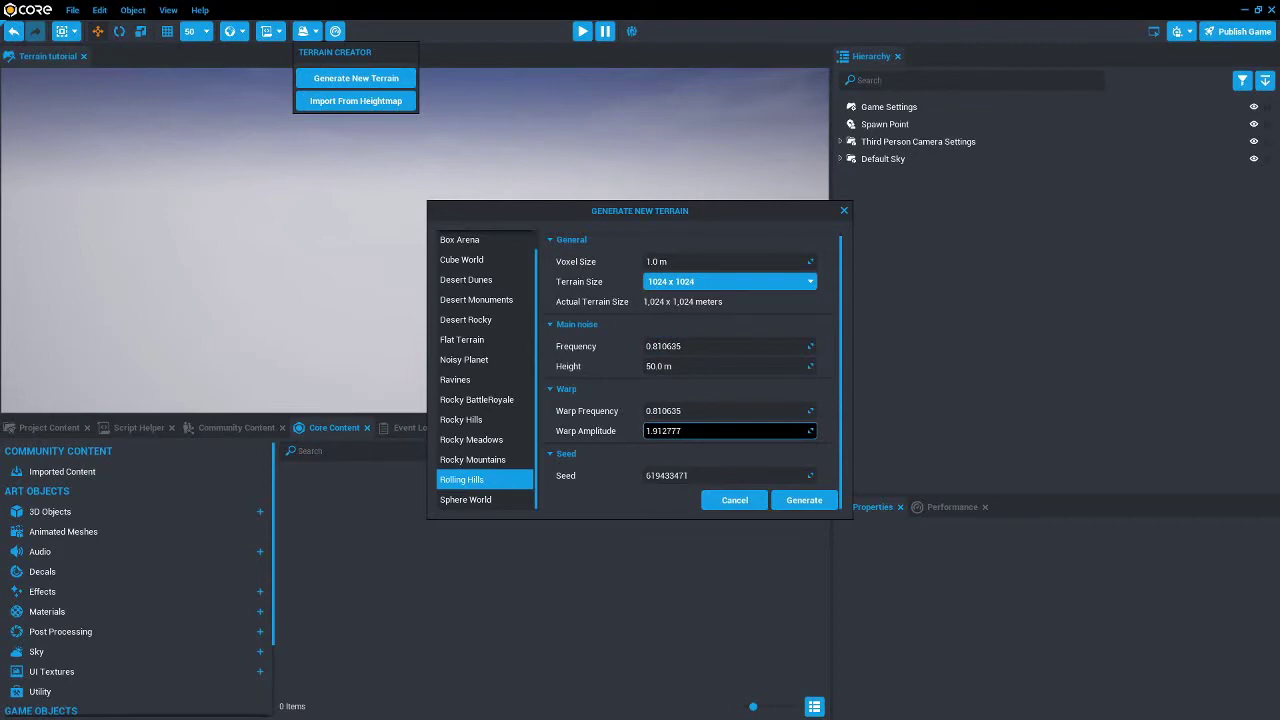
pyautogui.click(789, 497)
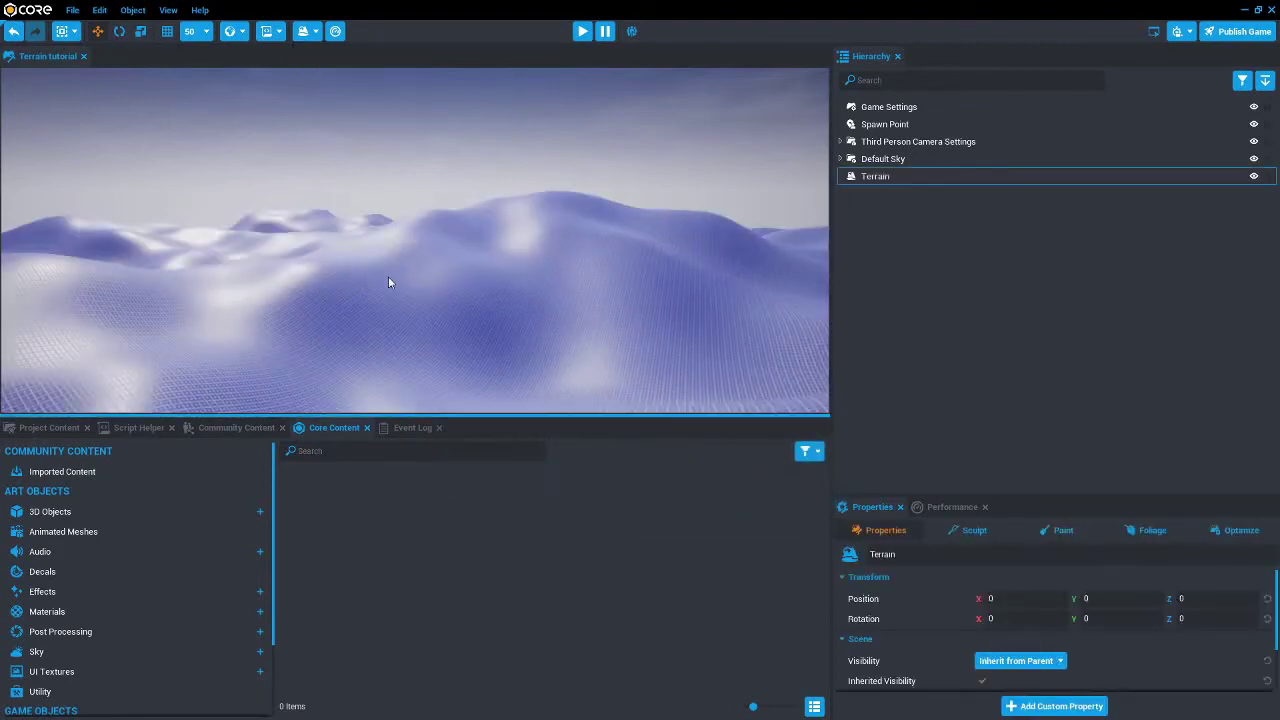
# Step: Show the green grass surface through the terrain's paint settings and look over the rolling hills
pyautogui.press('w')
pyautogui.moveTo(322, 282); pyautogui.dragTo(453, 271, button='right')
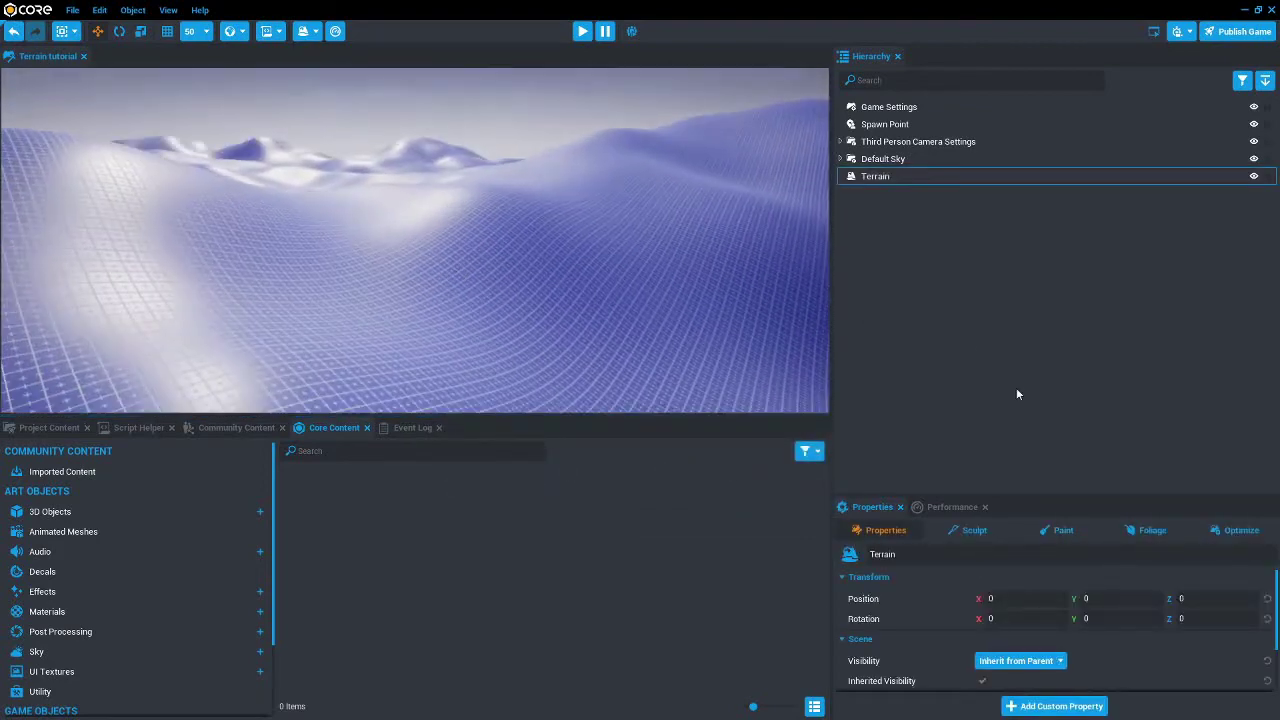
pyautogui.click(1060, 531)
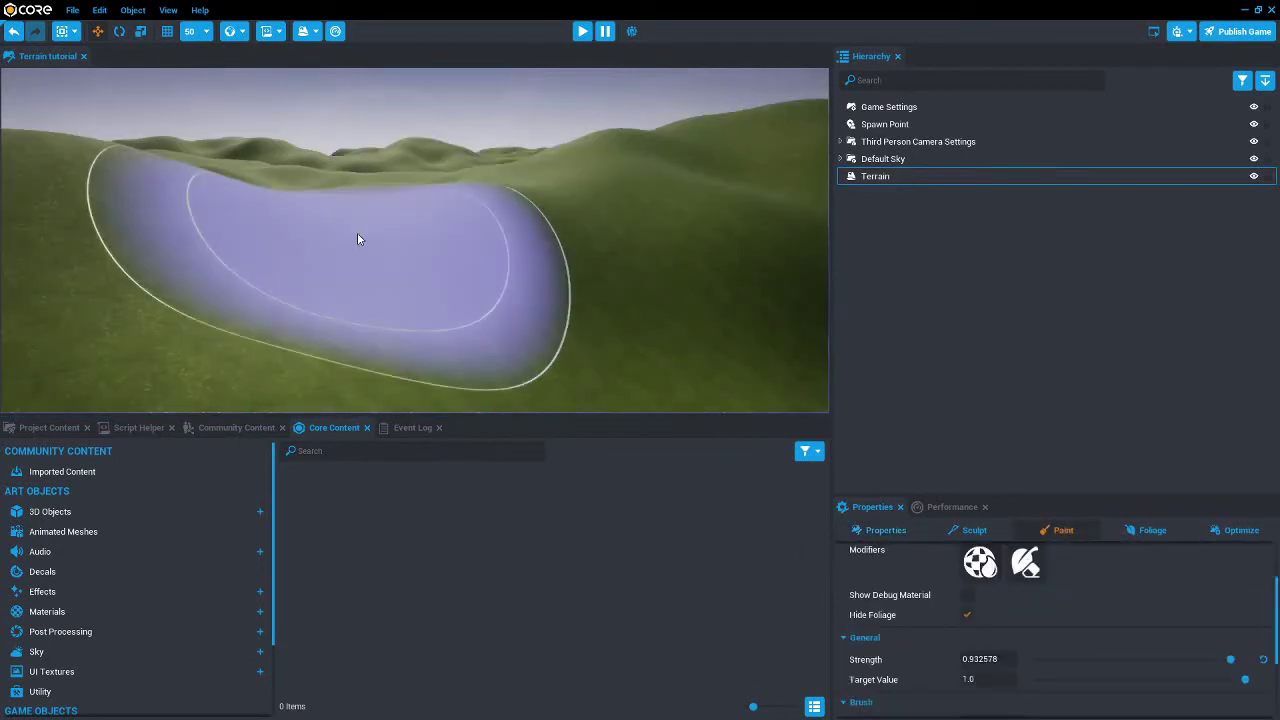
pyautogui.moveTo(628, 283); pyautogui.dragTo(738, 266, button='right')
pyautogui.moveTo(320, 245)
pyautogui.mouseDown(button='right')
pyautogui.moveTo(235, 219)
pyautogui.moveTo(75, 229)
pyautogui.moveTo(114, 249)
pyautogui.moveTo(306, 269)
pyautogui.mouseUp(button='right')
pyautogui.click(952, 449)
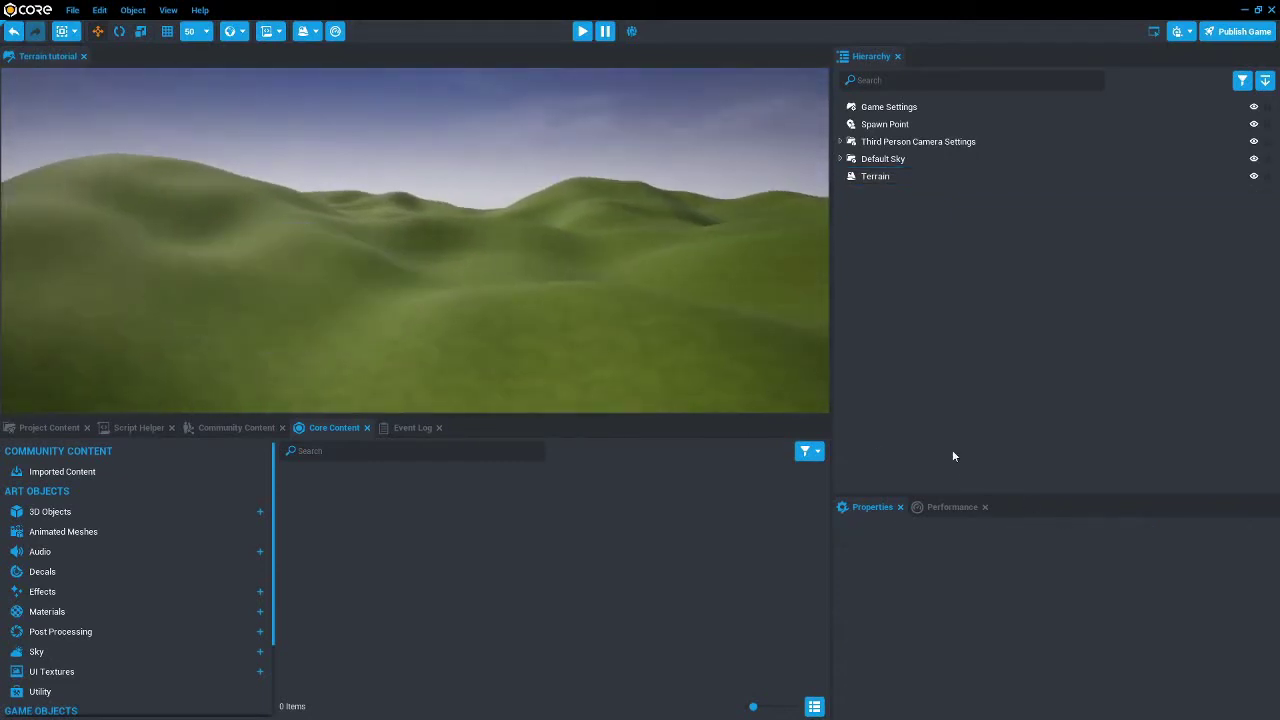
# Step: Add the Grass Short mesh to the terrain's foliage
pyautogui.click(875, 176)
pyautogui.click(1150, 530)
pyautogui.click(1252, 551)
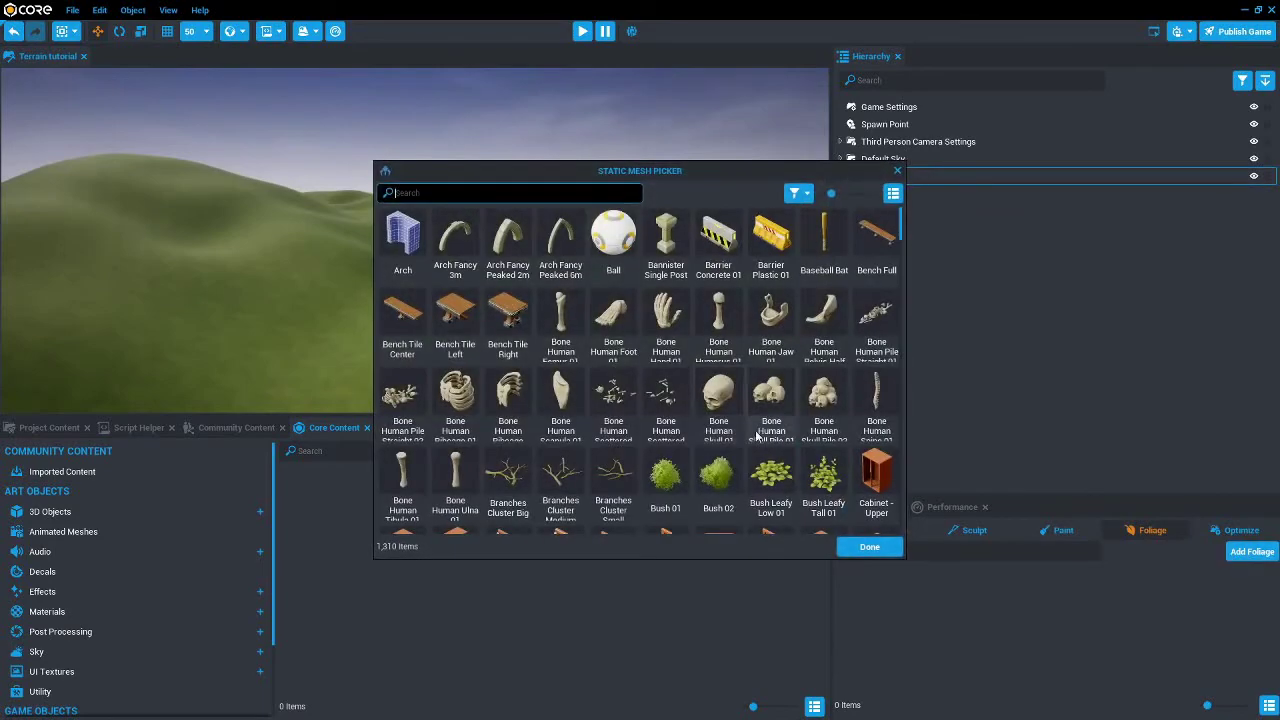
pyautogui.write('gr')
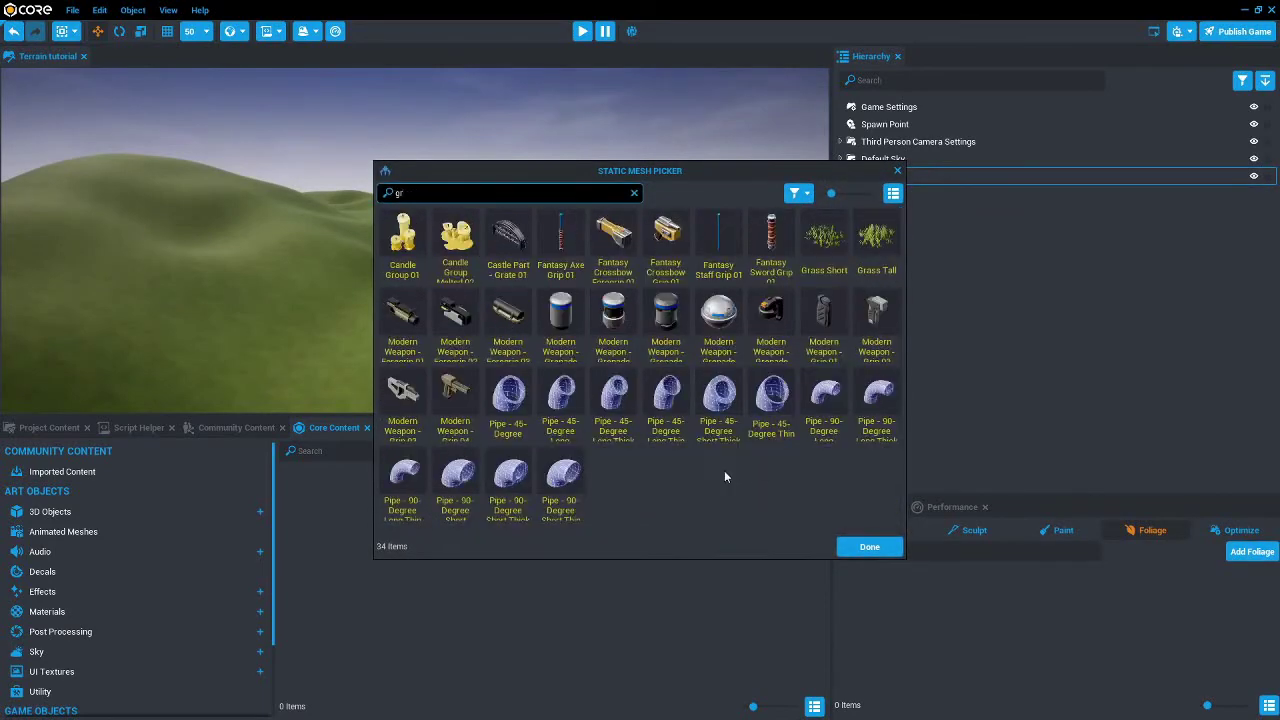
pyautogui.click(824, 240)
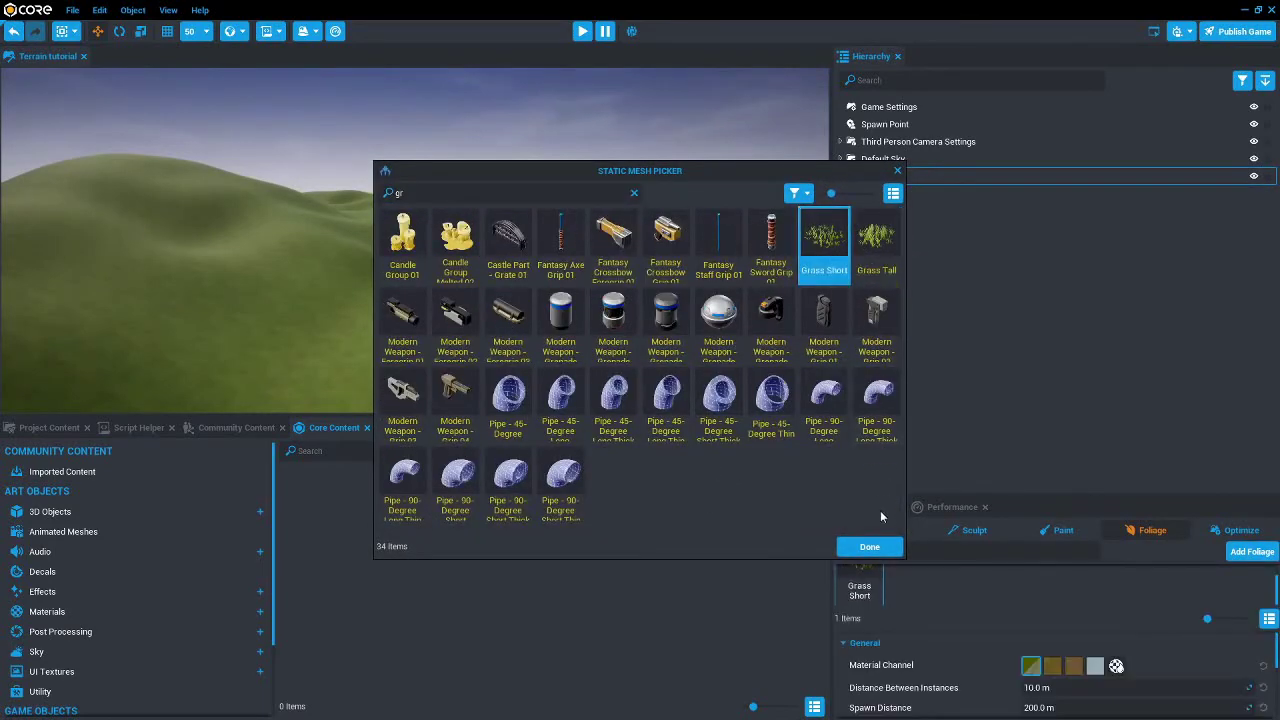
pyautogui.click(869, 546)
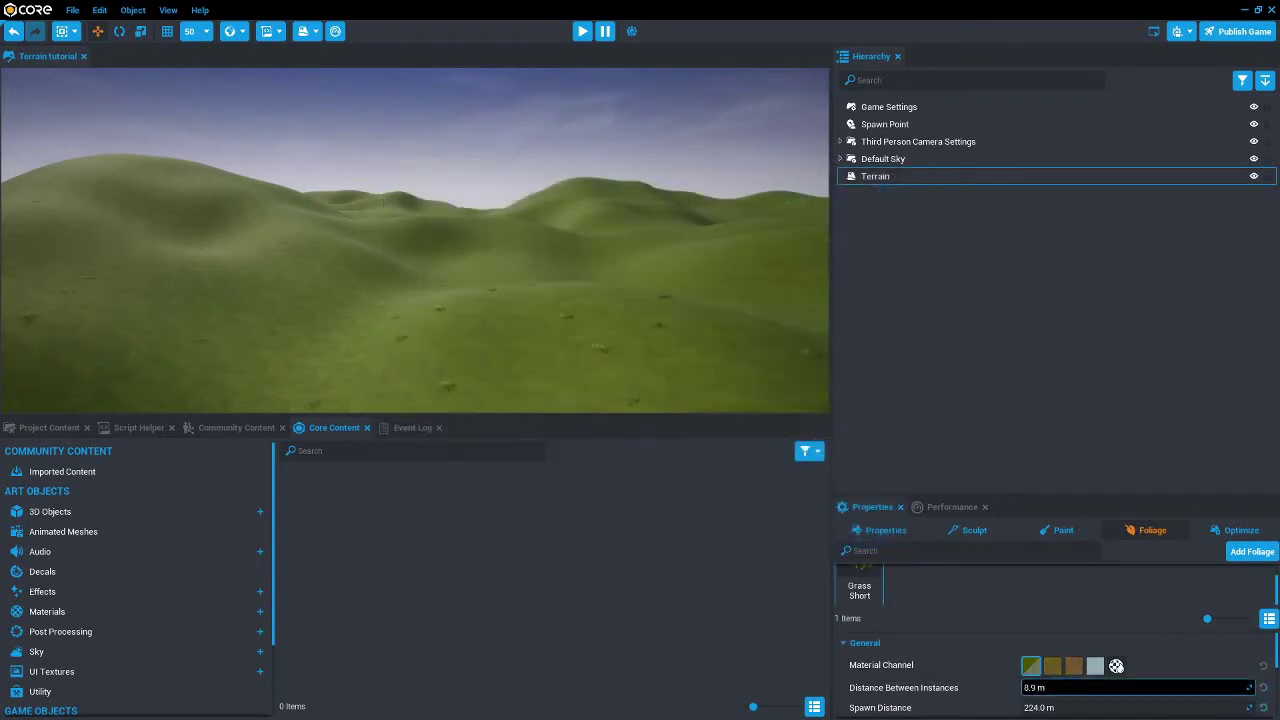
# Step: Reduce the distance between Grass Short instances to under 2 m so the grass grows densely
pyautogui.press('w')
pyautogui.moveTo(506, 272); pyautogui.dragTo(509, 291, button='right')
pyautogui.scroll(5, 510, 297)
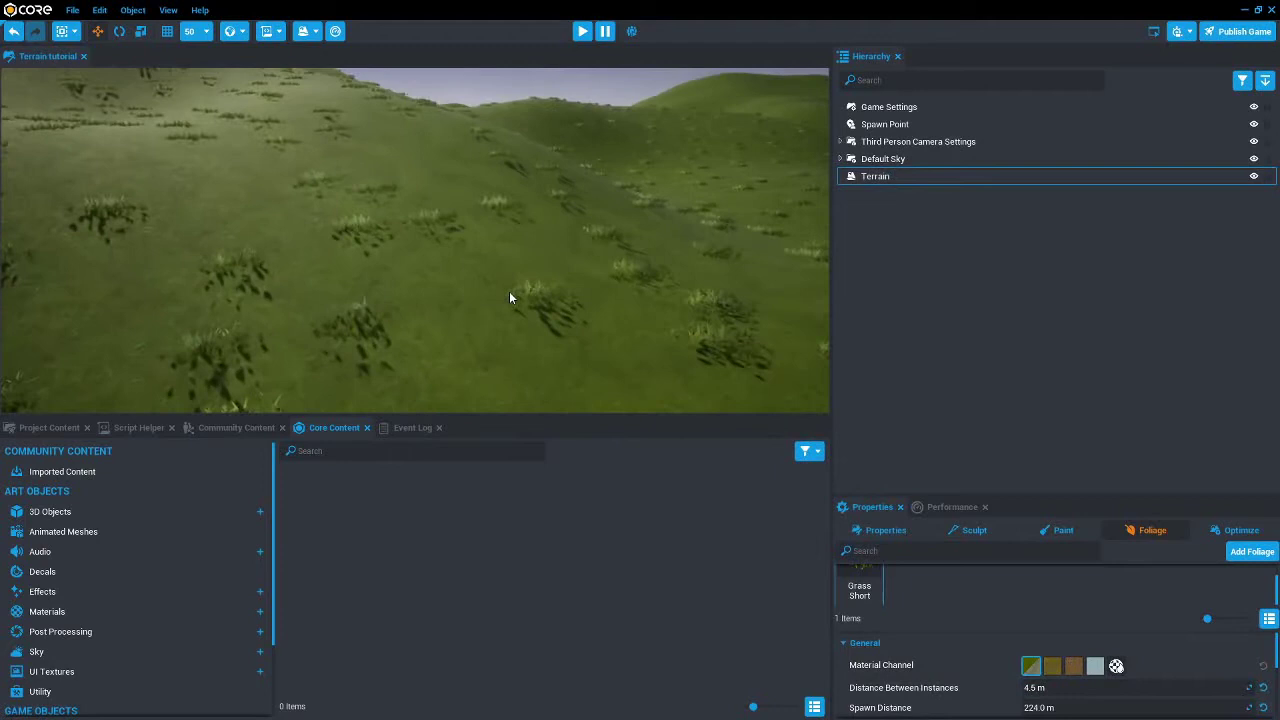
pyautogui.moveTo(1050, 688); pyautogui.dragTo(1047, 688)
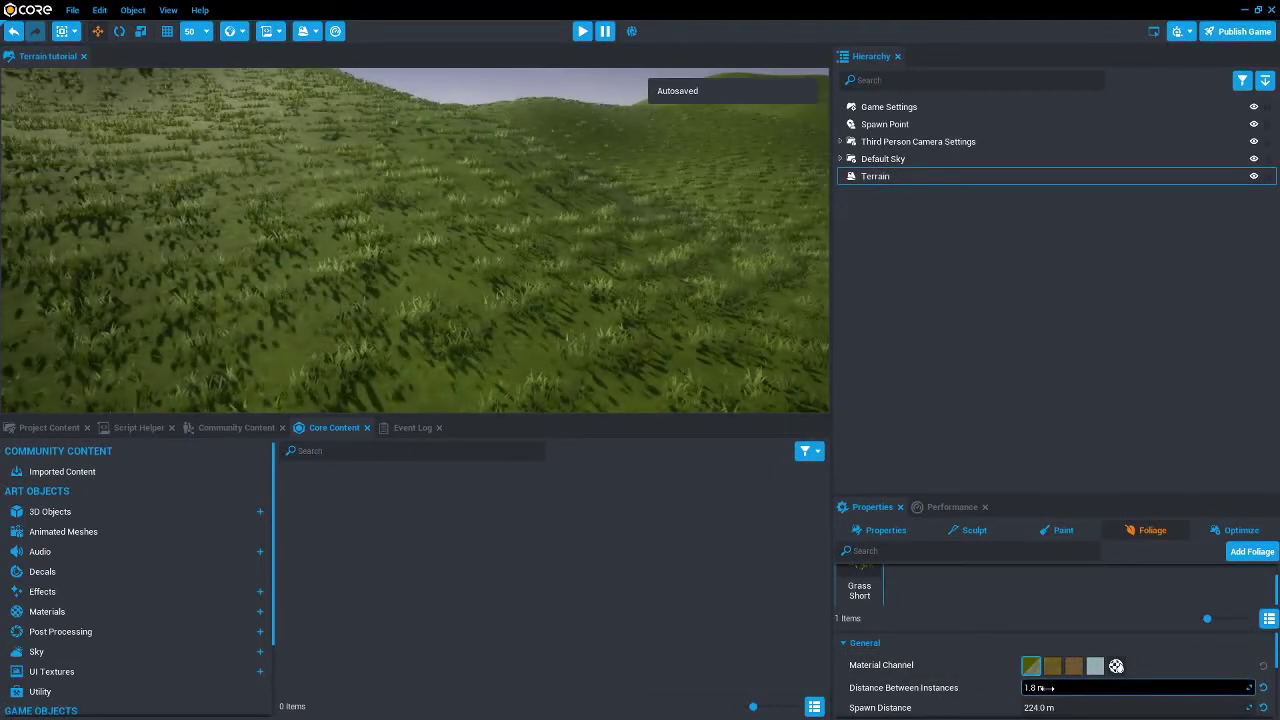
# Step: Set the rotation alignment of the Grass Short foliage to Align to surface
pyautogui.scroll(-5, 1060, 672)
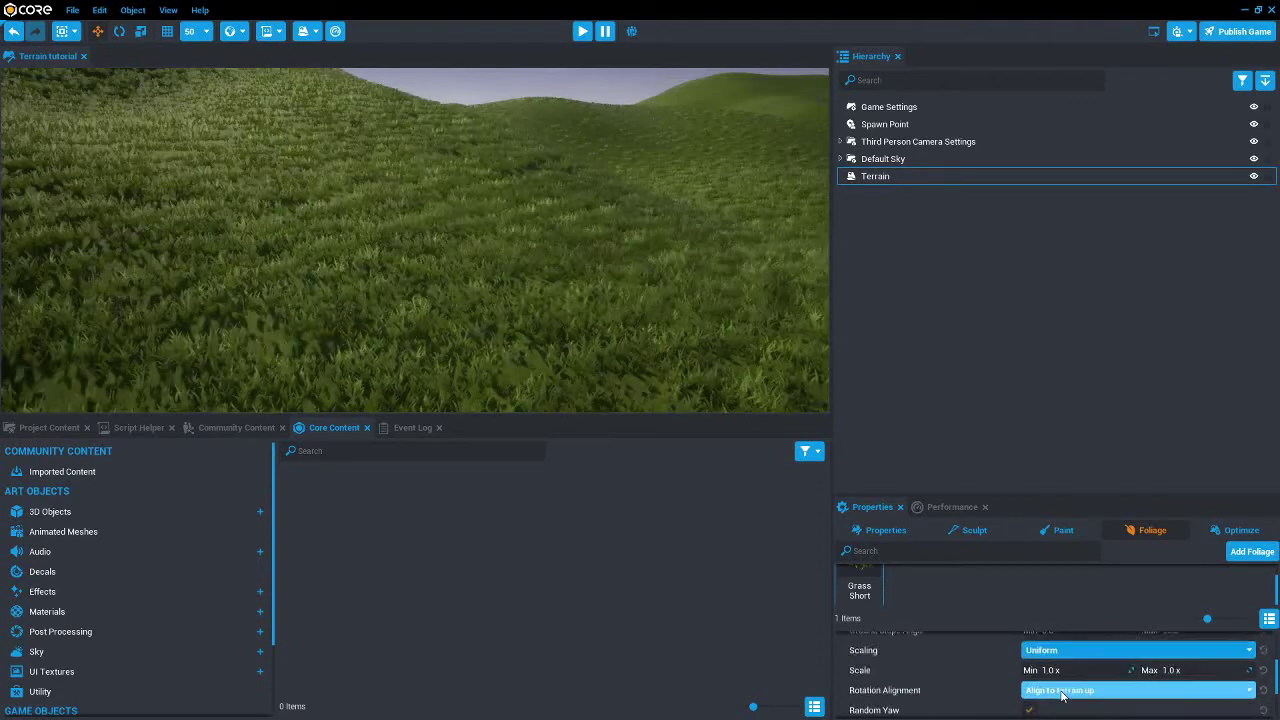
pyautogui.click(1068, 670)
pyautogui.click(1065, 620)
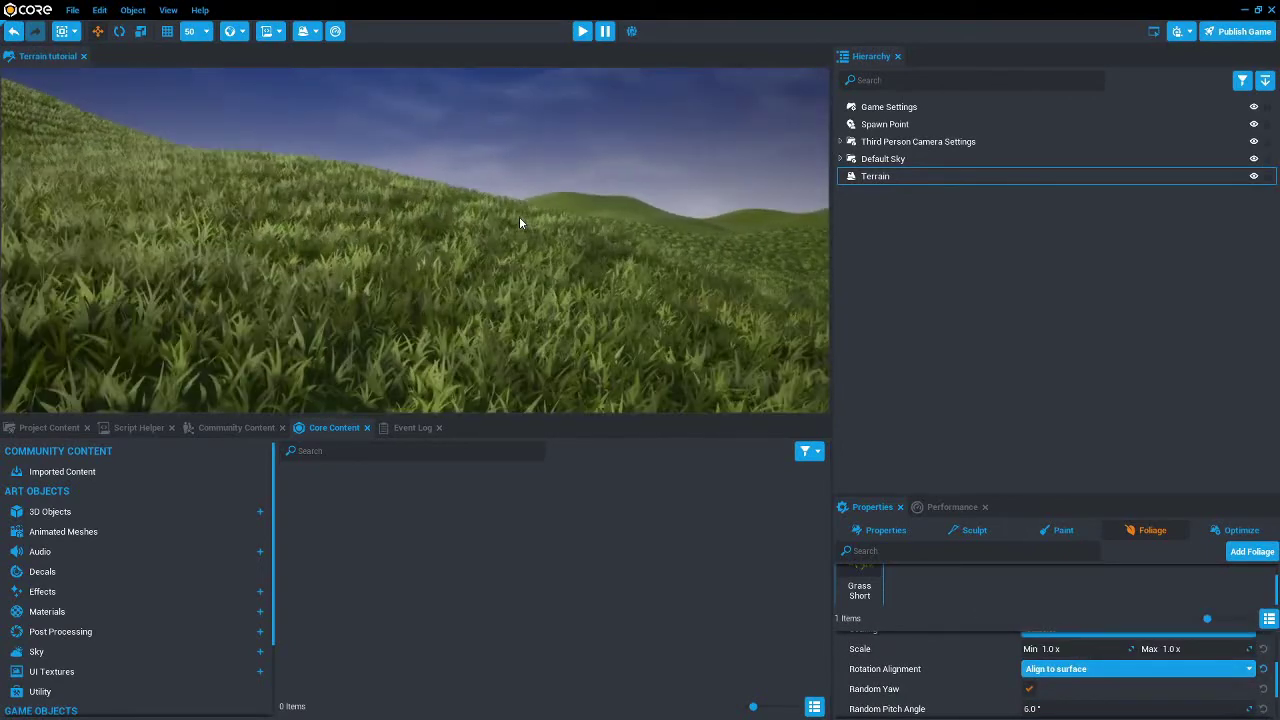
# Step: Add the Grass Tall mesh as a second foliage type on the terrain
pyautogui.scroll(3, 1100, 660)
pyautogui.click(1251, 551)
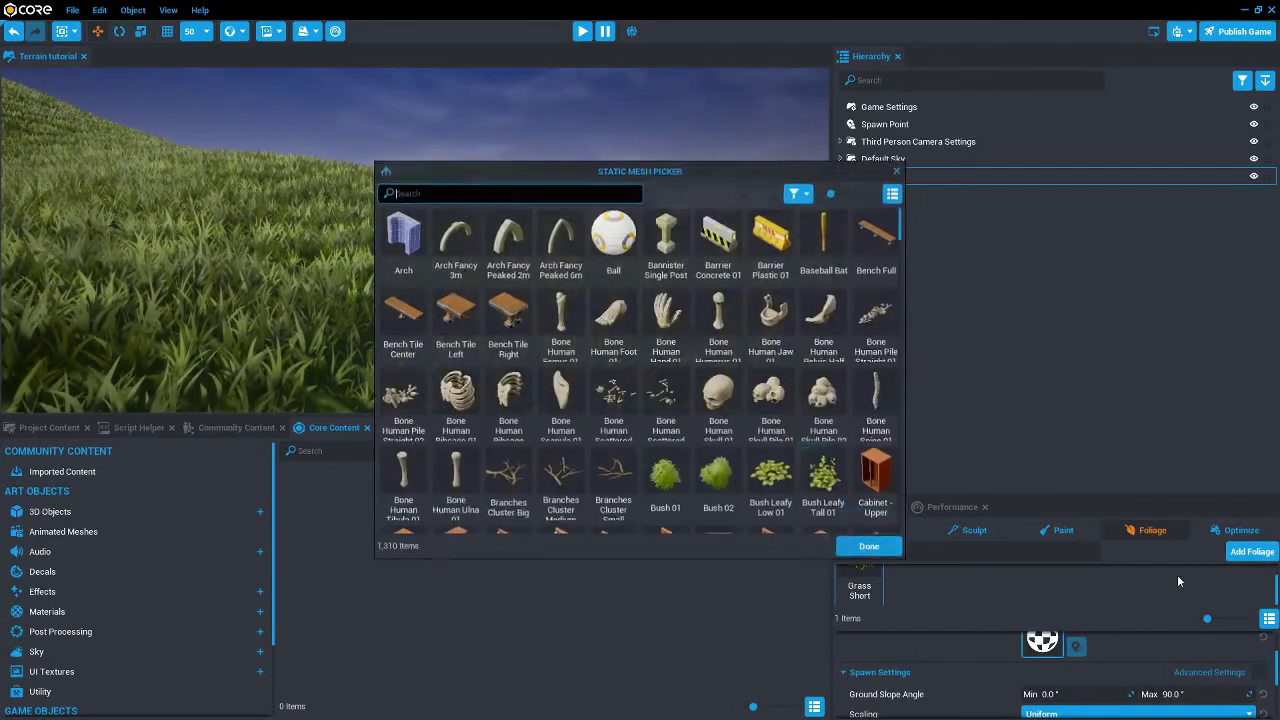
pyautogui.write('grass')
pyautogui.click(455, 228)
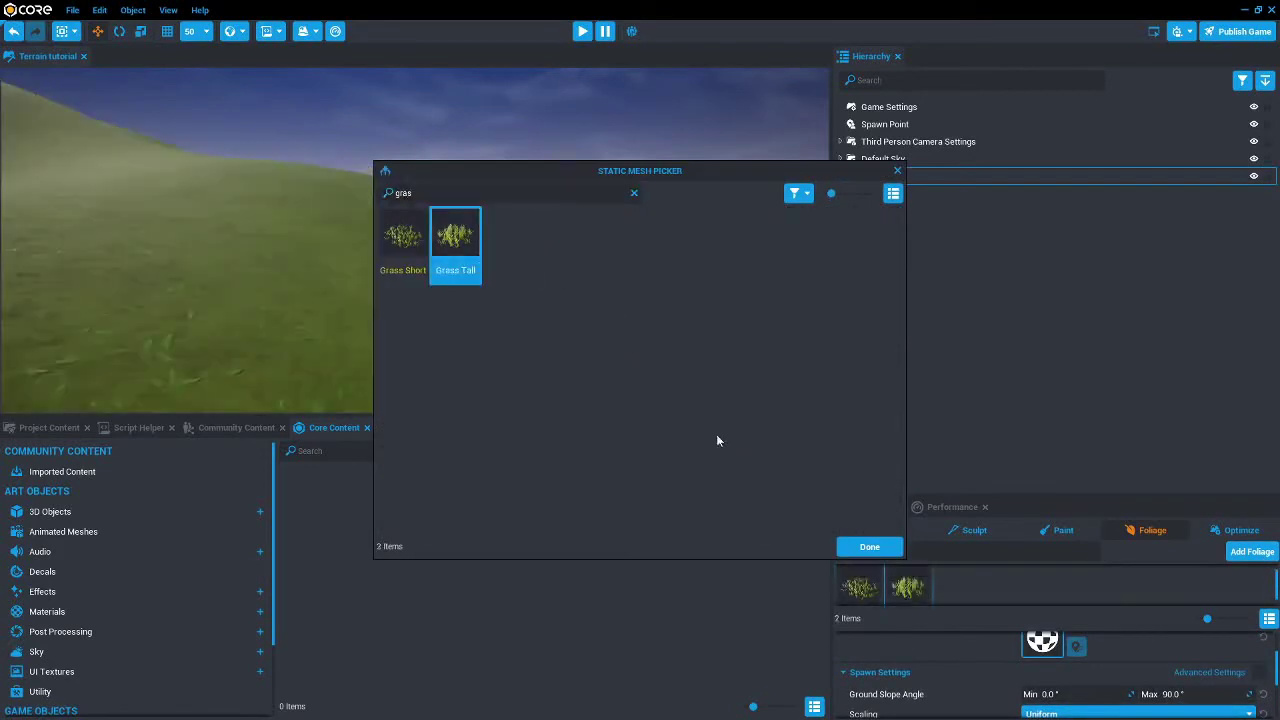
pyautogui.click(869, 546)
# Step: Reduce the distance between Grass Tall instances and set its rotation alignment to Align to surface
pyautogui.scroll(-3, 1082, 688)
pyautogui.scroll(2, 1082, 688)
pyautogui.moveTo(1070, 687); pyautogui.dragTo(1043, 687)
pyautogui.scroll(-1, 1095, 690)
pyautogui.scroll(-3, 1095, 689)
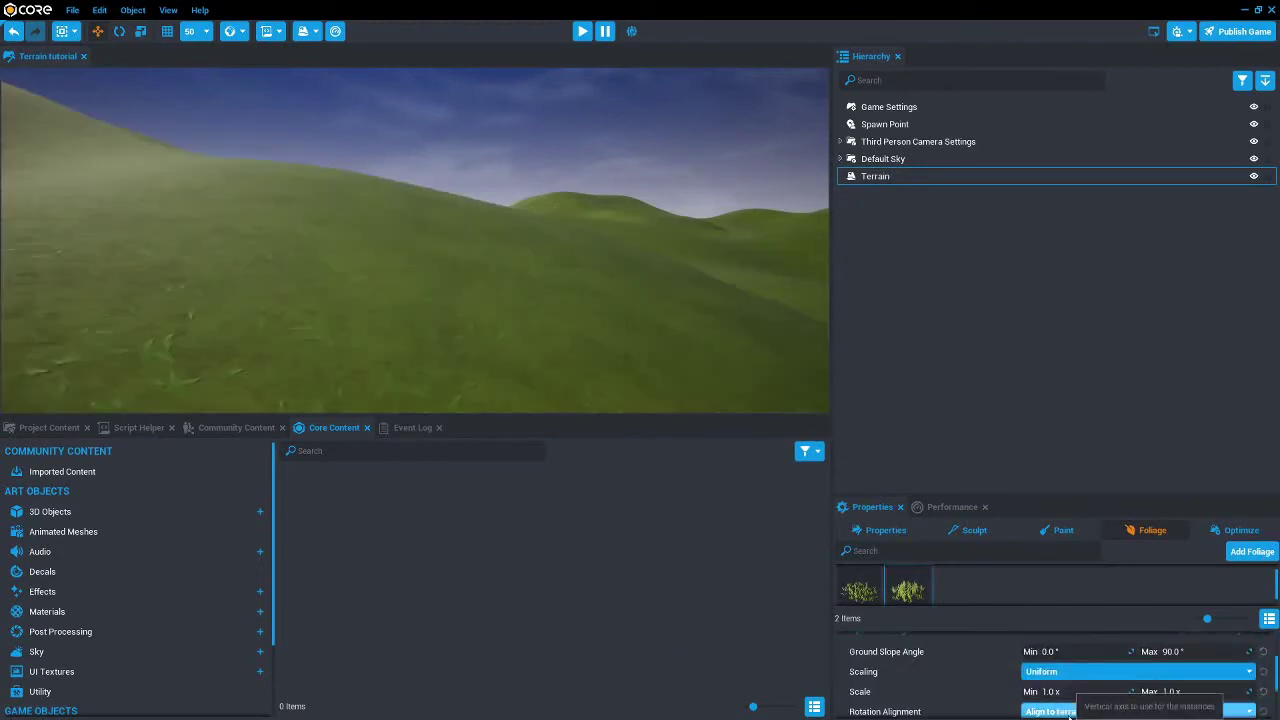
pyautogui.moveTo(491, 342); pyautogui.dragTo(573, 272, button='right')
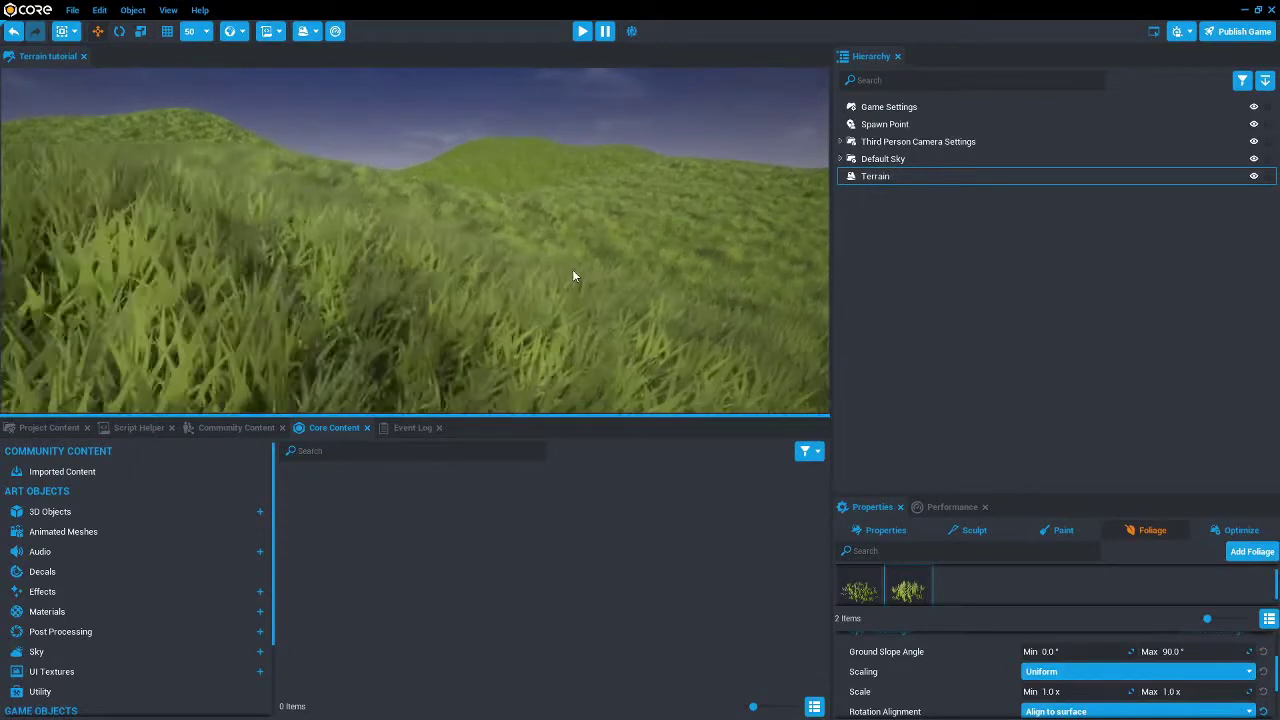
# Step: Add Flower Bellflower 01 to the foliage and set its distance between instances to 3.5 m
pyautogui.click(1256, 557)
pyautogui.write('flowe')
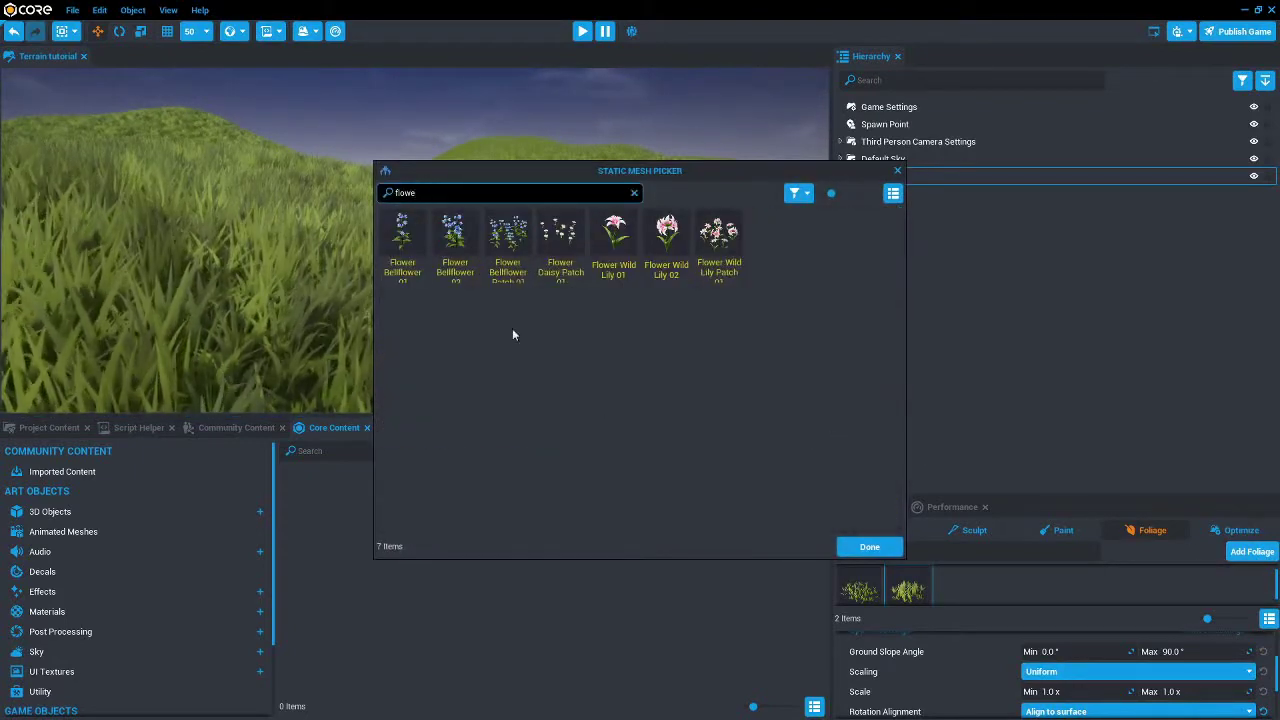
pyautogui.press('Return')
pyautogui.click(869, 547)
pyautogui.scroll(5, 1083, 684)
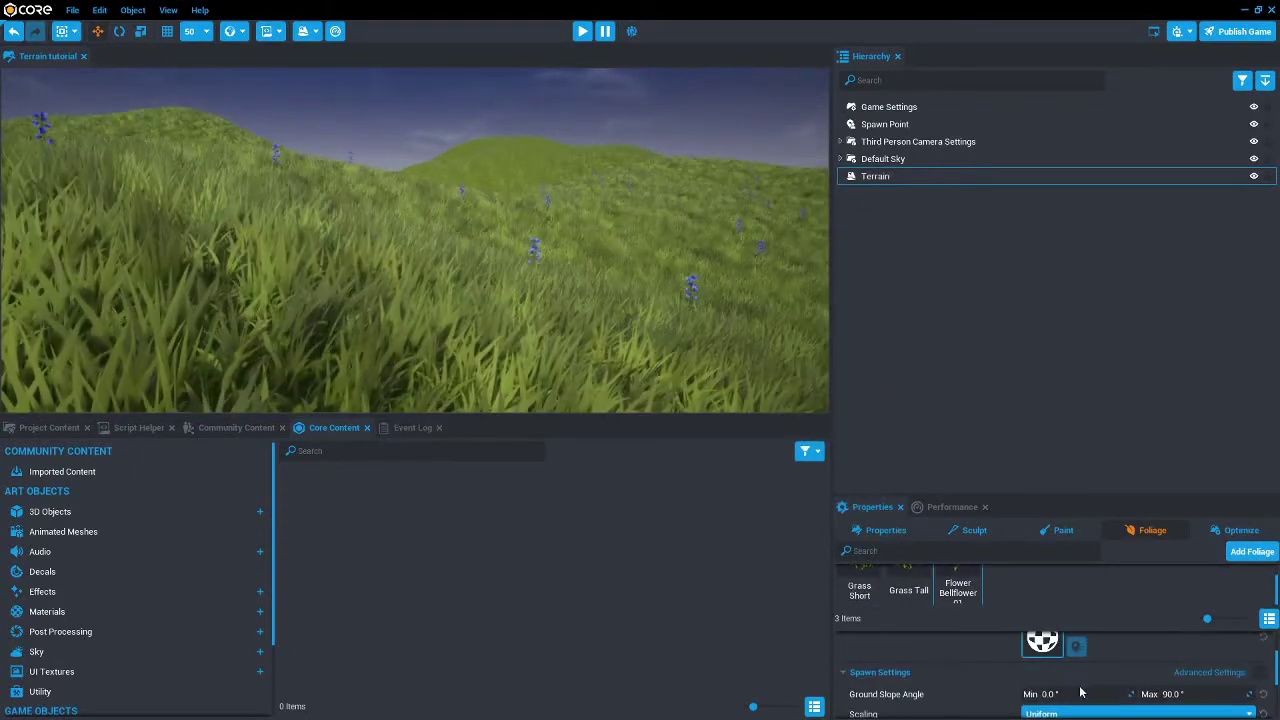
pyautogui.moveTo(1083, 688); pyautogui.dragTo(1076, 689)
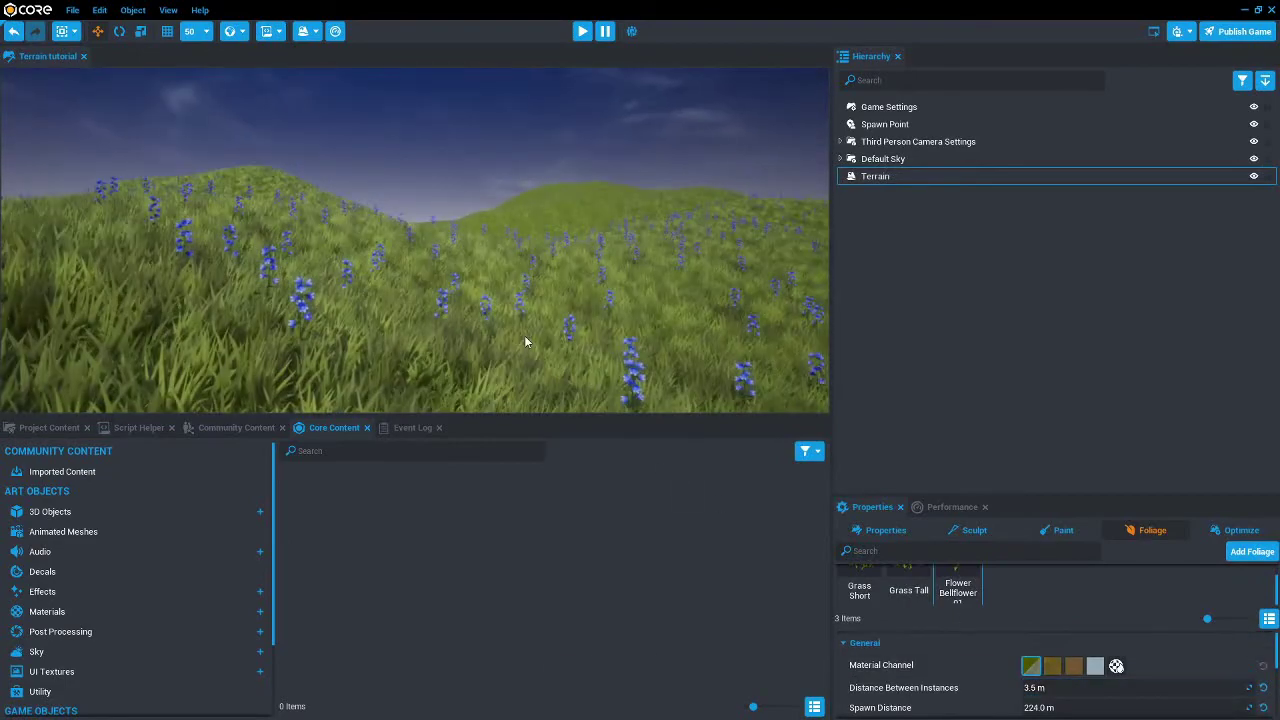
pyautogui.press('w')
pyautogui.moveTo(532, 338); pyautogui.dragTo(648, 348, button='right')
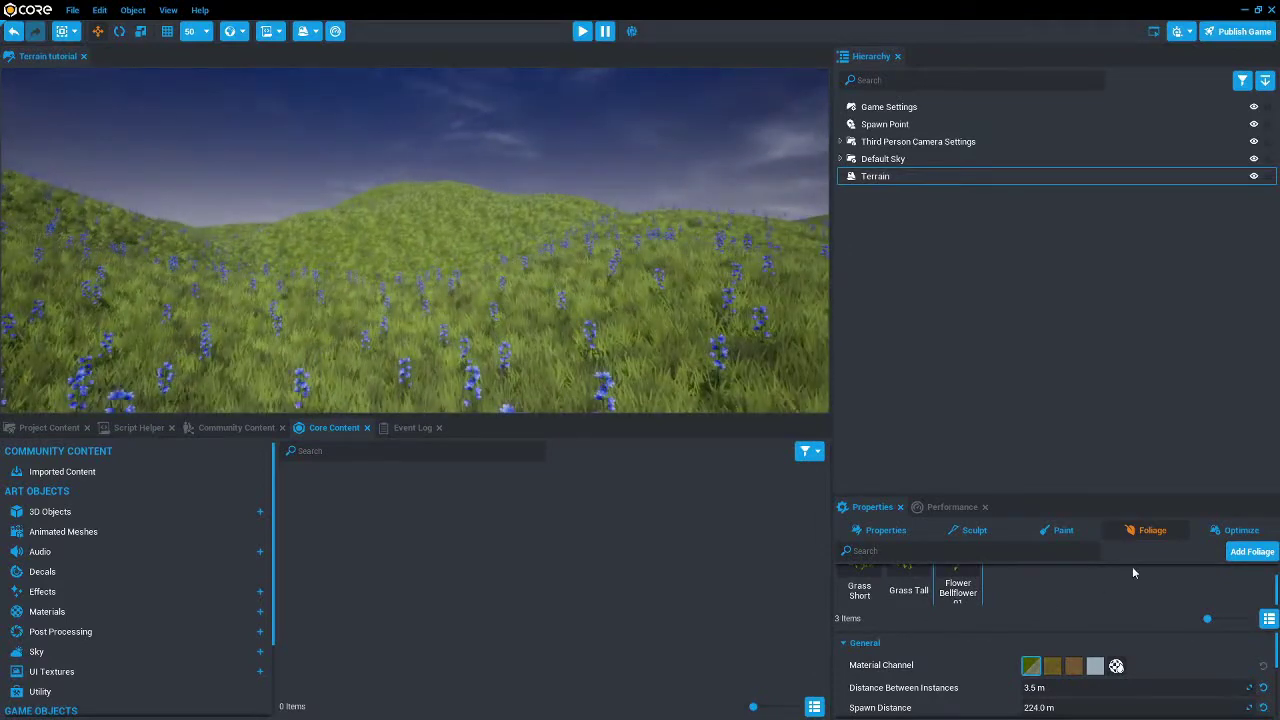
# Step: Add Flower Bellflower 02 with a 3.3 m distance between instances, plus Flower Bellflower Patch 01, to the foliage
pyautogui.click(1252, 551)
pyautogui.write('flowe')
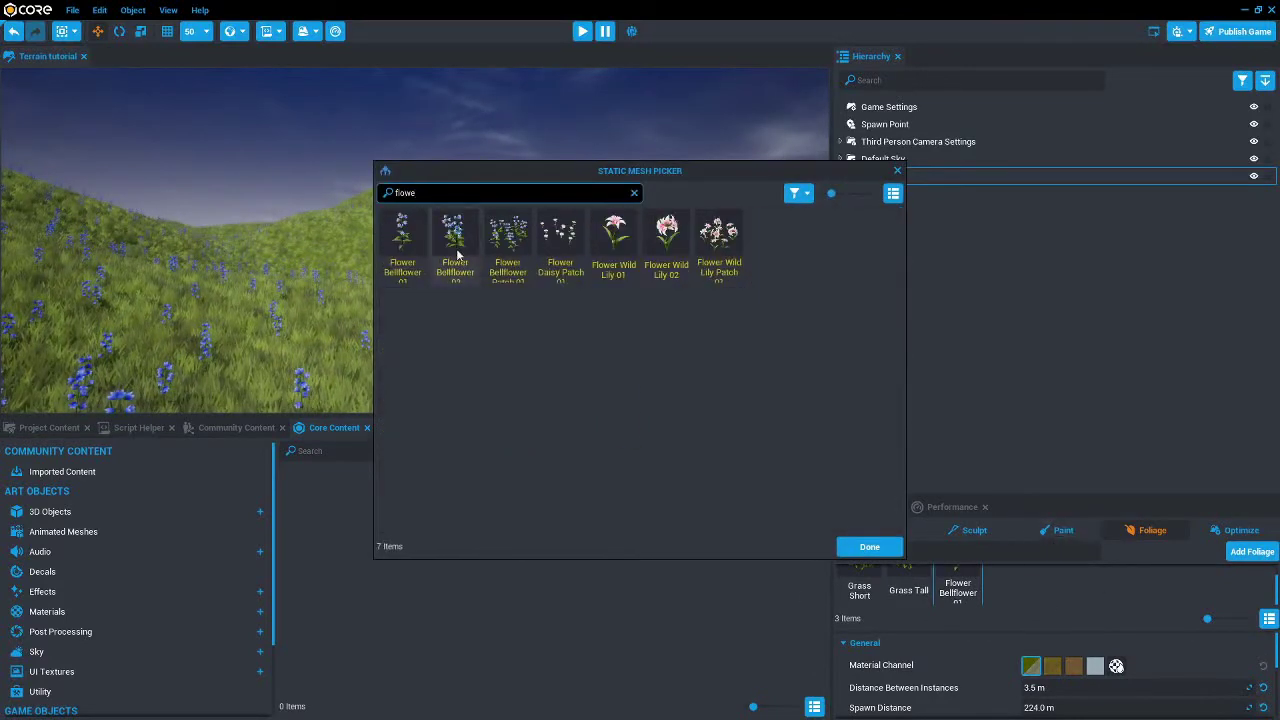
pyautogui.click(461, 231)
pyautogui.click(862, 545)
pyautogui.moveTo(1048, 687); pyautogui.dragTo(1008, 687)
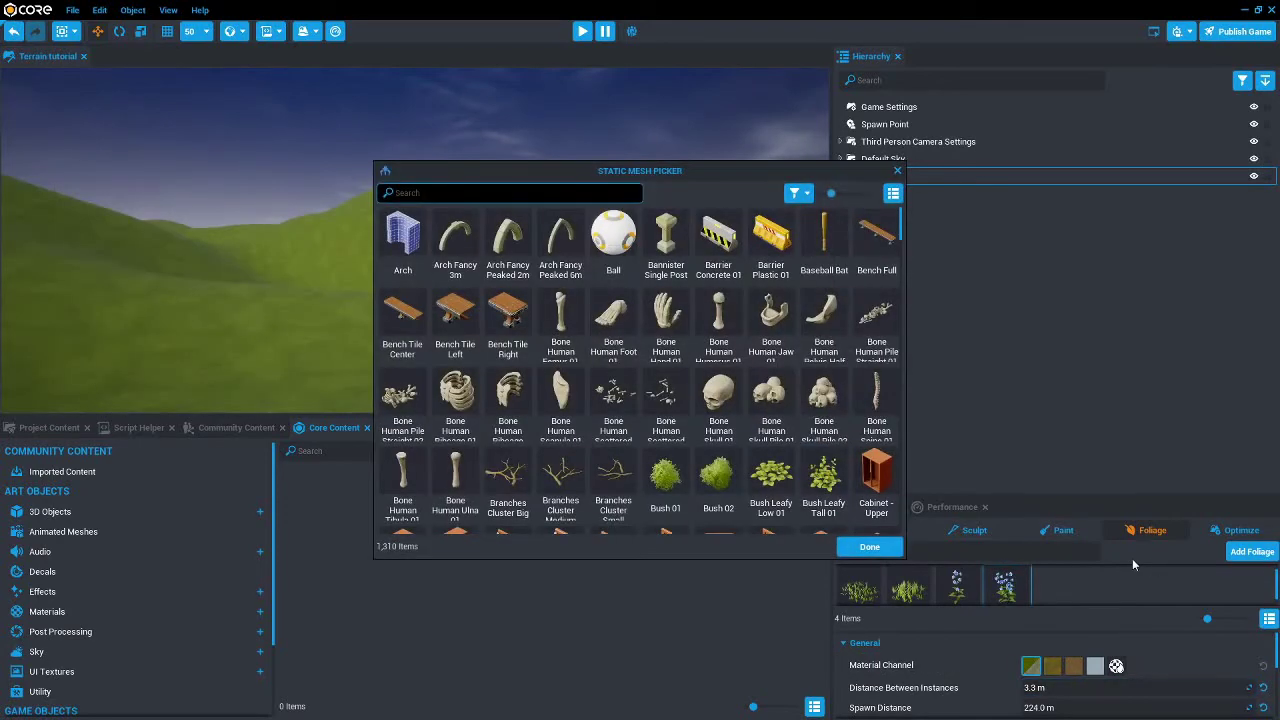
pyautogui.write('flower')
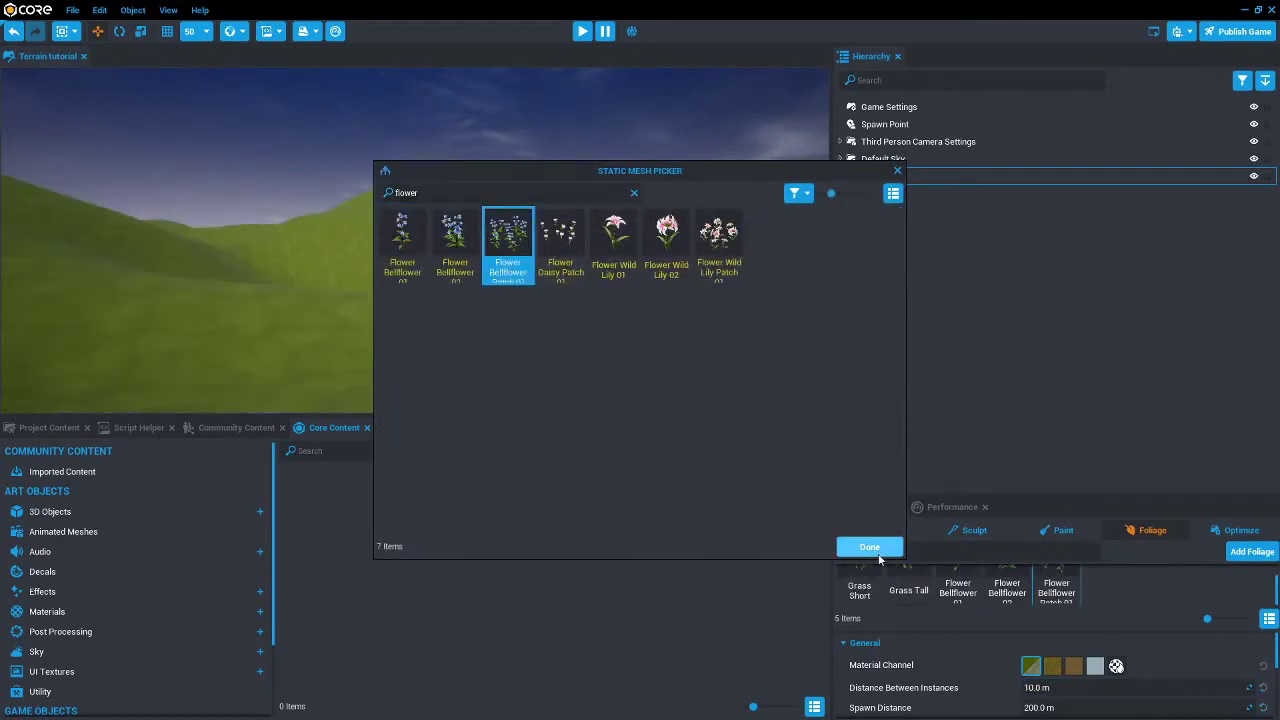
pyautogui.click(872, 550)
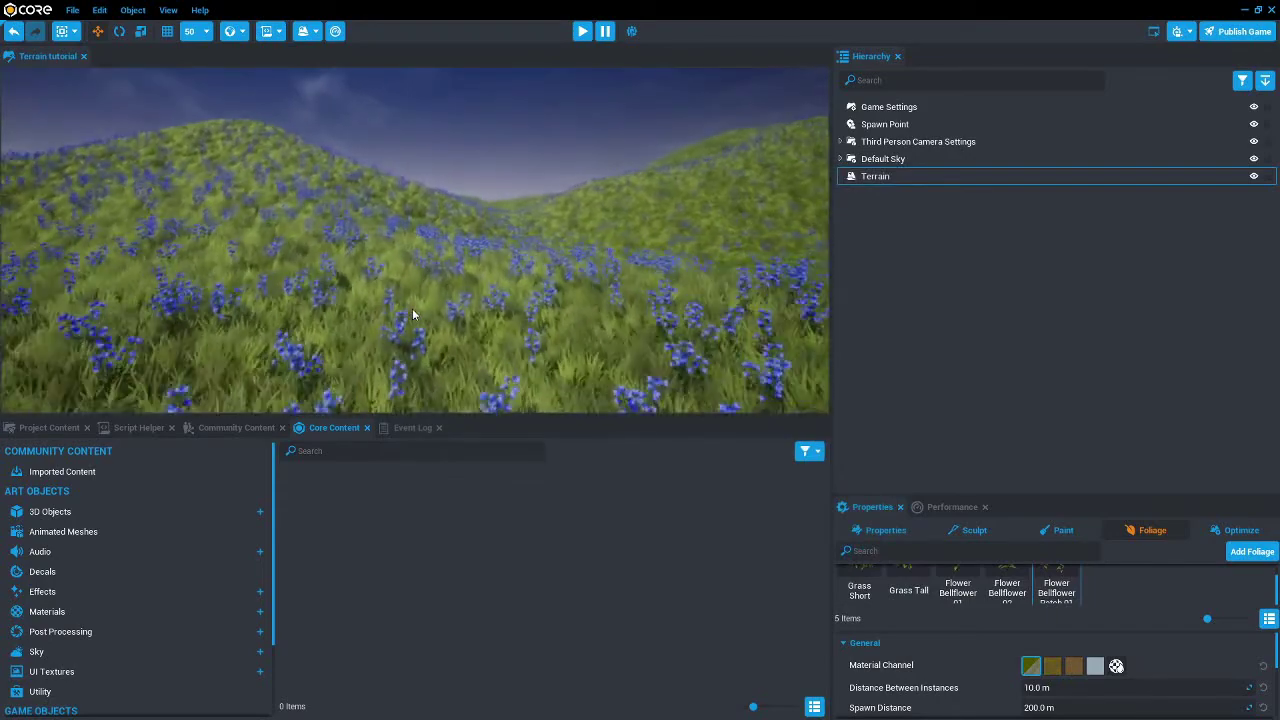
# Step: Thin out the bellflowers by increasing Flower Bellflower 02's instance distance and setting Flower Bellflower 01's to 7.1 m
pyautogui.press('w')
pyautogui.moveTo(412, 309); pyautogui.dragTo(447, 301, button='right')
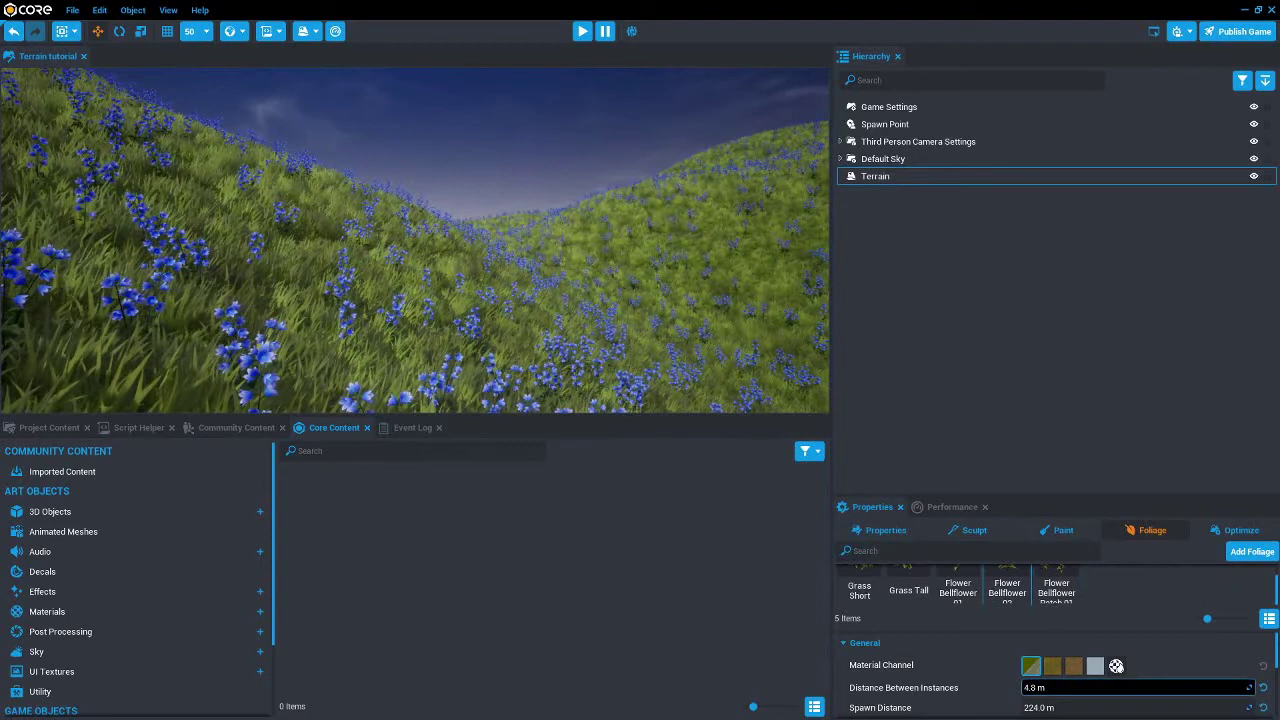
pyautogui.moveTo(1075, 688); pyautogui.dragTo(1090, 688)
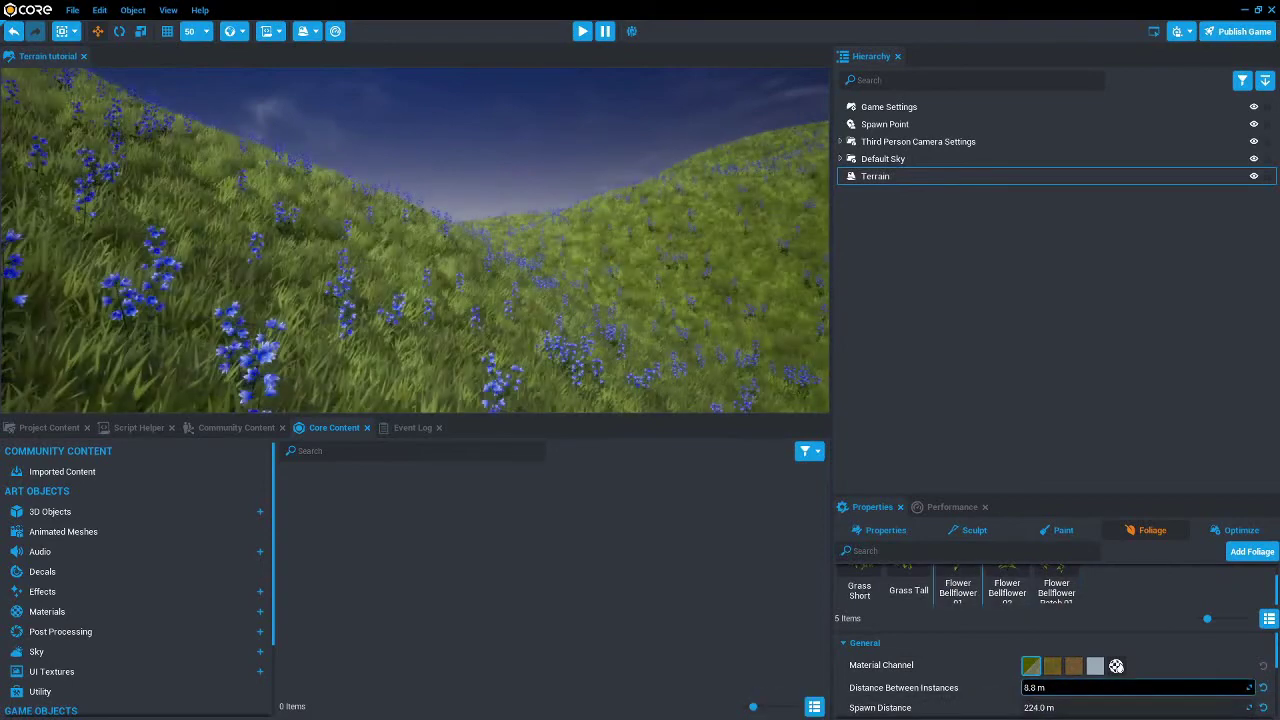
pyautogui.press('Return')
# Step: Add Flower Daisy Patch 01 to the foliage with a distance between instances of 8.7 m
pyautogui.click(1230, 551)
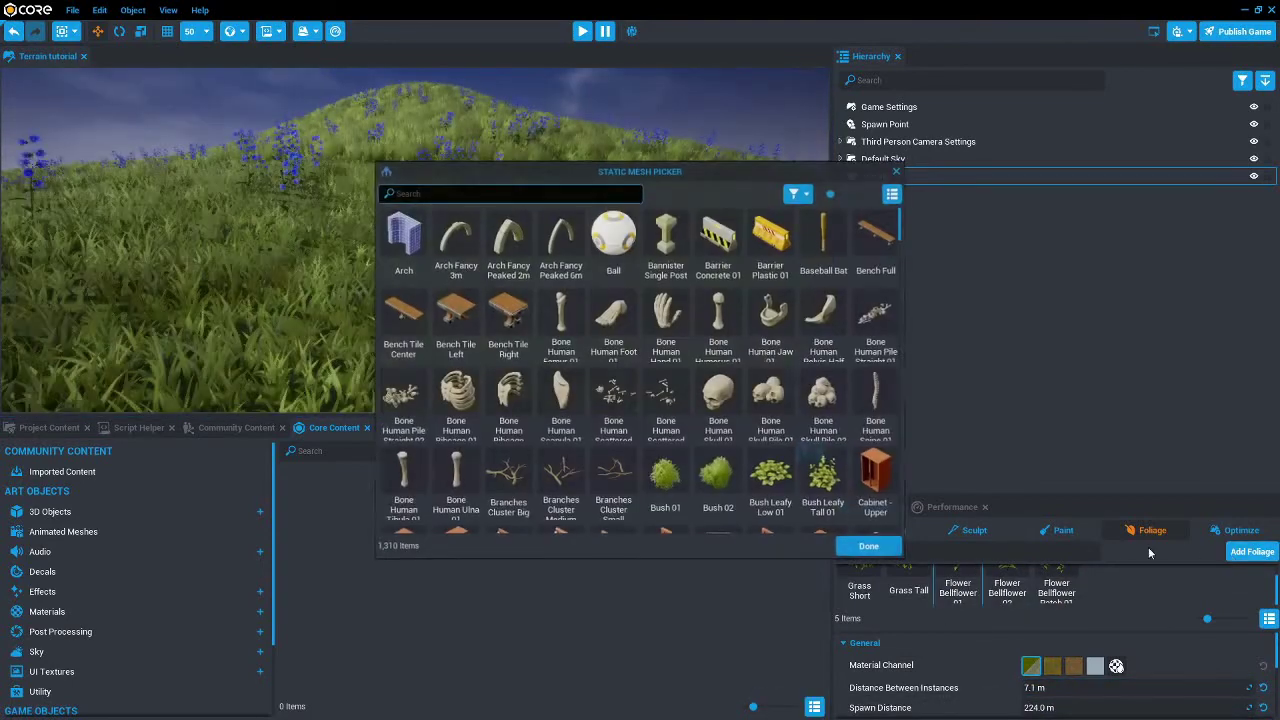
pyautogui.write('flower')
pyautogui.click(560, 240)
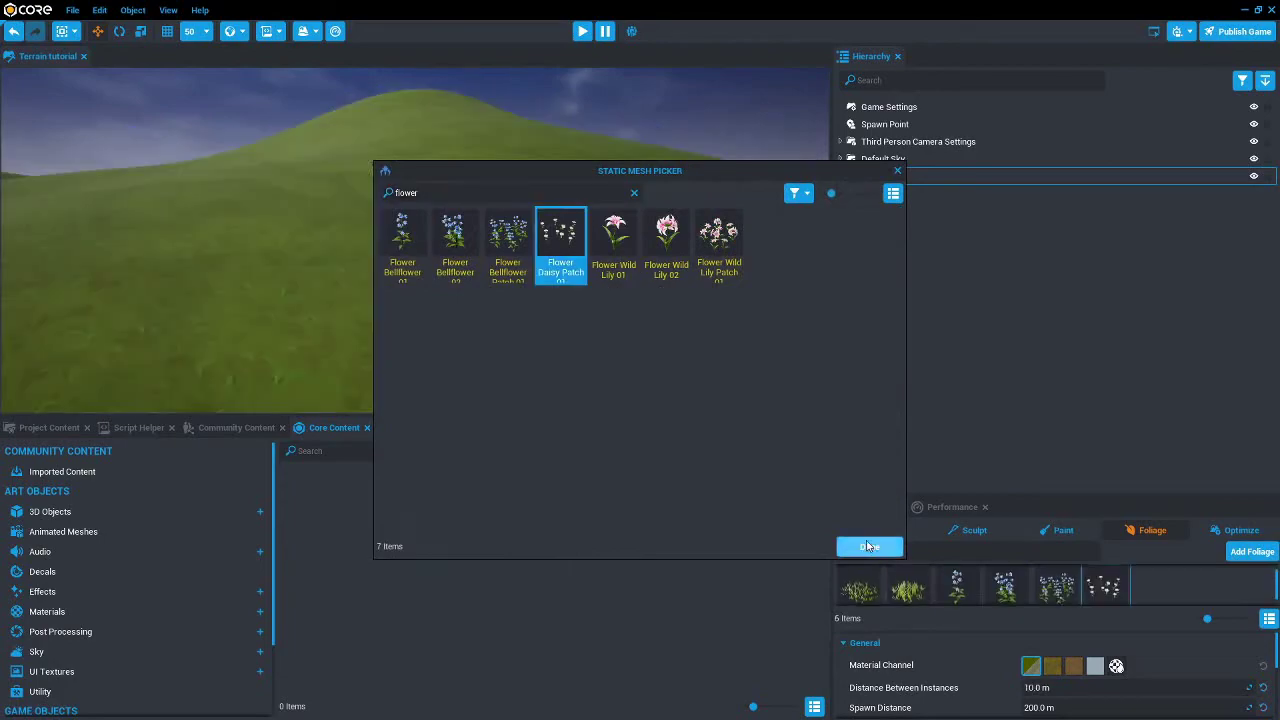
pyautogui.click(869, 546)
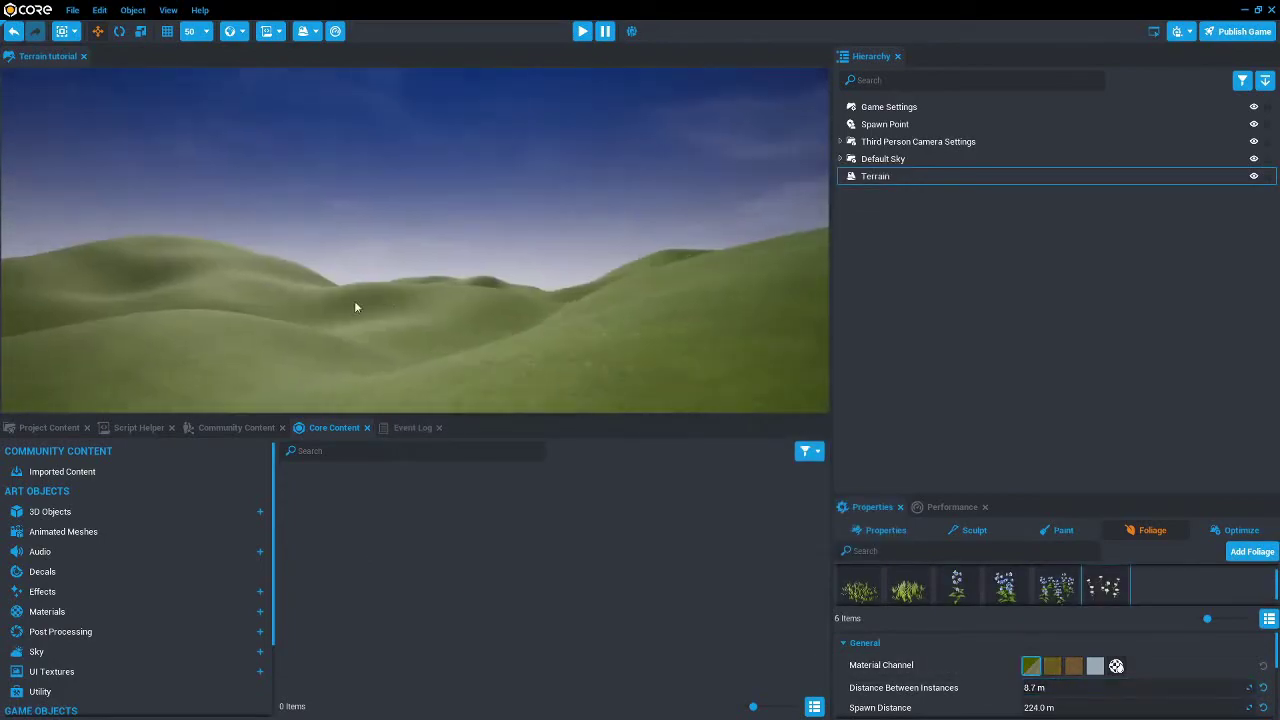
pyautogui.press('w')
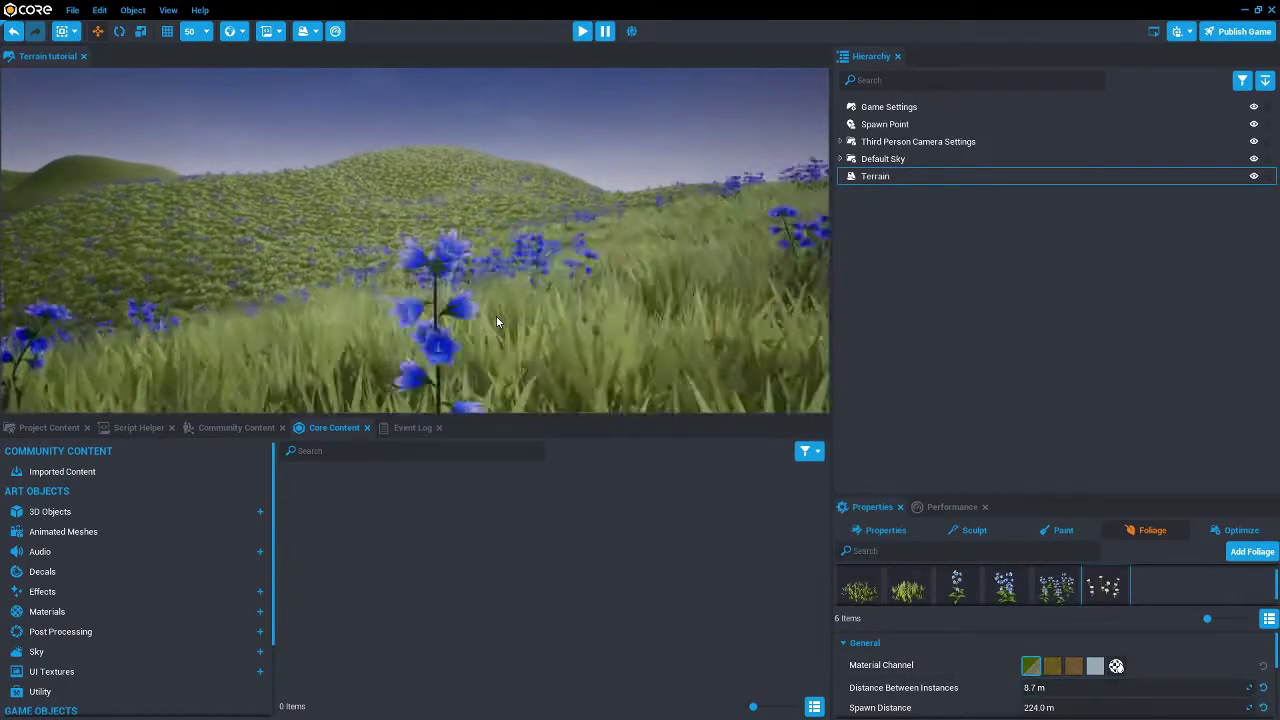
# Step: Add Flower Wild Lily 01 to the foliage with a distance between instances of 8.5 m
pyautogui.click(1240, 553)
pyautogui.write('flower')
pyautogui.doubleClick(616, 242)
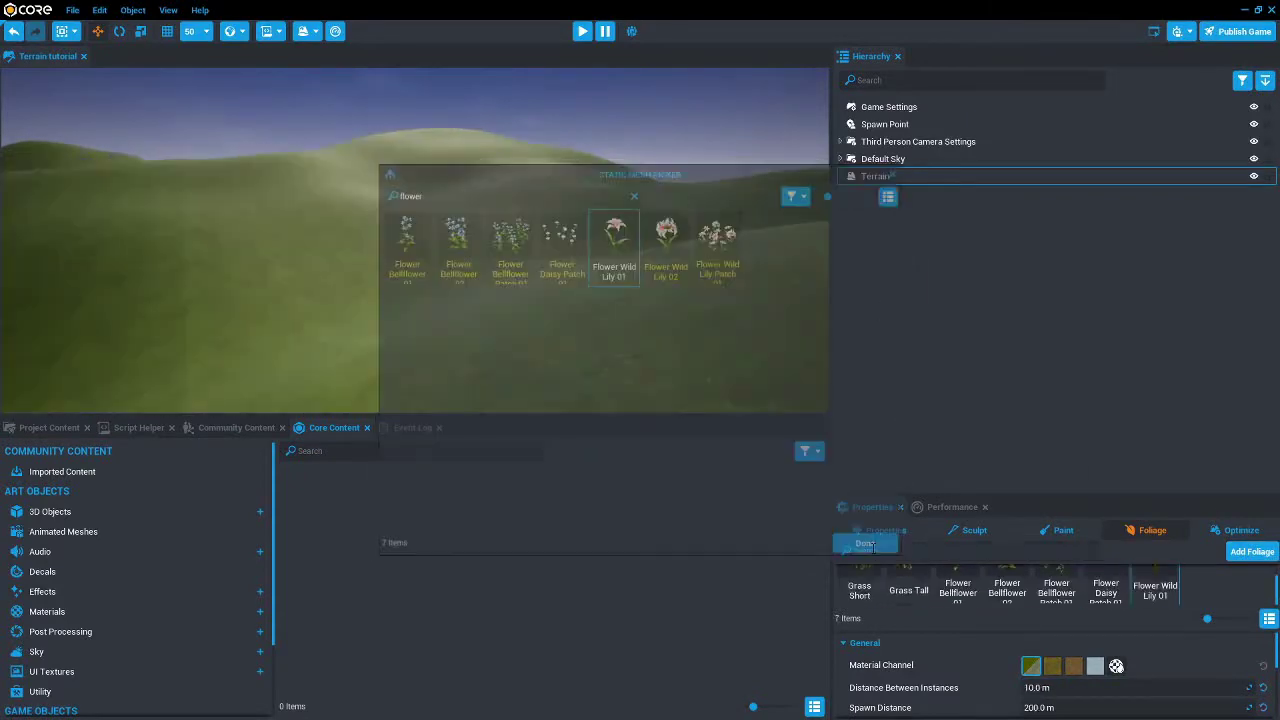
# Step: Add Flower Wild Lily 02 to the foliage with a distance between instances of 6.9 m
pyautogui.click(1248, 552)
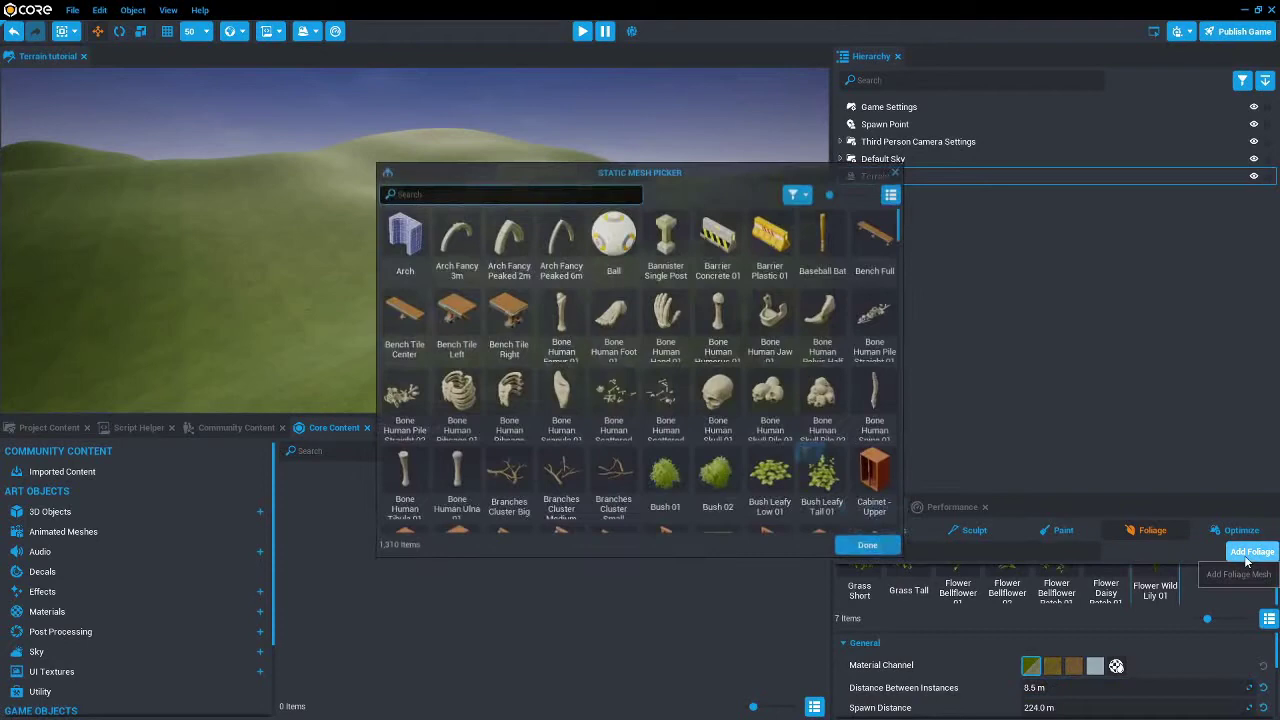
pyautogui.write('flower')
pyautogui.click(666, 240)
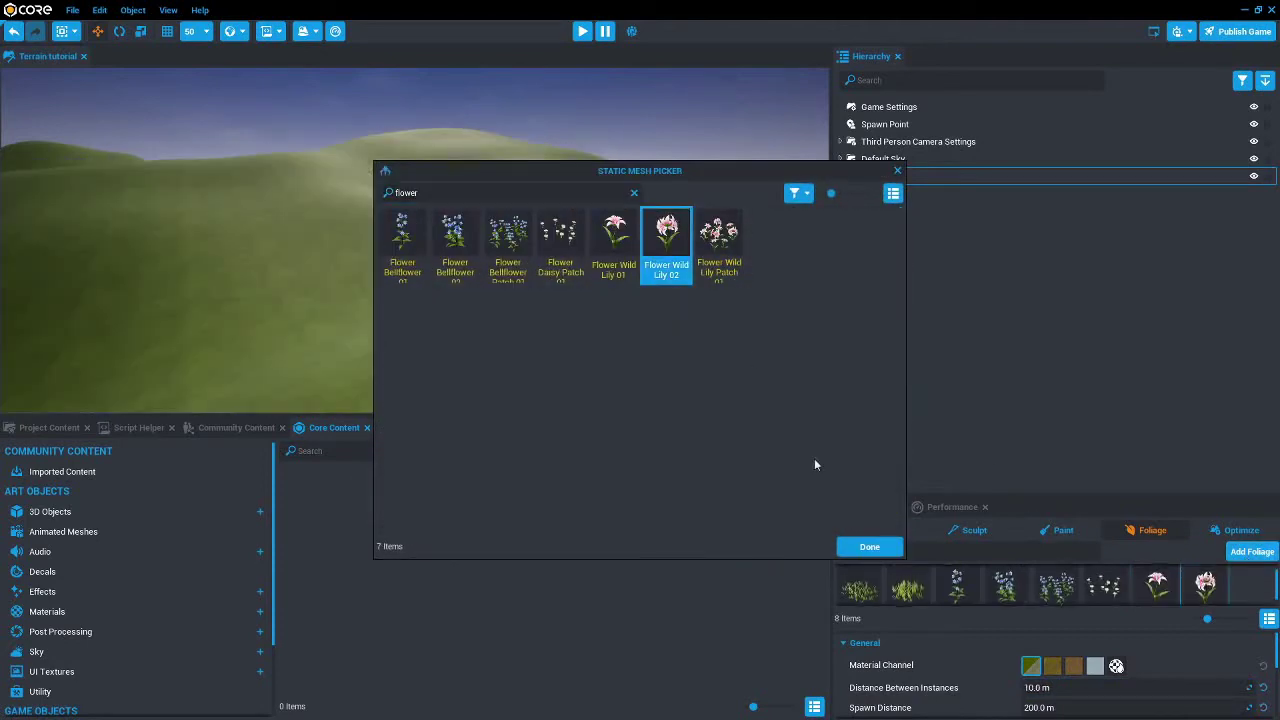
pyautogui.click(869, 544)
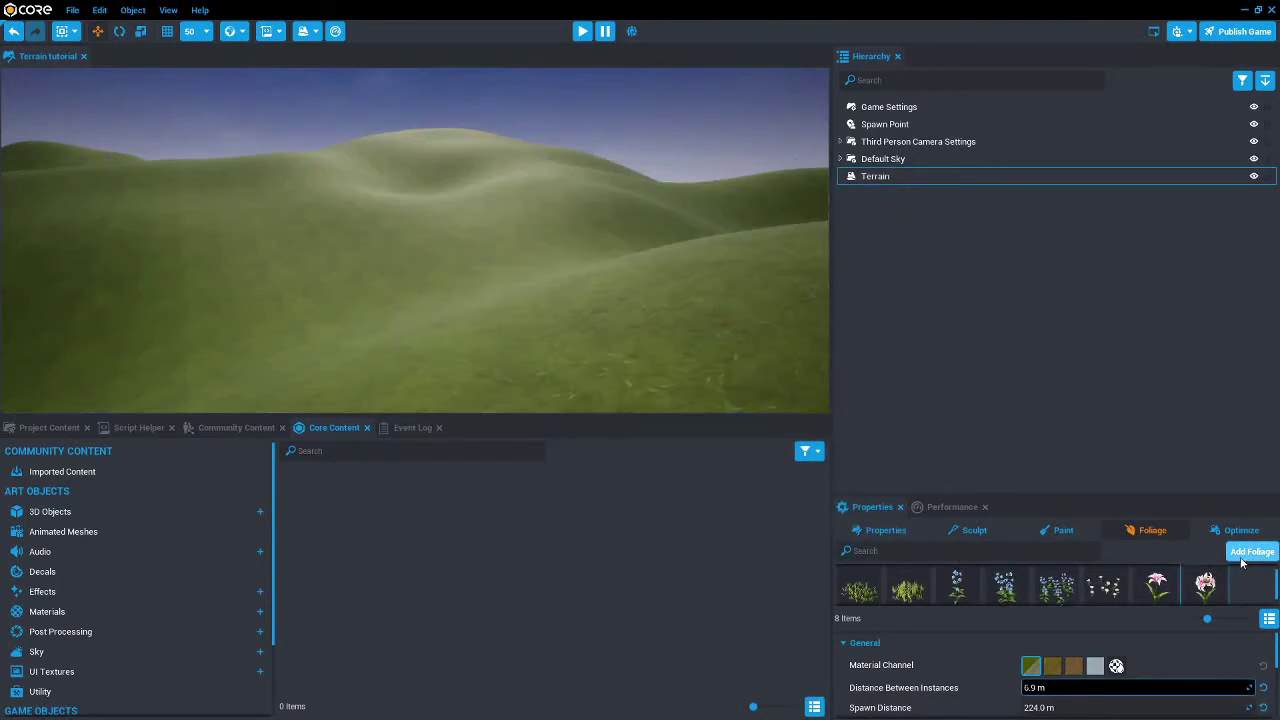
# Step: Add Flower Wild Lily Patch 01 to the foliage with a 13.5 m distance between instances and inspect the flower meadow
pyautogui.click(1248, 552)
pyautogui.write('flower')
pyautogui.click(716, 242)
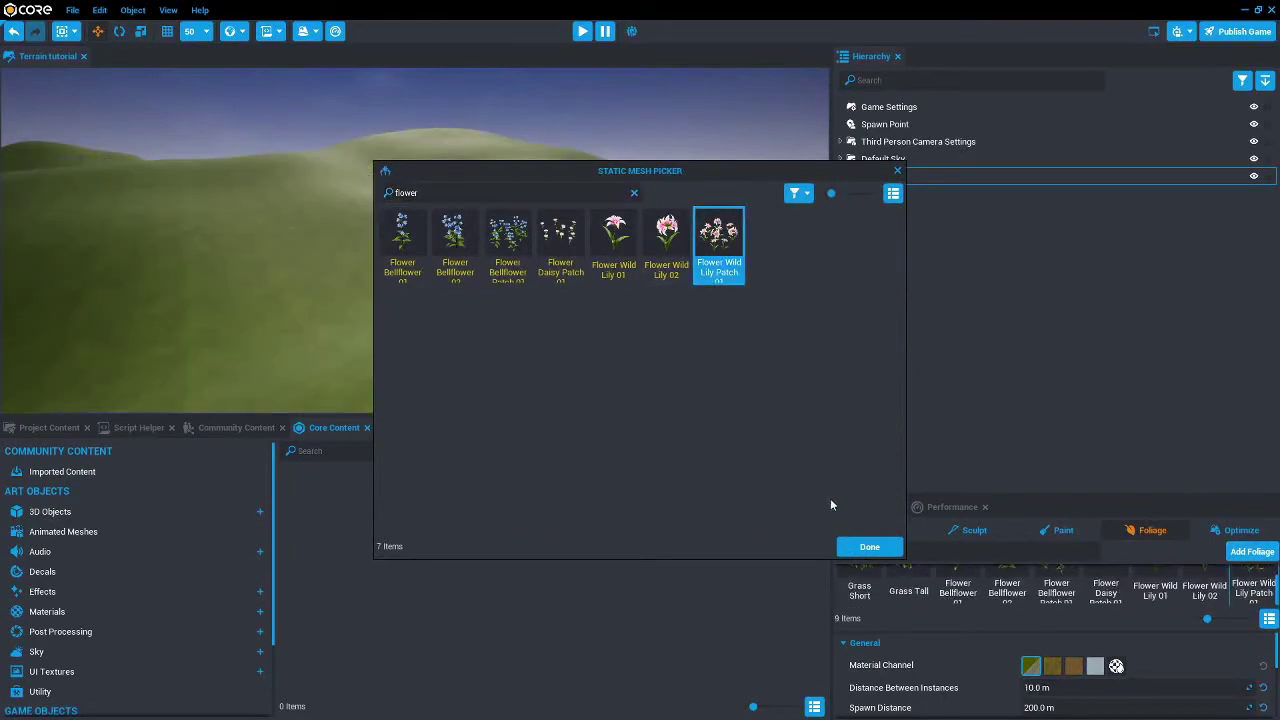
pyautogui.click(869, 546)
pyautogui.moveTo(540, 305); pyautogui.dragTo(601, 328, button='right')
pyautogui.scroll(10, 600, 327)
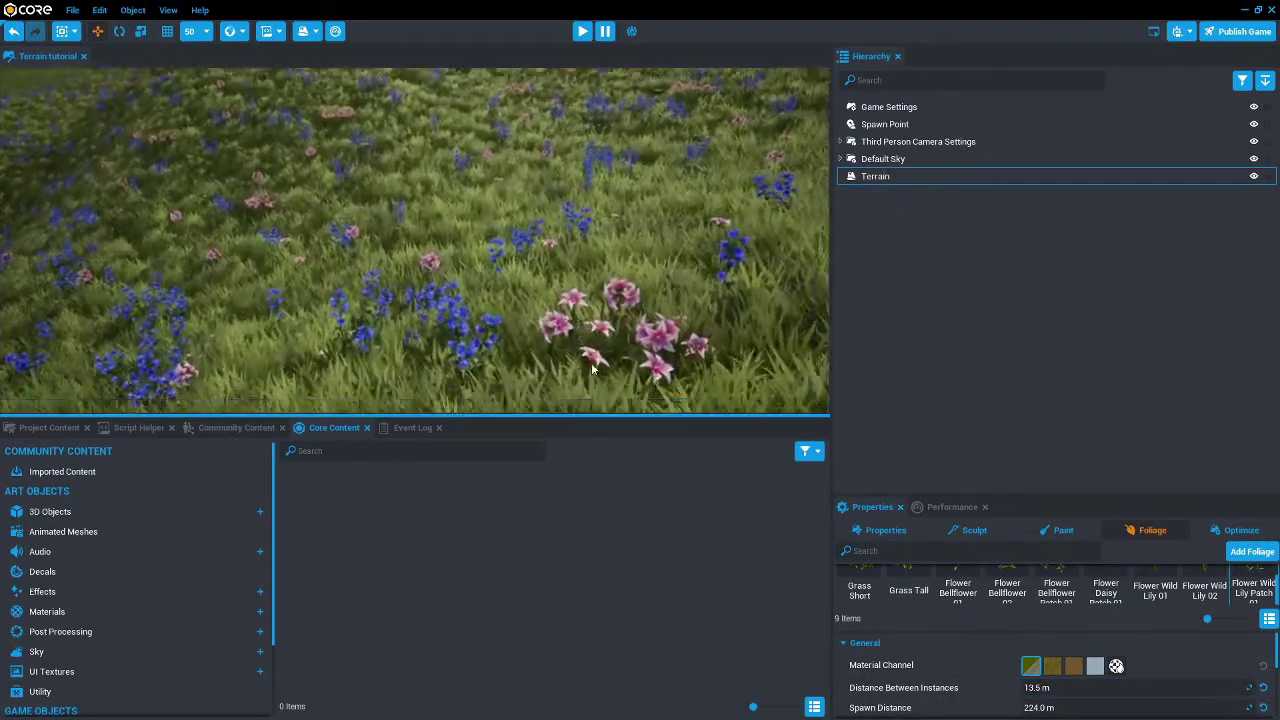
# Step: Add Rock 01 to the foliage with a distance between instances of 31.3 m and a spawn distance of 256 m
pyautogui.click(1240, 552)
pyautogui.write('rock')
pyautogui.click(401, 240)
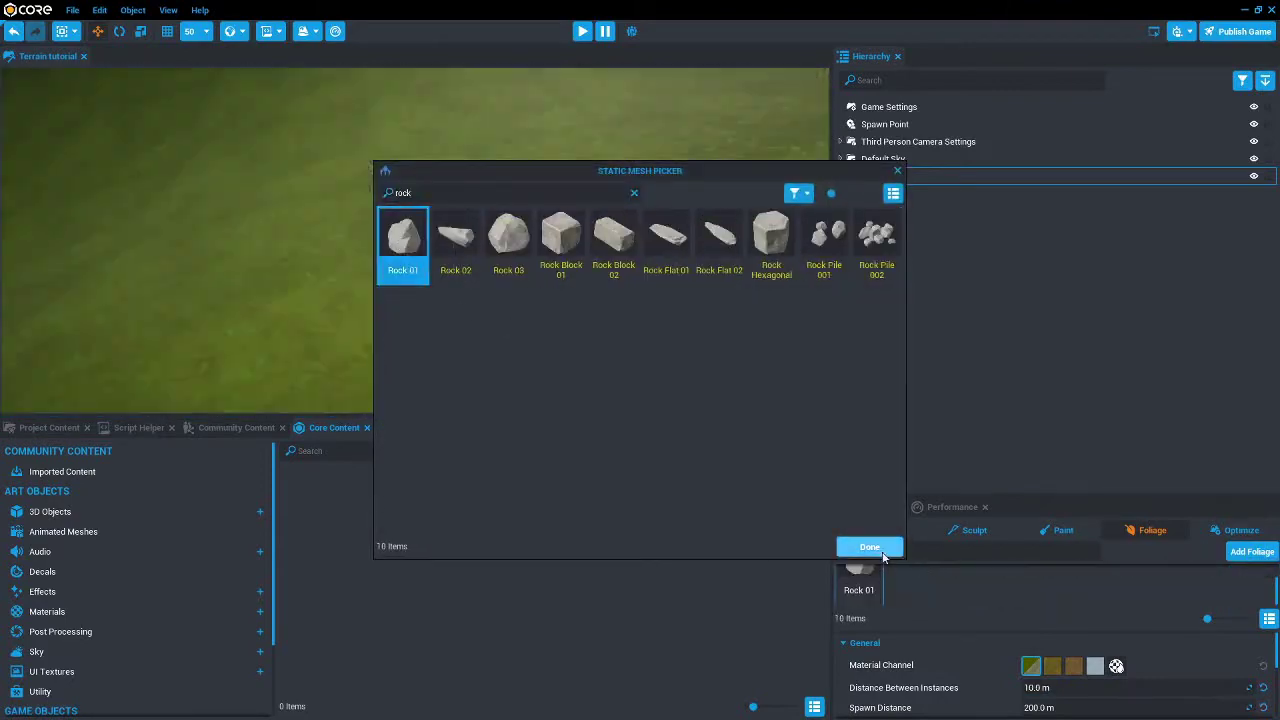
pyautogui.click(869, 546)
pyautogui.scroll(-10, 244, 256)
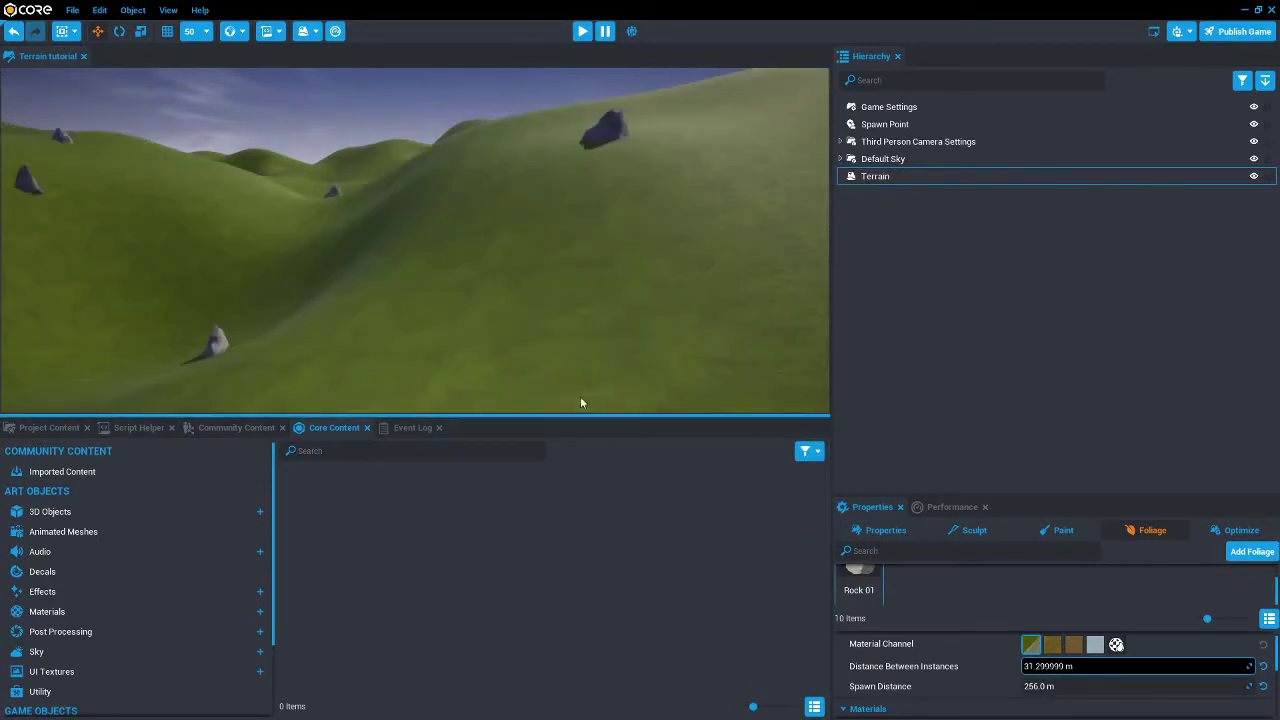
pyautogui.moveTo(580, 396); pyautogui.dragTo(402, 385, button='right')
pyautogui.scroll(-5, 390, 376)
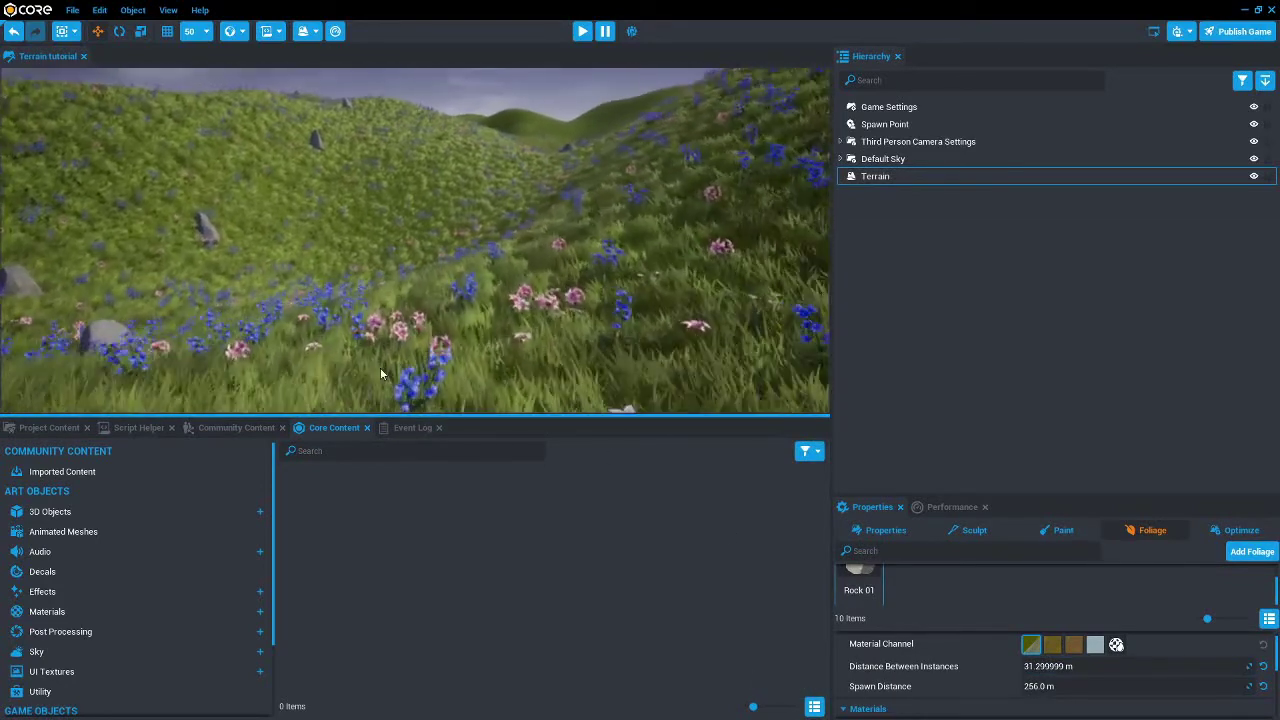
# Step: Set Rock 01's scale range to a minimum of 0.8 and a maximum of 1.7
pyautogui.scroll(-2, 1150, 672)
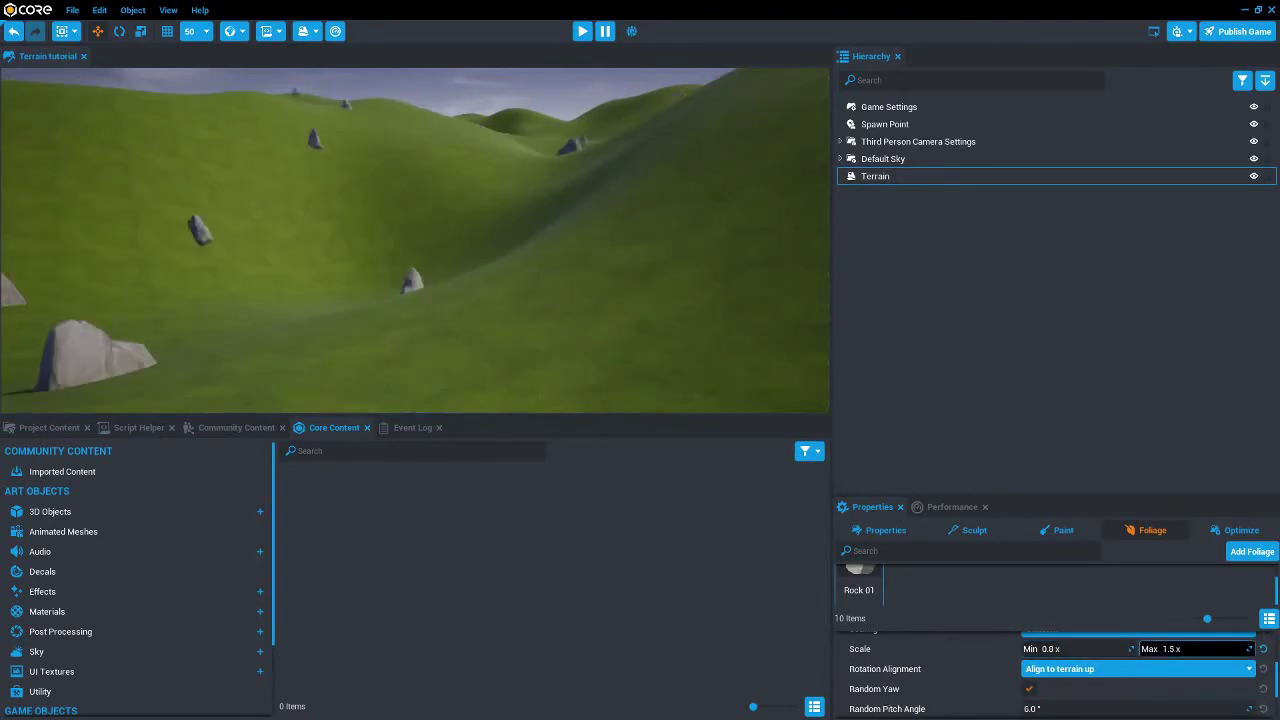
pyautogui.moveTo(1192, 649); pyautogui.dragTo(1210, 649)
pyautogui.moveTo(496, 317); pyautogui.dragTo(639, 337, button='right')
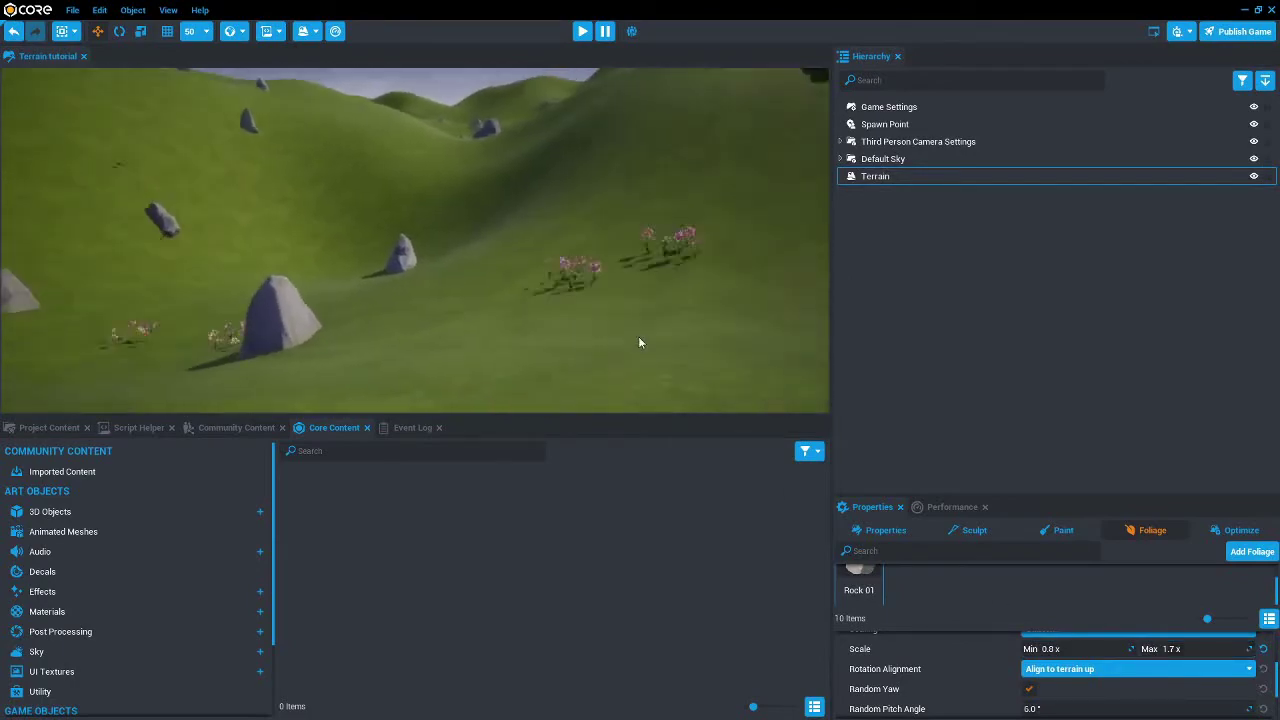
pyautogui.scroll(6, 642, 338)
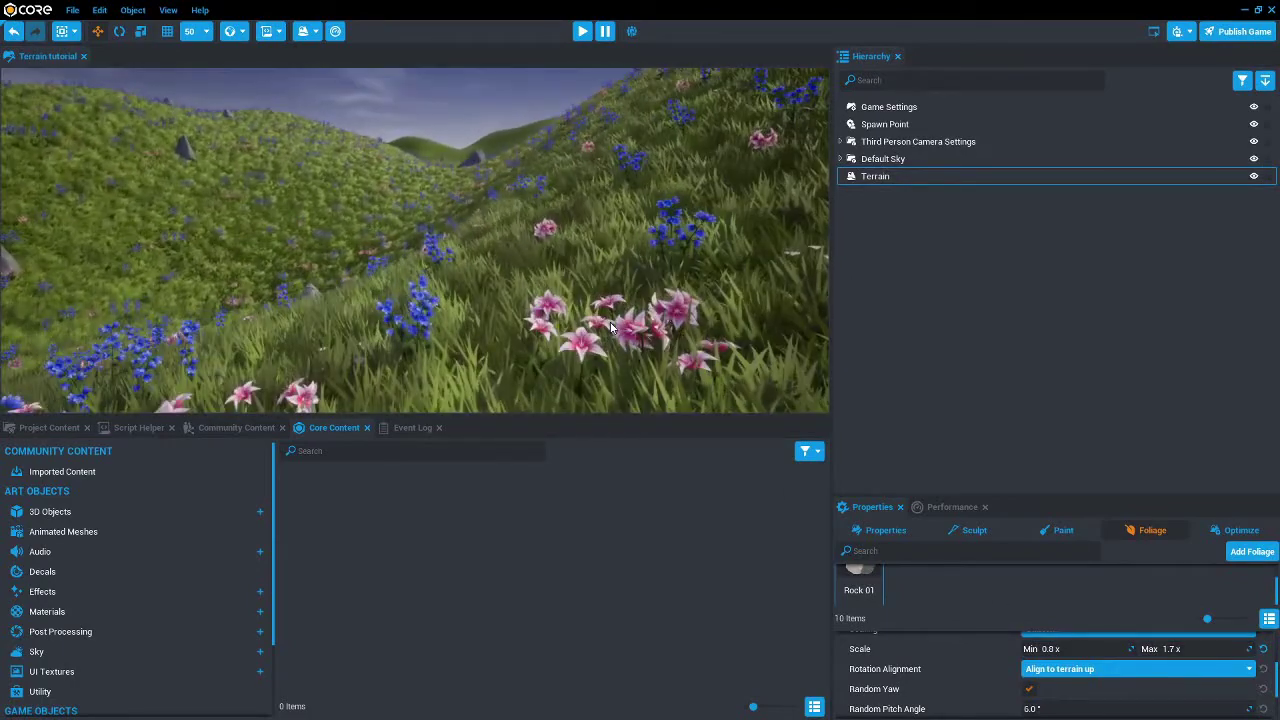
# Step: Add Rock 02 to the foliage with a scale range from 0.1 to 1.1
pyautogui.click(1250, 551)
pyautogui.write('rock')
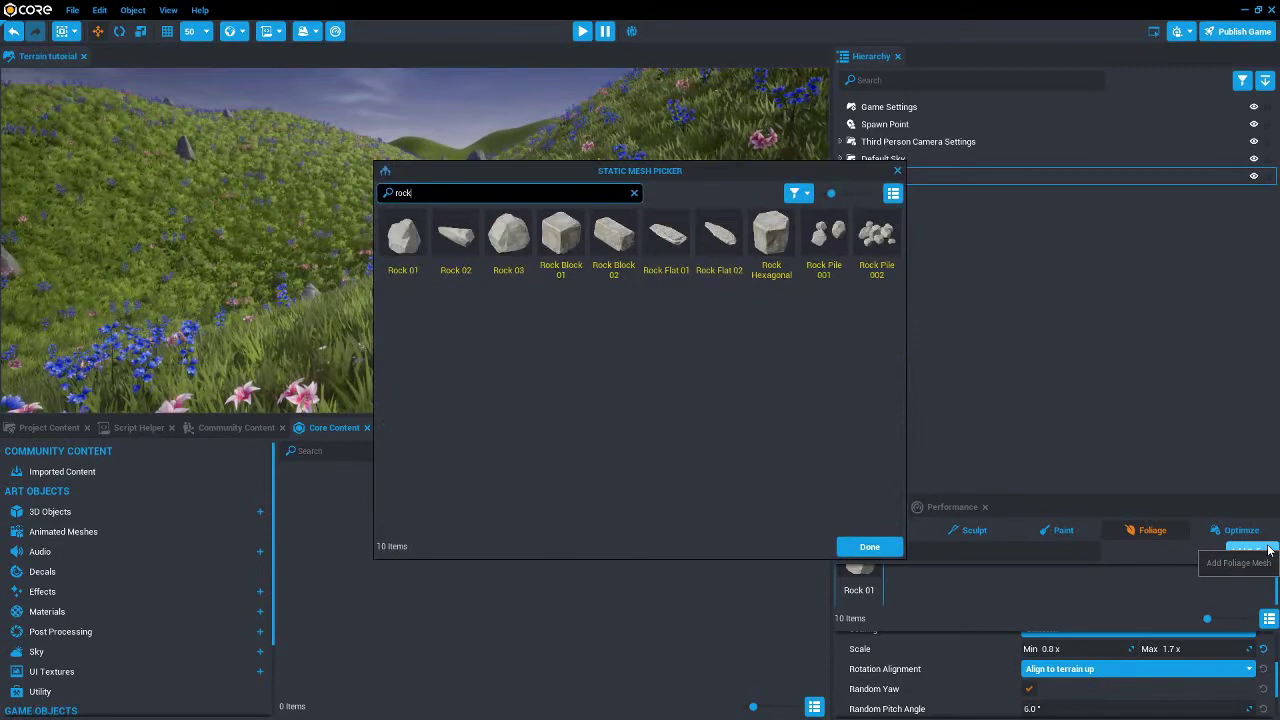
pyautogui.click(456, 238)
pyautogui.click(869, 546)
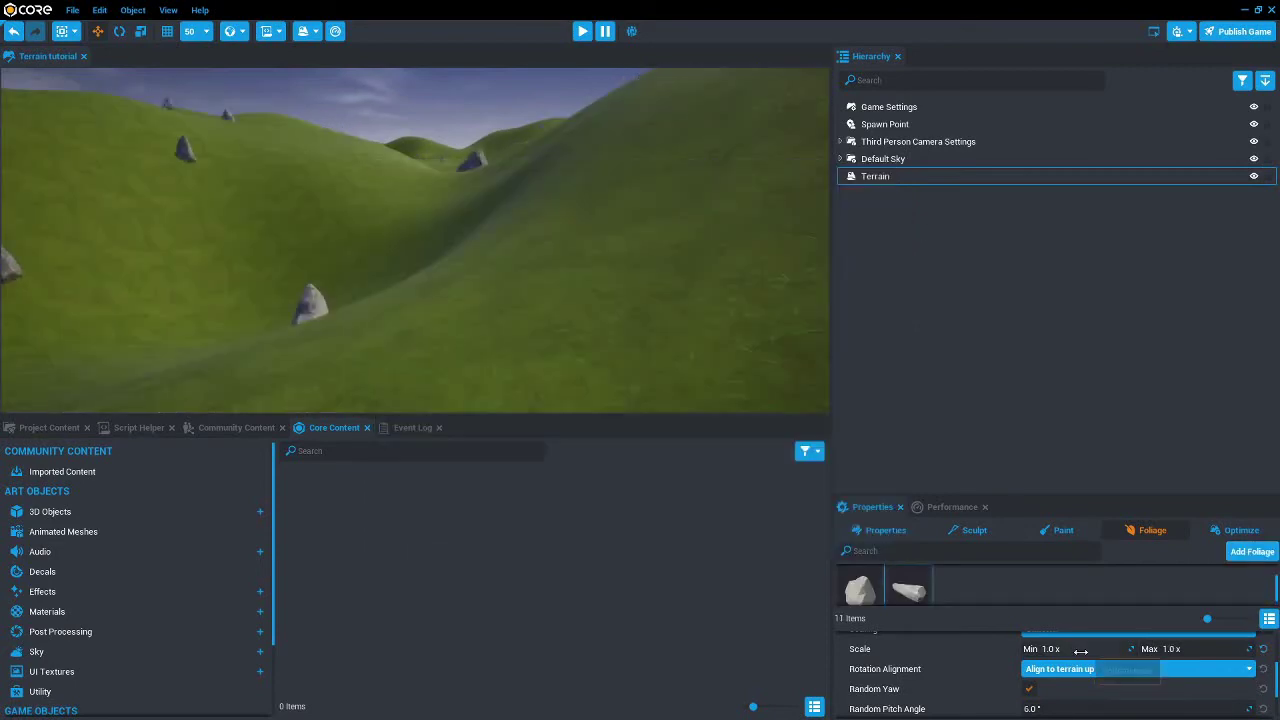
pyautogui.click(1065, 650)
pyautogui.write('0.5')
pyautogui.press('Return')
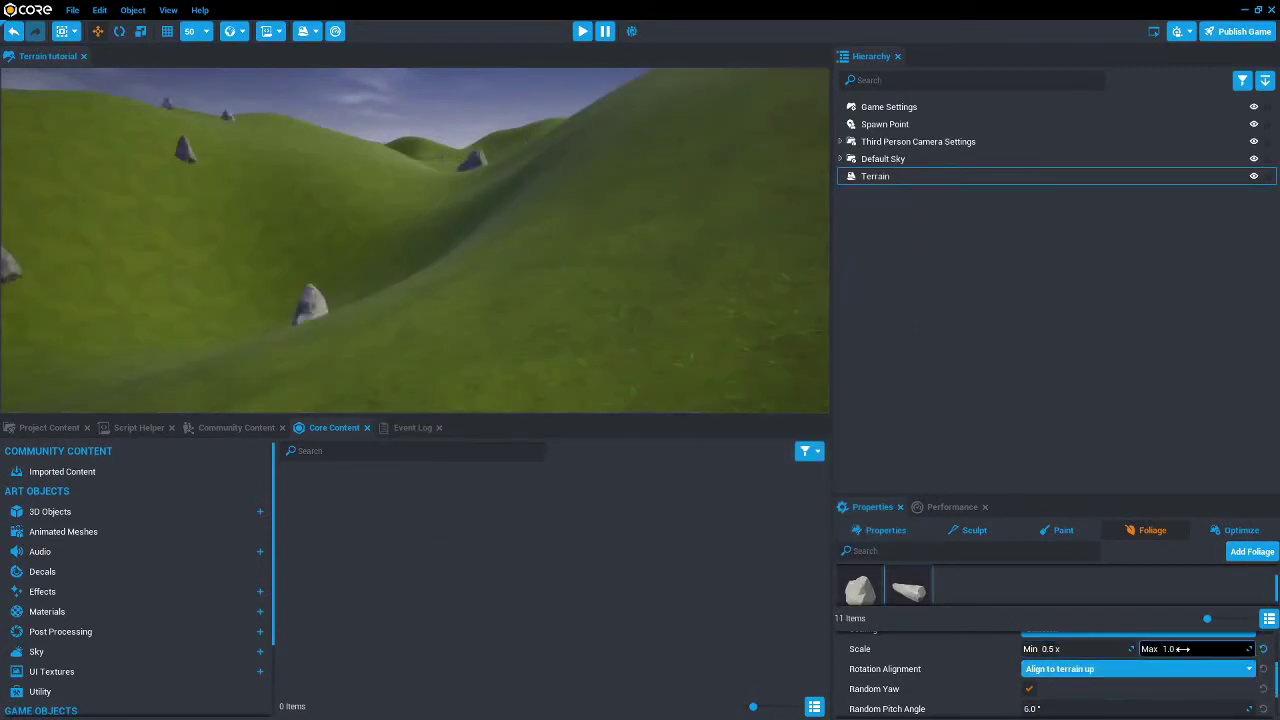
pyautogui.moveTo(1190, 649); pyautogui.dragTo(1215, 649)
pyautogui.moveTo(520, 300); pyautogui.dragTo(391, 350, button='right')
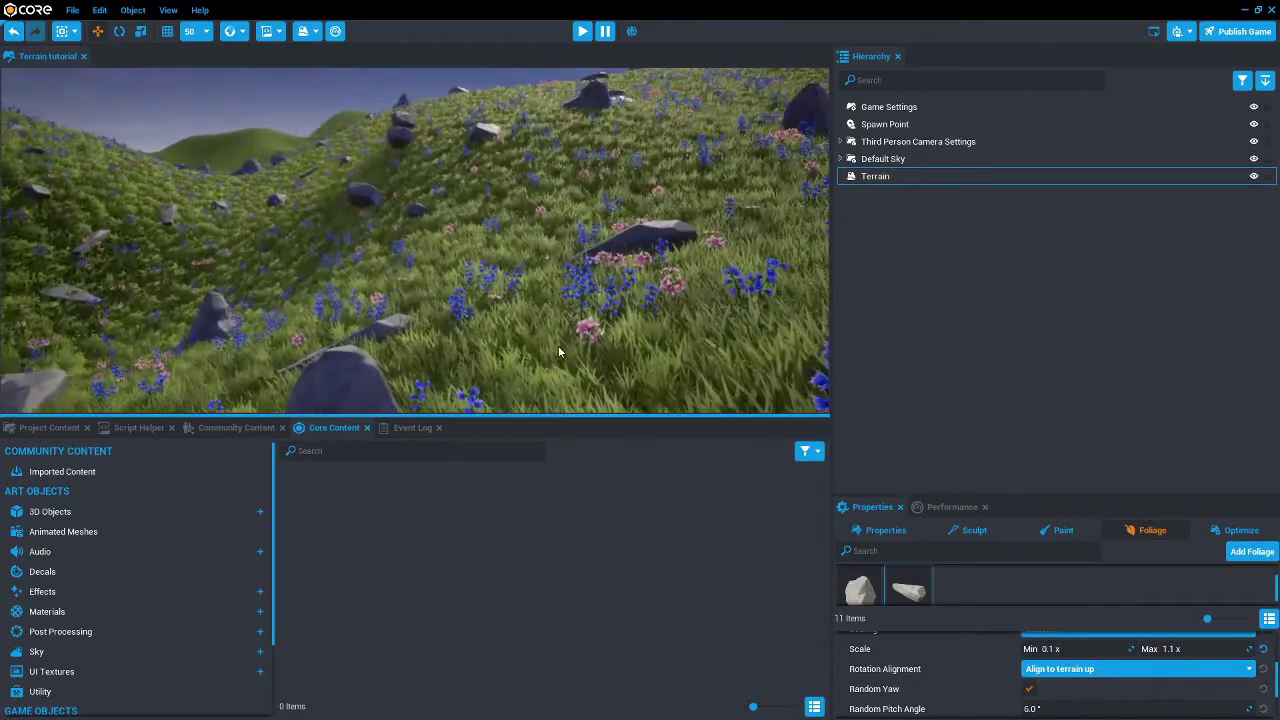
# Step: Thin out the rocks by setting Rock 01's distance between instances to 62.4 m
pyautogui.scroll(2, 1100, 655)
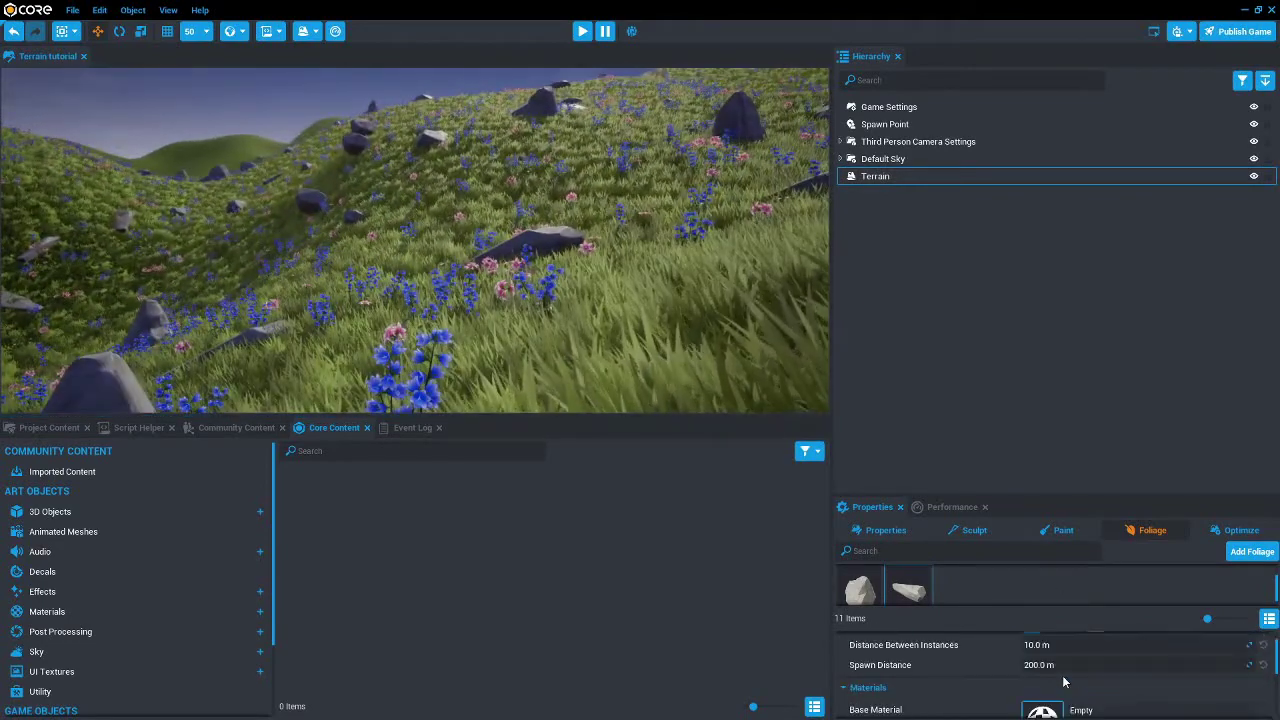
pyautogui.moveTo(415, 280); pyautogui.dragTo(355, 239, button='right')
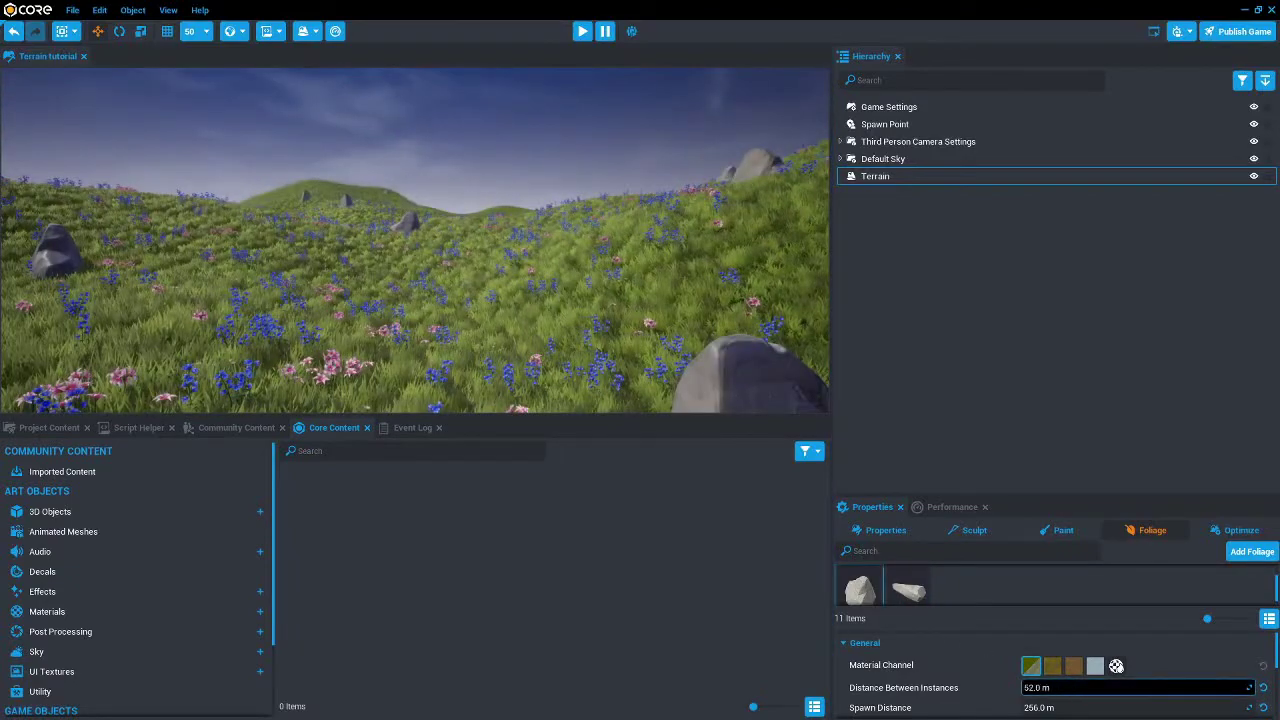
pyautogui.moveTo(380, 285); pyautogui.dragTo(321, 252, button='right')
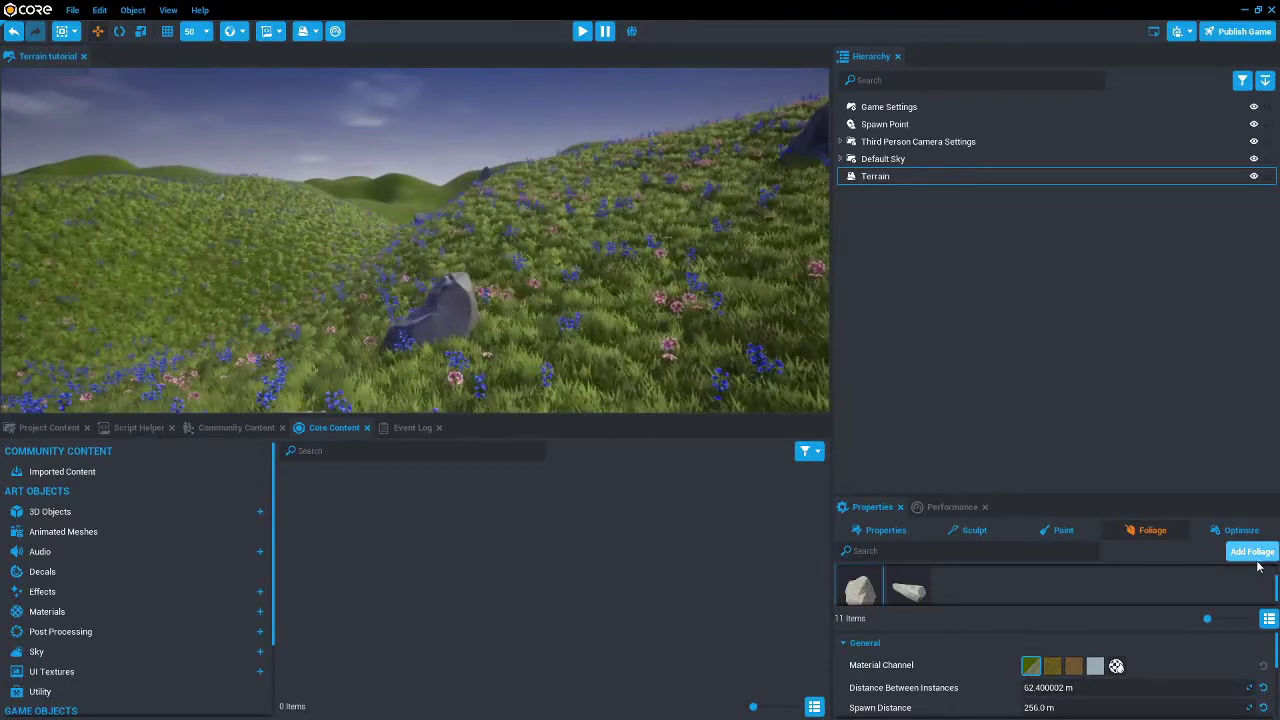
# Step: Add Rock 03 to the foliage with a scale range from 0.7 to 1.1
pyautogui.click(1251, 551)
pyautogui.write('rock')
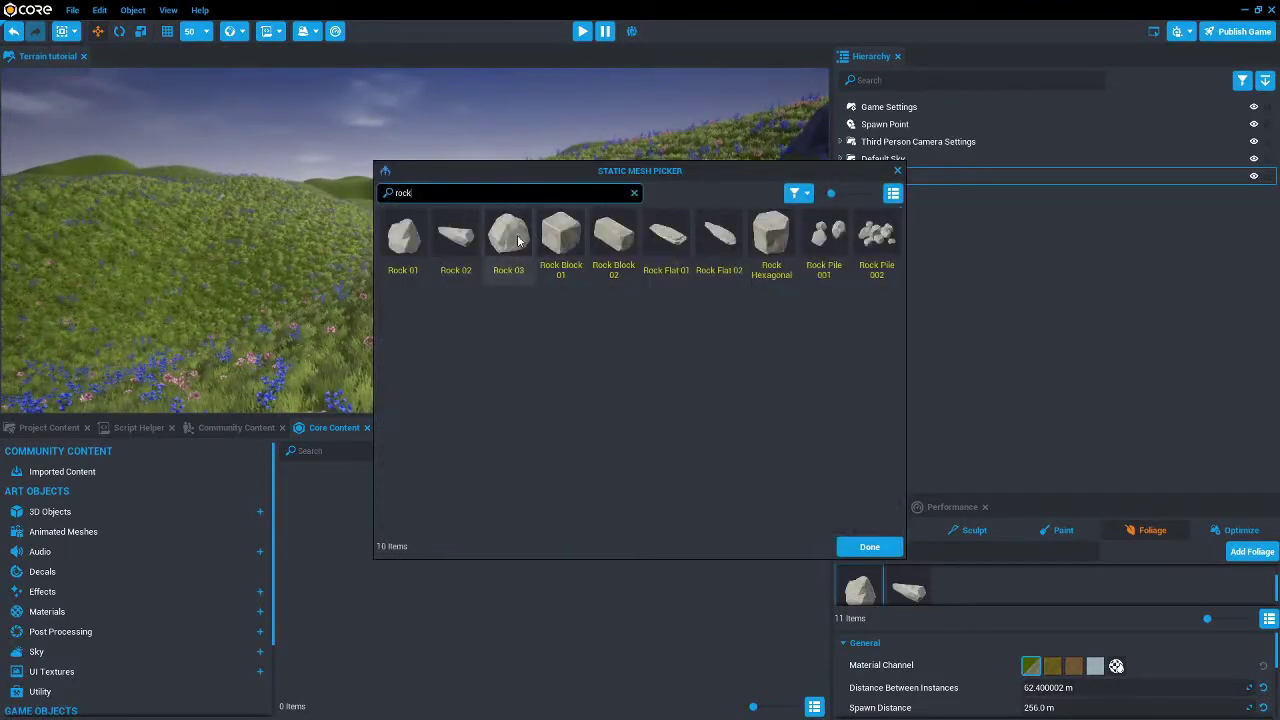
pyautogui.click(515, 245)
pyautogui.click(869, 546)
pyautogui.moveTo(1046, 685); pyautogui.dragTo(1072, 682)
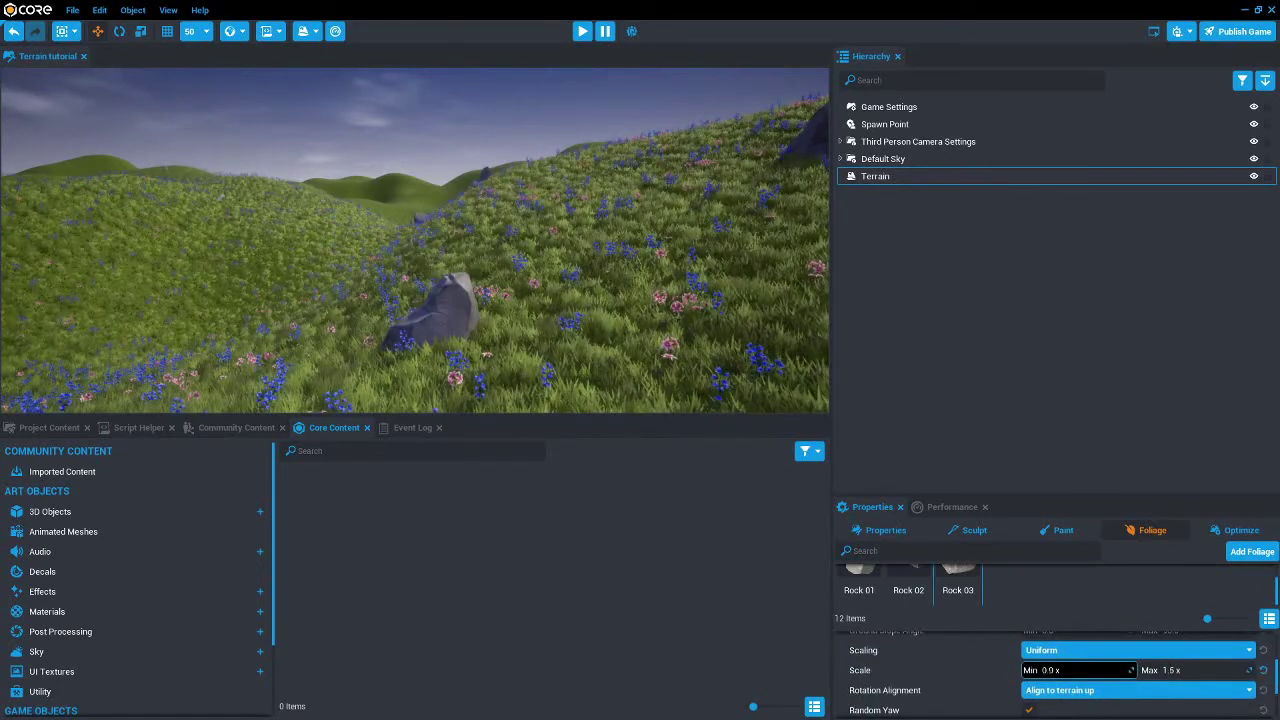
pyautogui.moveTo(1131, 670)
pyautogui.mouseDown()
pyautogui.moveTo(1120, 670)
pyautogui.moveTo(1150, 670)
pyautogui.mouseUp()
pyautogui.moveTo(773, 320); pyautogui.dragTo(398, 340, button='right')
# Step: Add Rock Pile 002 to the foliage and inspect the meadow
pyautogui.click(1252, 551)
pyautogui.write('rock')
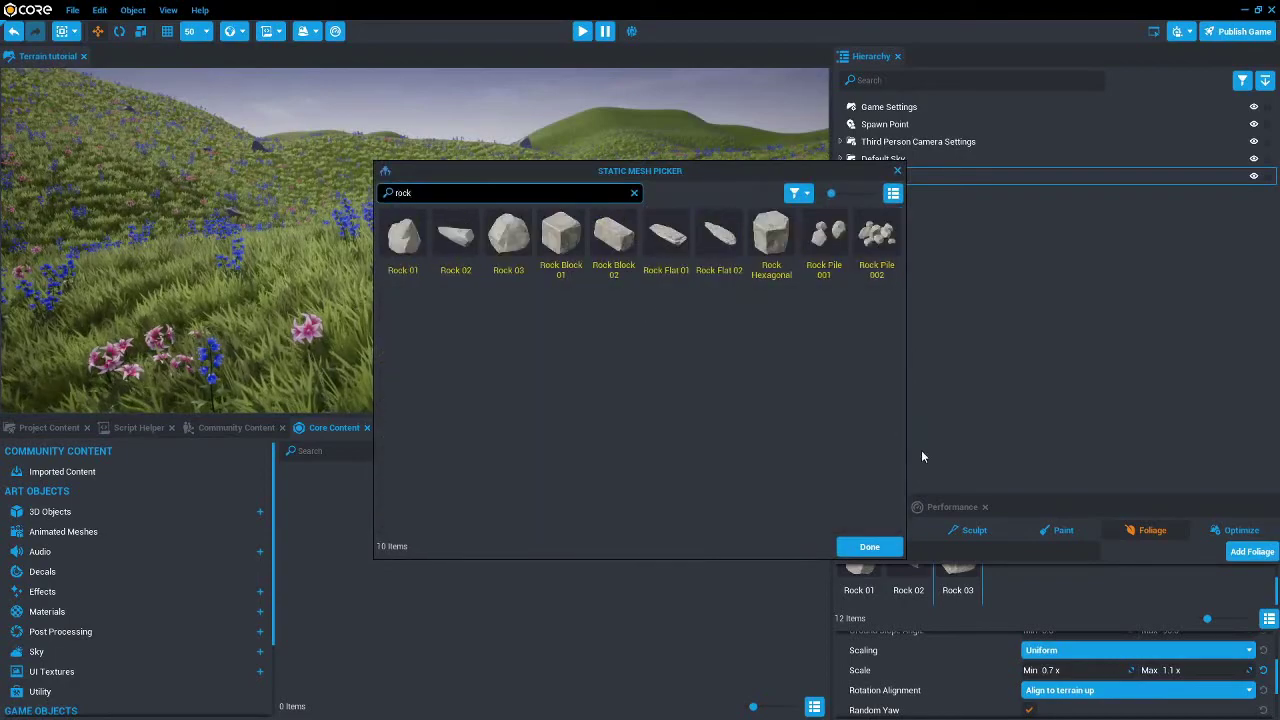
pyautogui.click(863, 257)
pyautogui.click(869, 546)
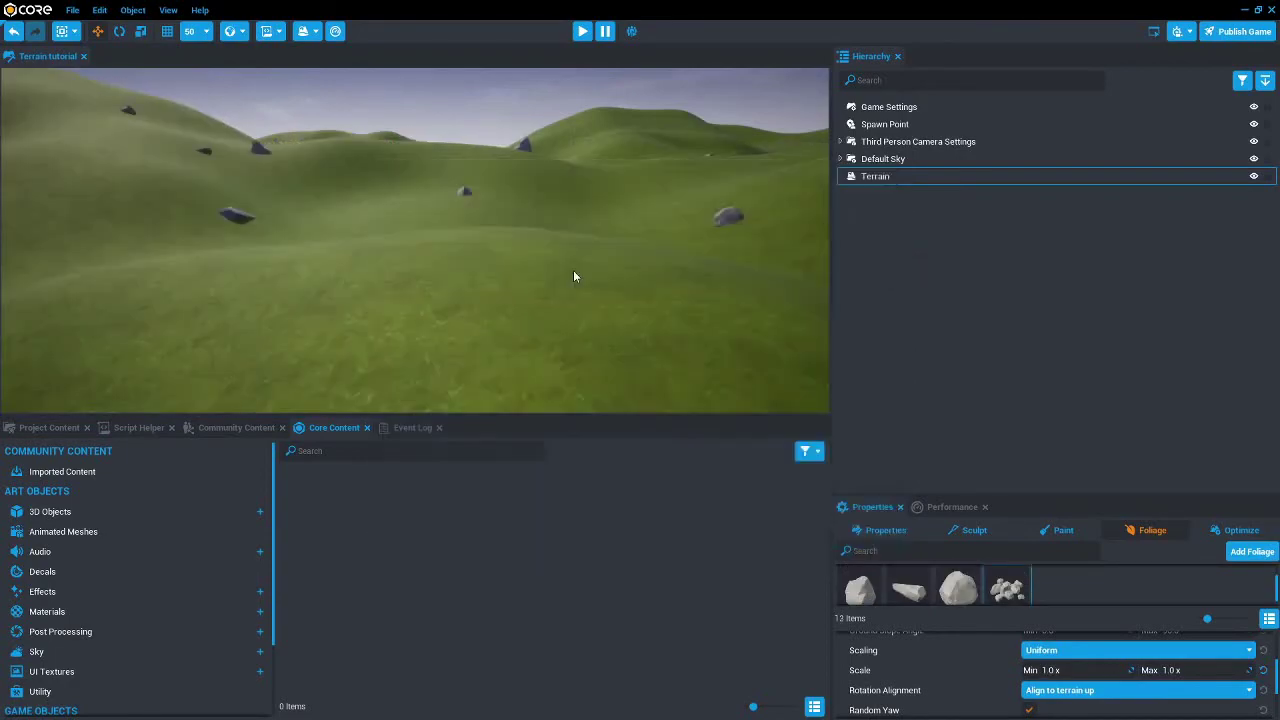
pyautogui.moveTo(573, 270); pyautogui.dragTo(431, 268, button='right')
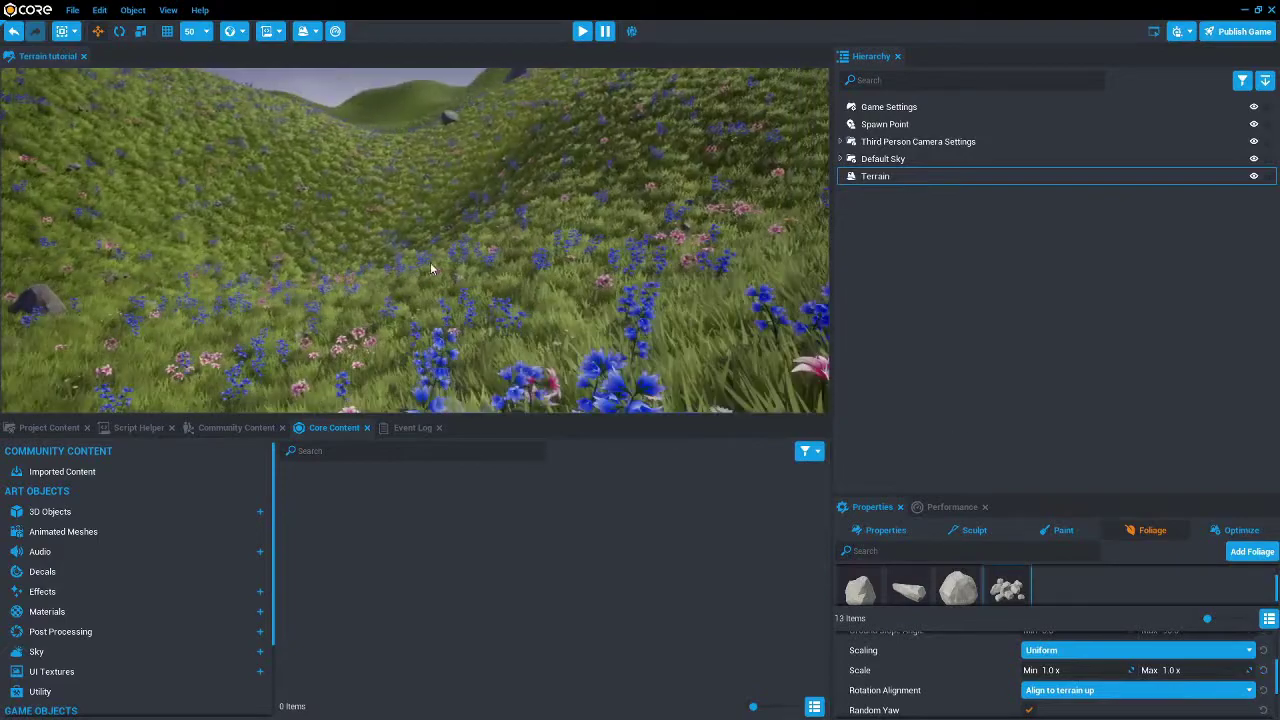
# Step: Add Tree Birch 01 and Tree Birch 02 to the foliage, spacing the Tree Birch 02 instances 29.3 m apart
pyautogui.click(1251, 551)
pyautogui.write('tree')
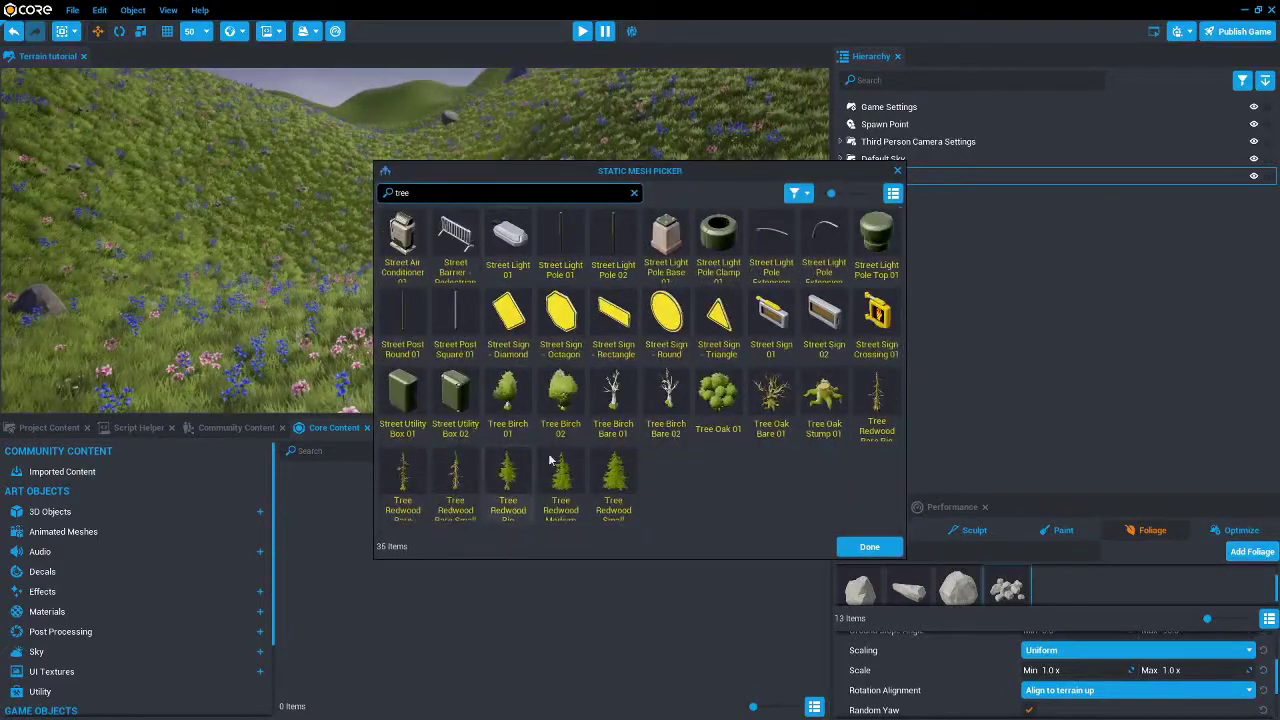
pyautogui.click(509, 398)
pyautogui.click(872, 548)
pyautogui.moveTo(441, 269); pyautogui.dragTo(324, 231, button='right')
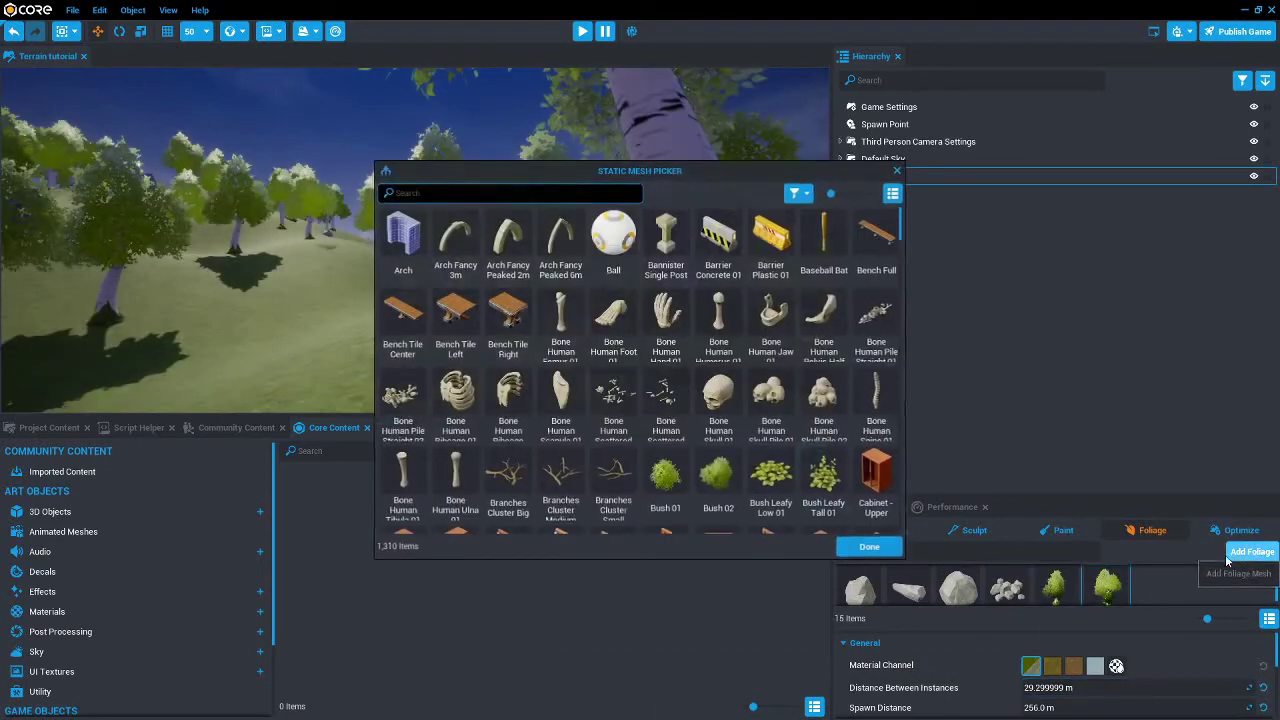
# Step: Add Tree Oak 01 to the foliage with a distance between instances of 35.1 m and a spawn distance of 256 m
pyautogui.write('tree')
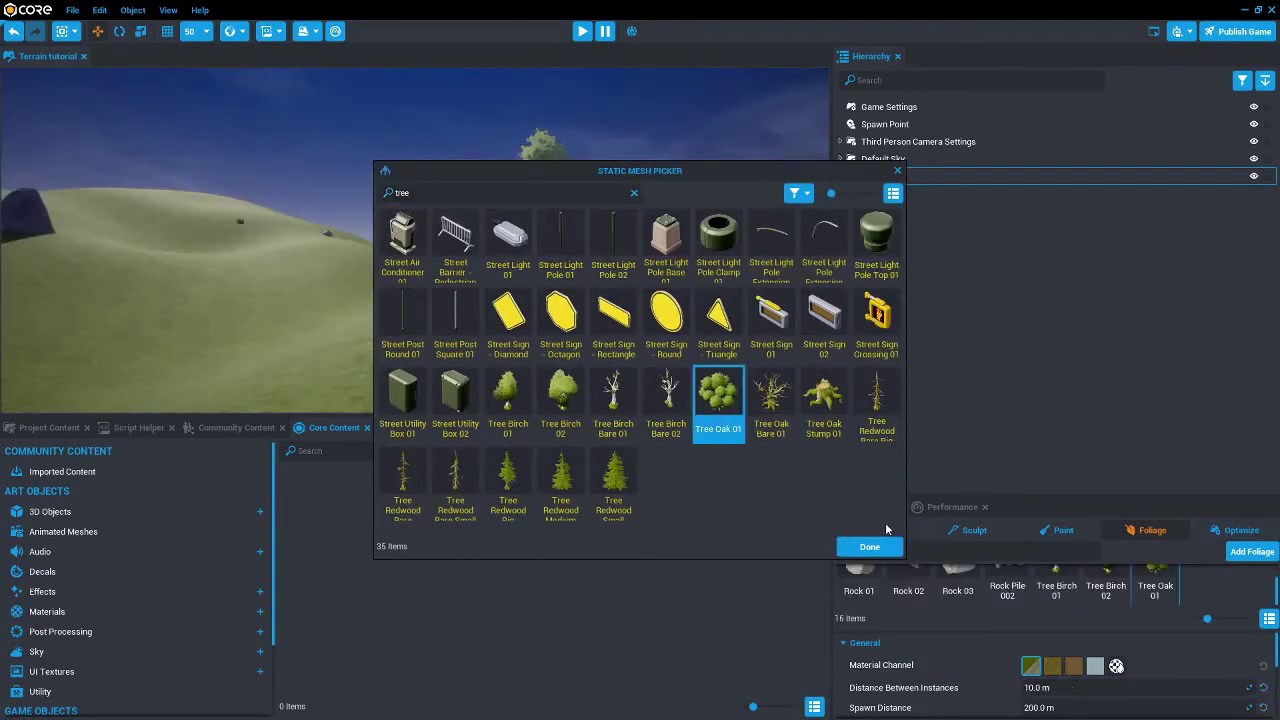
pyautogui.click(869, 546)
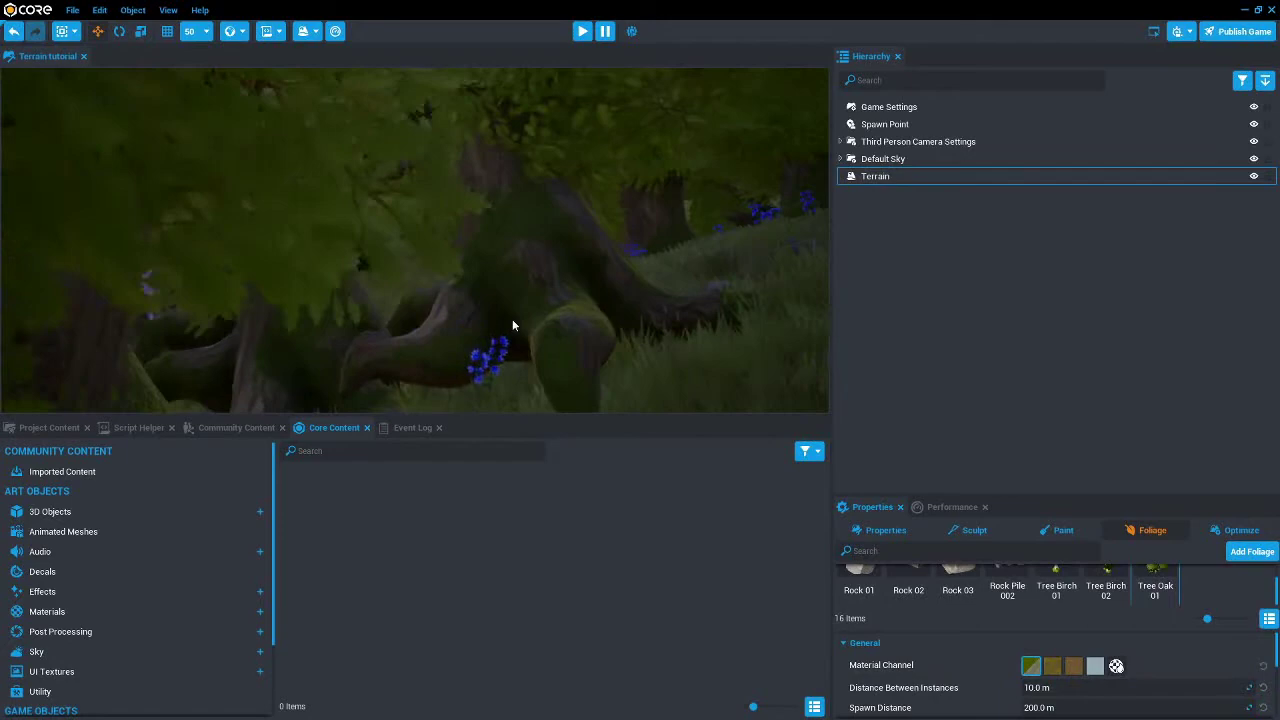
pyautogui.moveTo(1065, 690); pyautogui.dragTo(1095, 690)
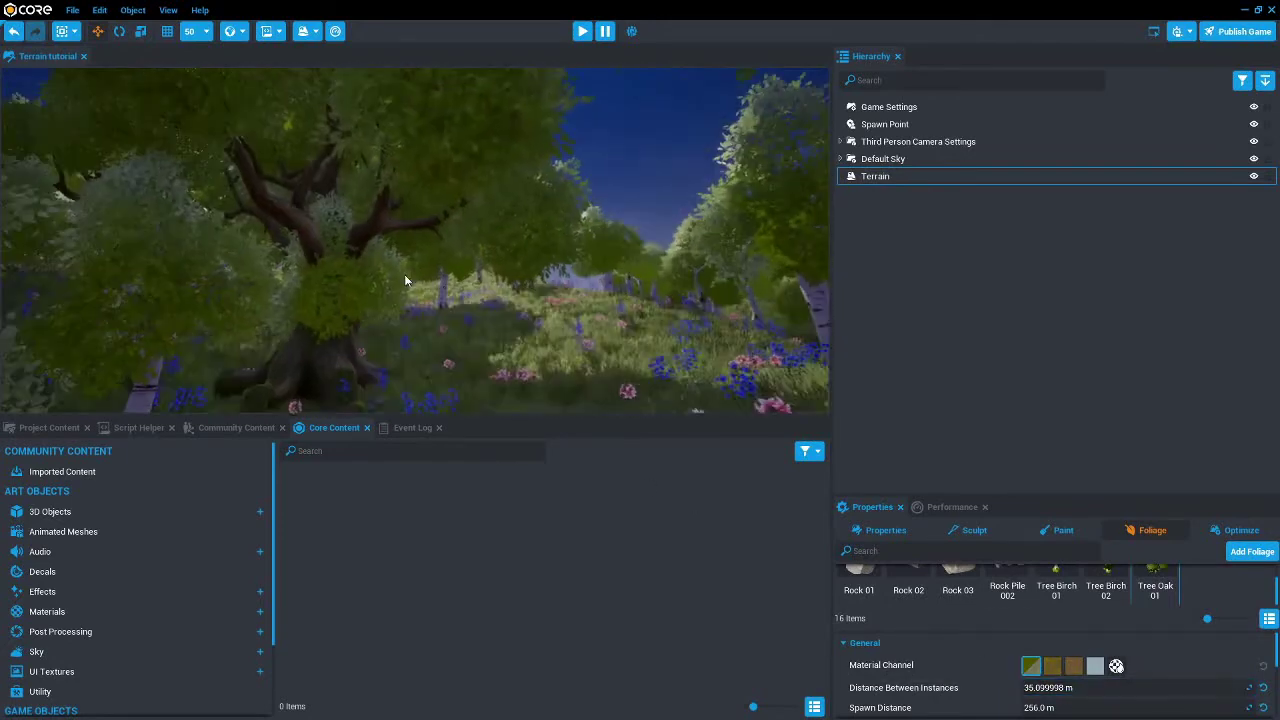
pyautogui.moveTo(404, 274); pyautogui.dragTo(287, 311, button='right')
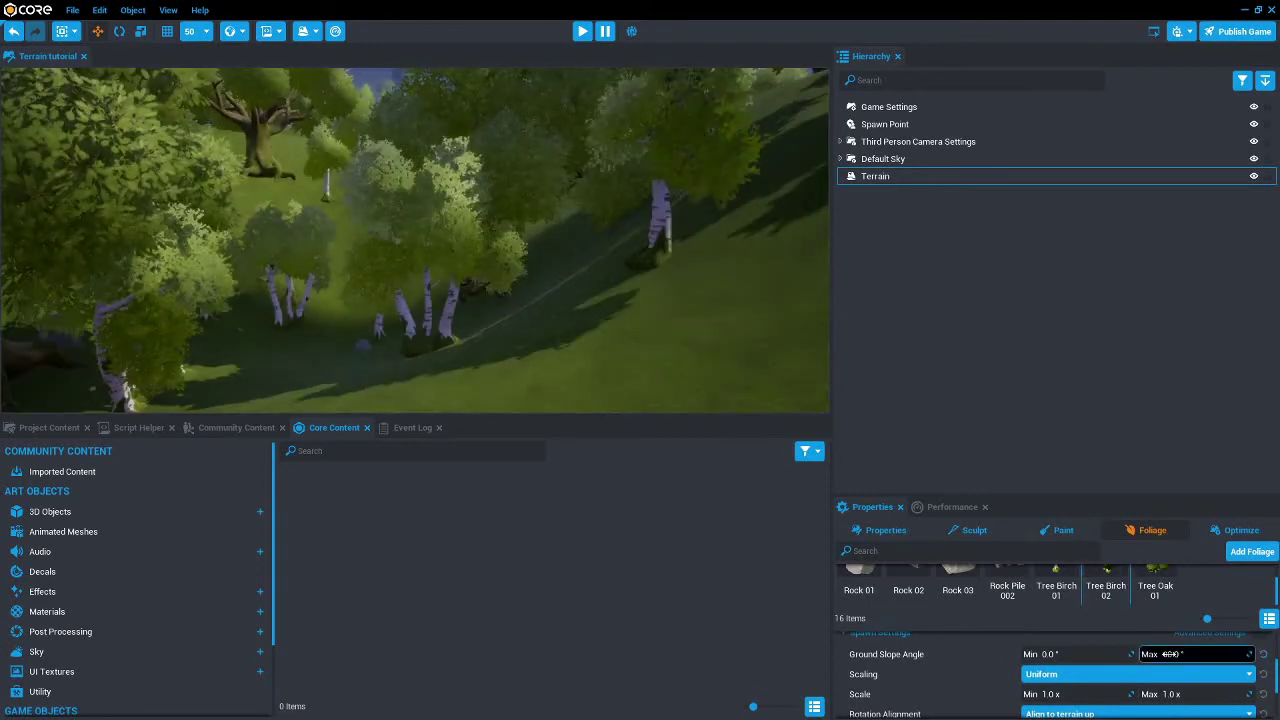
# Step: Set the maximum ground slope angle of Tree Birch 01 to 74° and inspect the forest
pyautogui.click(1060, 588)
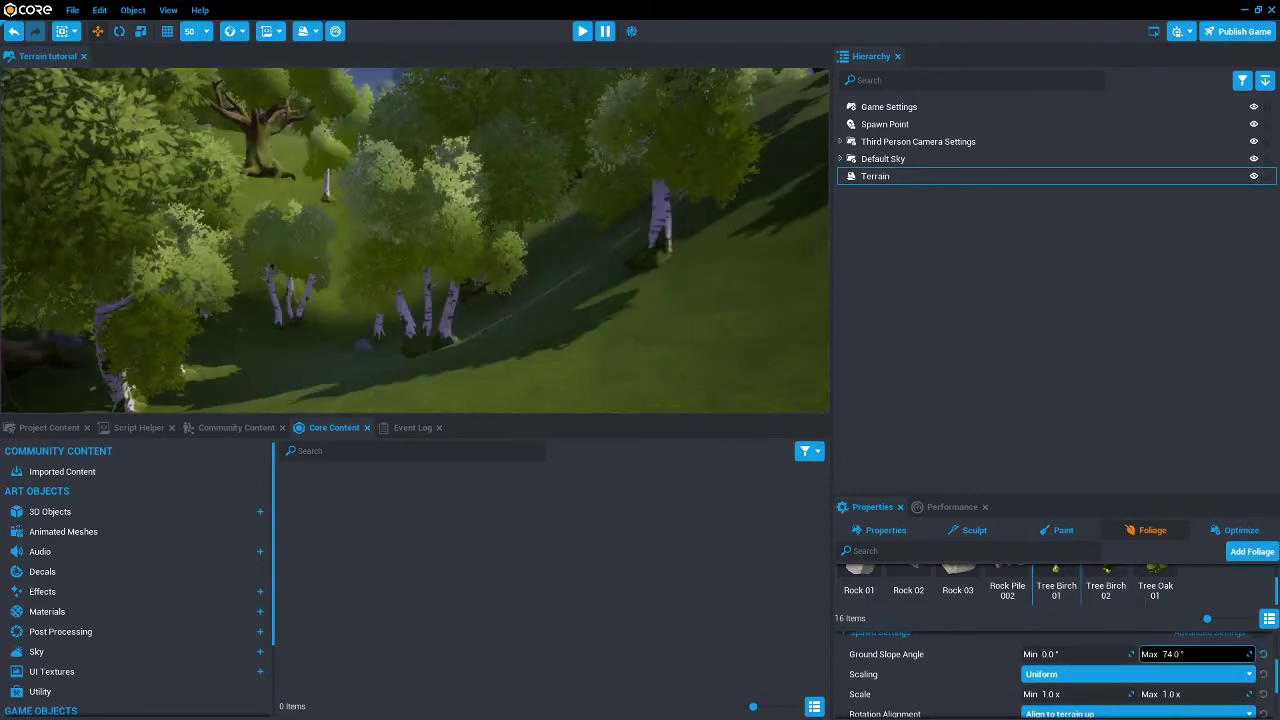
pyautogui.click(1215, 590)
pyautogui.moveTo(470, 270); pyautogui.dragTo(730, 330, button='right')
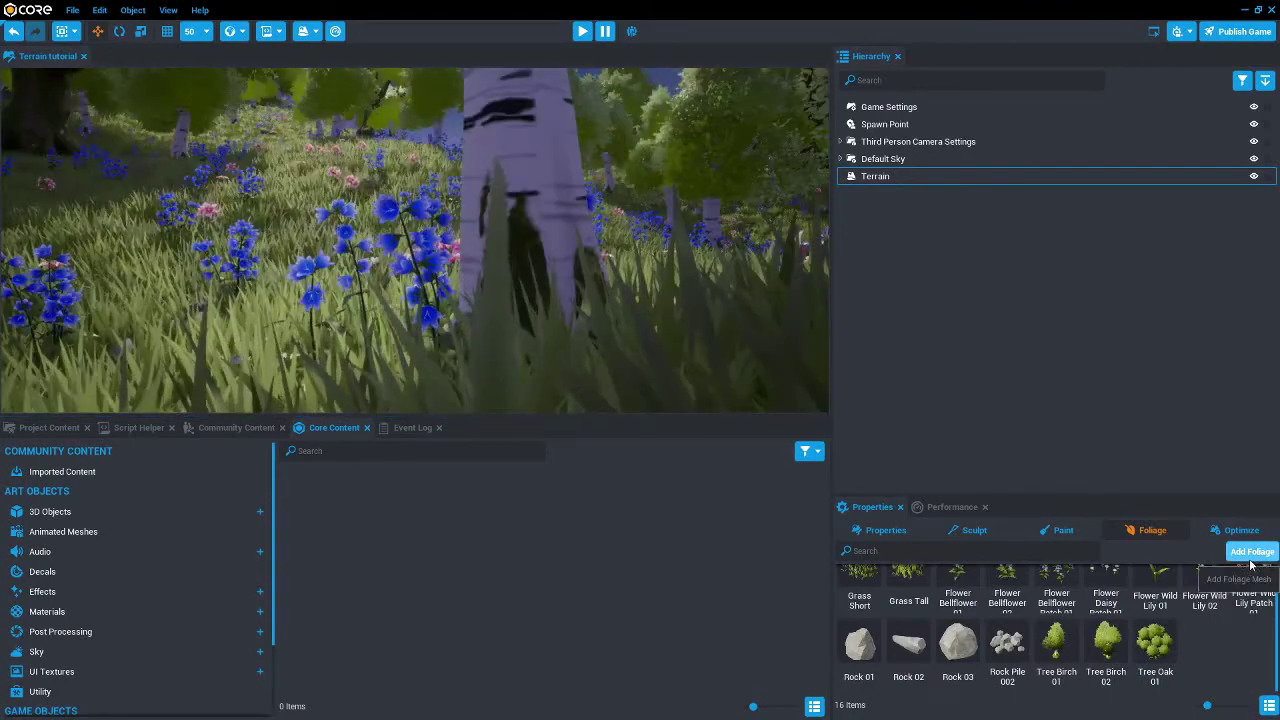
# Step: Try adding Tree Redwood Big to the foliage with a distance between instances of 32.2 m
pyautogui.click(1235, 554)
pyautogui.write('tree')
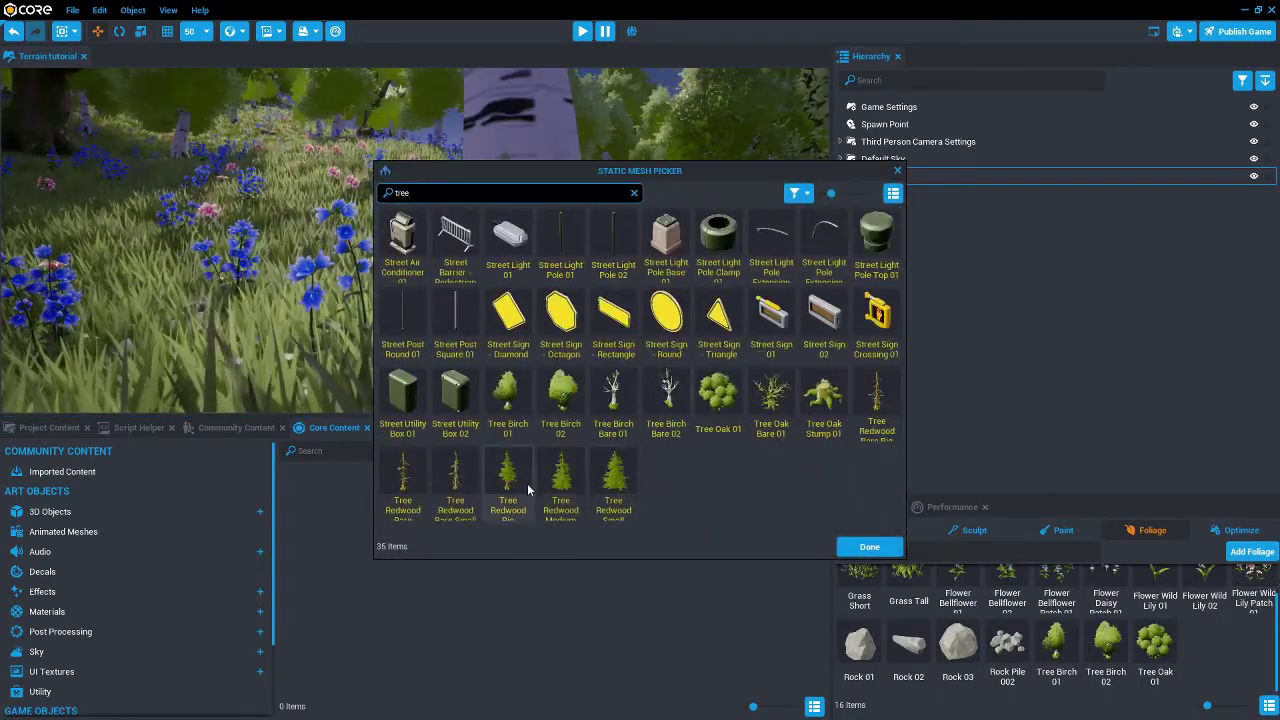
pyautogui.click(508, 485)
pyautogui.click(869, 546)
pyautogui.scroll(3, 1091, 705)
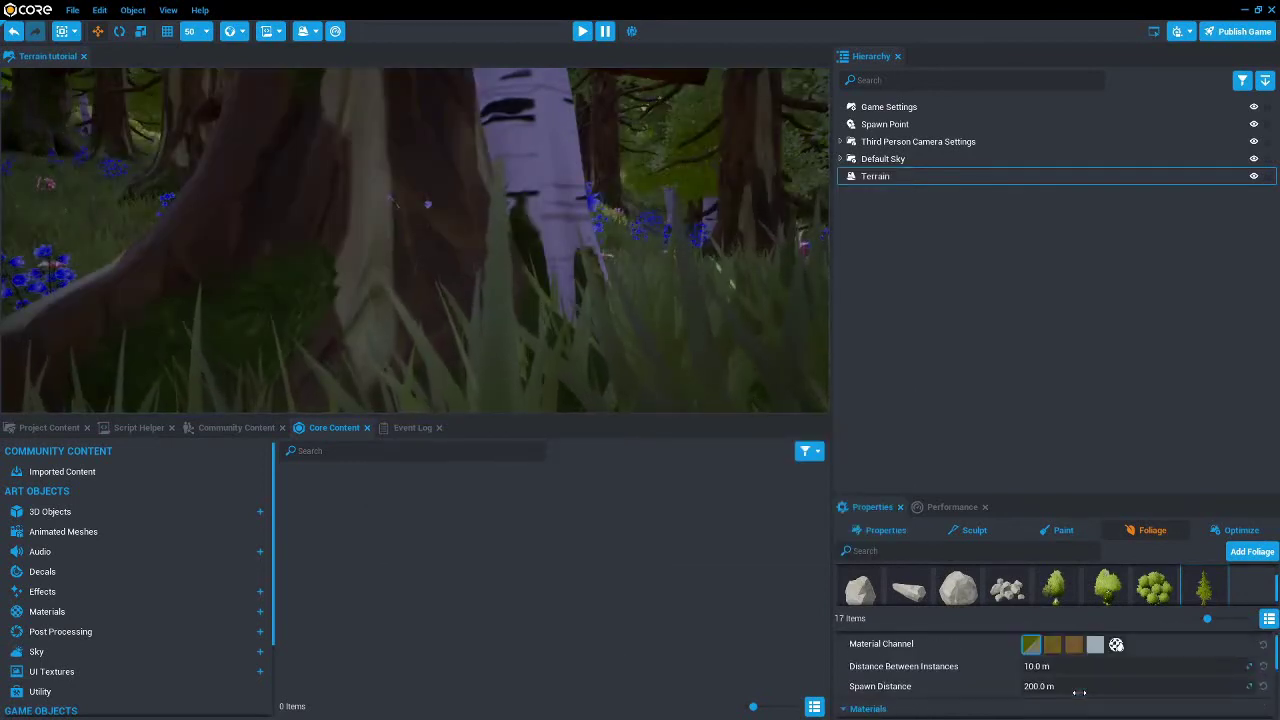
pyautogui.moveTo(1100, 666); pyautogui.dragTo(1155, 666)
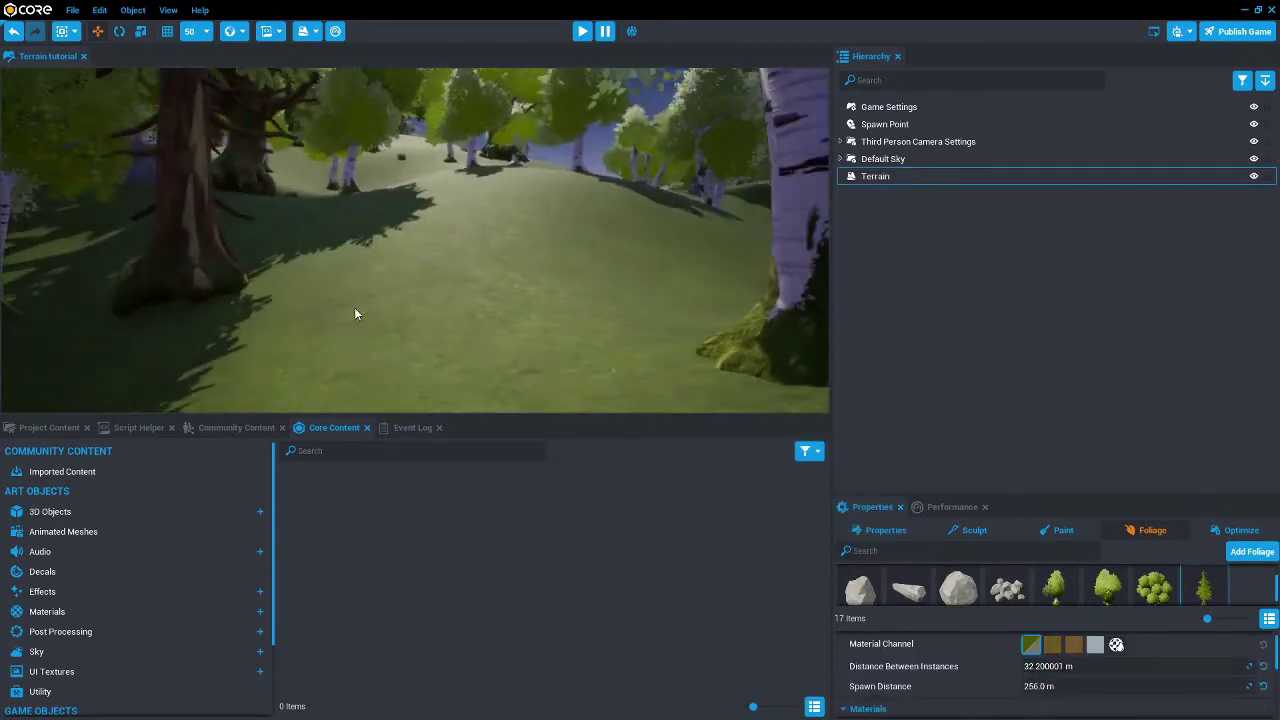
pyautogui.moveTo(354, 310); pyautogui.dragTo(342, 252, button='right')
# Step: Remove the redwood tree from the terrain's foliage
pyautogui.rightClick(1207, 590)
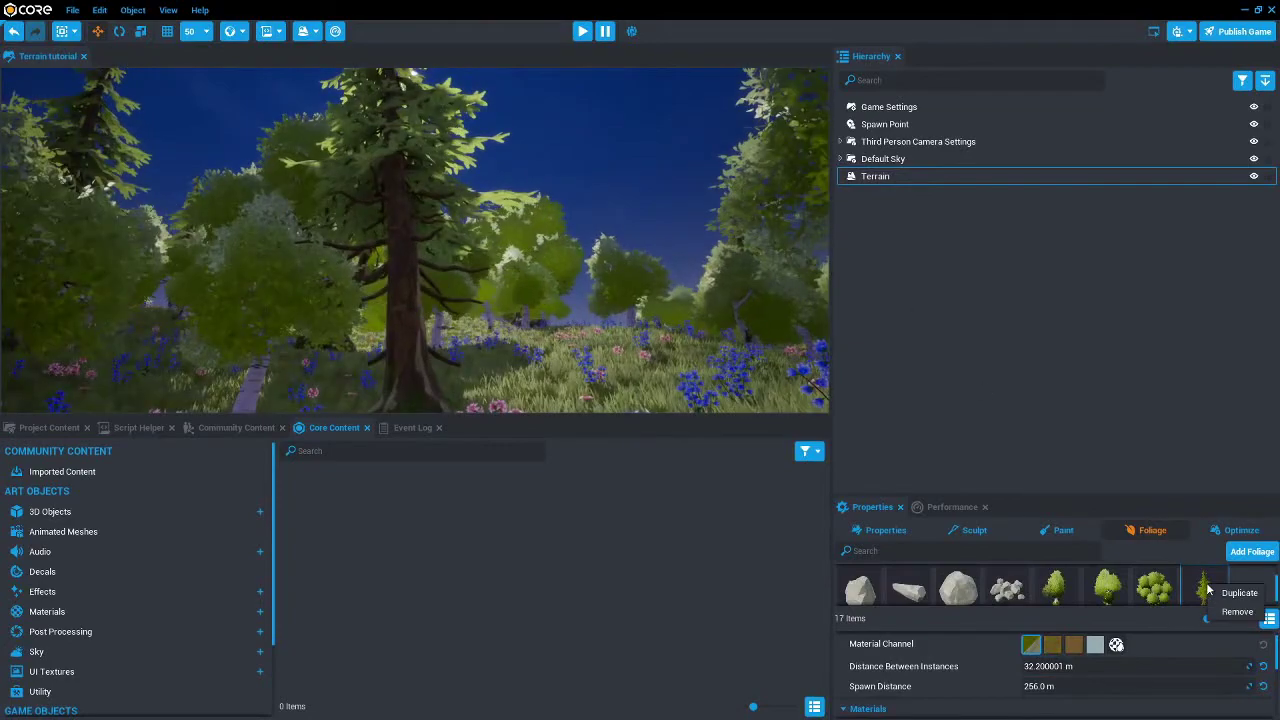
pyautogui.click(1237, 612)
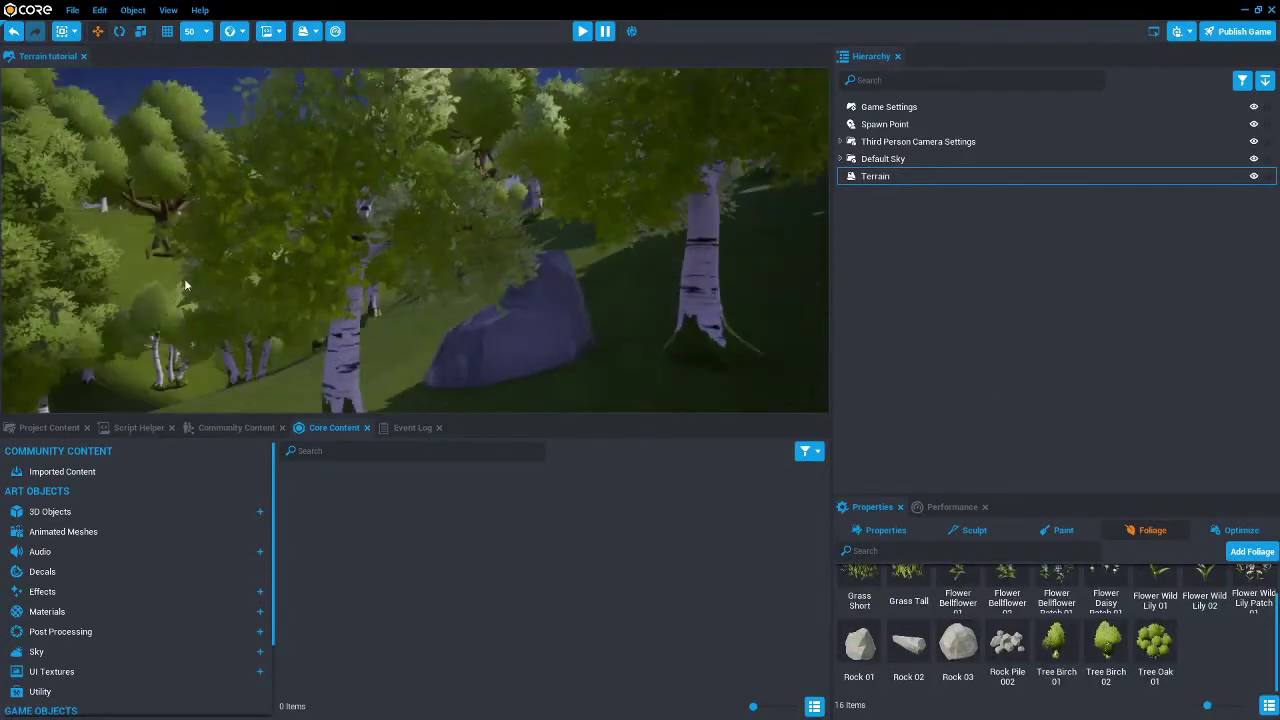
# Step: Preview the game and run the character through the forest to examine the trees, flowers and rocks
pyautogui.moveTo(310, 306); pyautogui.dragTo(487, 320, button='right')
pyautogui.scroll(5, 487, 324)
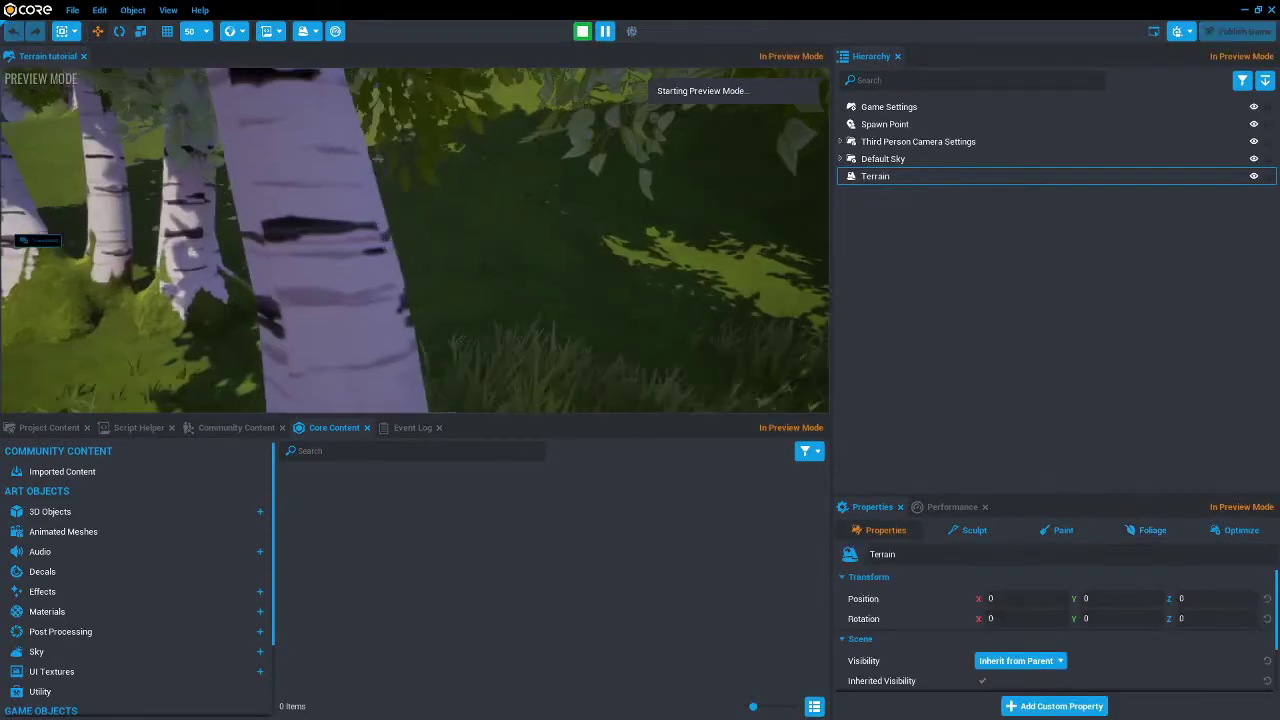
pyautogui.press('w')
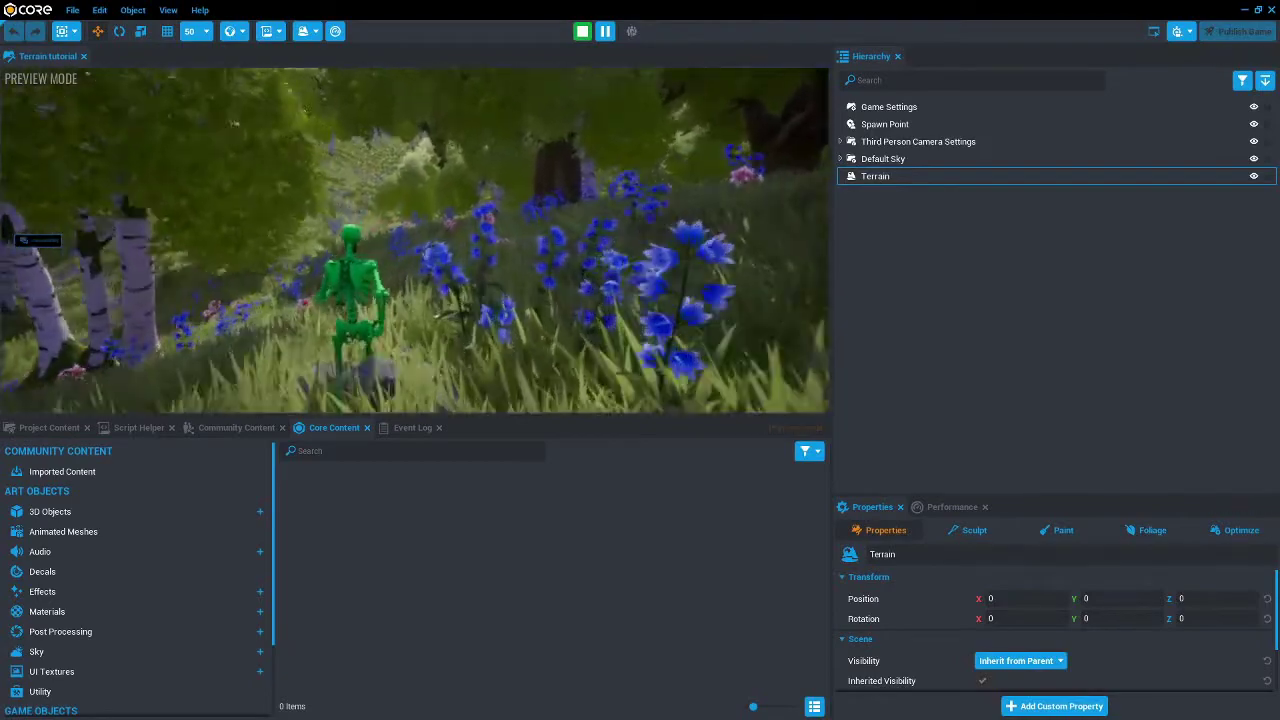
pyautogui.press('w')
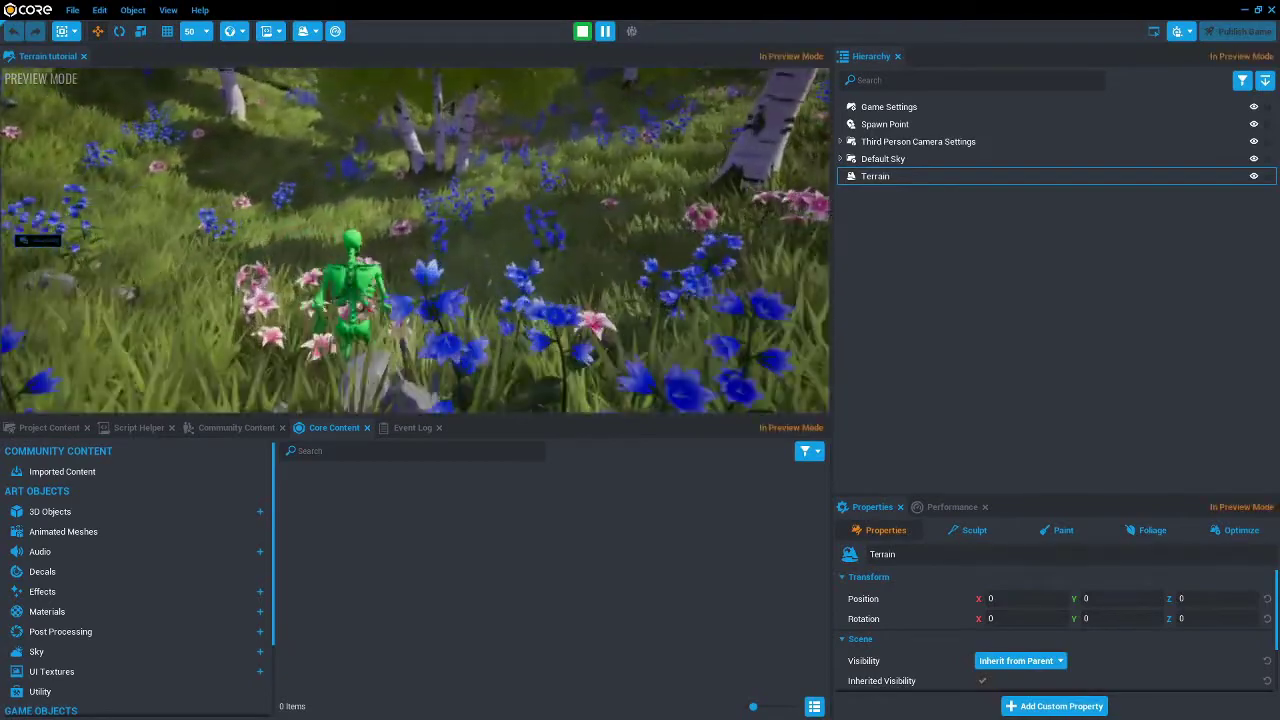
pyautogui.press('w')
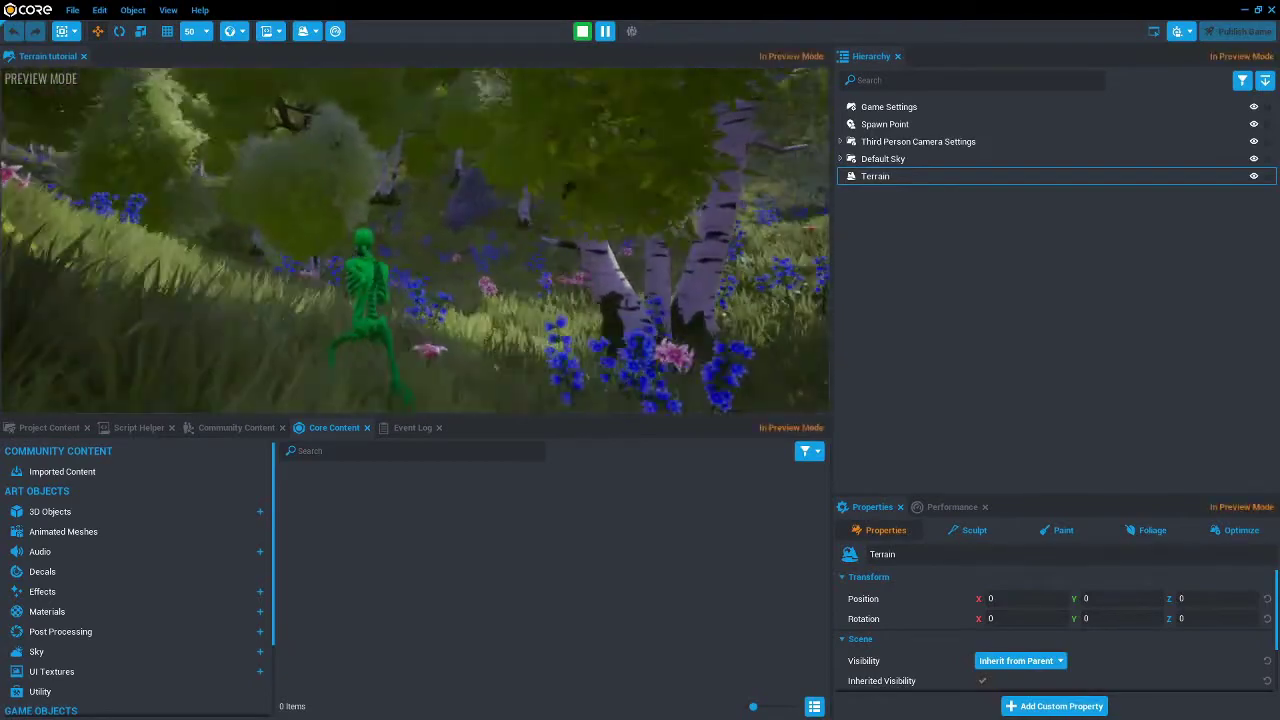
# Step: Run the character across the grassy slopes and between the birch trunks to inspect the foliage up close
pyautogui.press('w')
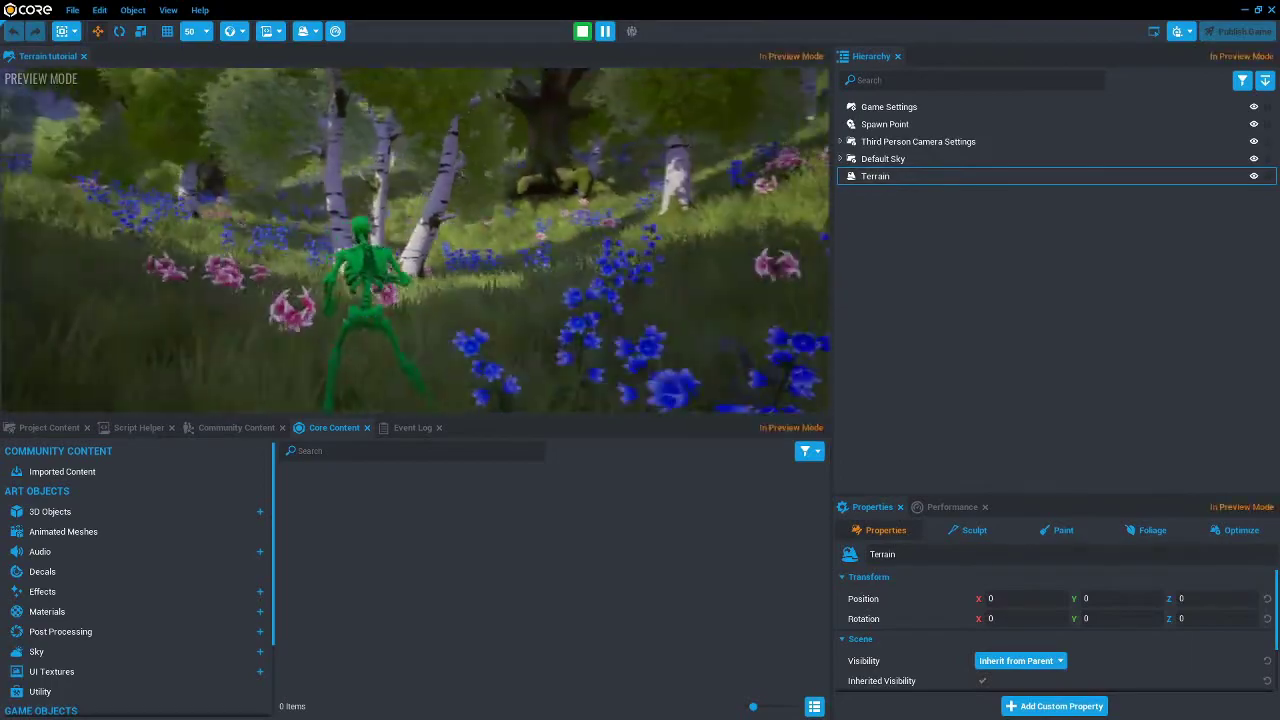
pyautogui.press('w')
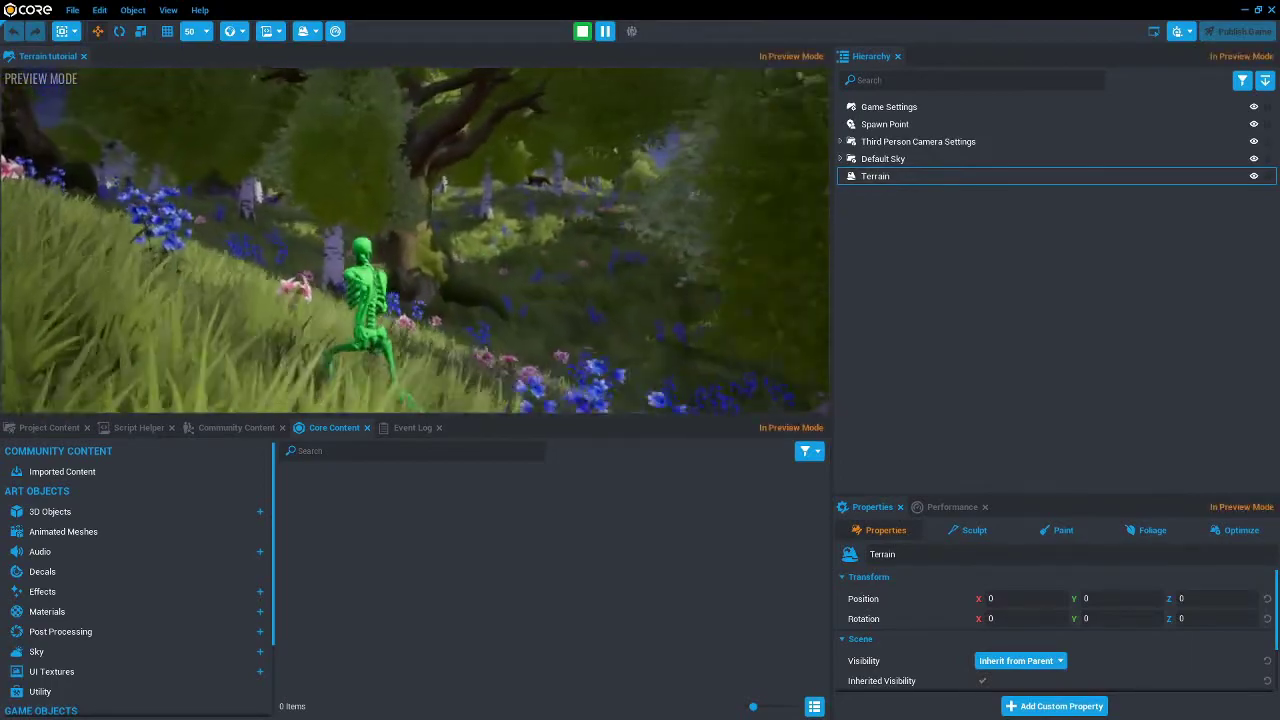
pyautogui.press('w')
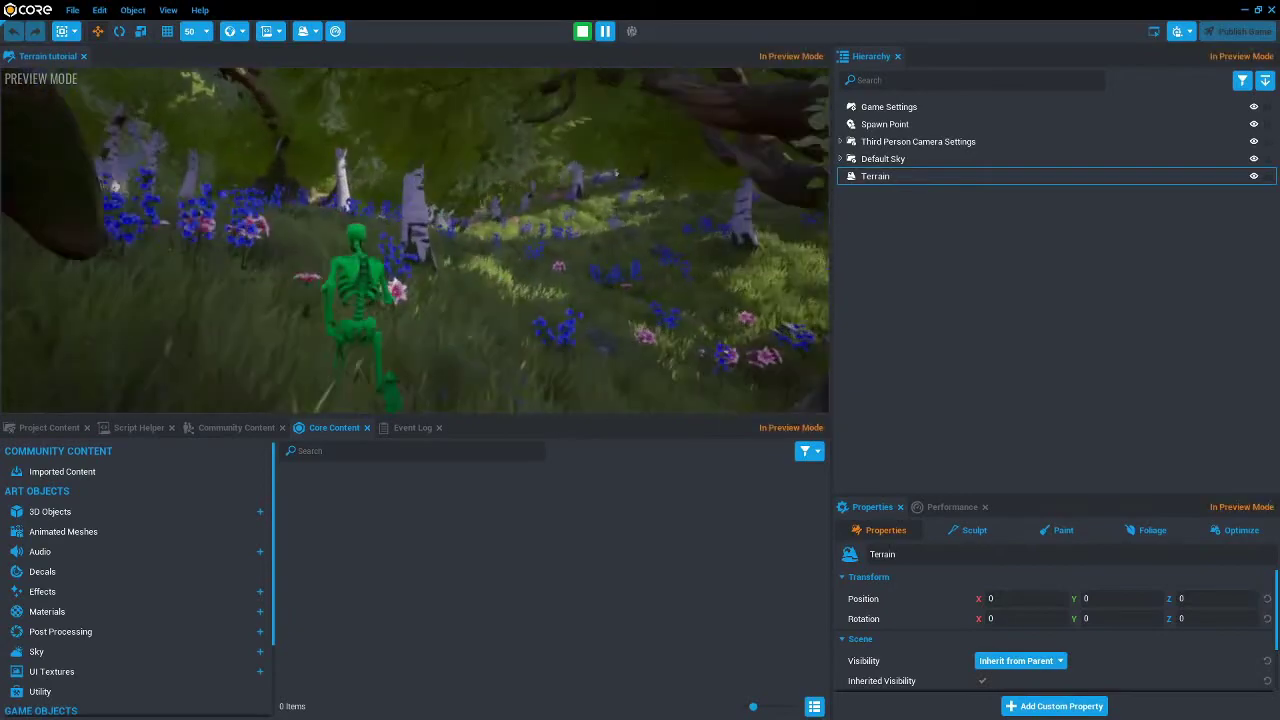
pyautogui.press('w')
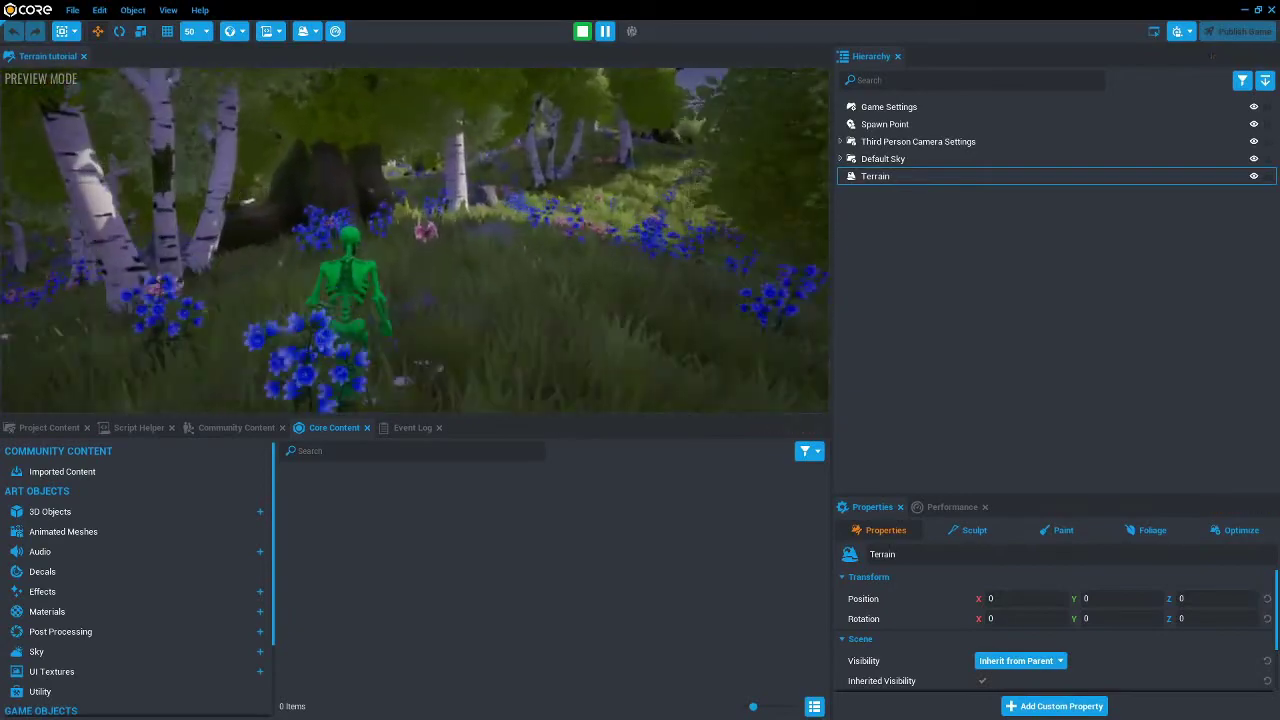
pyautogui.press('w')
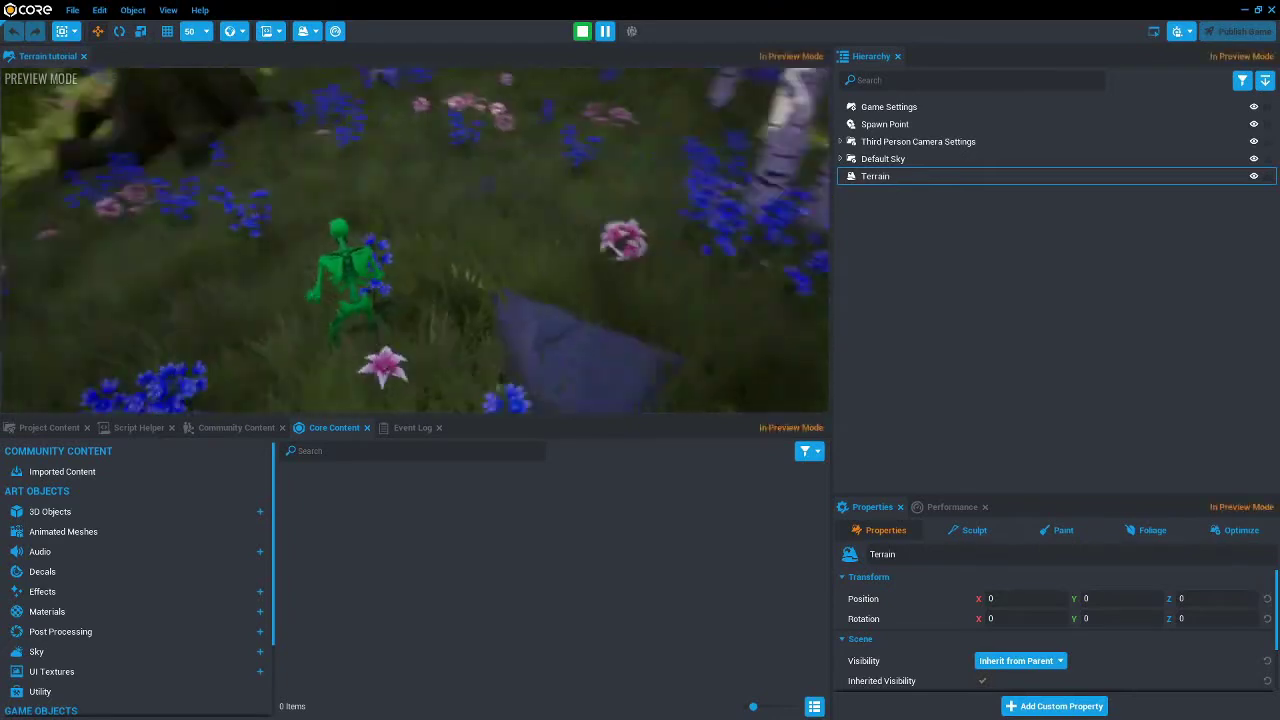
pyautogui.press('w')
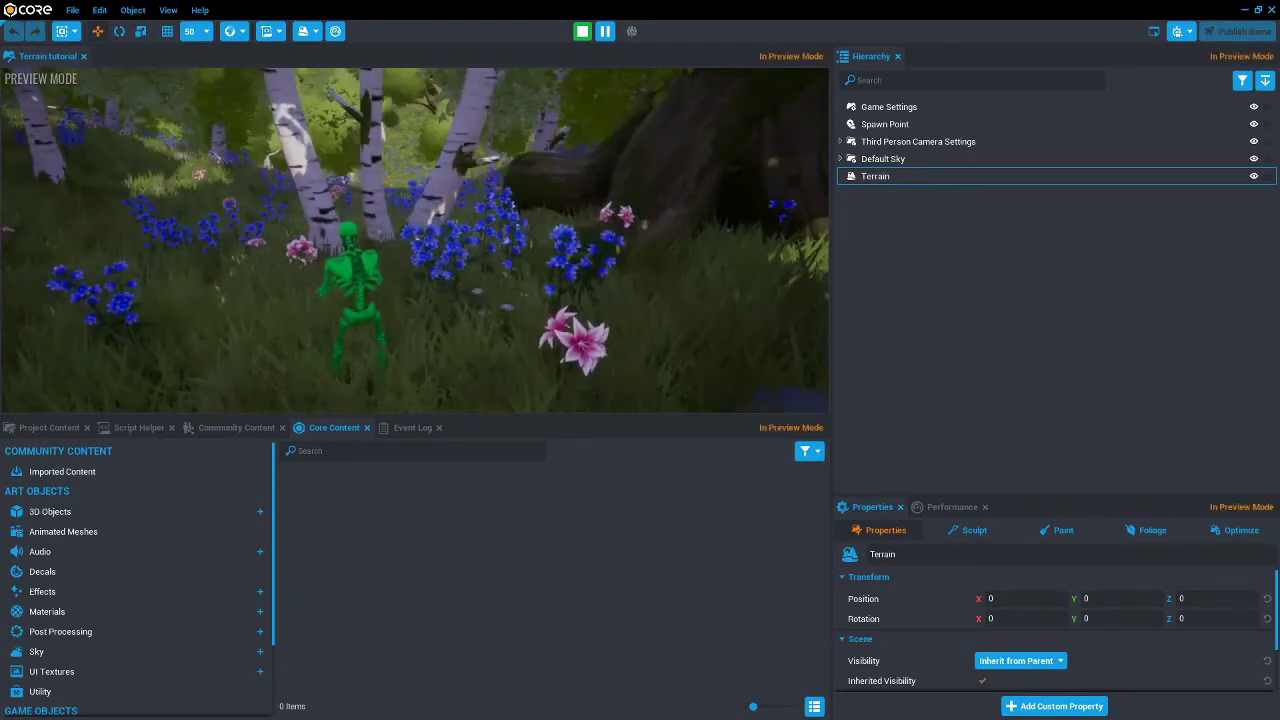
# Step: Check the performance estimation for the reference computers and the current computer while moving through the previewed forest
pyautogui.click(955, 507)
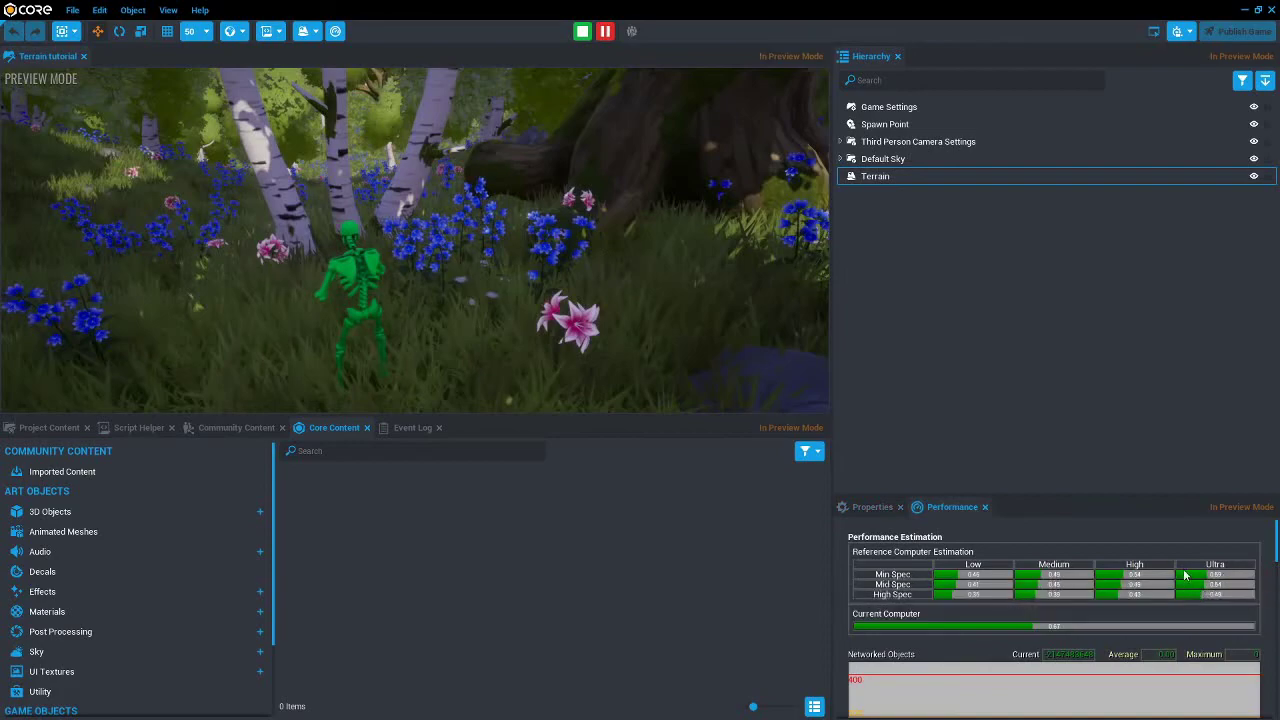
pyautogui.click(486, 266)
pyautogui.press('g')
pyautogui.press('w')
pyautogui.press('w')
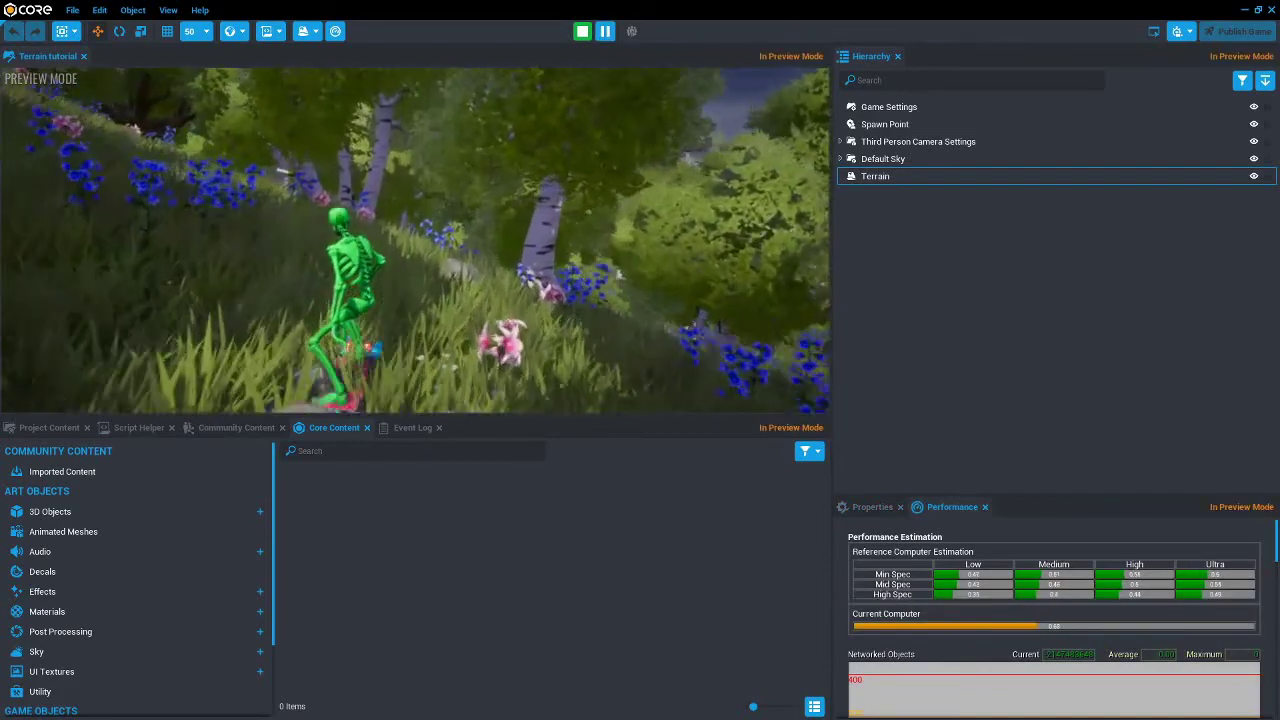
pyautogui.press('Tab')
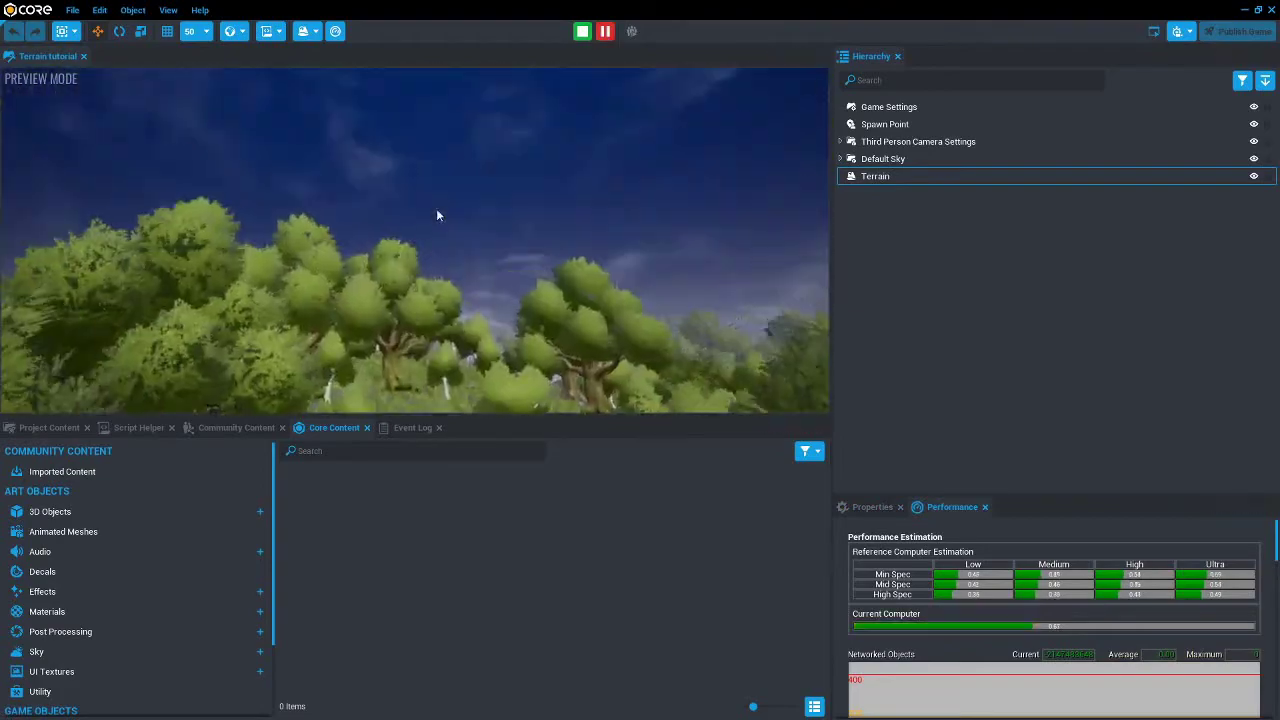